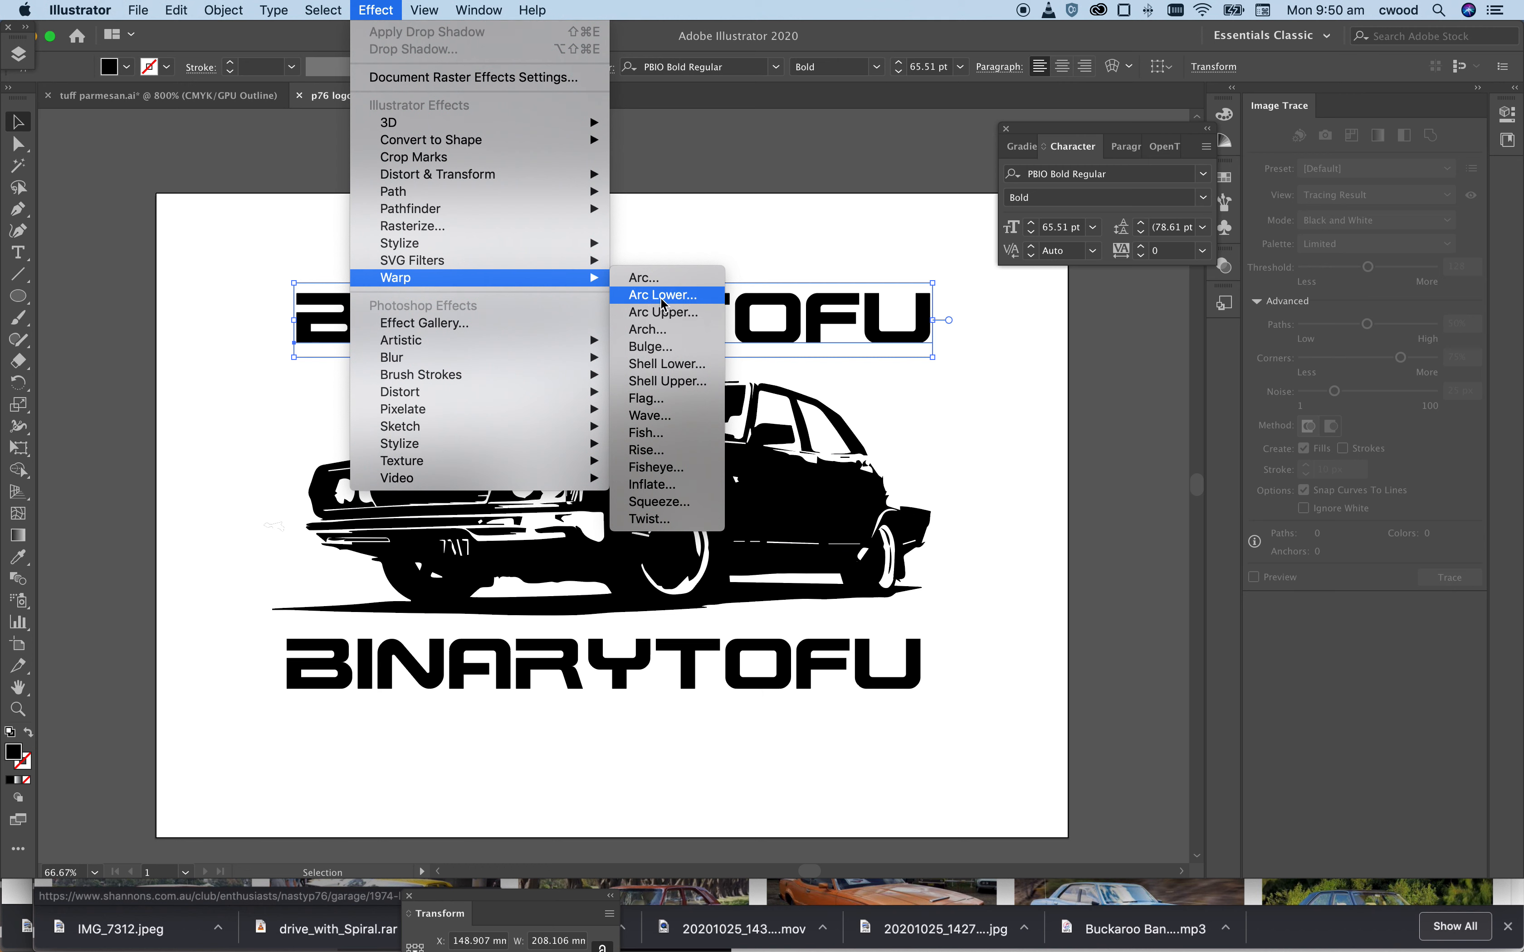
# Start an Arc warp on the upper BINARYTOFU text with preview on, trying a 58% bend, −48% horizontal and −26% vertical distortion
pyautogui.click(639, 281)
pyautogui.moveTo(643, 323); pyautogui.dragTo(924, 387)
pyautogui.click(887, 609)
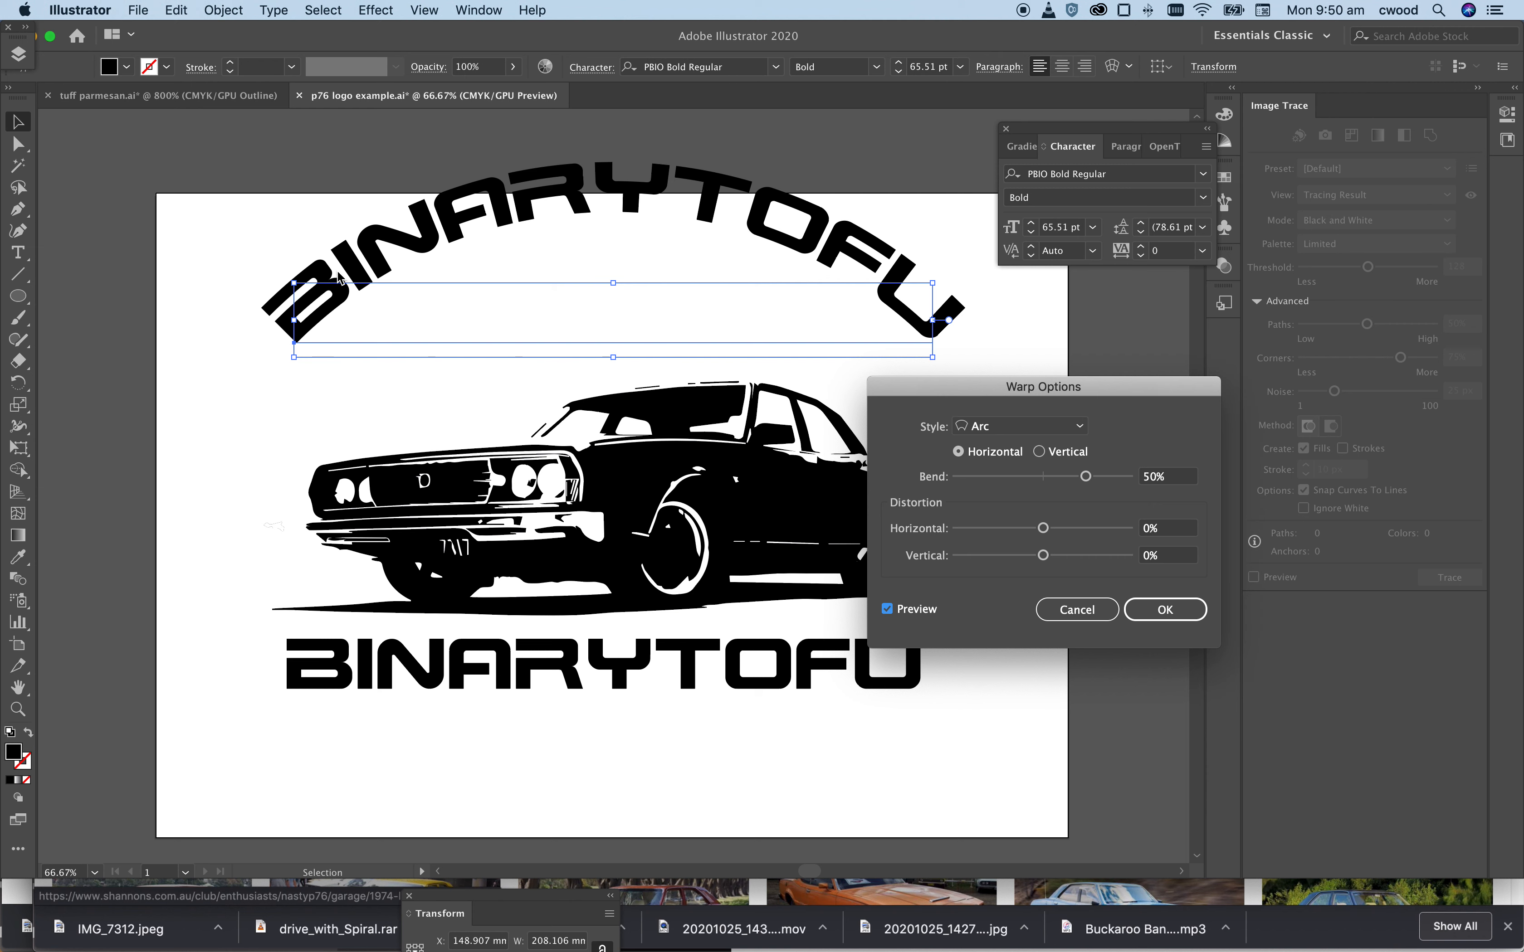
pyautogui.moveTo(1086, 476)
pyautogui.mouseDown()
pyautogui.moveTo(996, 479)
pyautogui.moveTo(1092, 479)
pyautogui.mouseUp()
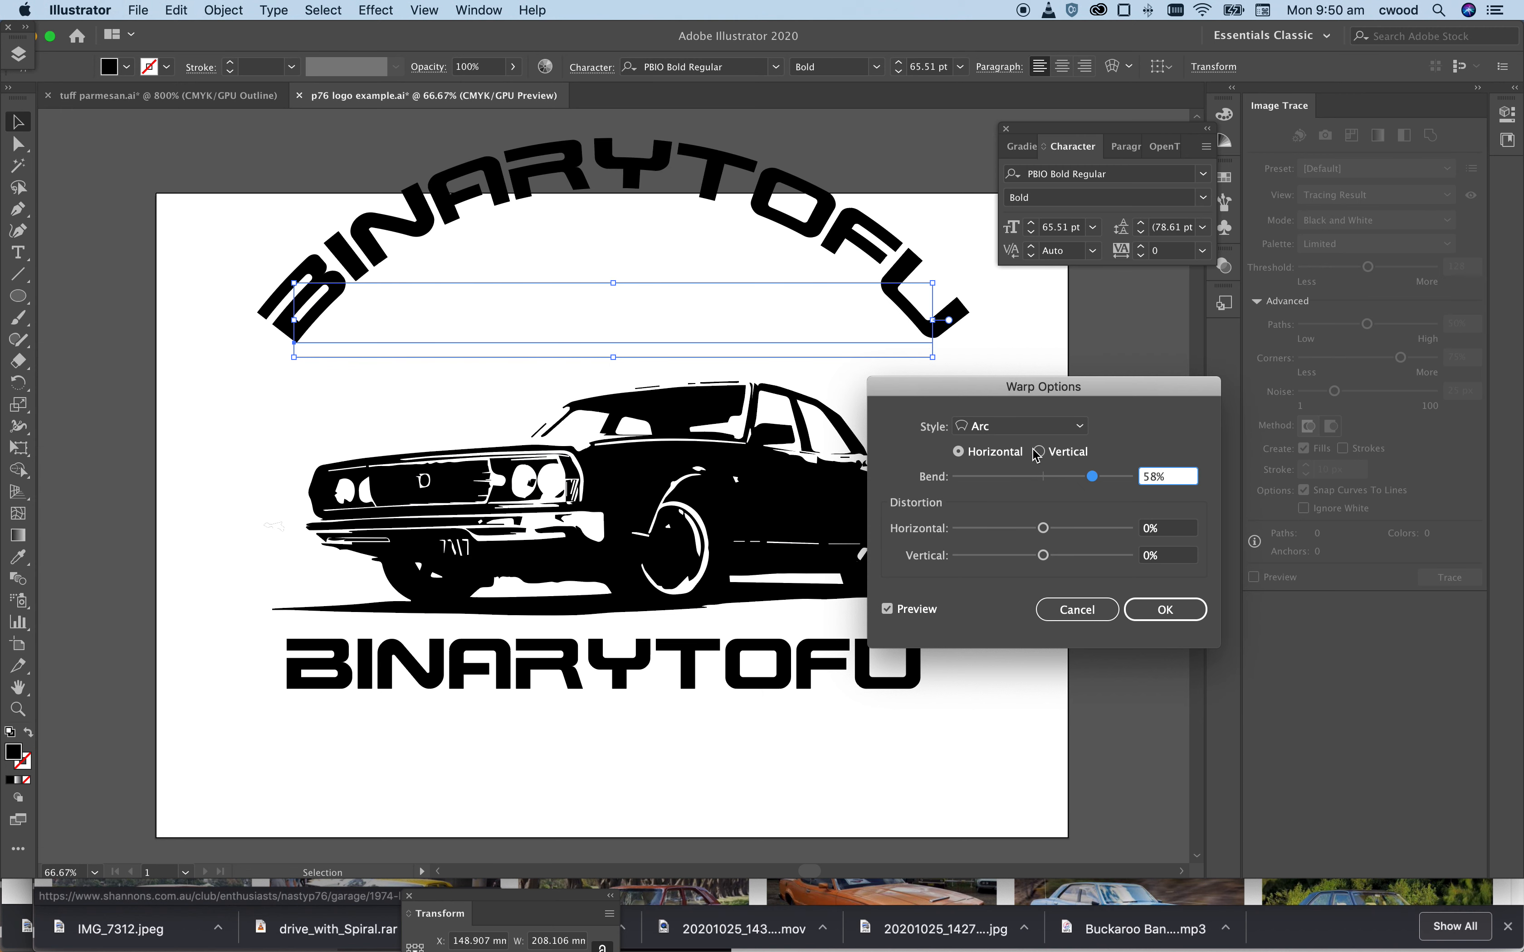
pyautogui.moveTo(1043, 529); pyautogui.dragTo(1025, 562)
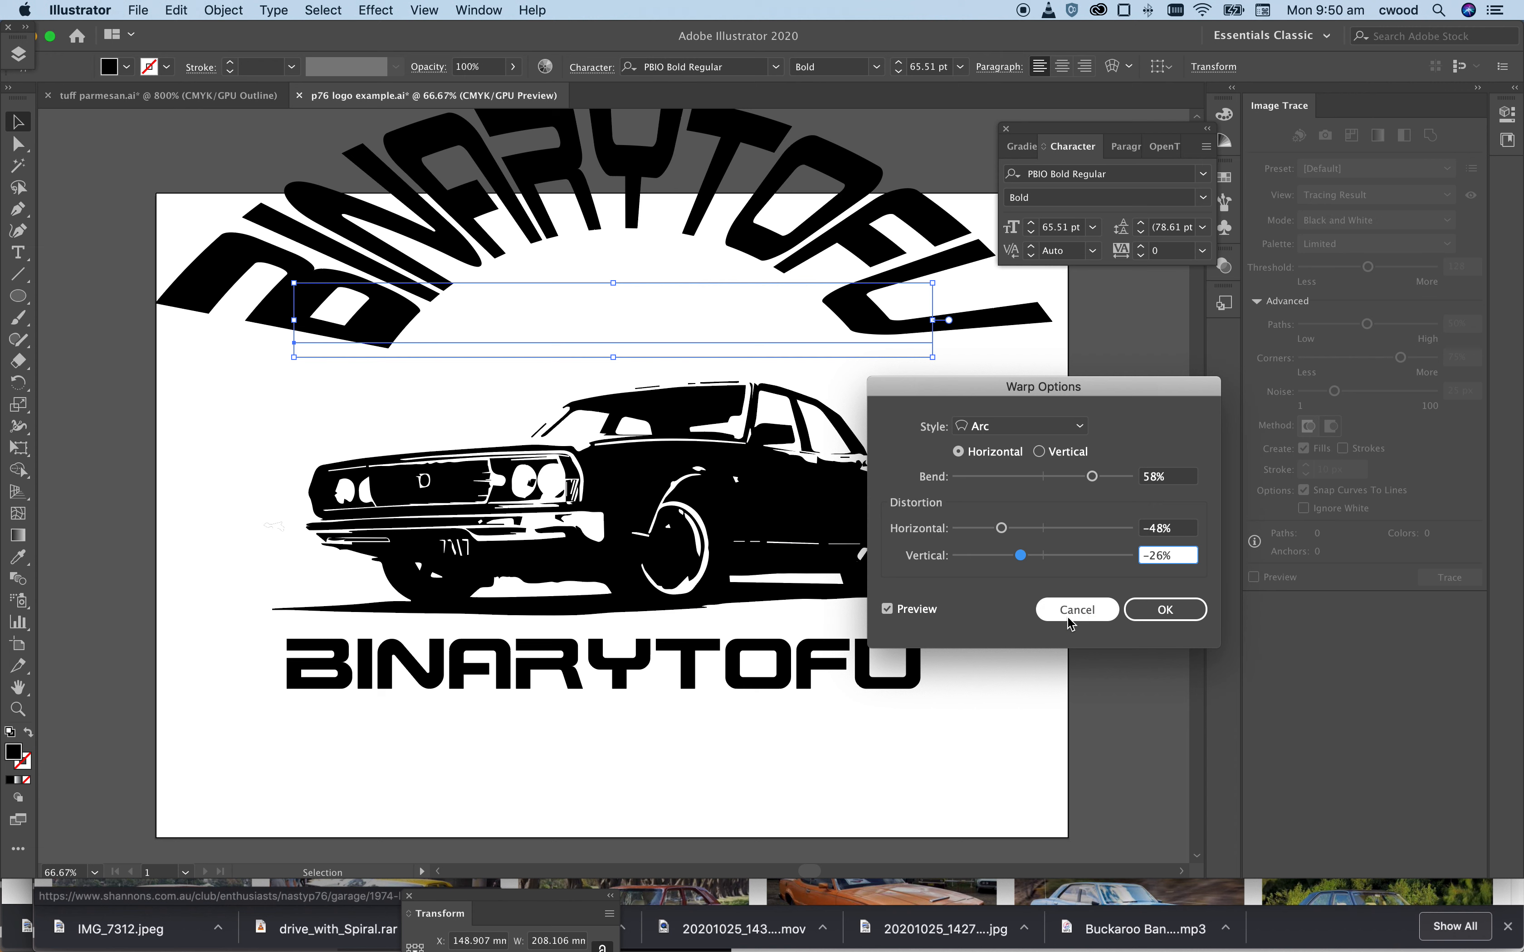
# Reset the warp's horizontal and vertical distortion to 0%, set the bend to 51% and apply it
pyautogui.doubleClick(1167, 529)
pyautogui.write('0')
pyautogui.press('Tab')
pyautogui.write('0')
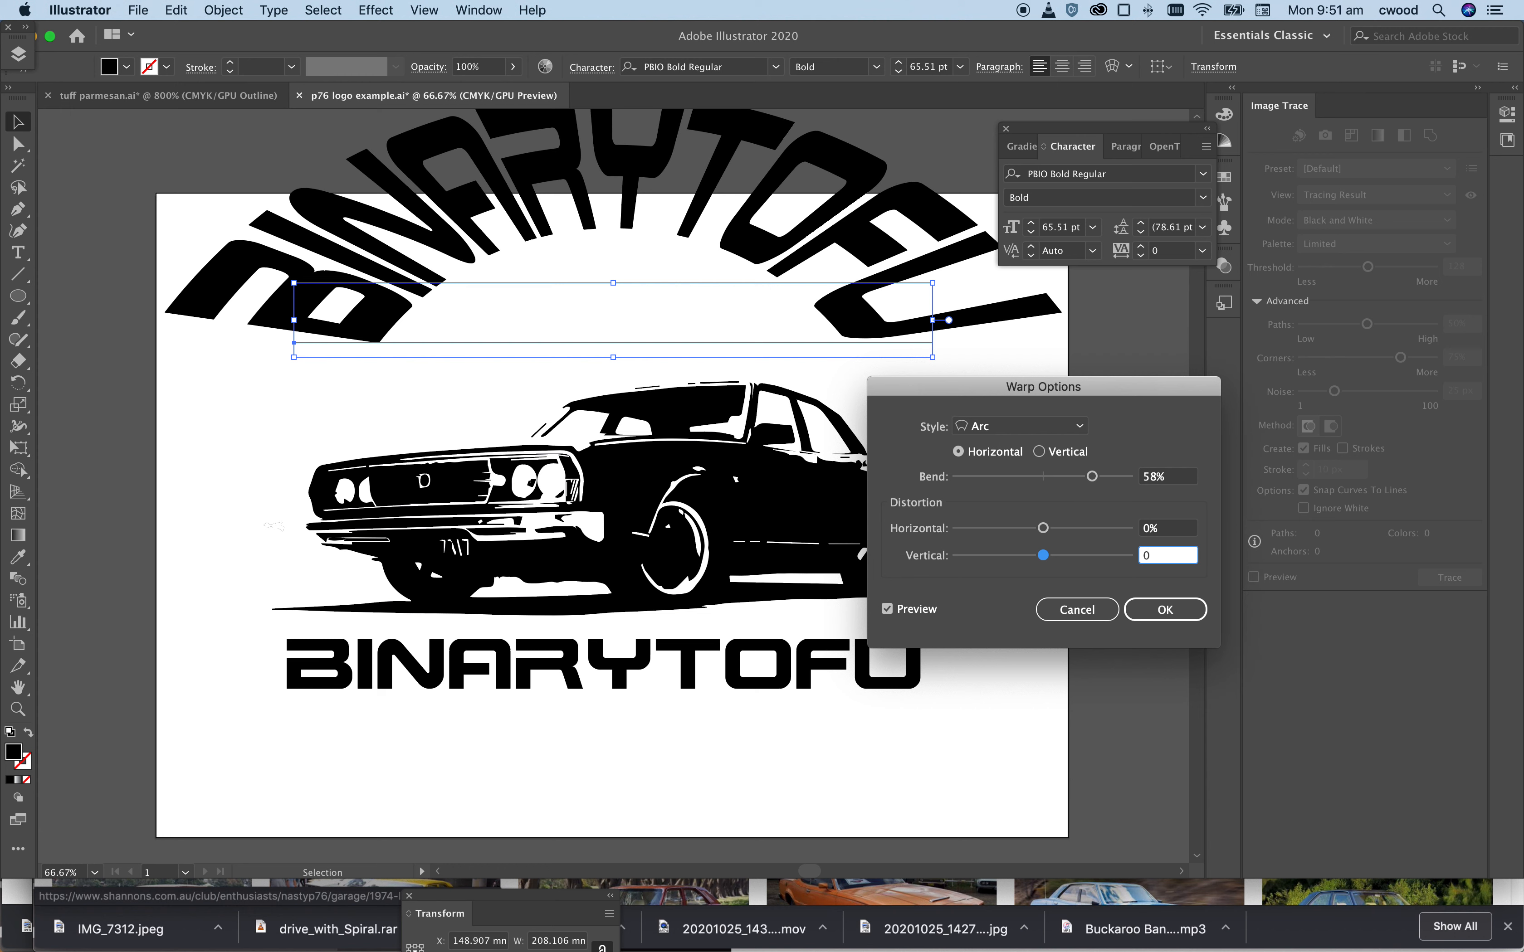
pyautogui.moveTo(1093, 477)
pyautogui.mouseDown()
pyautogui.moveTo(1044, 487)
pyautogui.moveTo(1090, 493)
pyautogui.mouseUp()
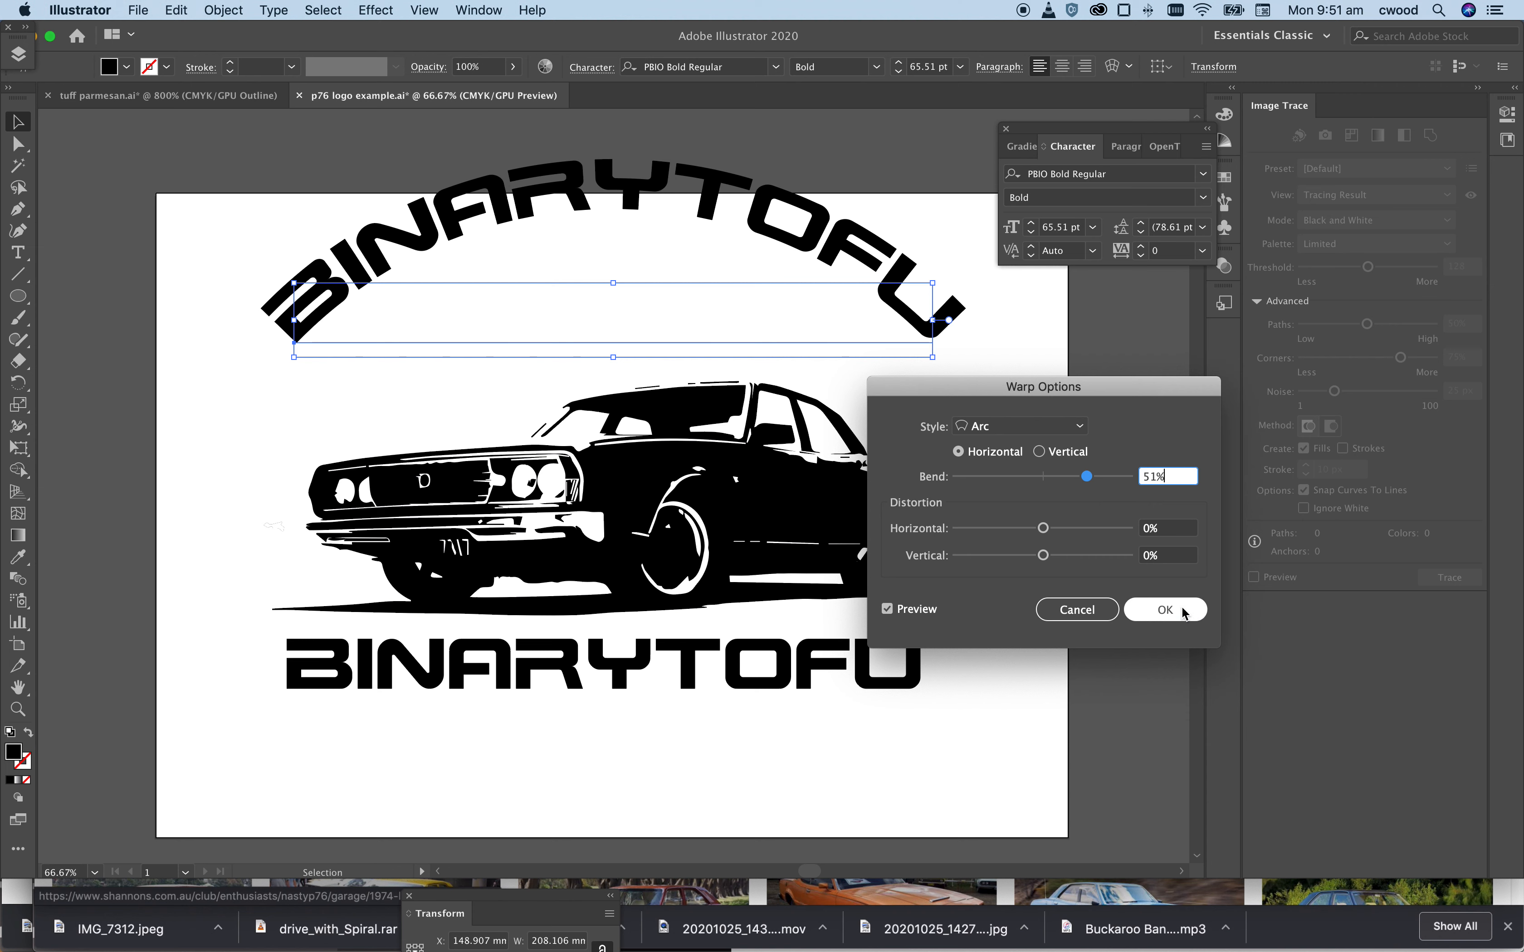
pyautogui.click(1165, 609)
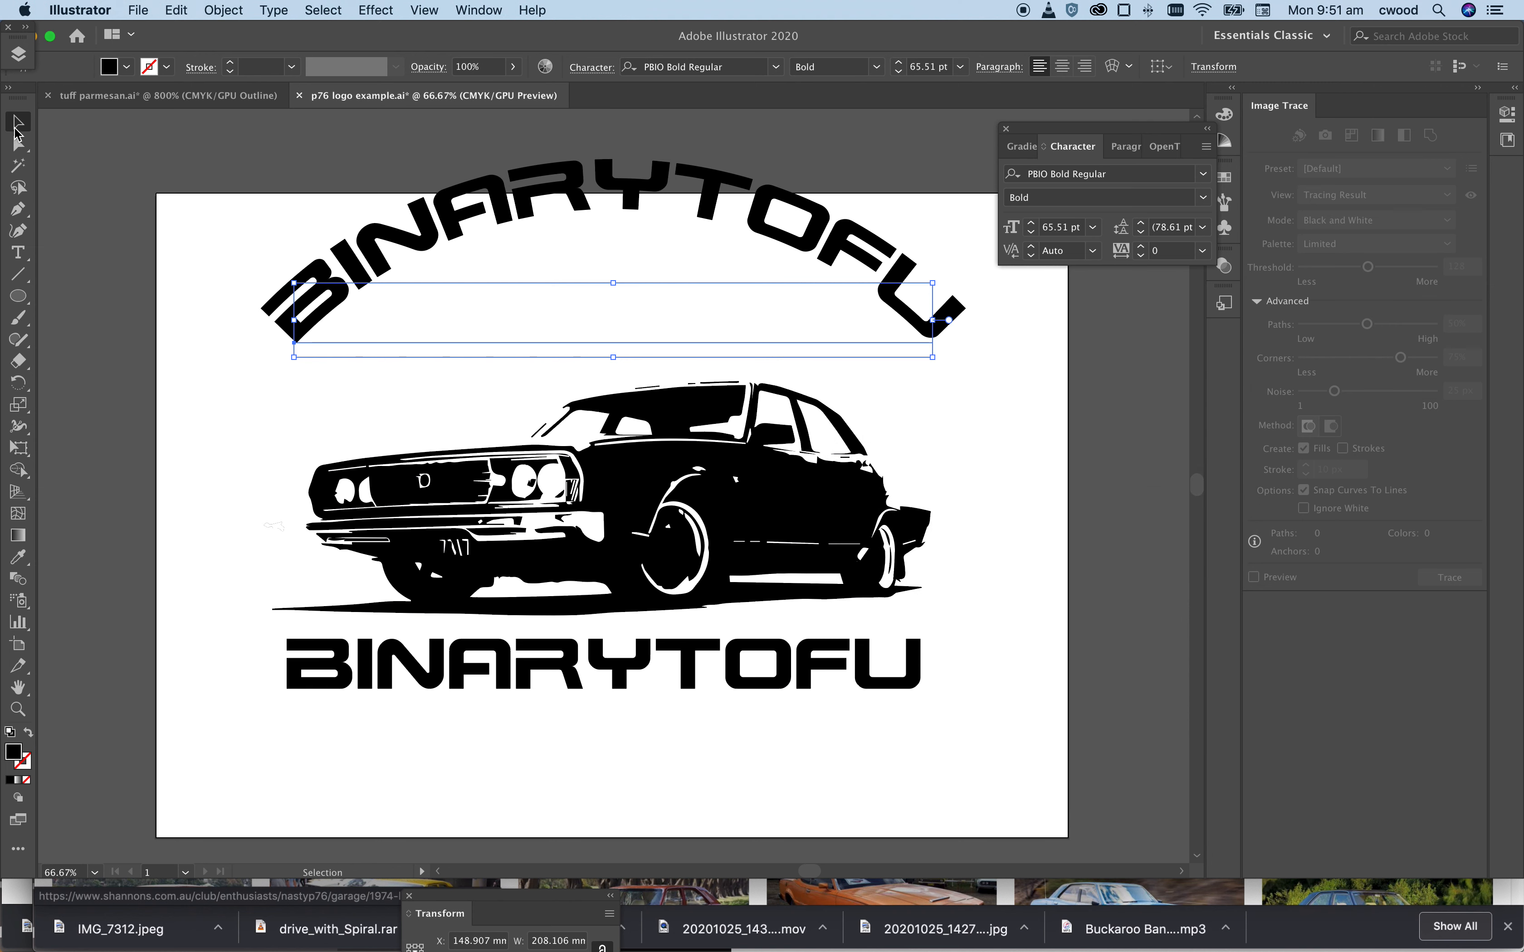
# Move the arched text slightly down and replace its wording with LEYLAND P76
pyautogui.click(176, 339)
pyautogui.moveTo(307, 293); pyautogui.dragTo(304, 318)
pyautogui.click(18, 252)
pyautogui.click(347, 392)
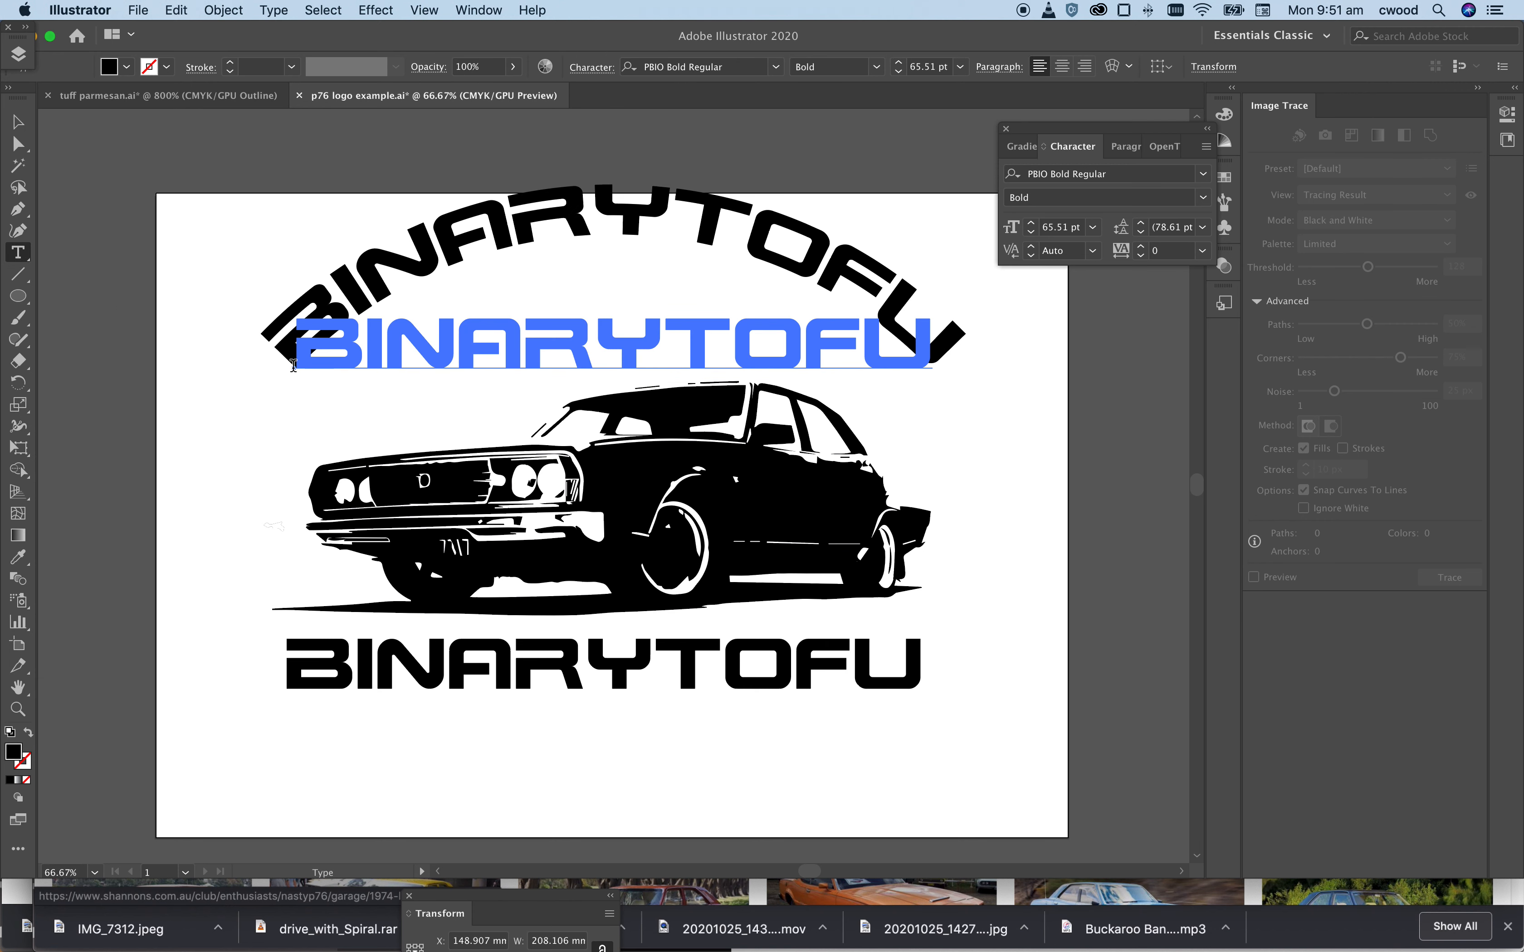
pyautogui.moveTo(294, 353); pyautogui.dragTo(950, 378)
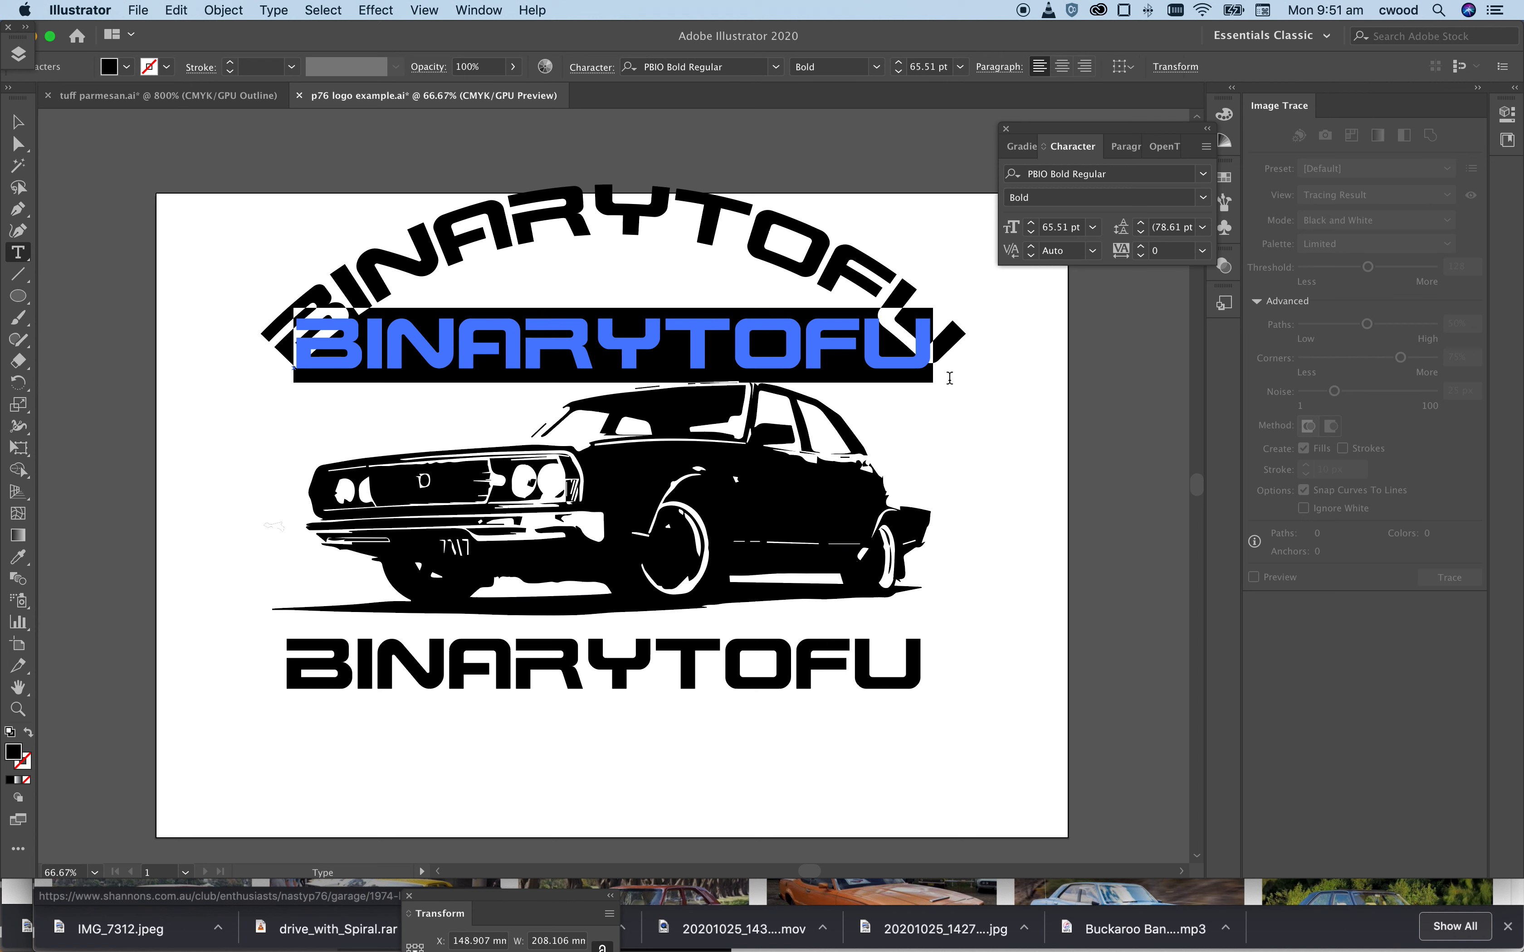
pyautogui.write('L')
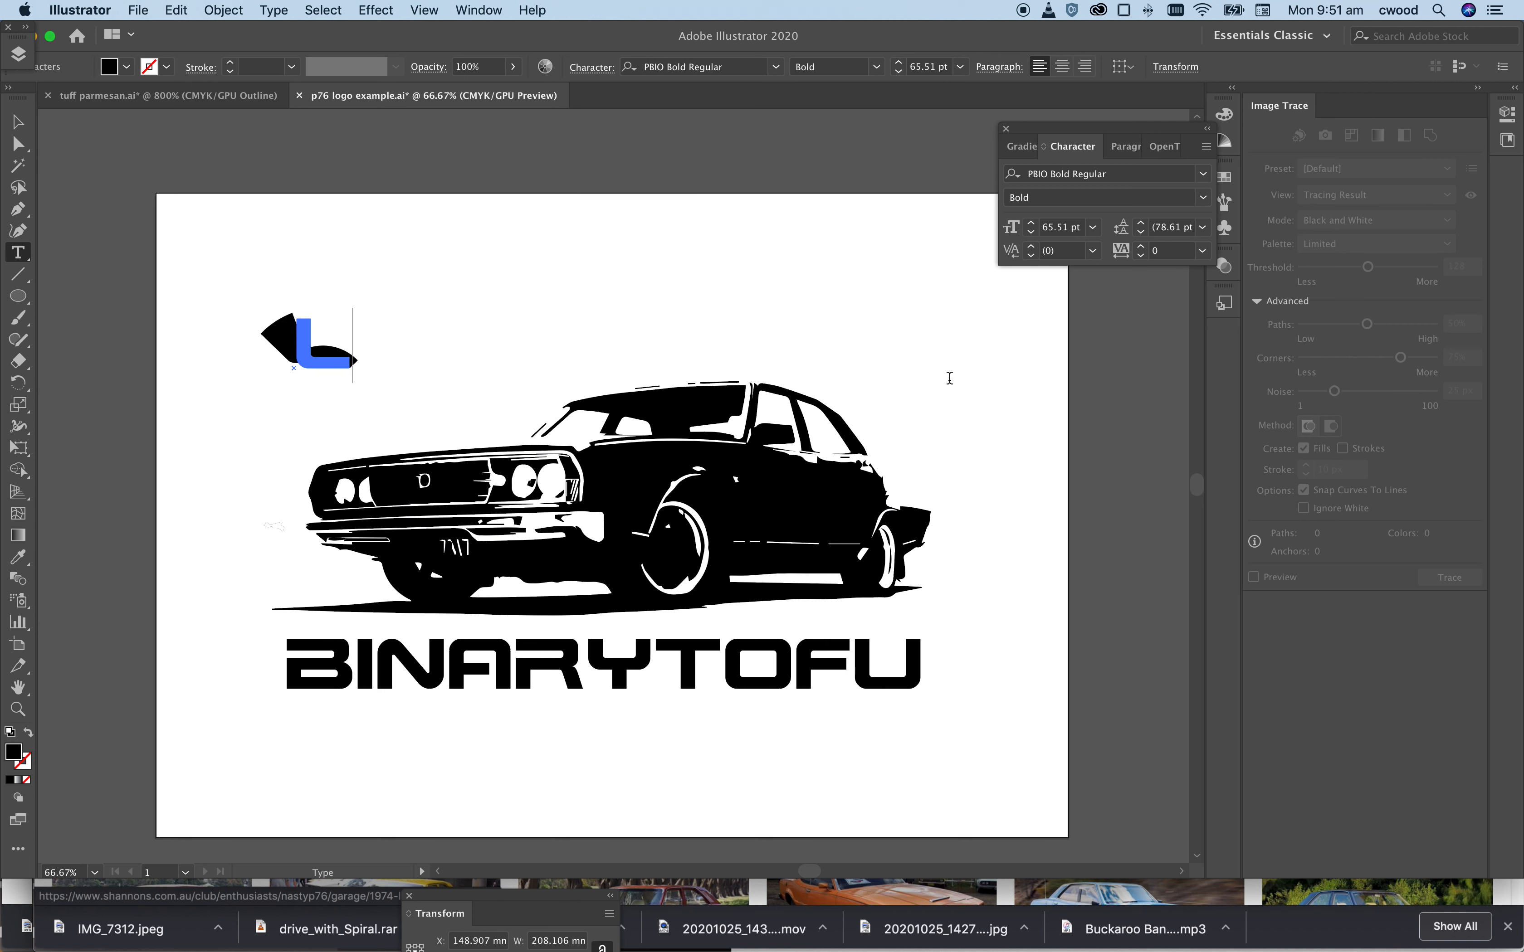
pyautogui.write('EYLAND')
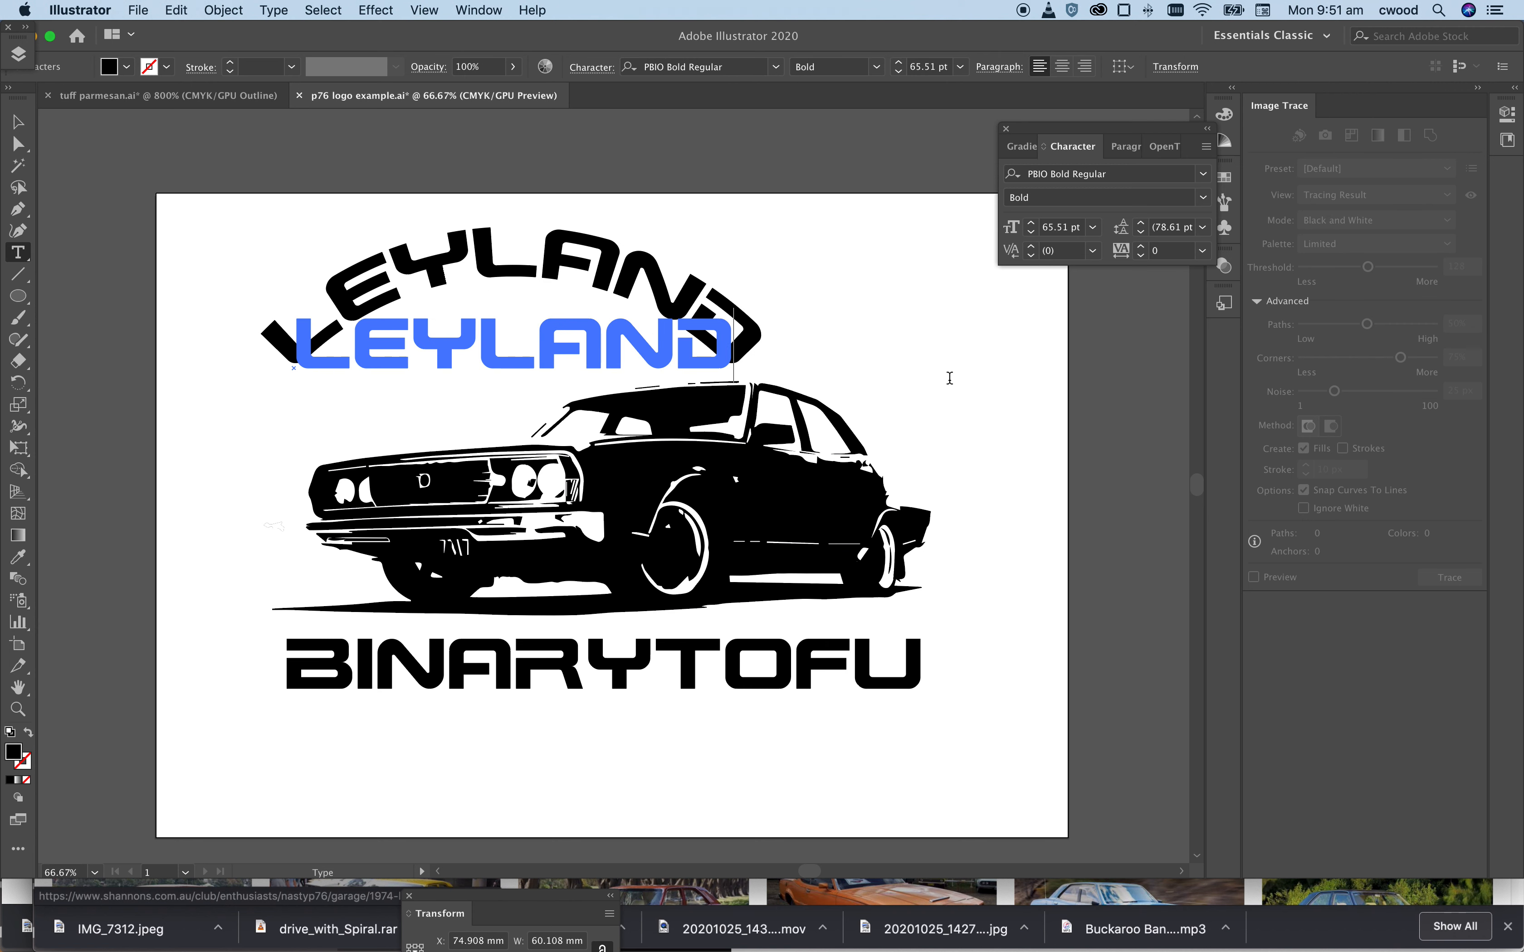
pyautogui.write(' P')
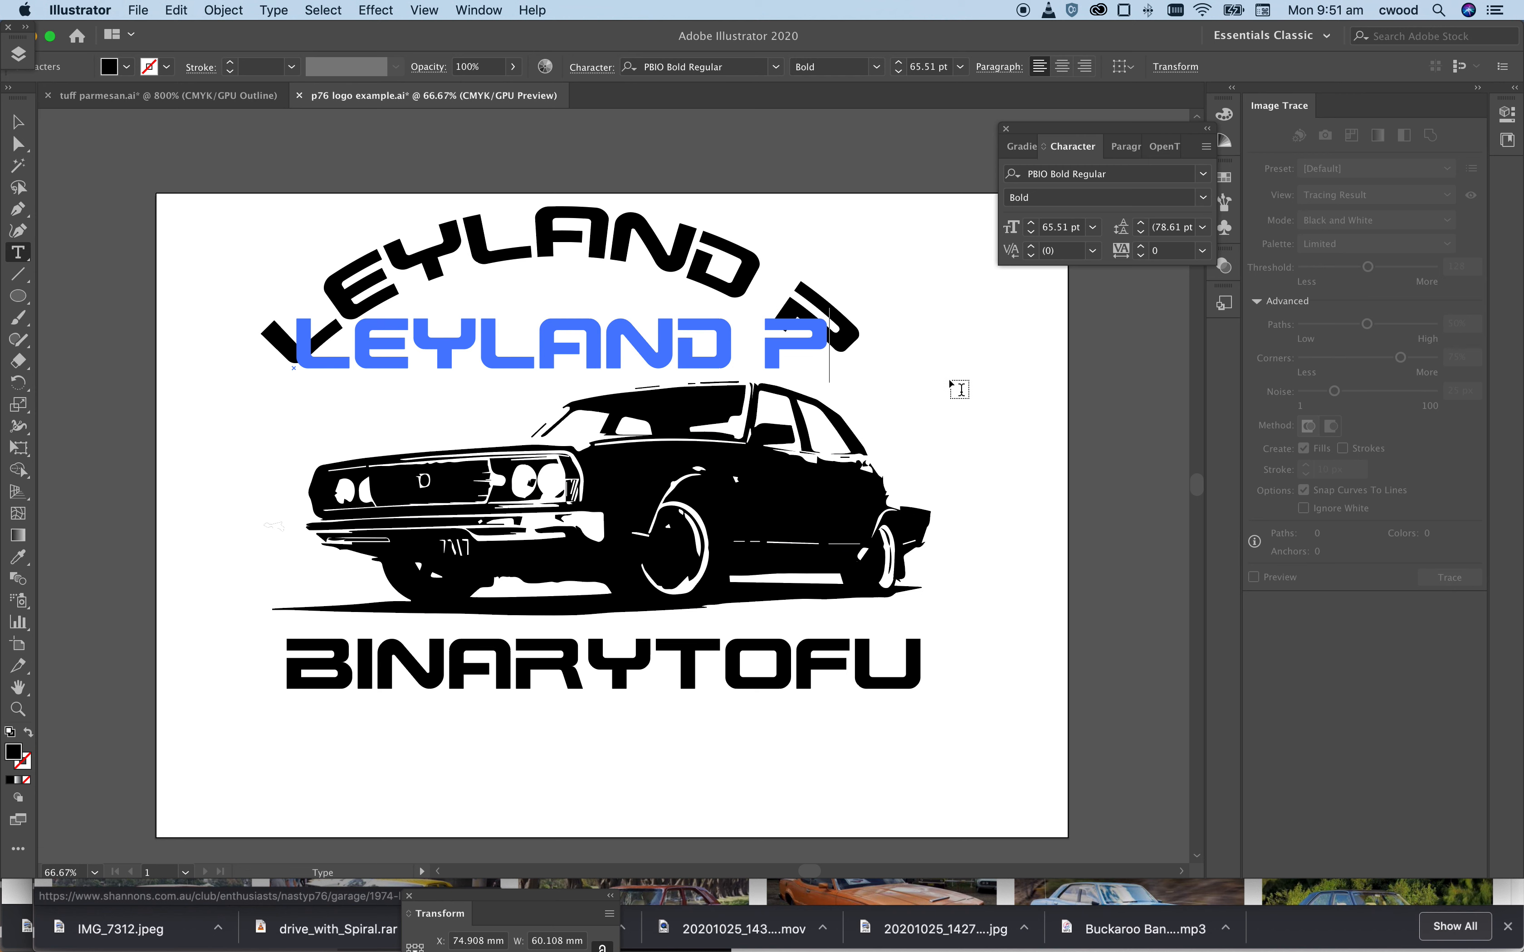
pyautogui.write('76')
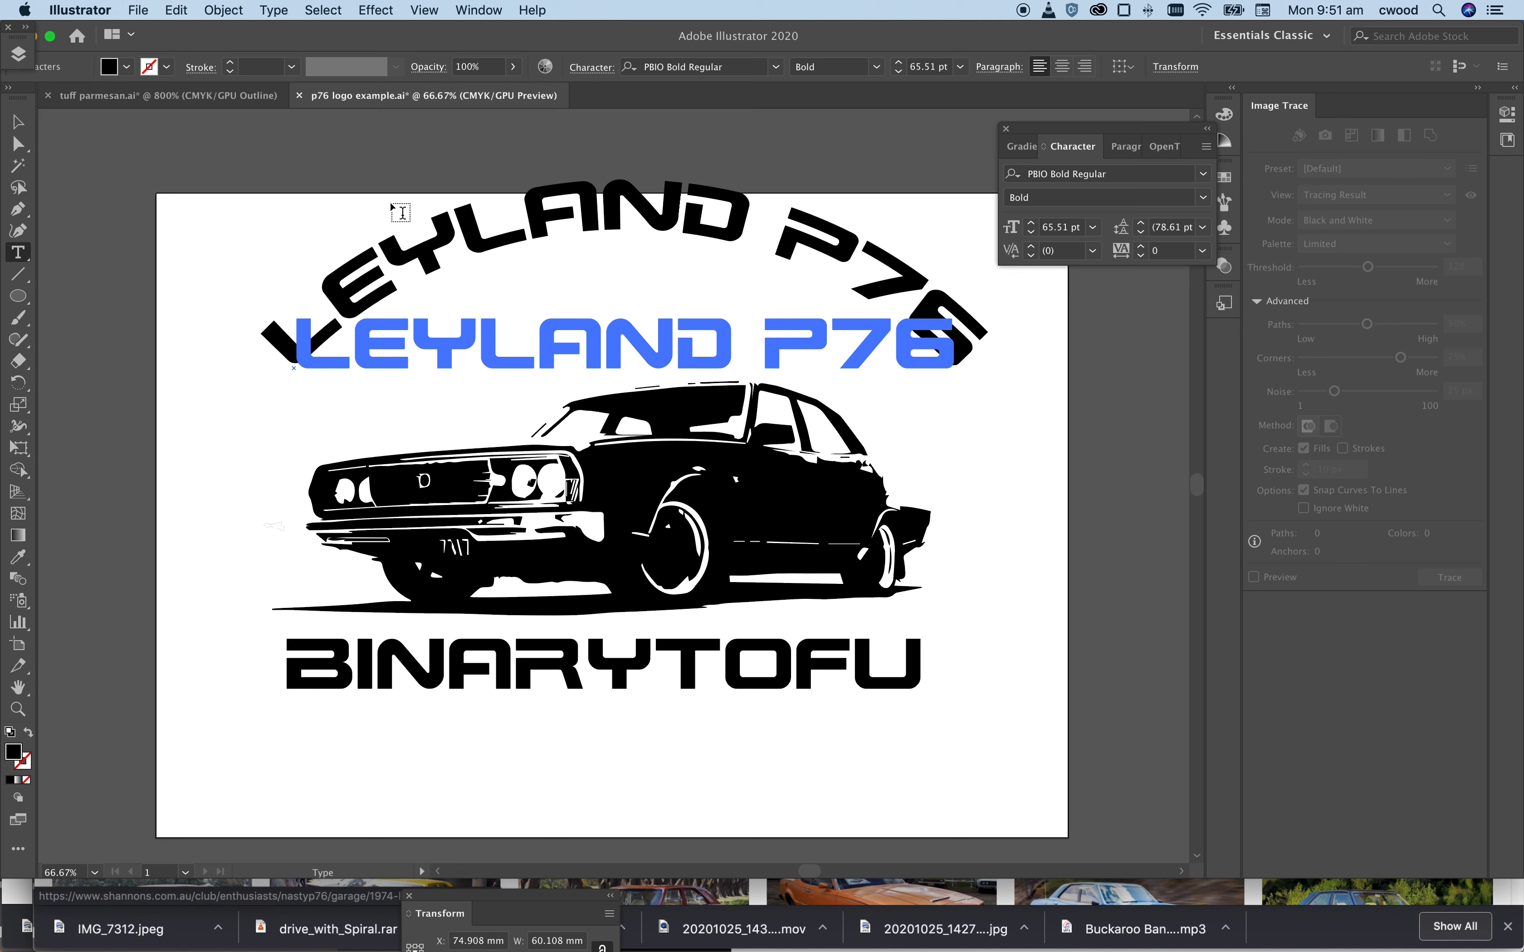
pyautogui.click(18, 121)
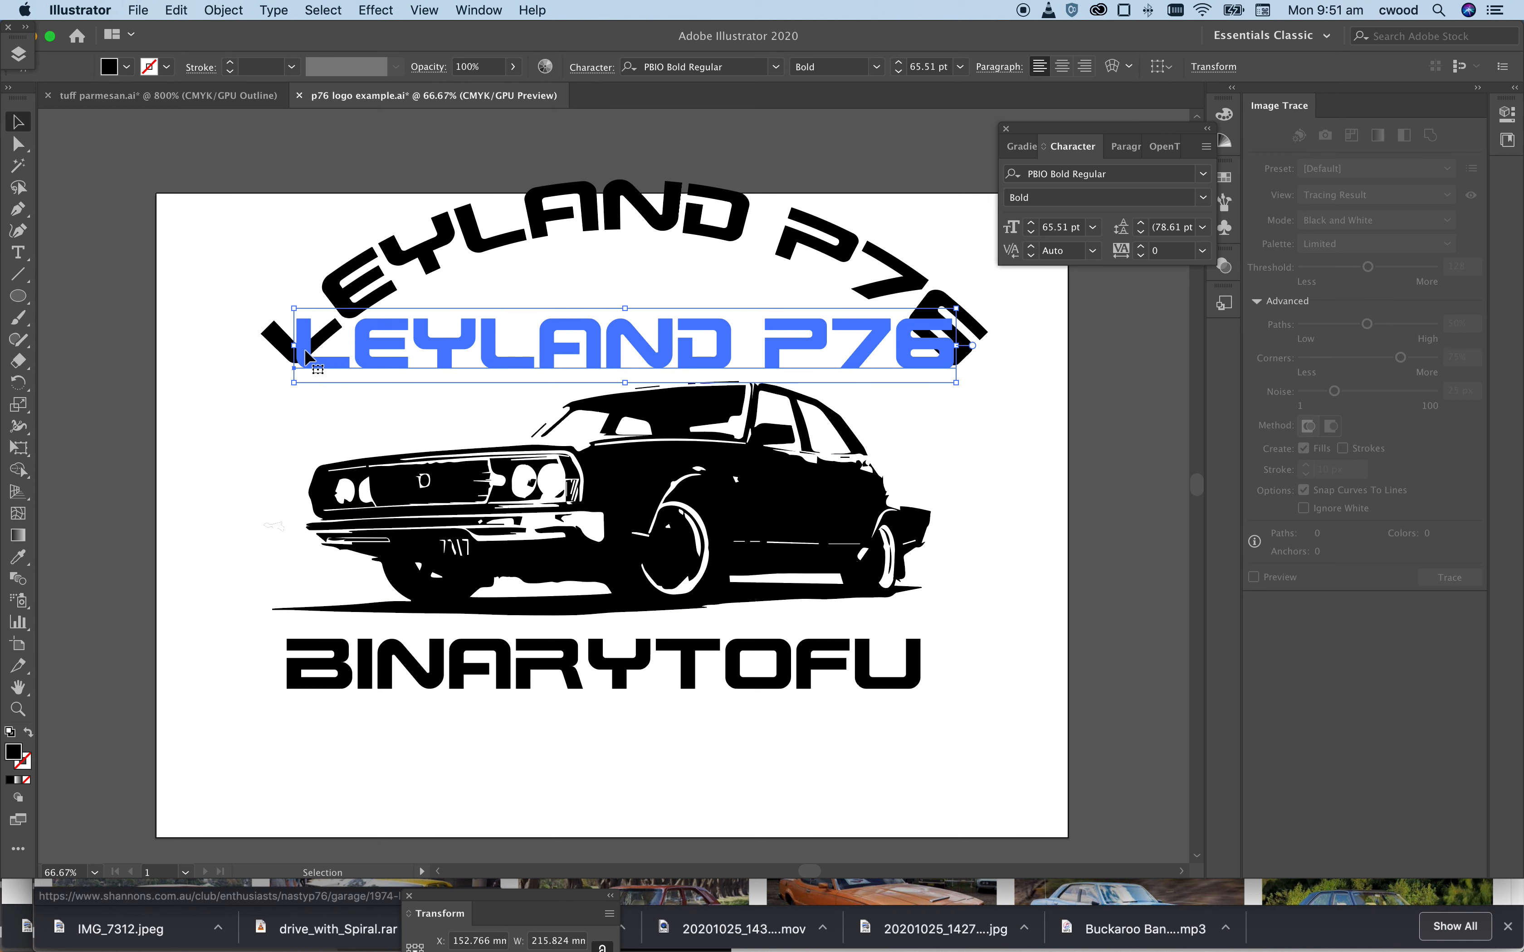
# Reposition the arched LEYLAND P76 text so that it curves closely over the car
pyautogui.click(326, 469)
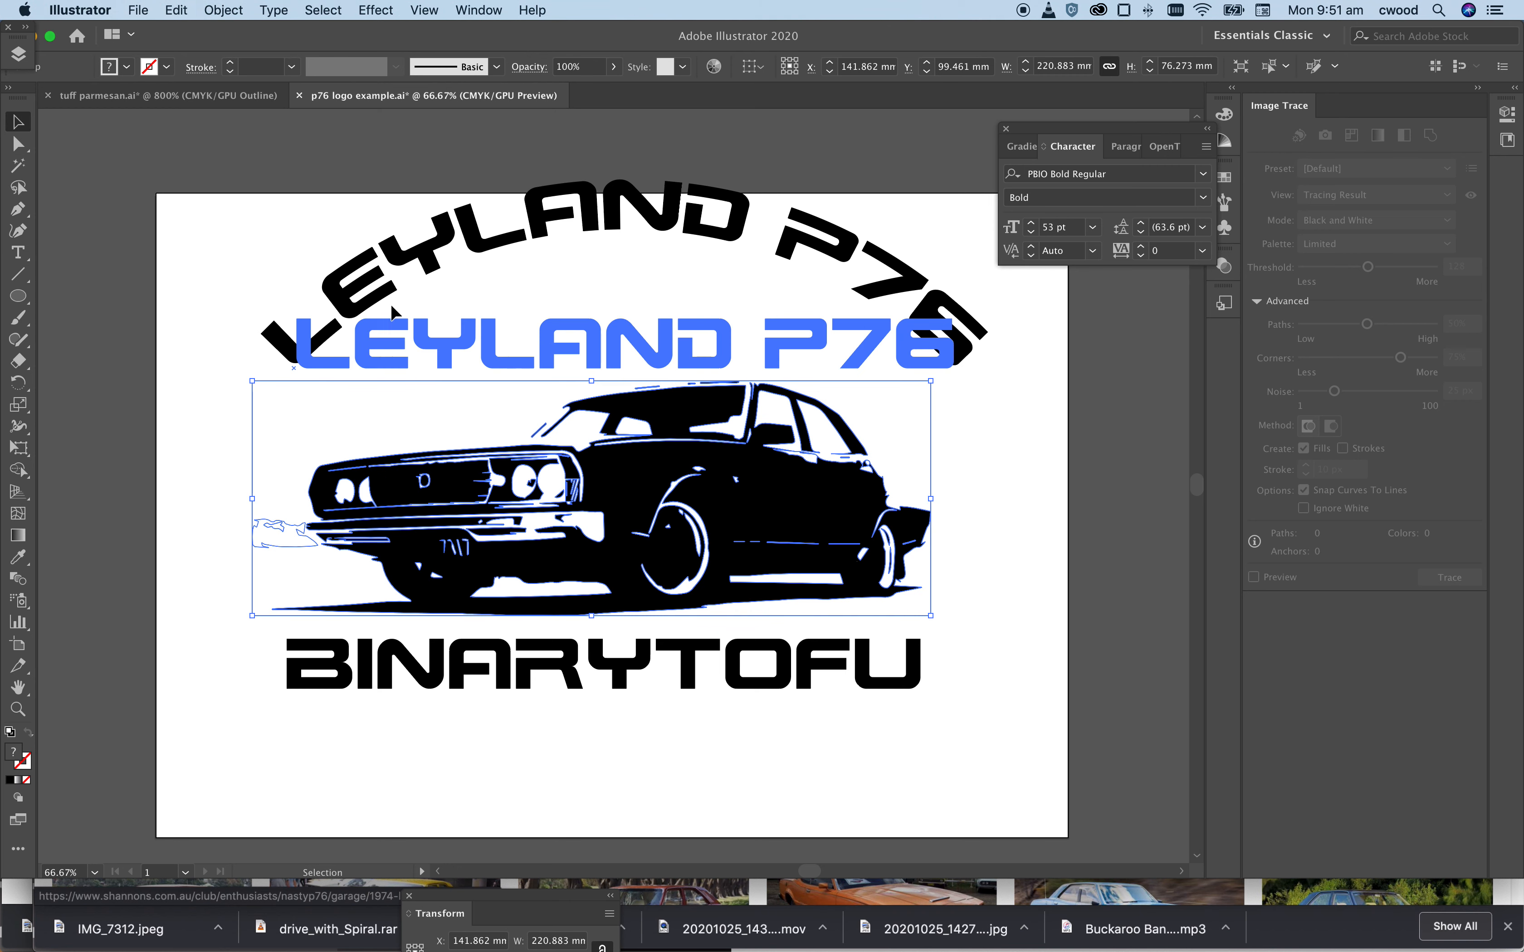
pyautogui.moveTo(396, 282); pyautogui.dragTo(373, 339)
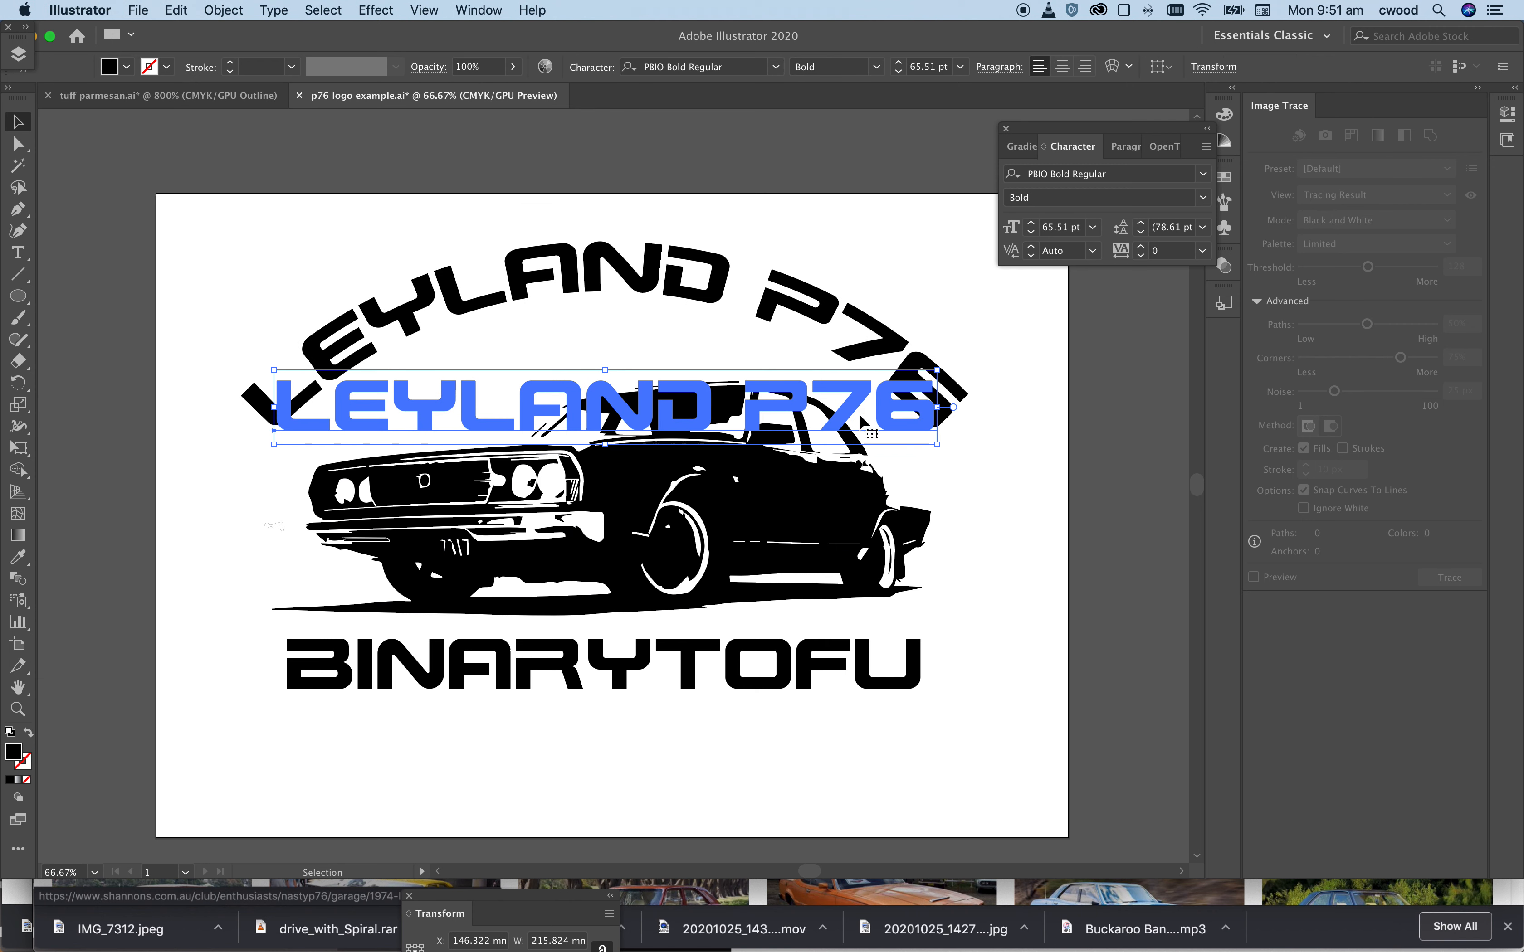
pyautogui.click(830, 191)
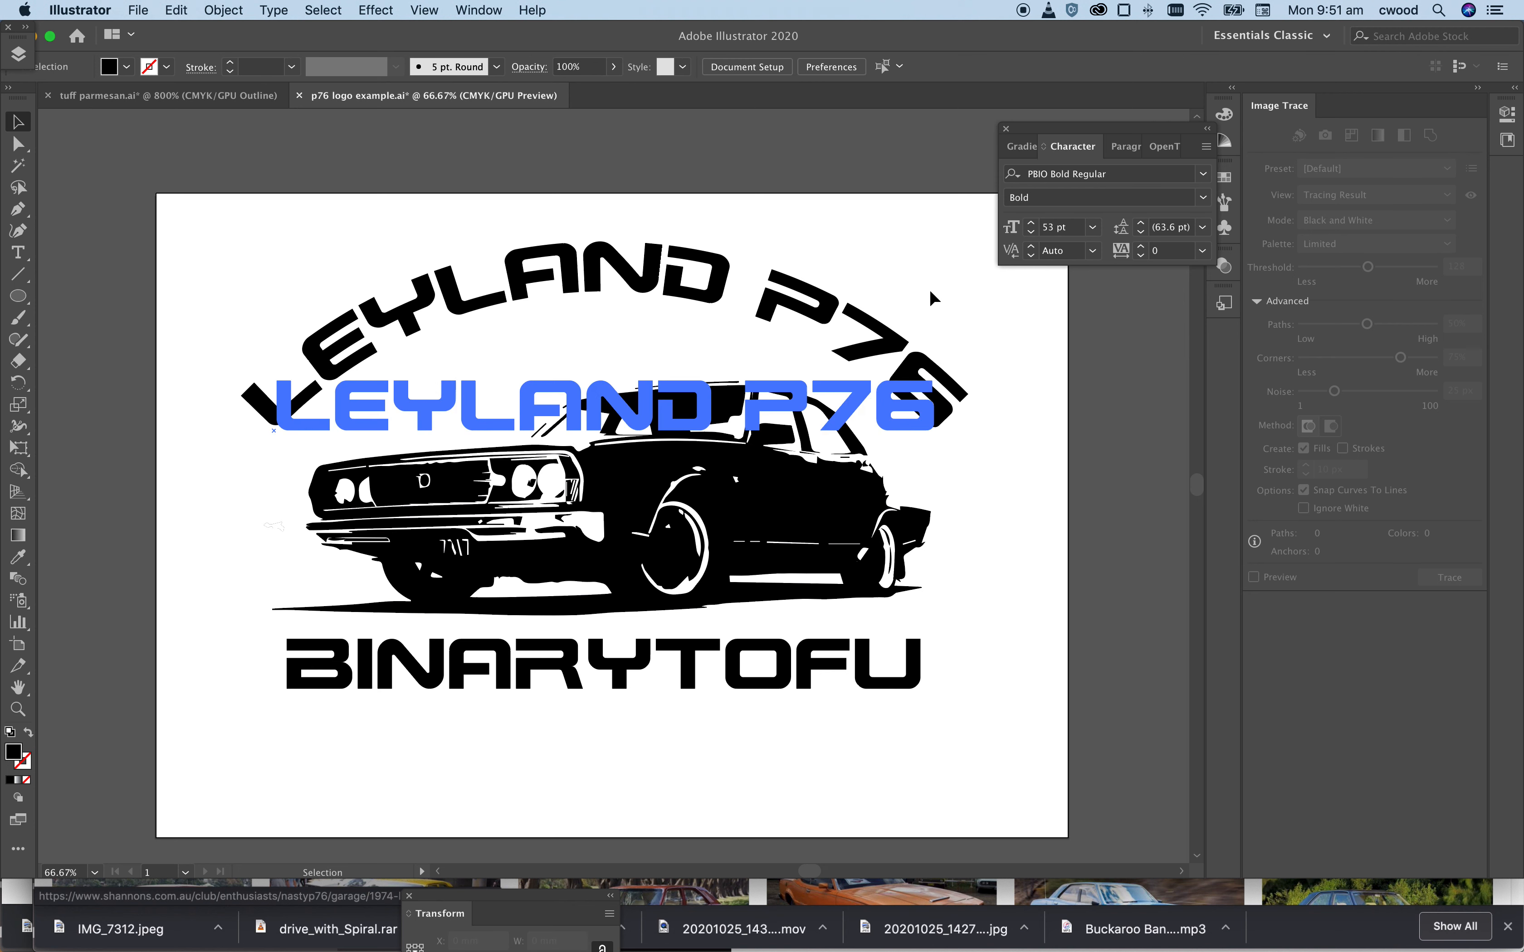
pyautogui.moveTo(778, 315); pyautogui.dragTo(778, 281)
pyautogui.press('super+z')
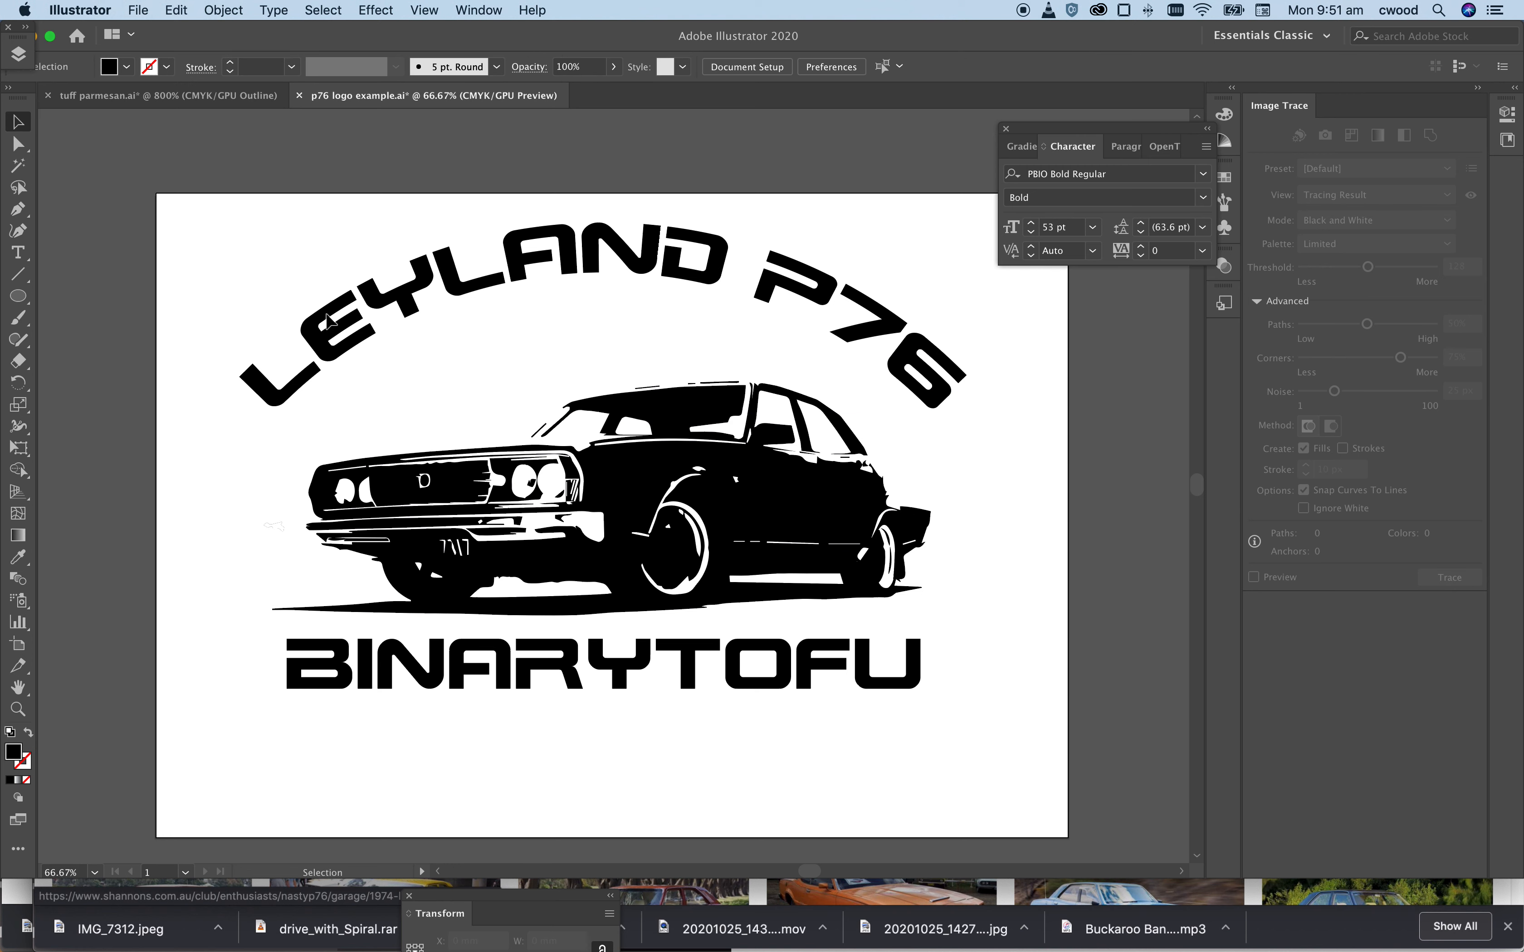
# Expand the appearance of the arched LEYLAND P76 text into shapes, checking it in Outline view before and after
pyautogui.press('super+y')
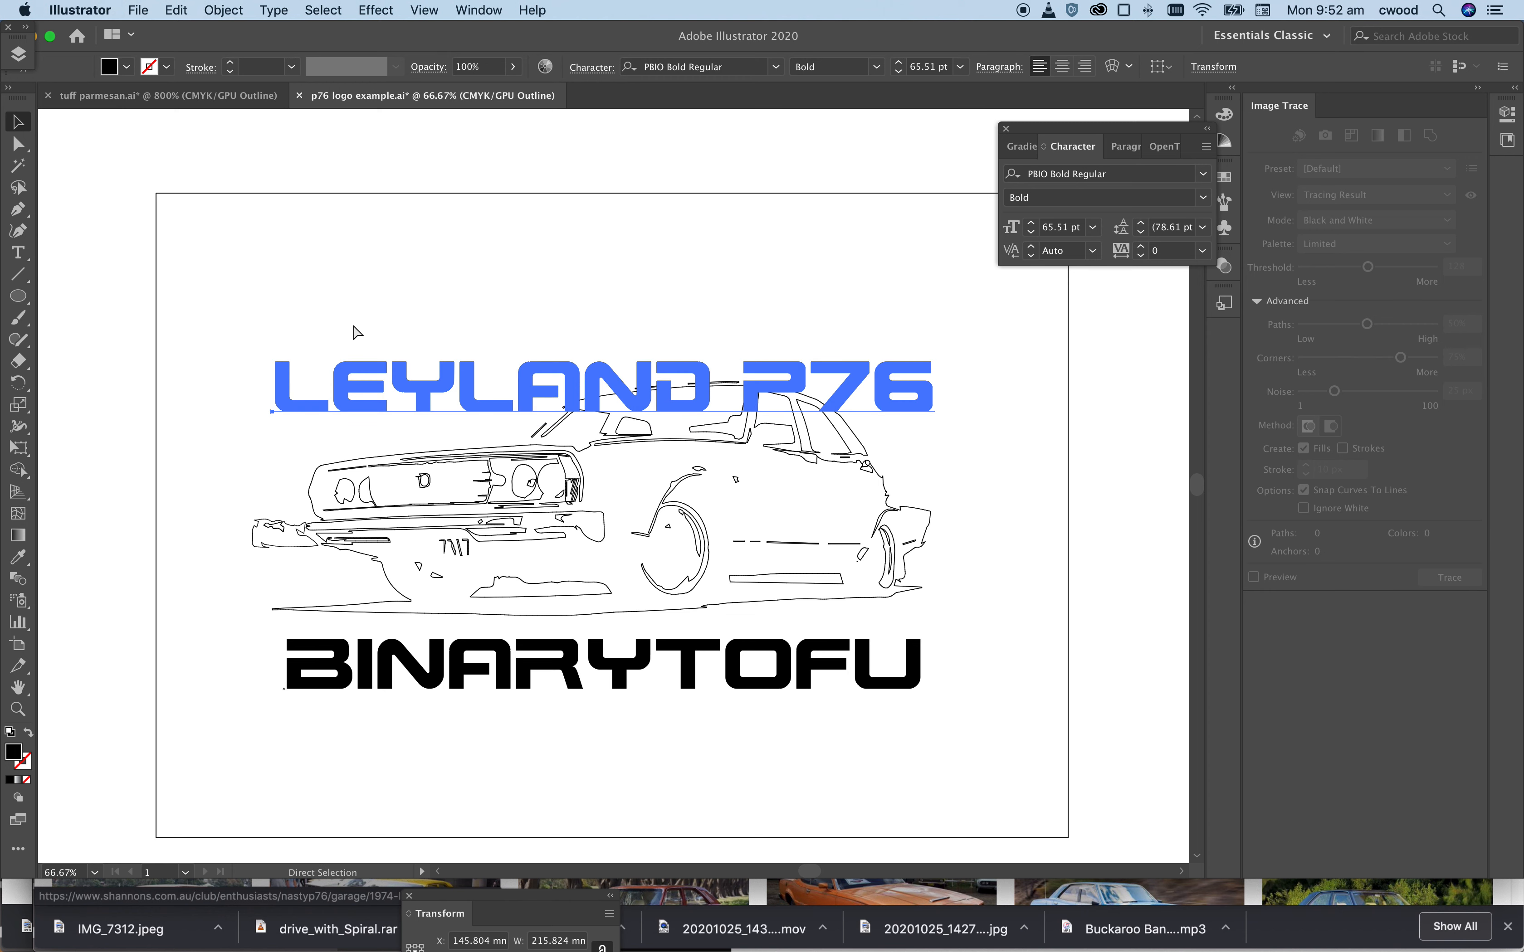
pyautogui.press('super+y')
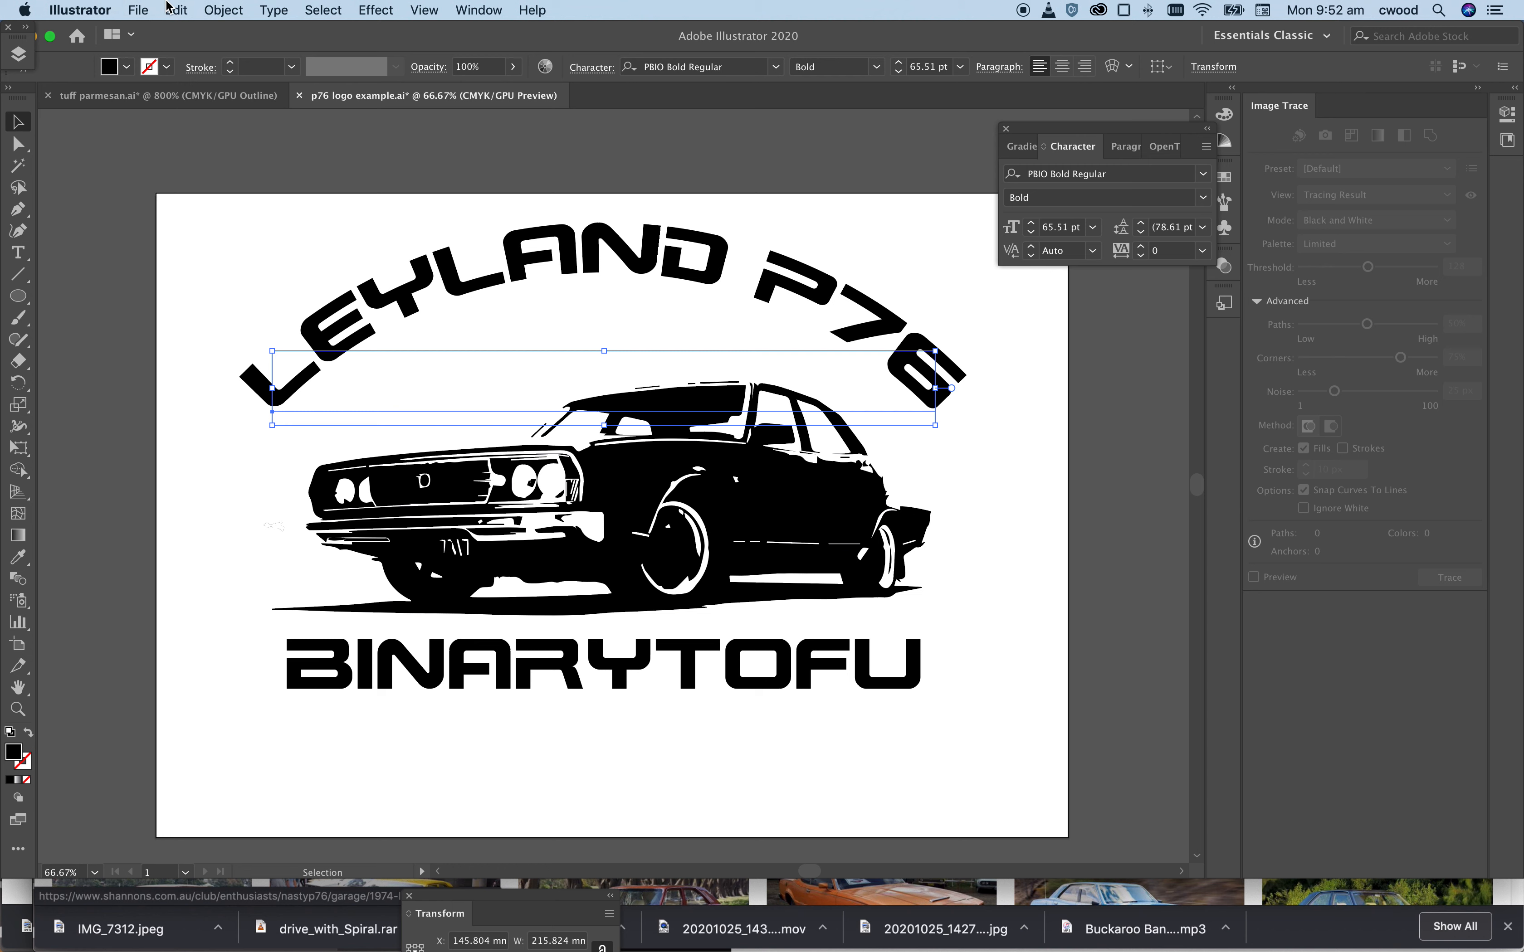
pyautogui.click(220, 10)
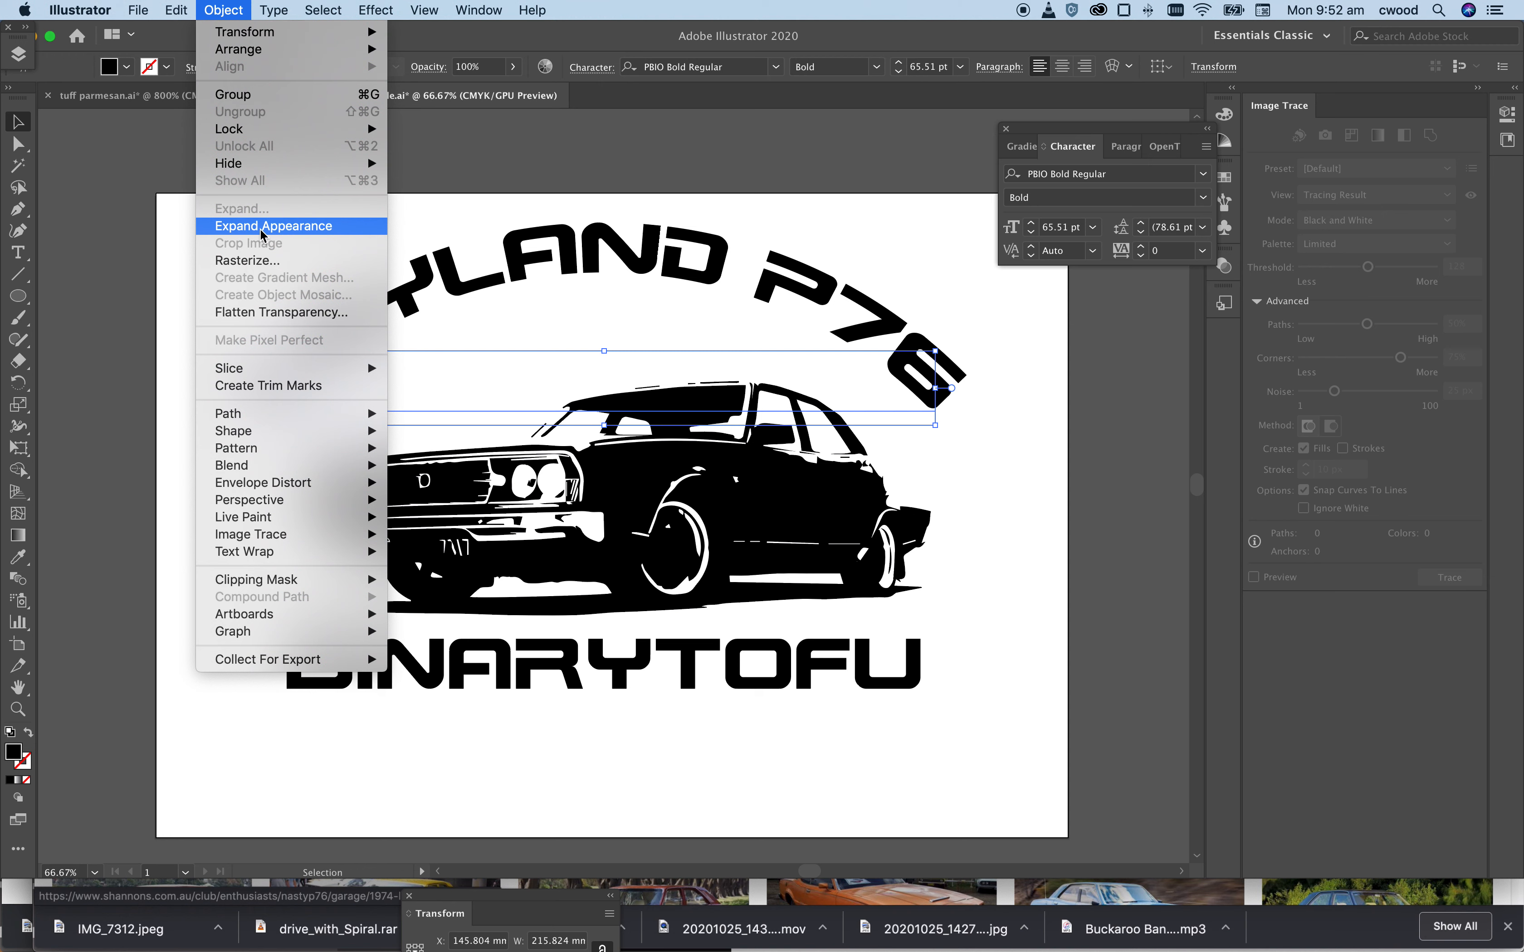
pyautogui.click(261, 227)
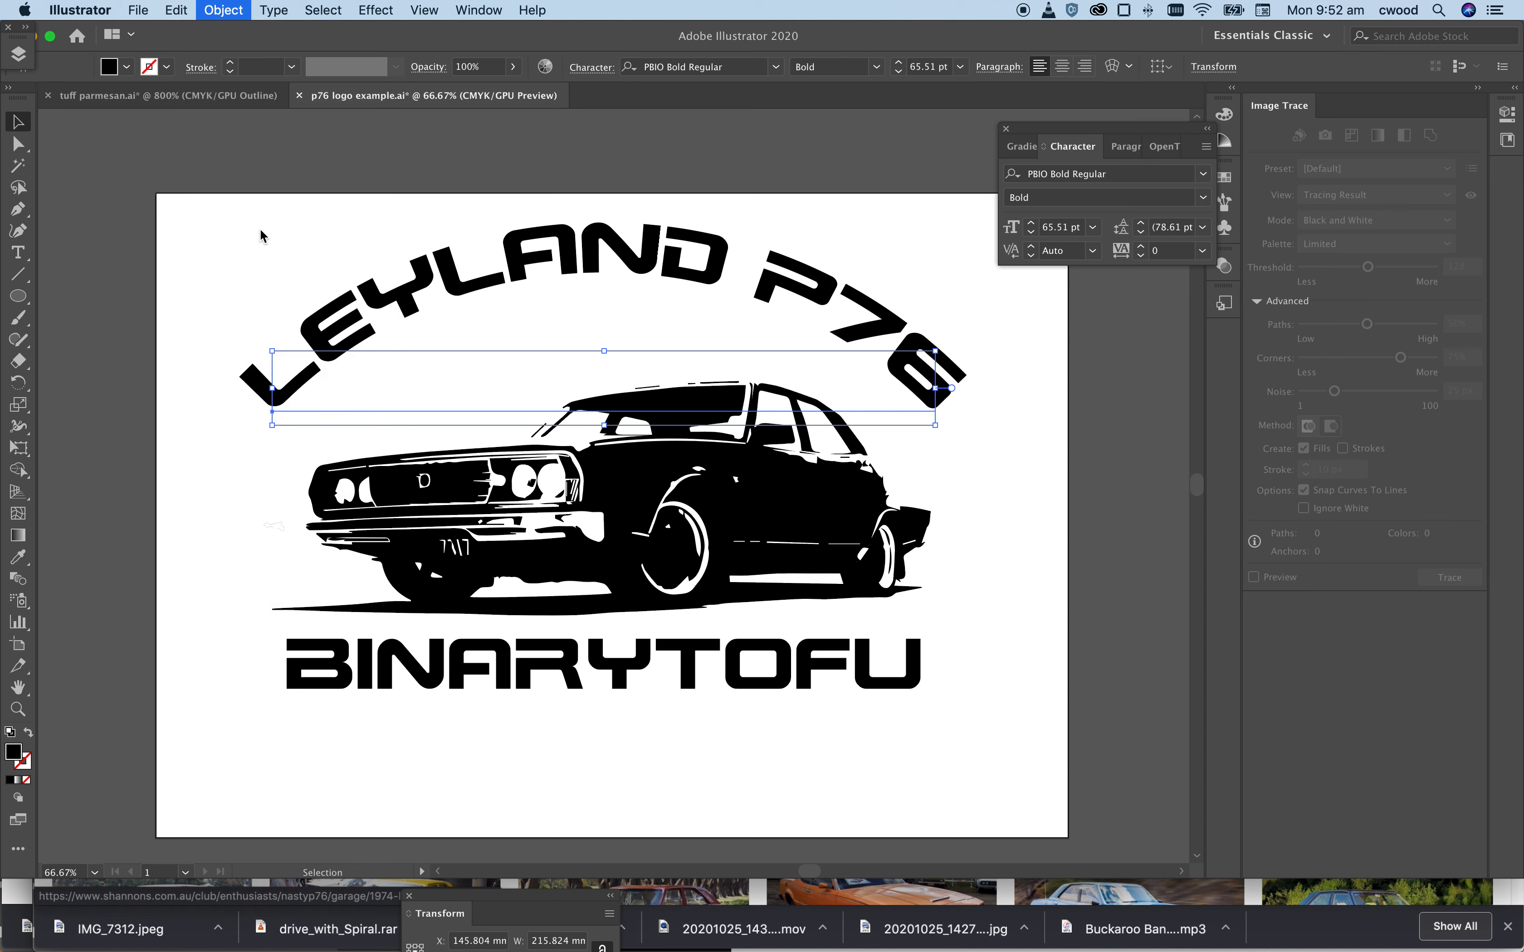
pyautogui.click(197, 342)
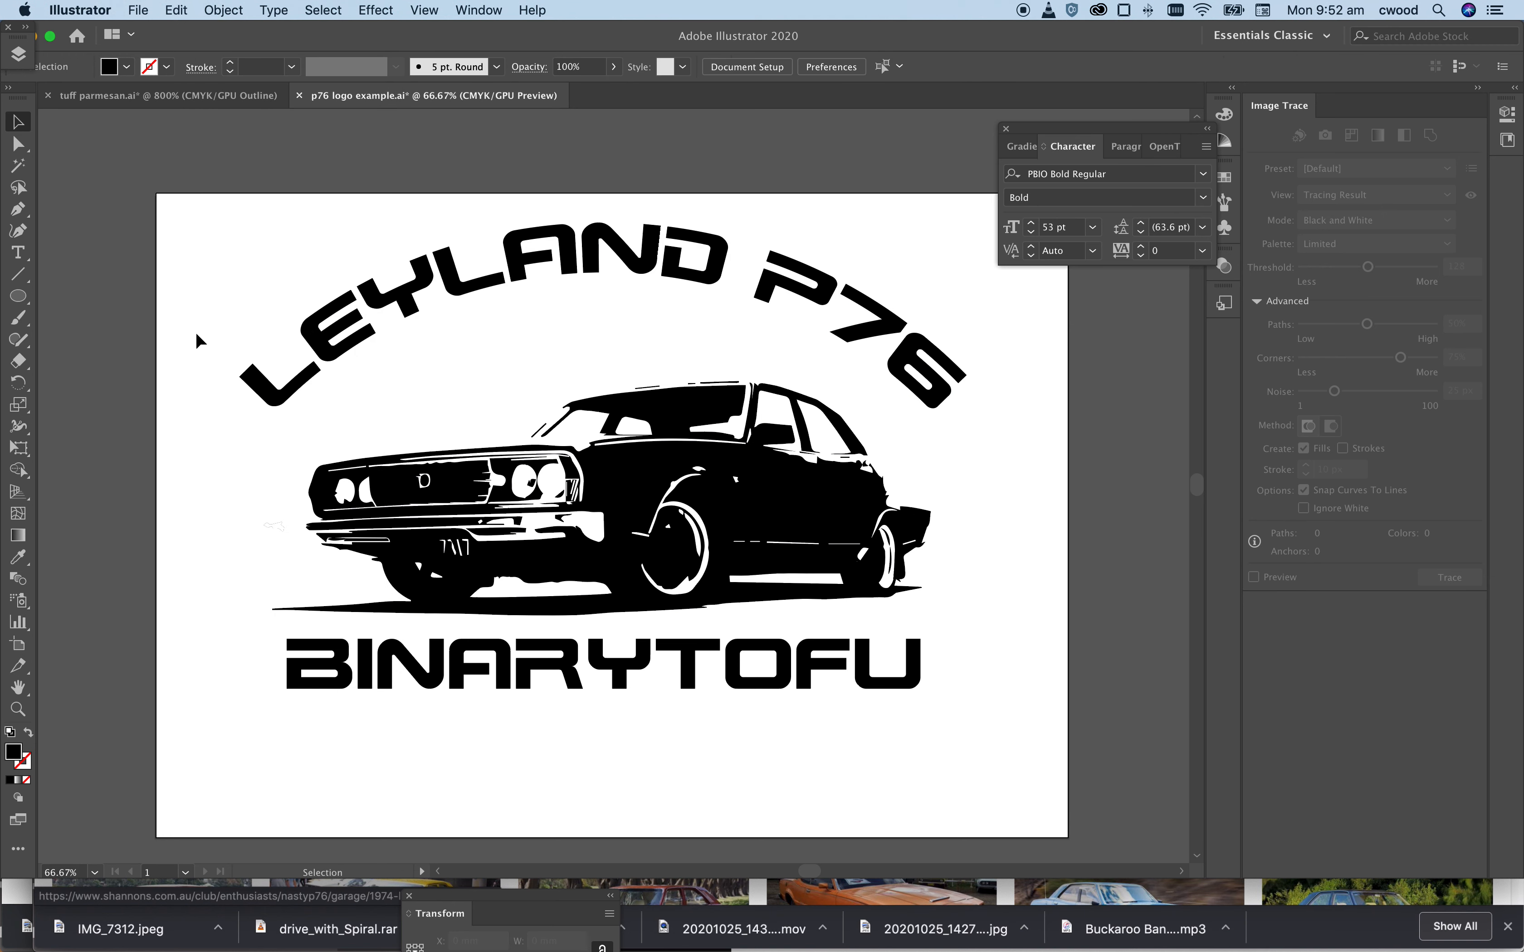
pyautogui.press('super+y')
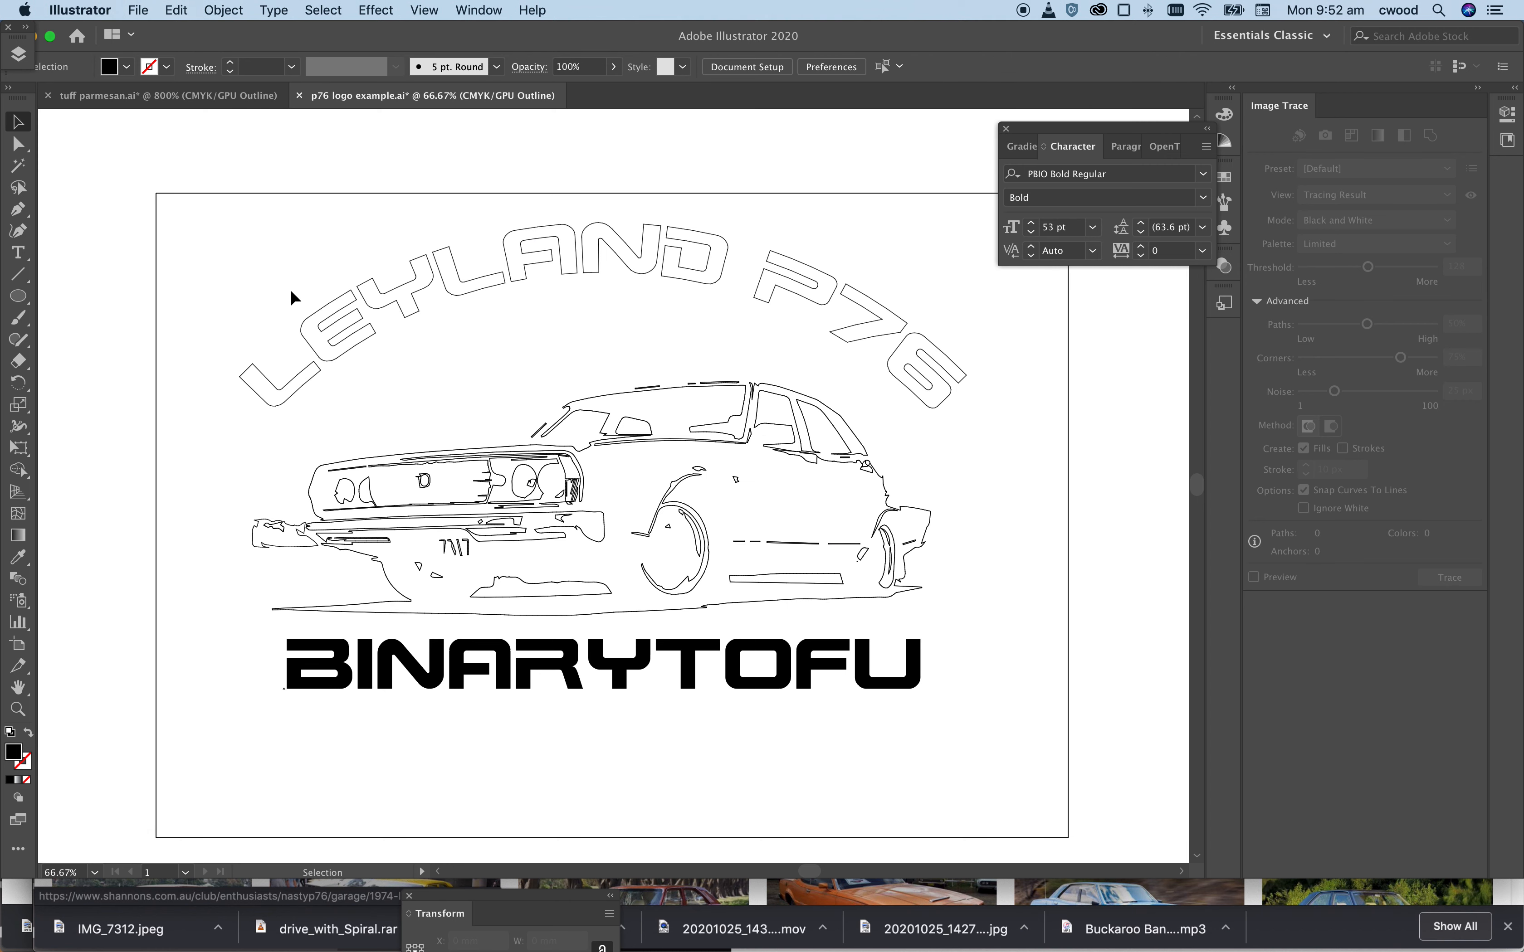
# Move the expanded LEYLAND P76 lettering slightly down toward the car and return to the preview view
pyautogui.moveTo(439, 284); pyautogui.dragTo(446, 314)
pyautogui.click(359, 184)
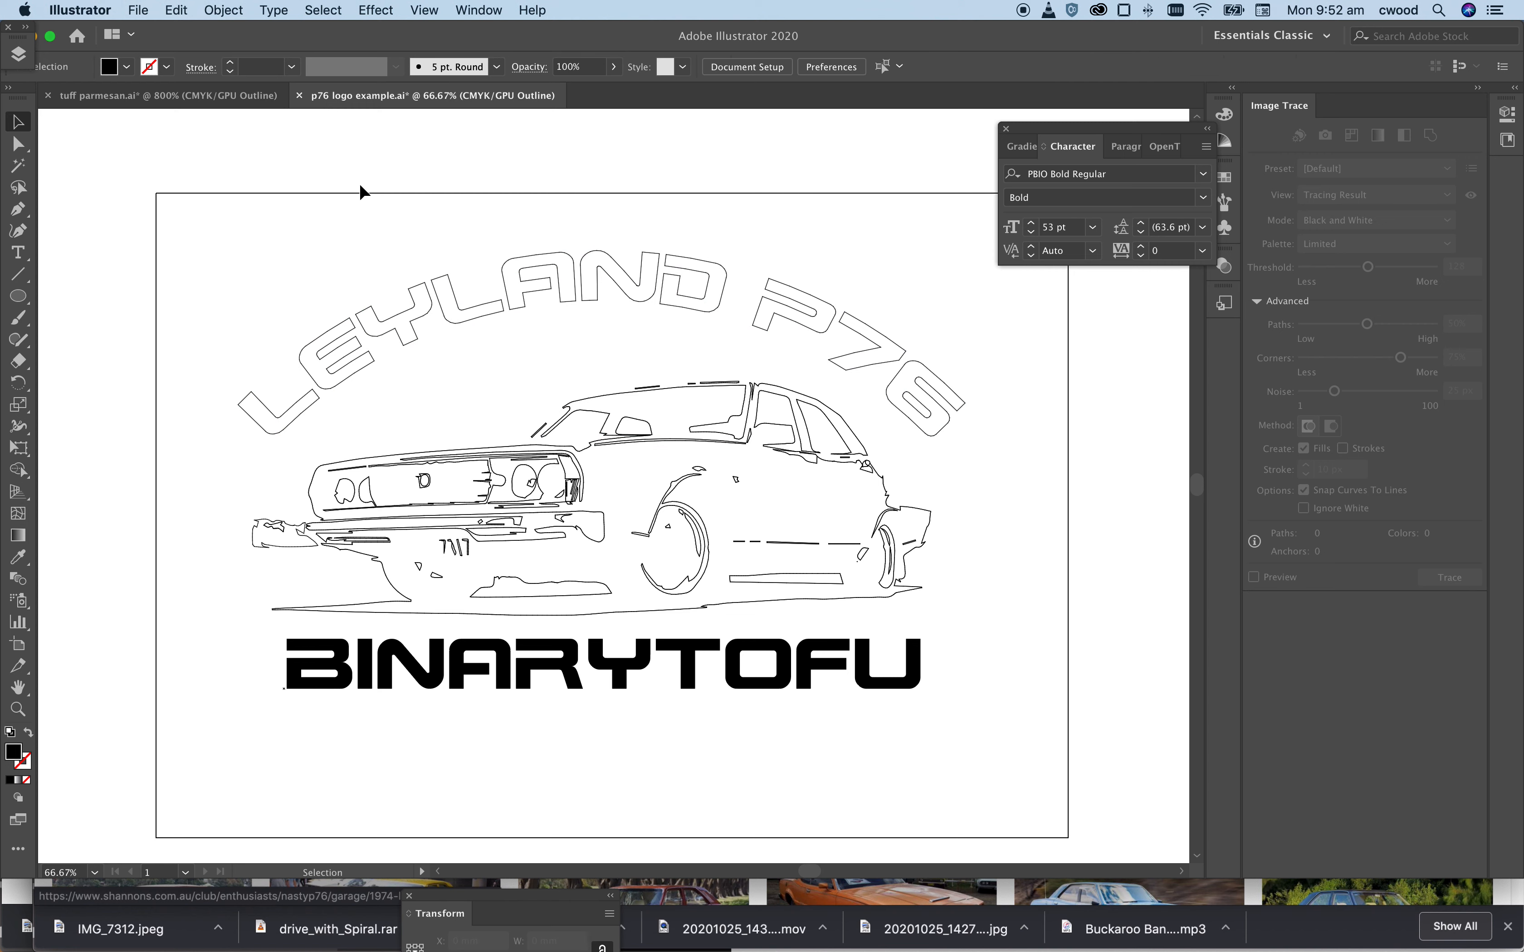
pyautogui.press('super+y')
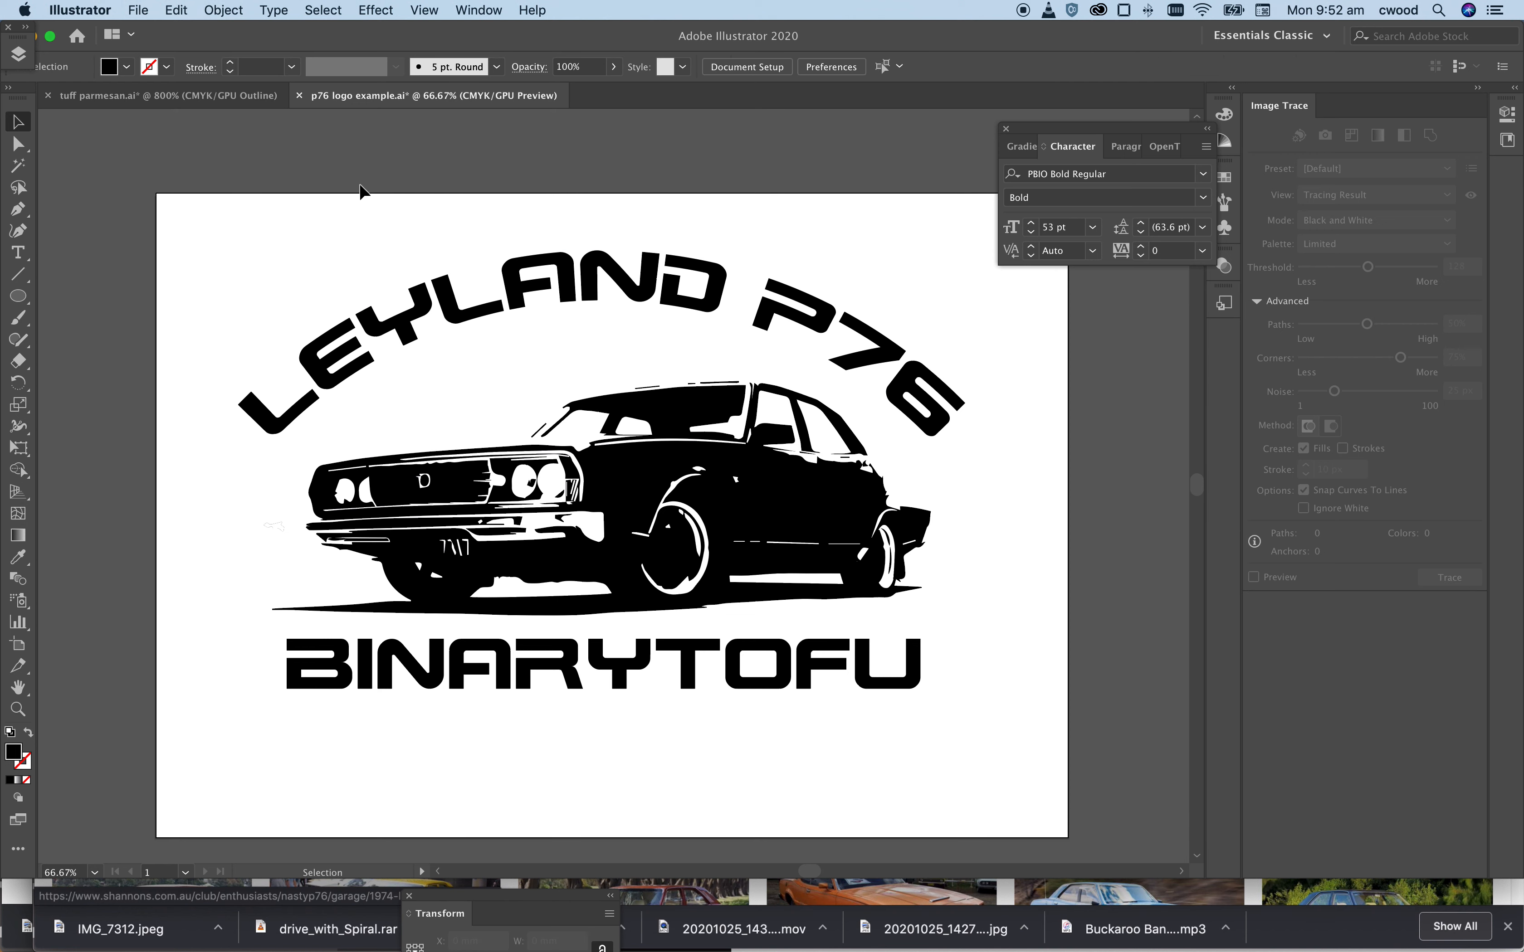
# Try a Shell Lower warp with a 10% horizontal bend on the BINARYTOFU text below the car
pyautogui.click(467, 648)
pyautogui.moveTo(466, 645); pyautogui.dragTo(469, 645)
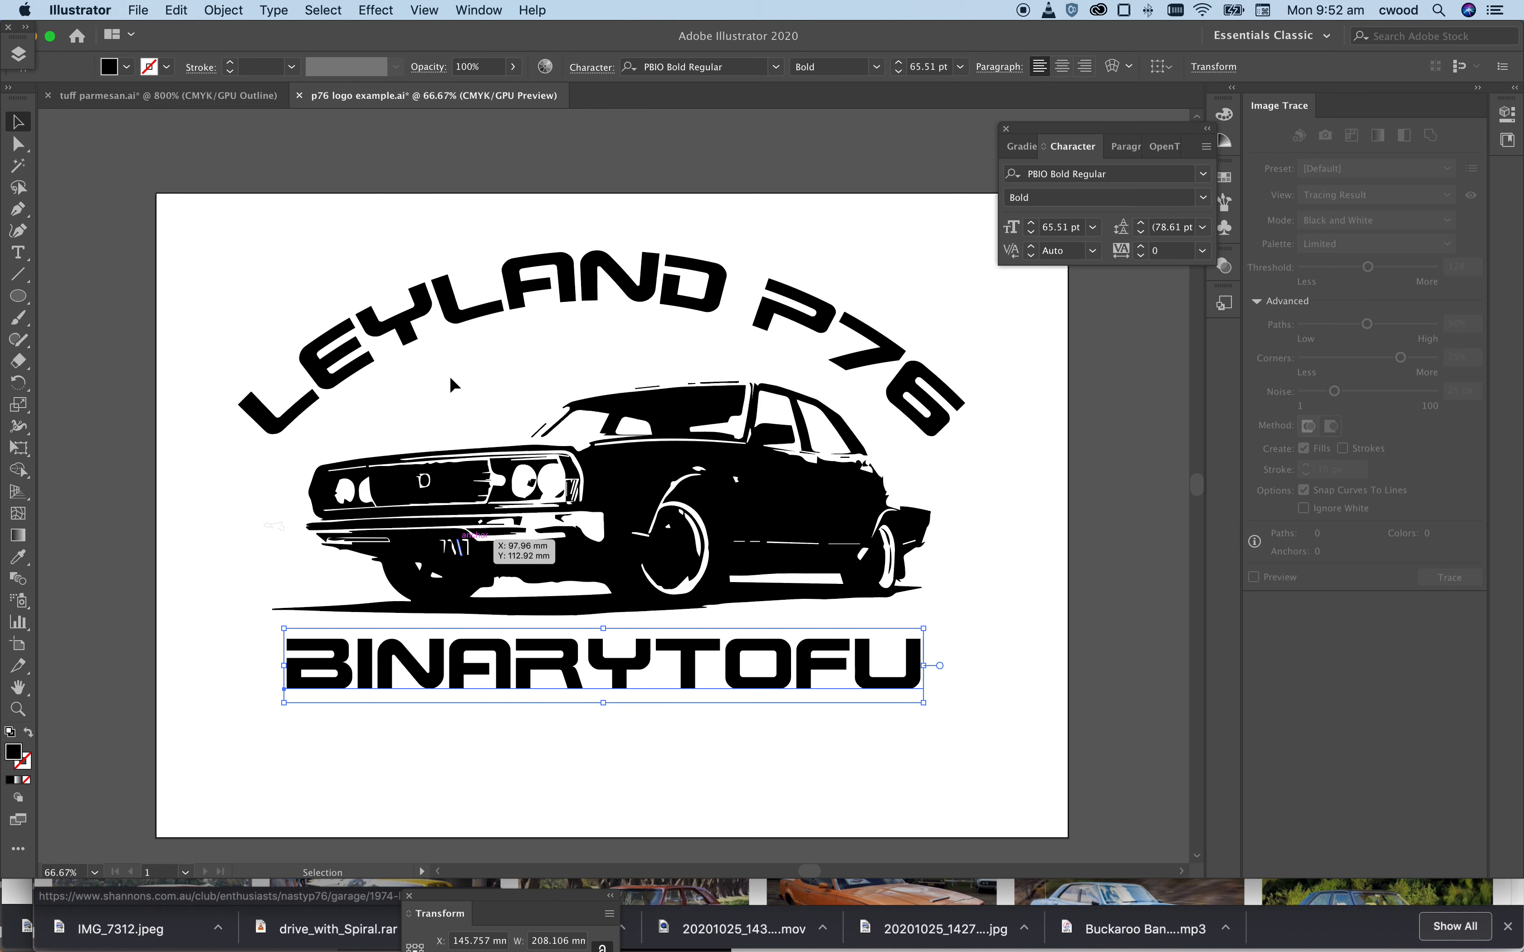
pyautogui.click(378, 8)
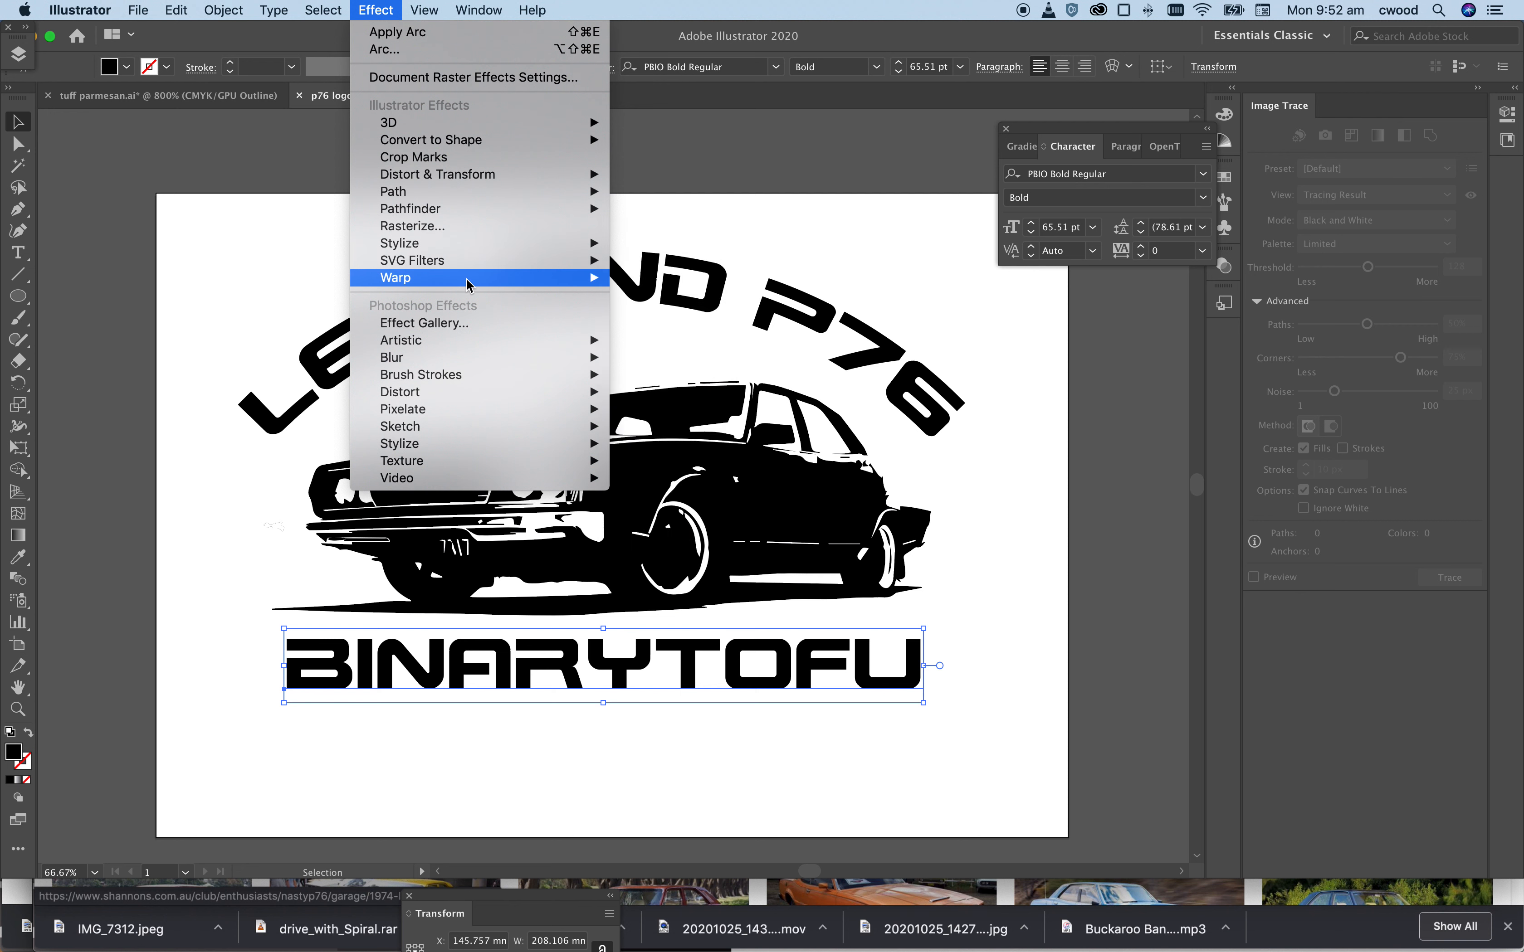
pyautogui.moveTo(467, 278)
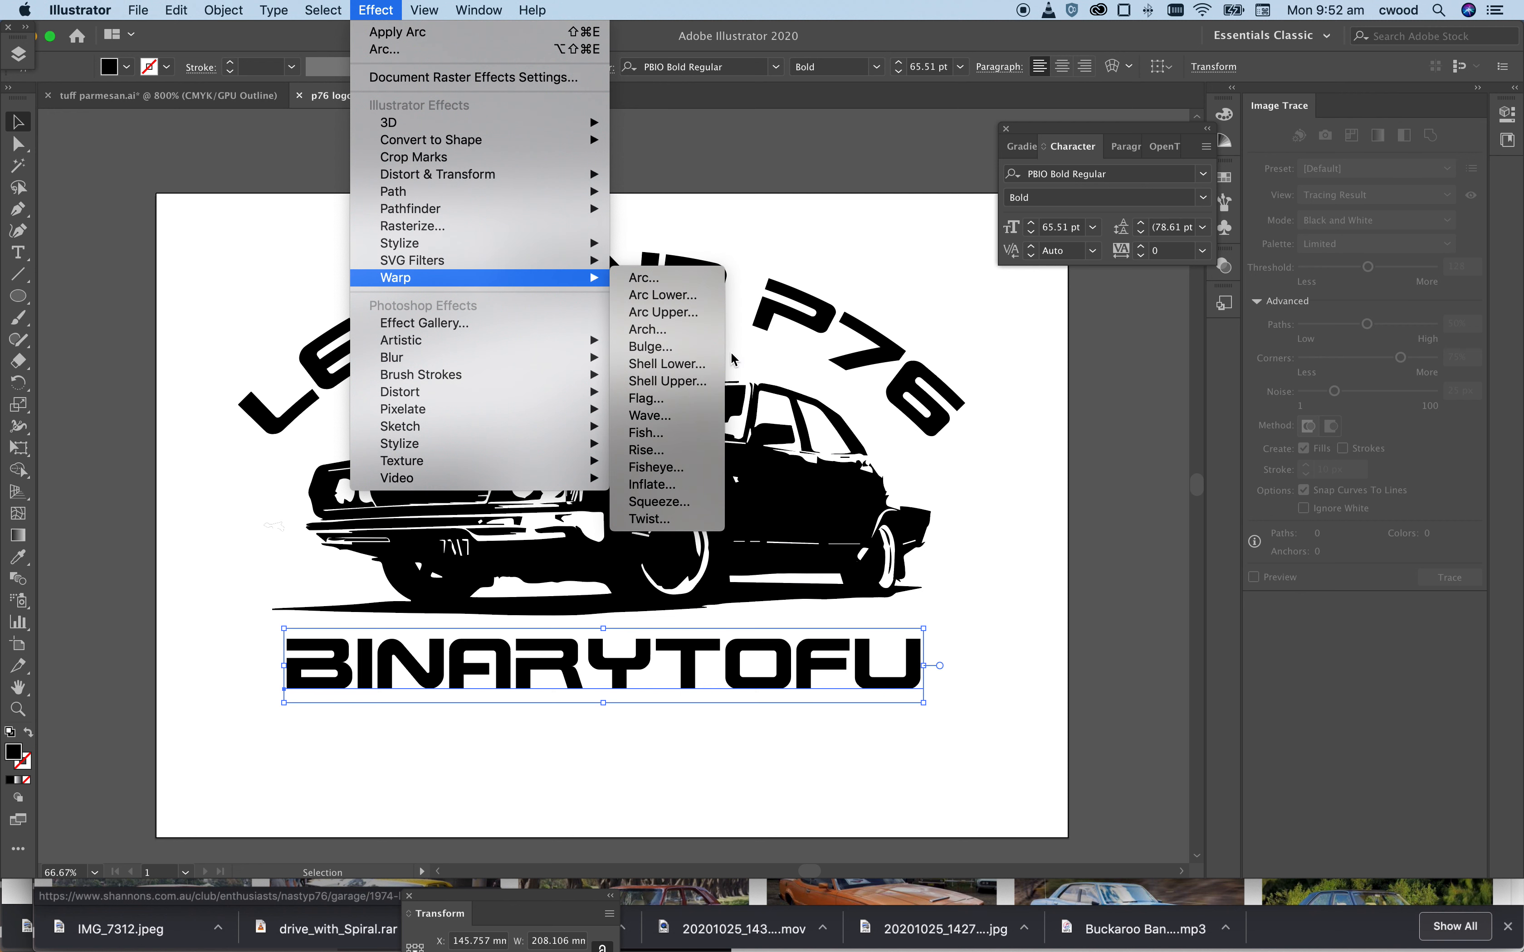
pyautogui.click(698, 371)
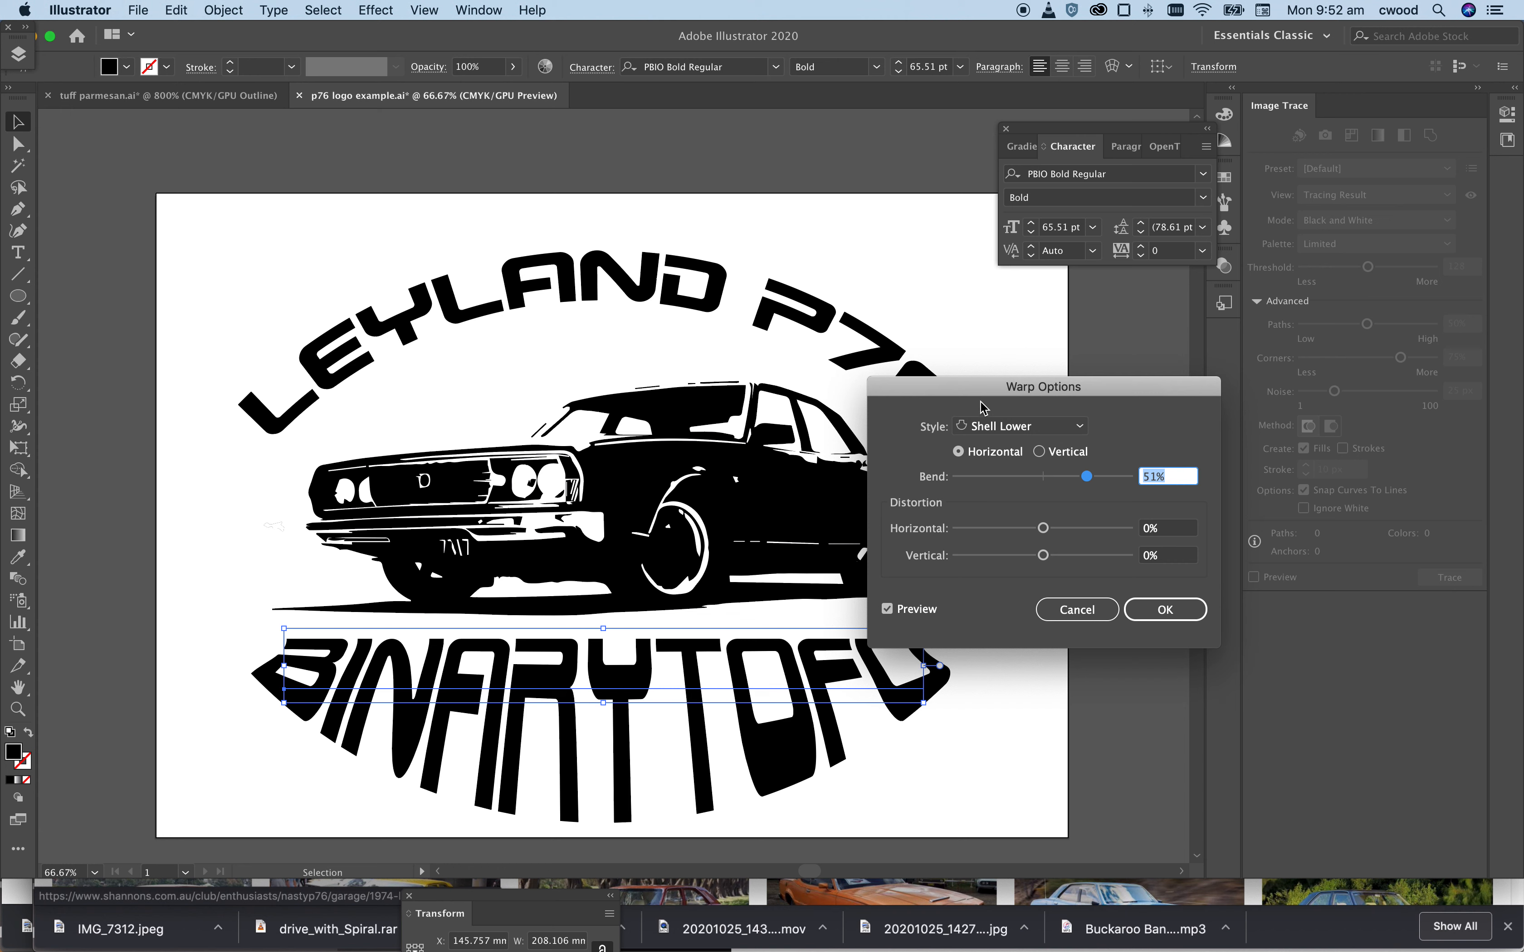
pyautogui.moveTo(968, 403); pyautogui.dragTo(919, 171)
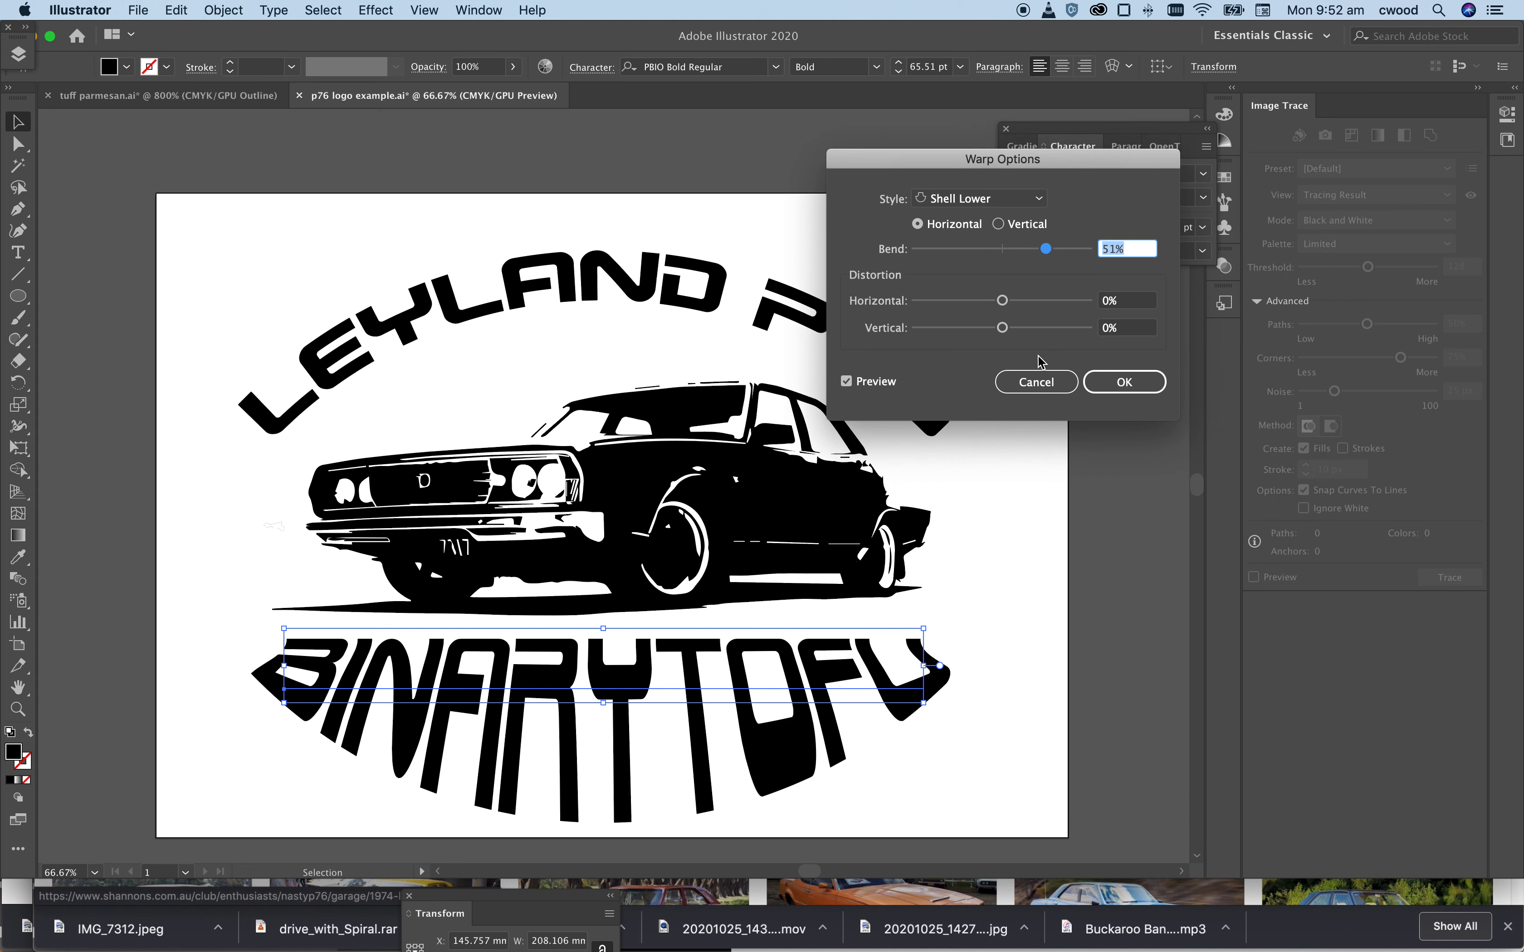
pyautogui.moveTo(1046, 250); pyautogui.dragTo(1011, 251)
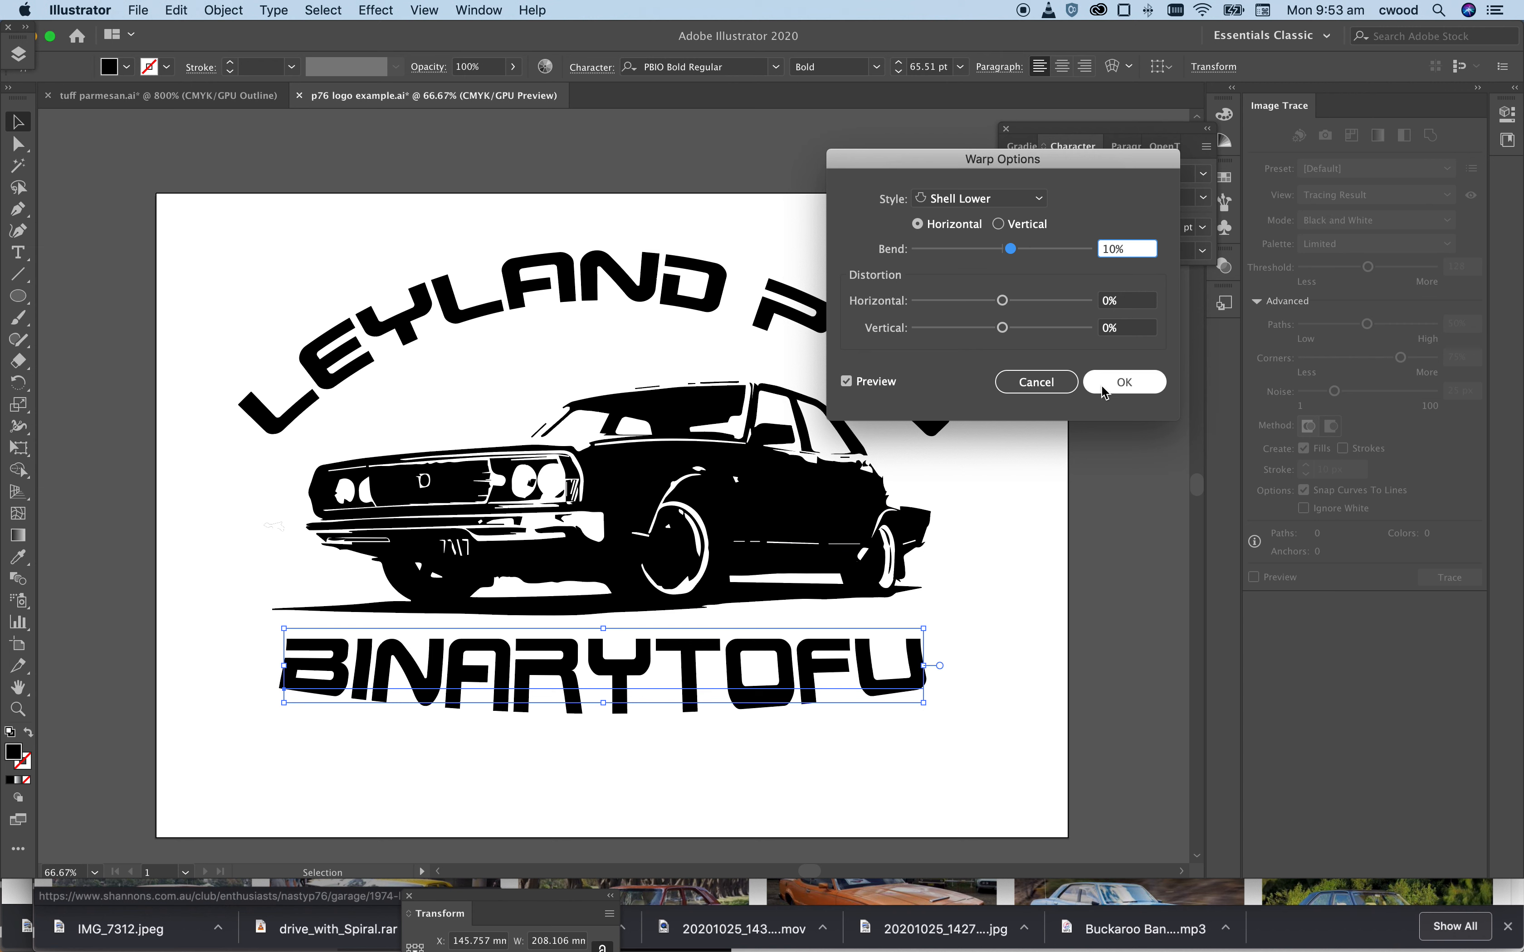
pyautogui.click(1058, 396)
pyautogui.click(977, 502)
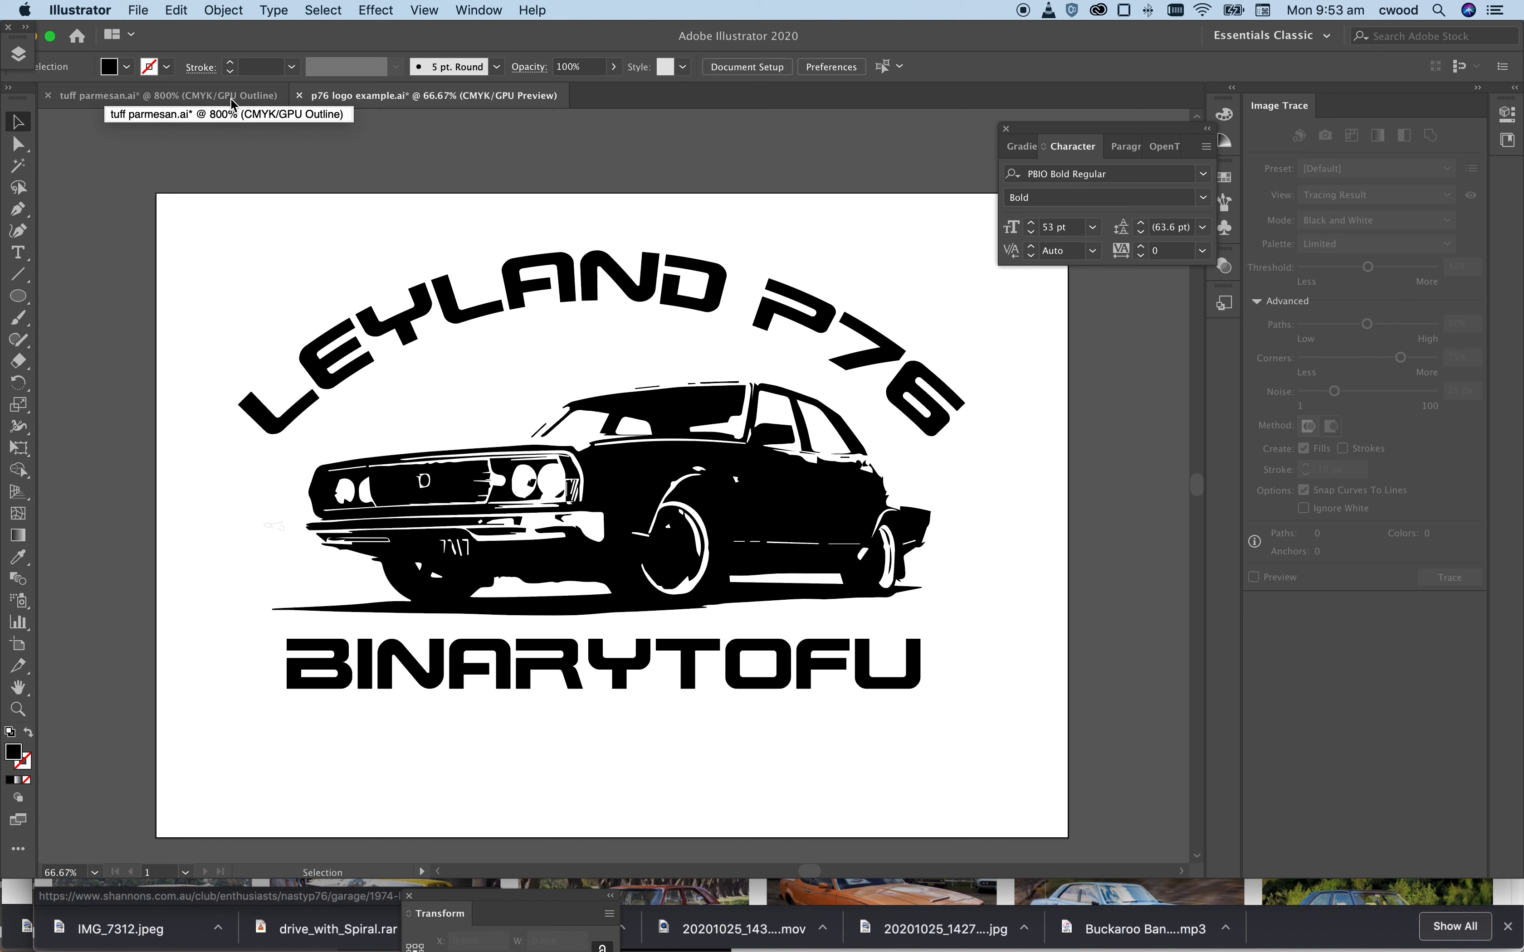
# Switch to the tuff parmesan.ai document and examine the whole round badge with its curved T.U.F.F and SINCE 2006 lettering
pyautogui.click(184, 98)
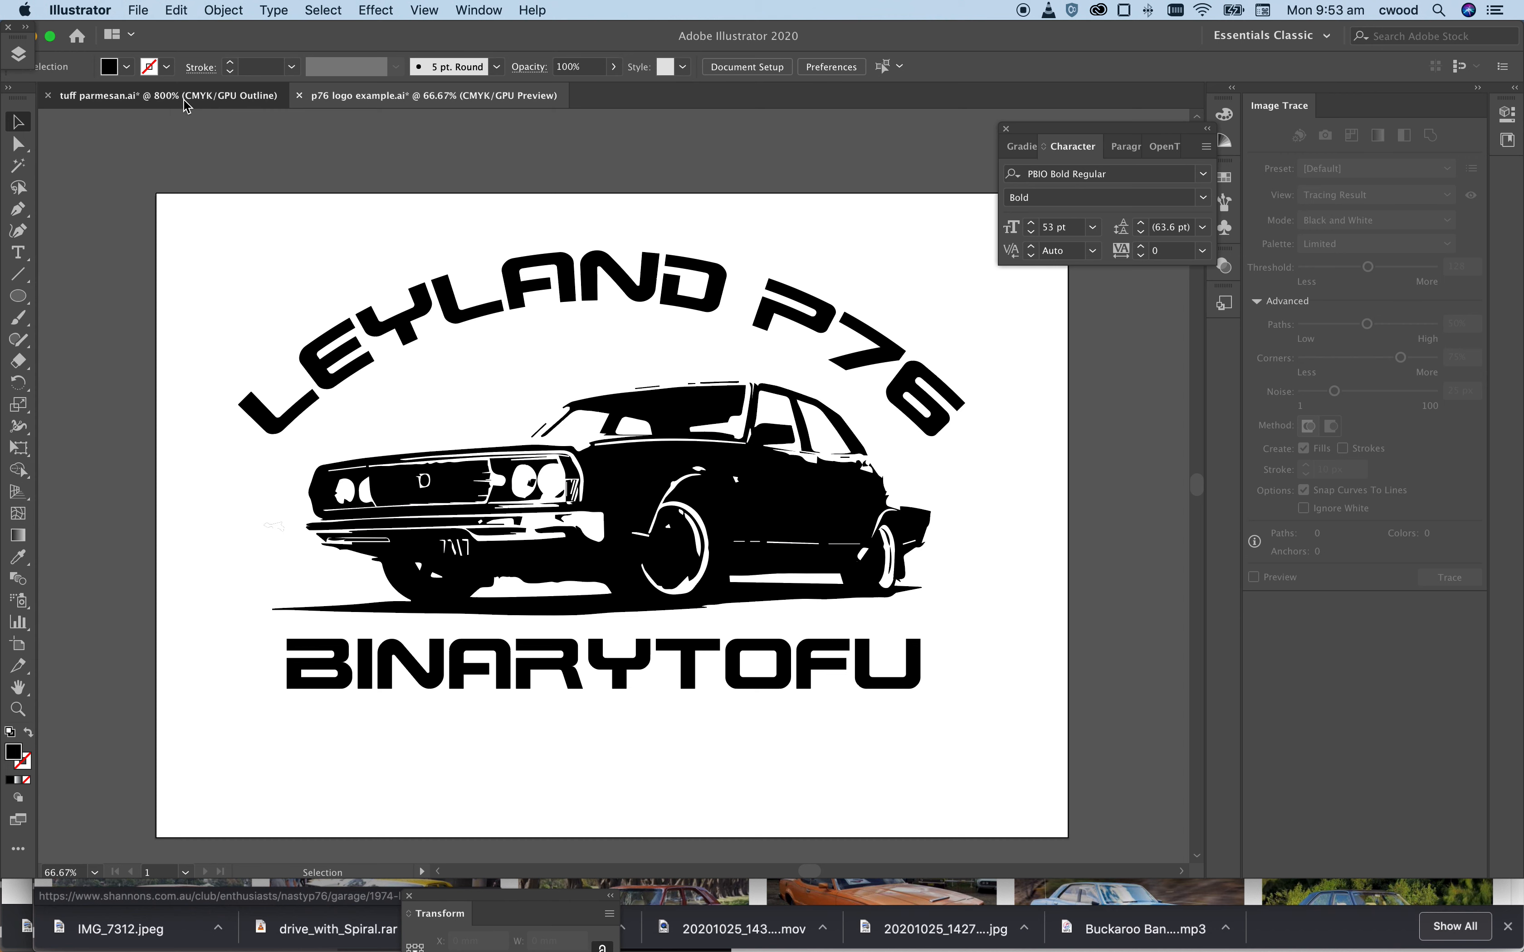
pyautogui.press('super+minus')
pyautogui.press('super+minus')
pyautogui.press('super+minus')
pyautogui.press('super+minus')
pyautogui.press('super+minus')
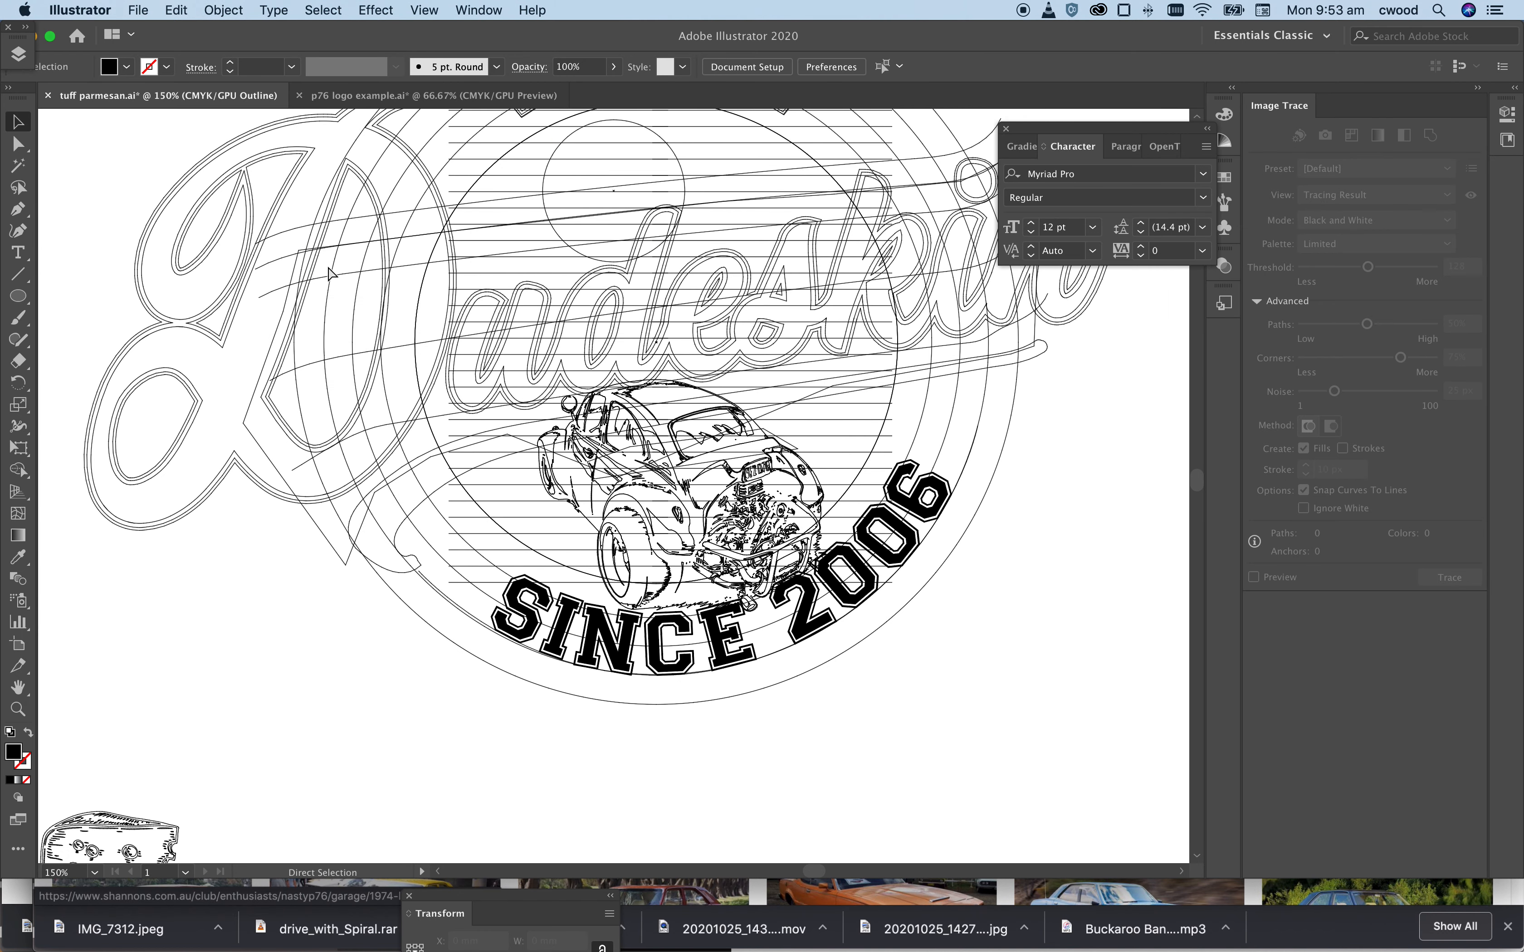
pyautogui.press('super+minus')
pyautogui.scroll(3, 328, 264)
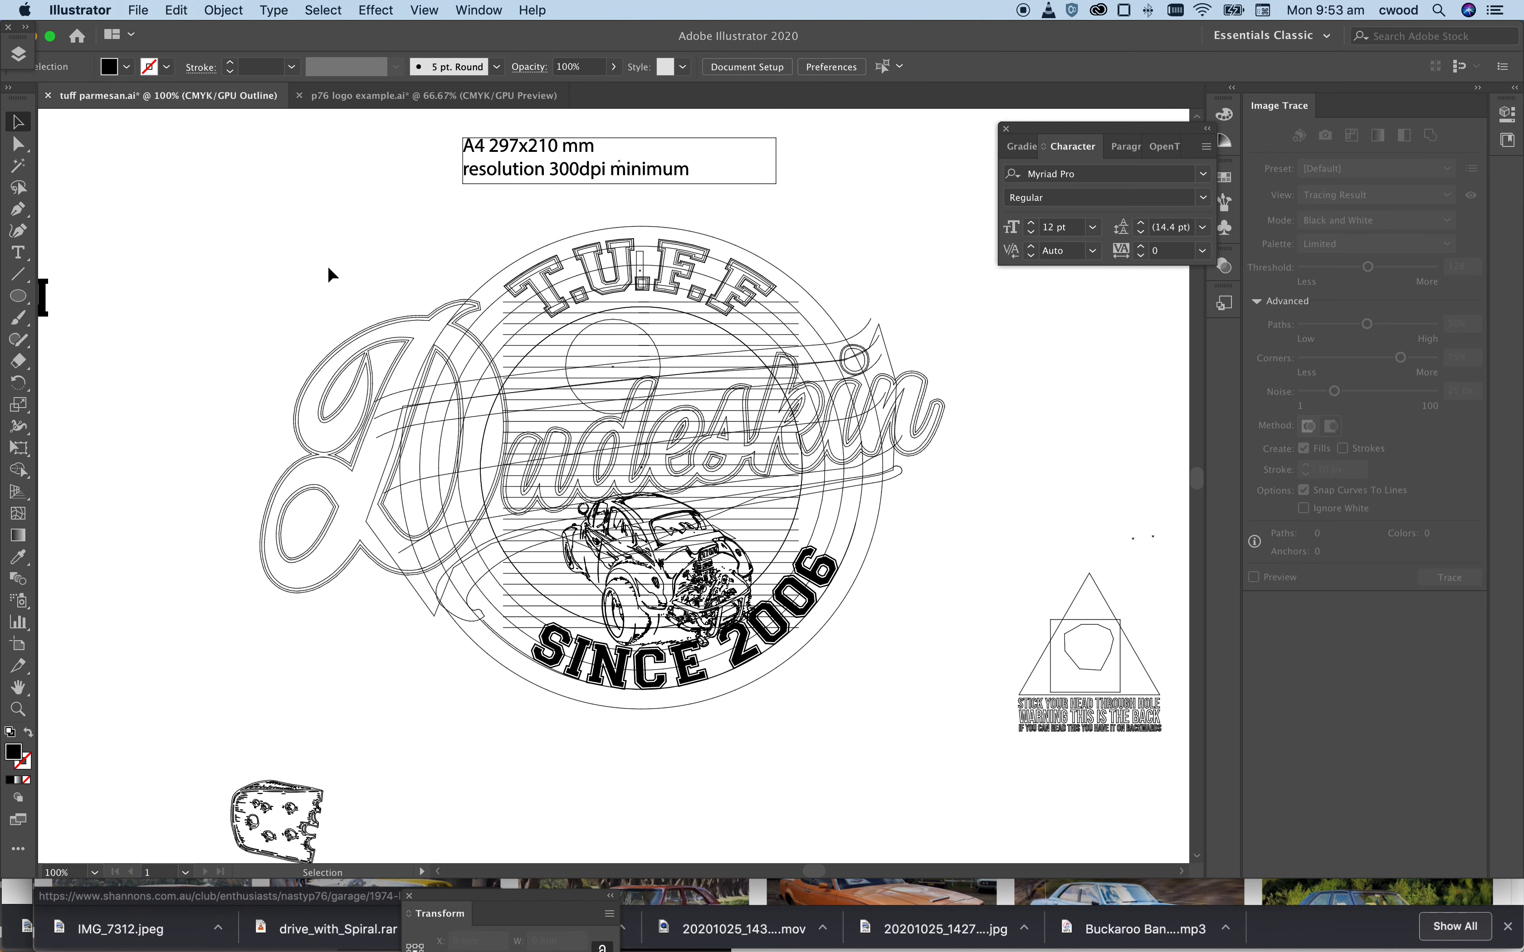
# Examine the round Dudeskin badge in preview view and compare its curved lettering with the P76 logo
pyautogui.press('super+plus')
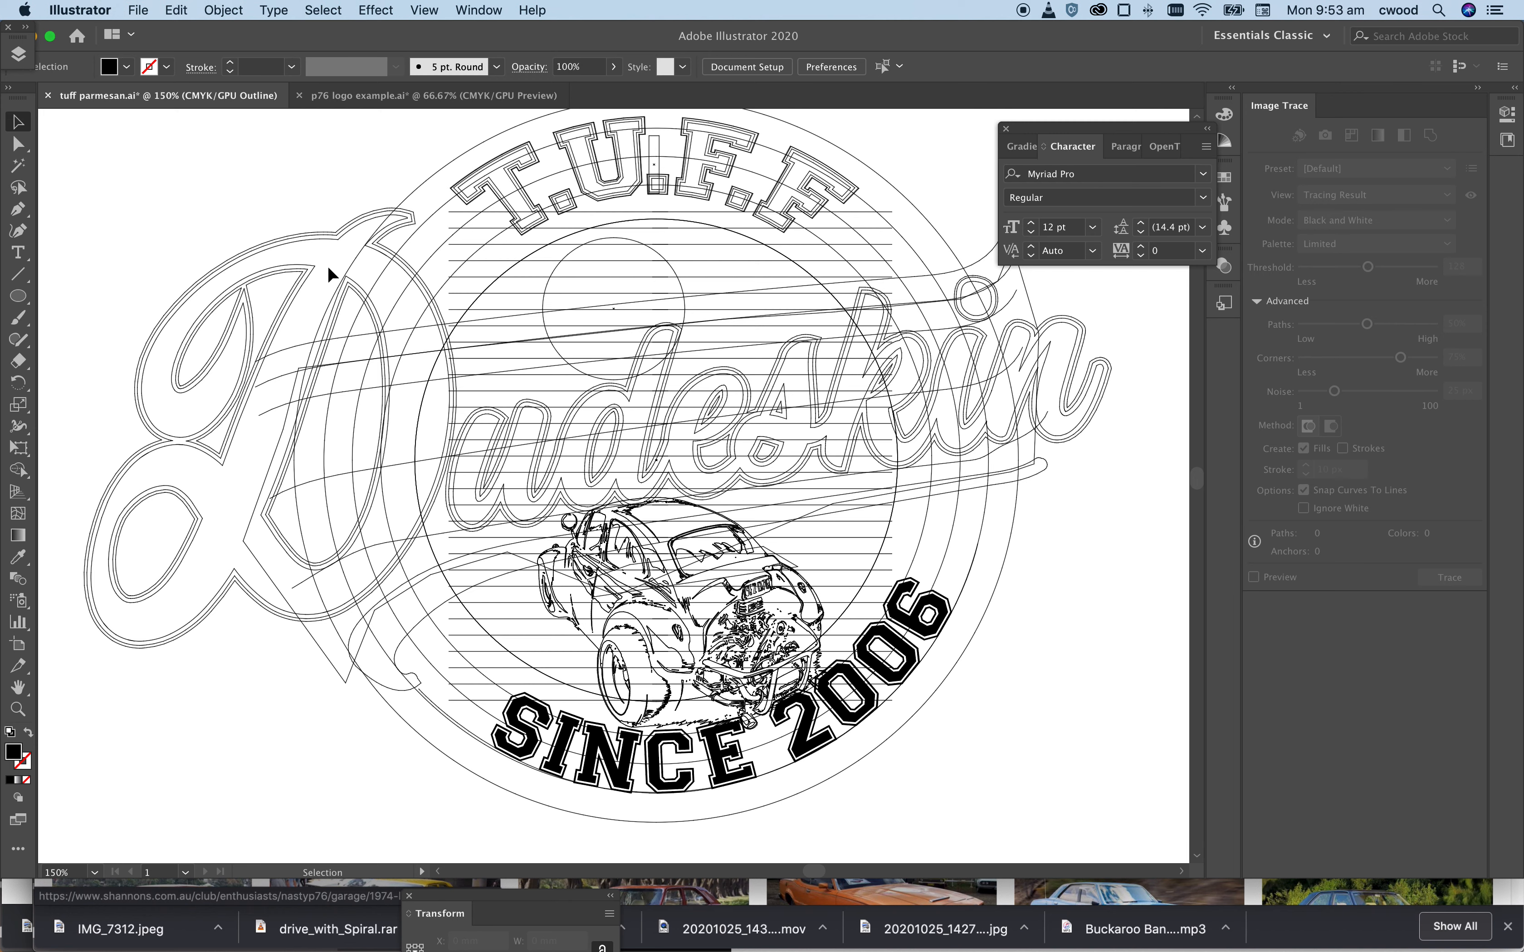
pyautogui.press('super+y')
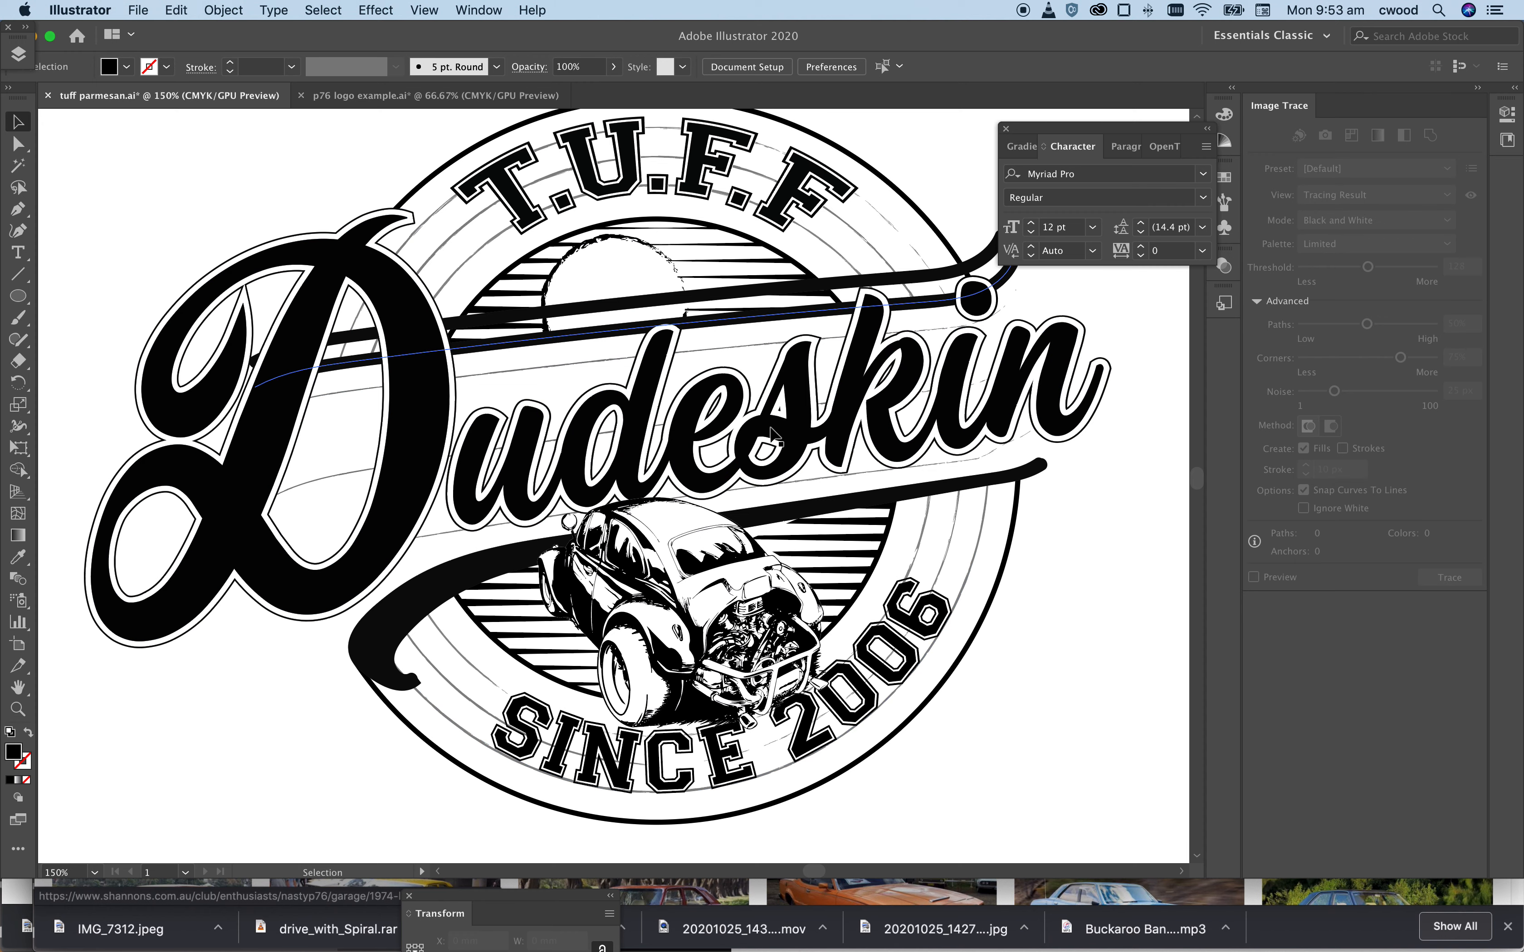
pyautogui.click(356, 516)
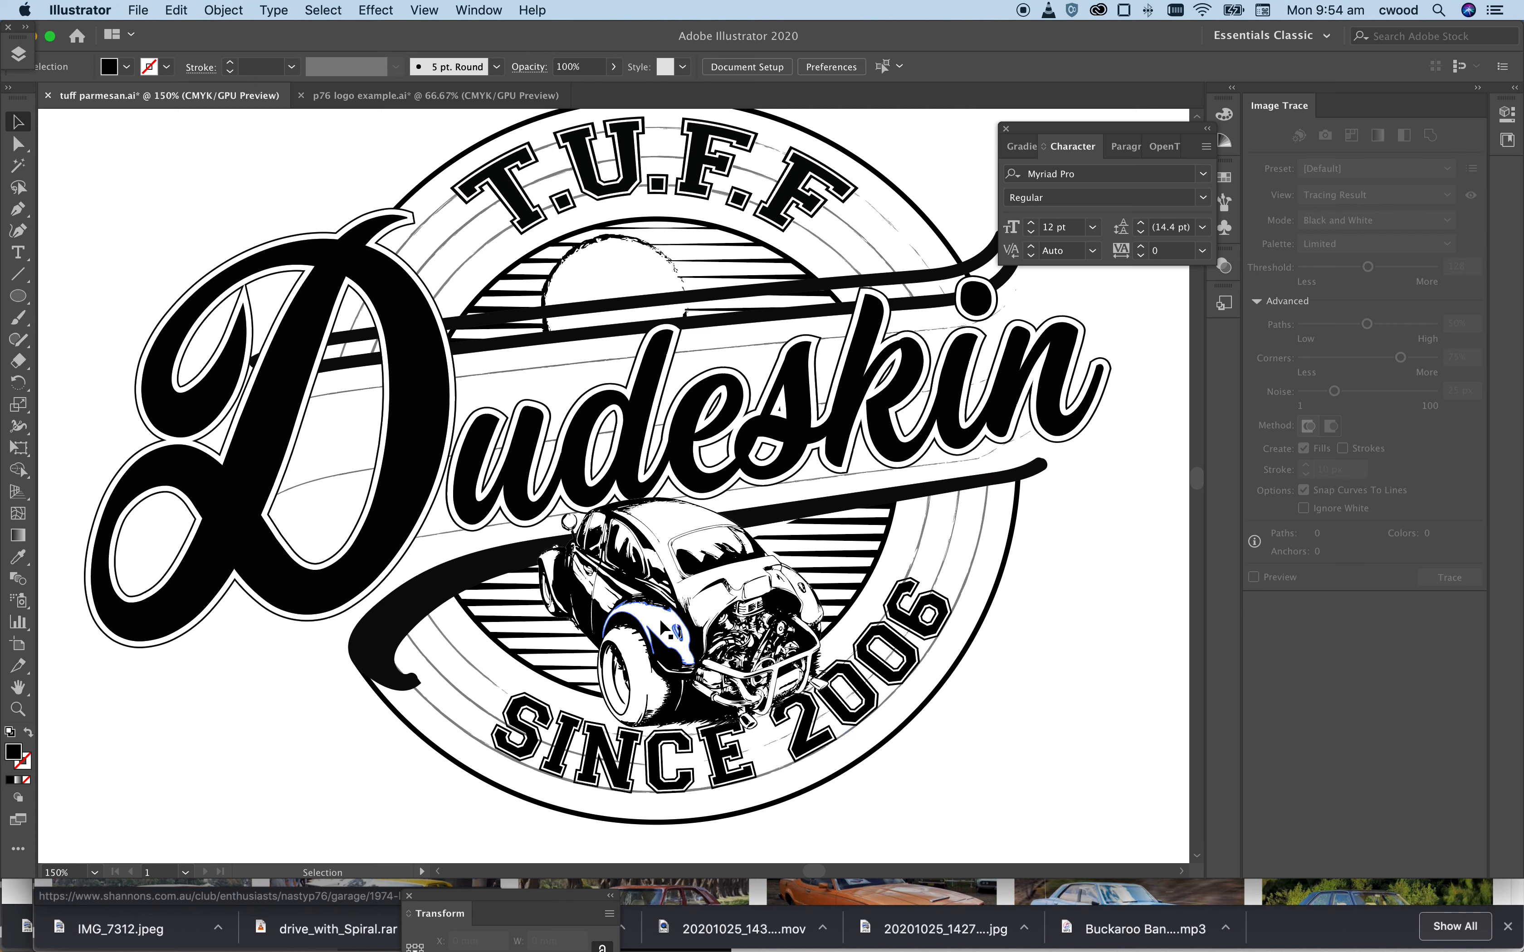
pyautogui.scroll(2, 1010, 371)
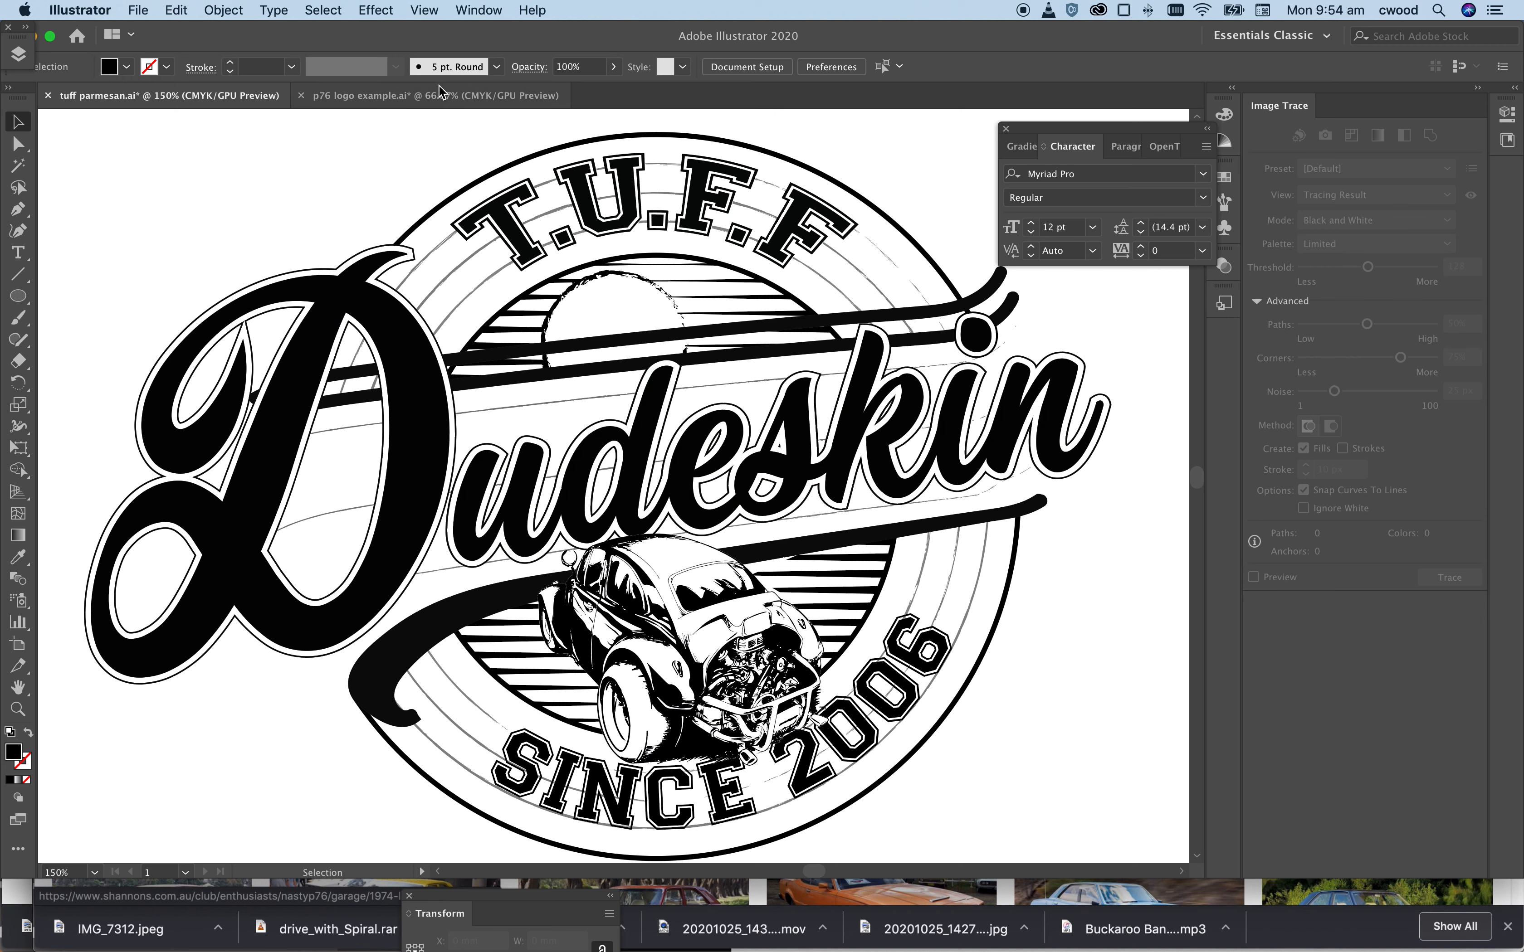
pyautogui.click(438, 95)
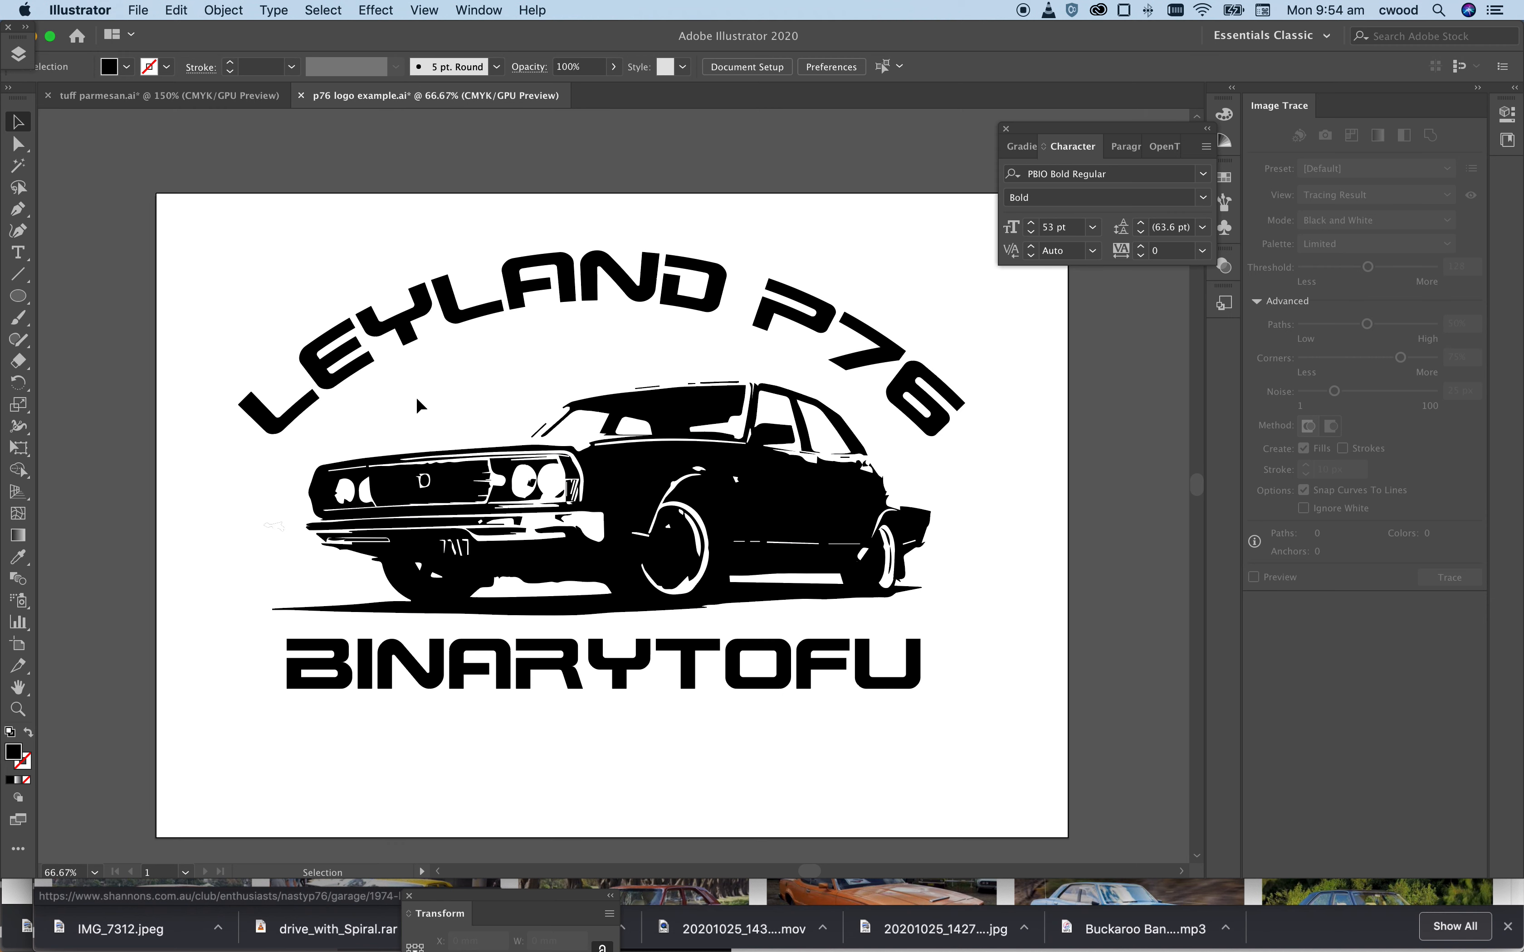
pyautogui.click(224, 98)
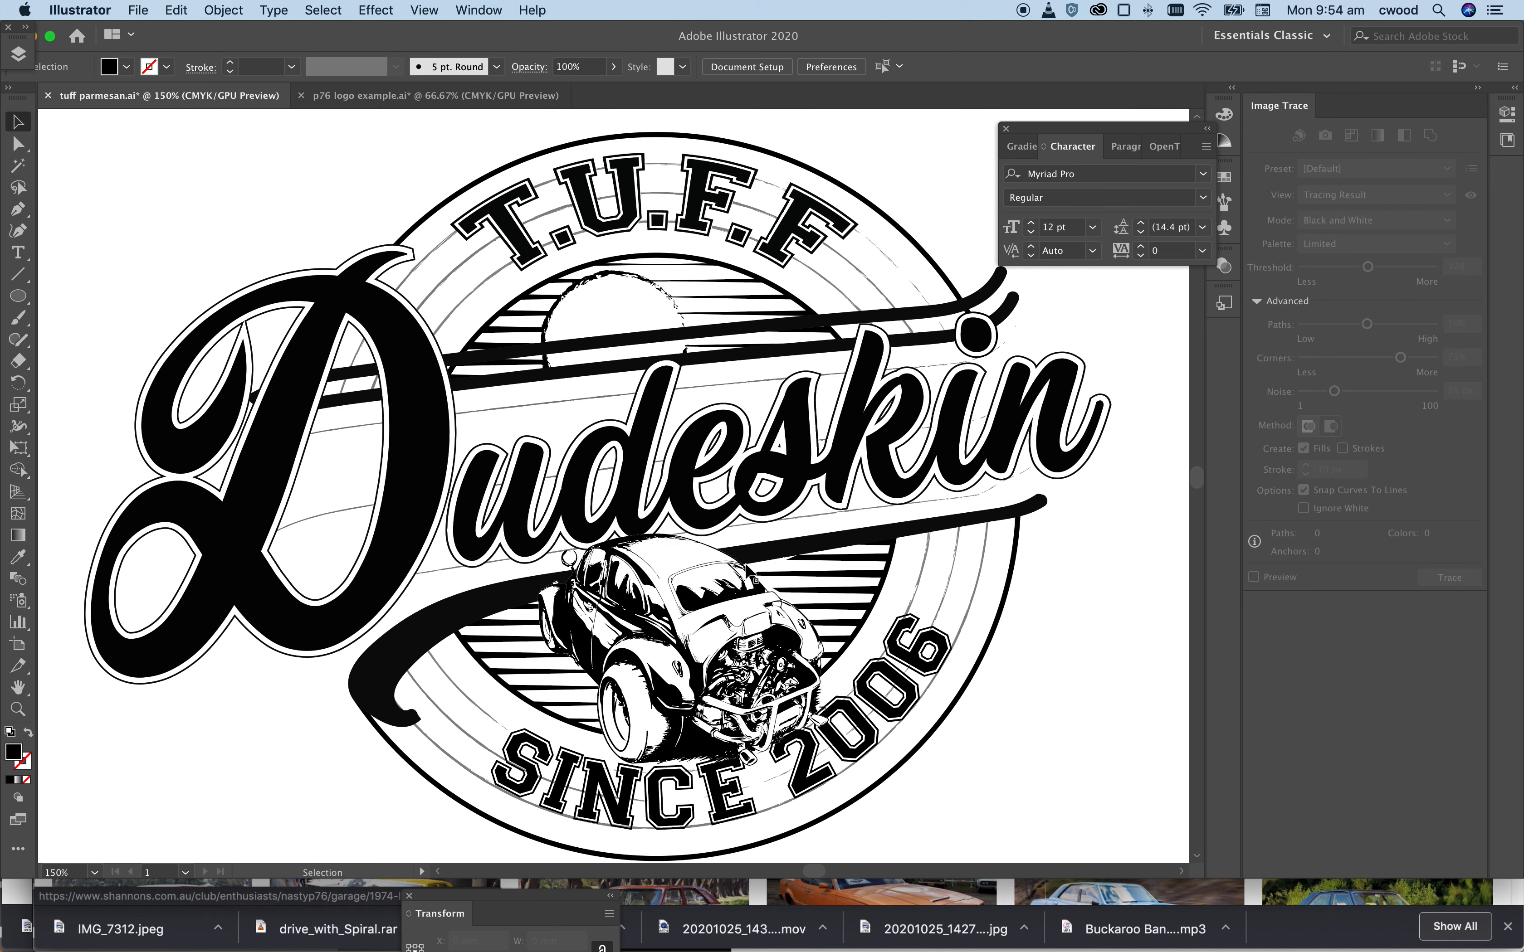
pyautogui.click(427, 103)
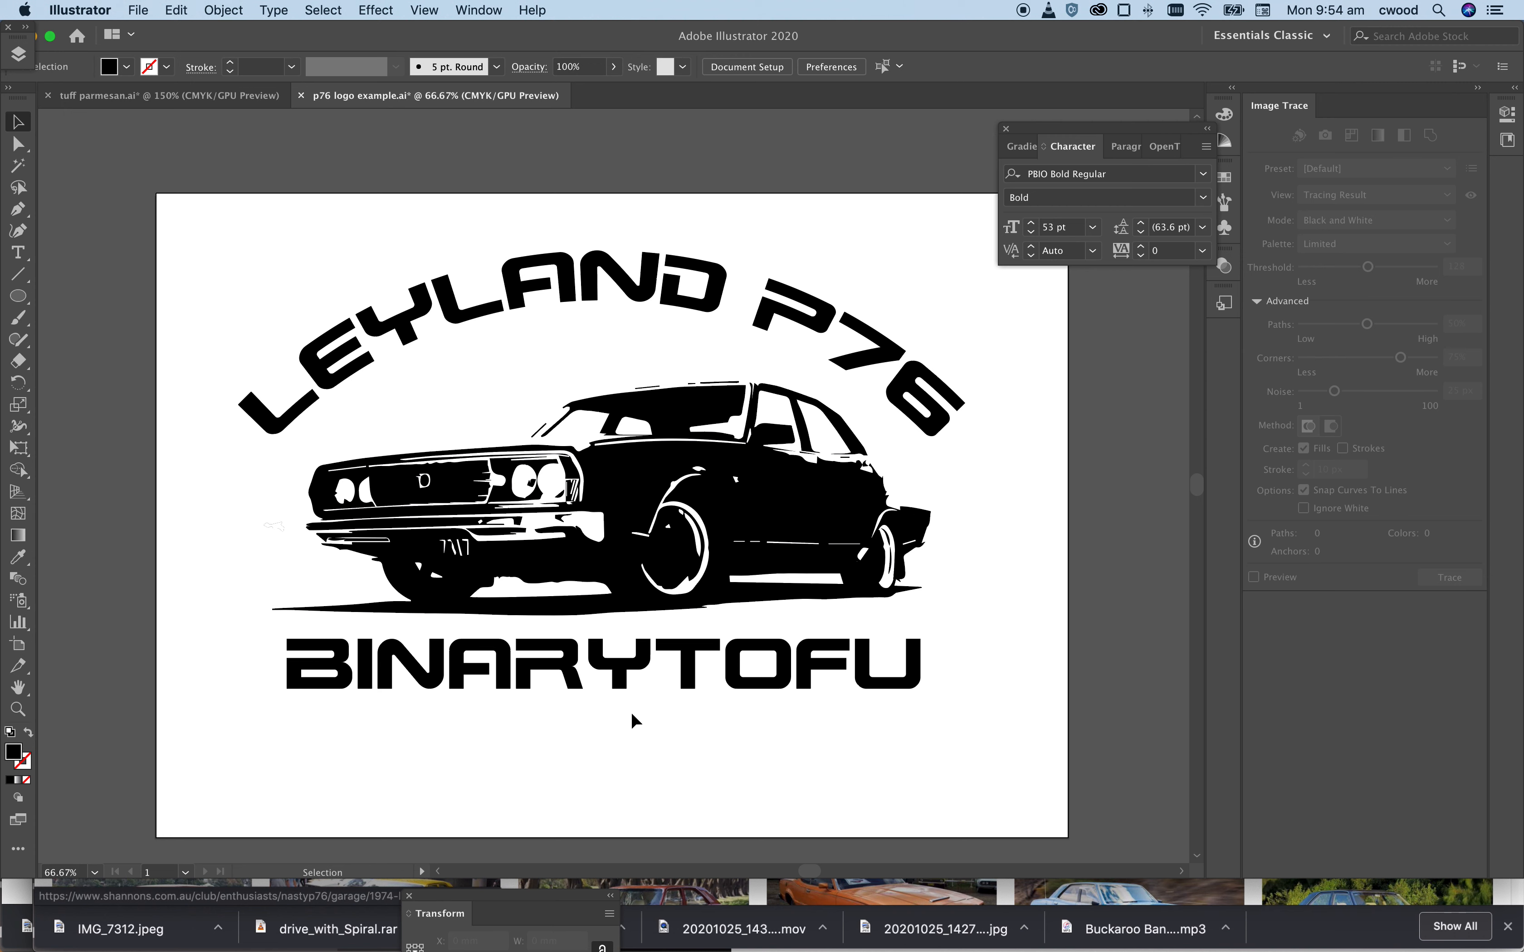
# Move the circular BINARYTOFU text beside the artboard up and to the left to free space on the pasteboard
pyautogui.click(305, 397)
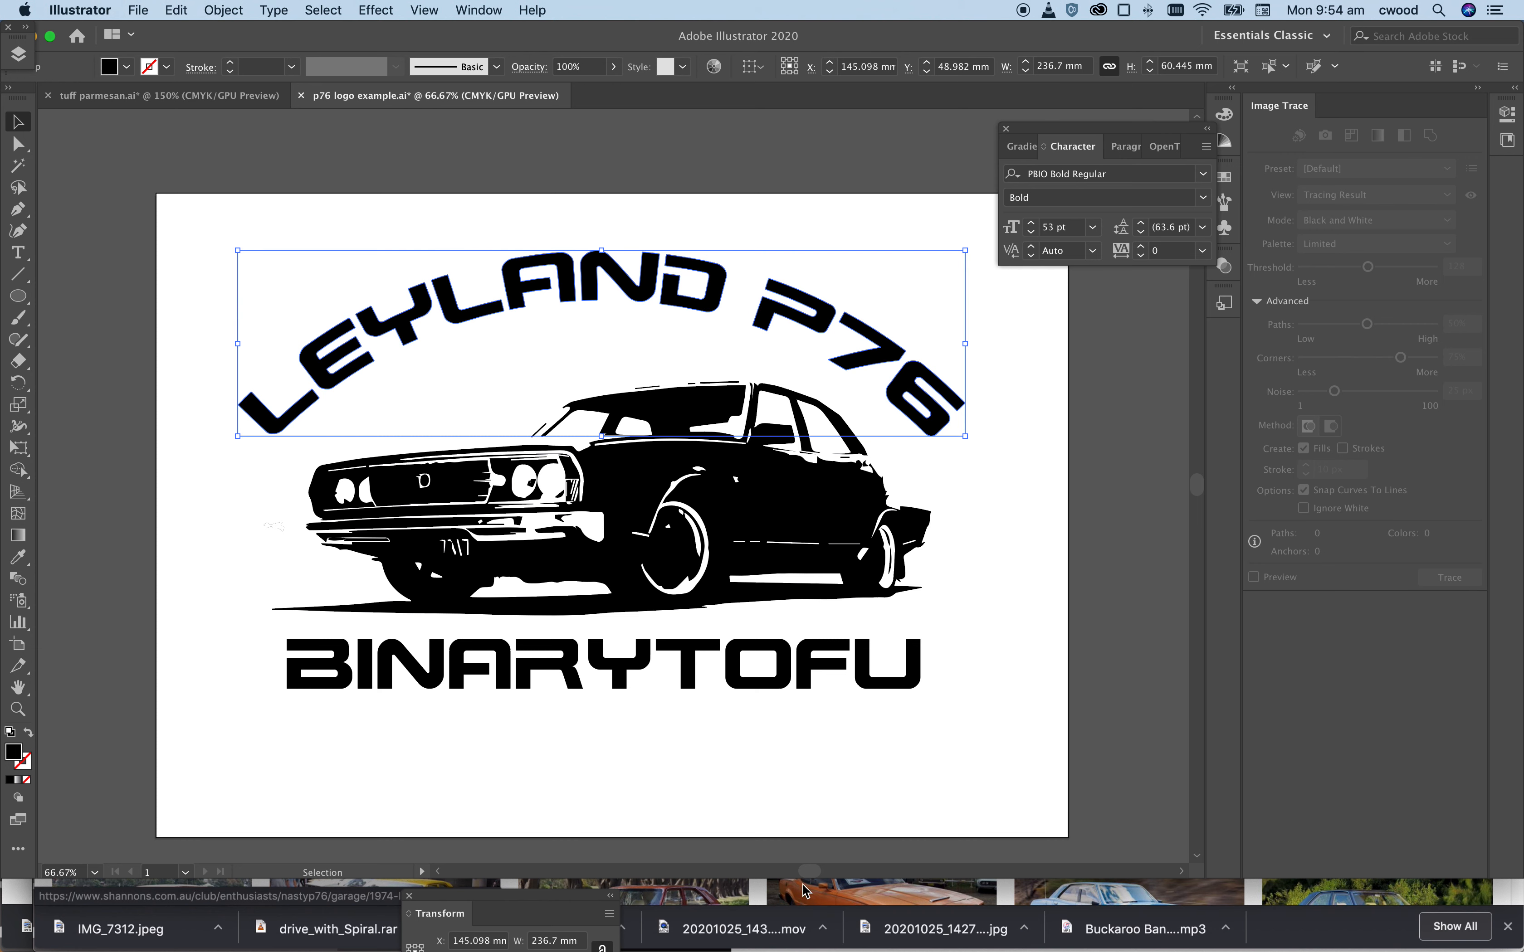
pyautogui.moveTo(811, 872); pyautogui.dragTo(781, 872)
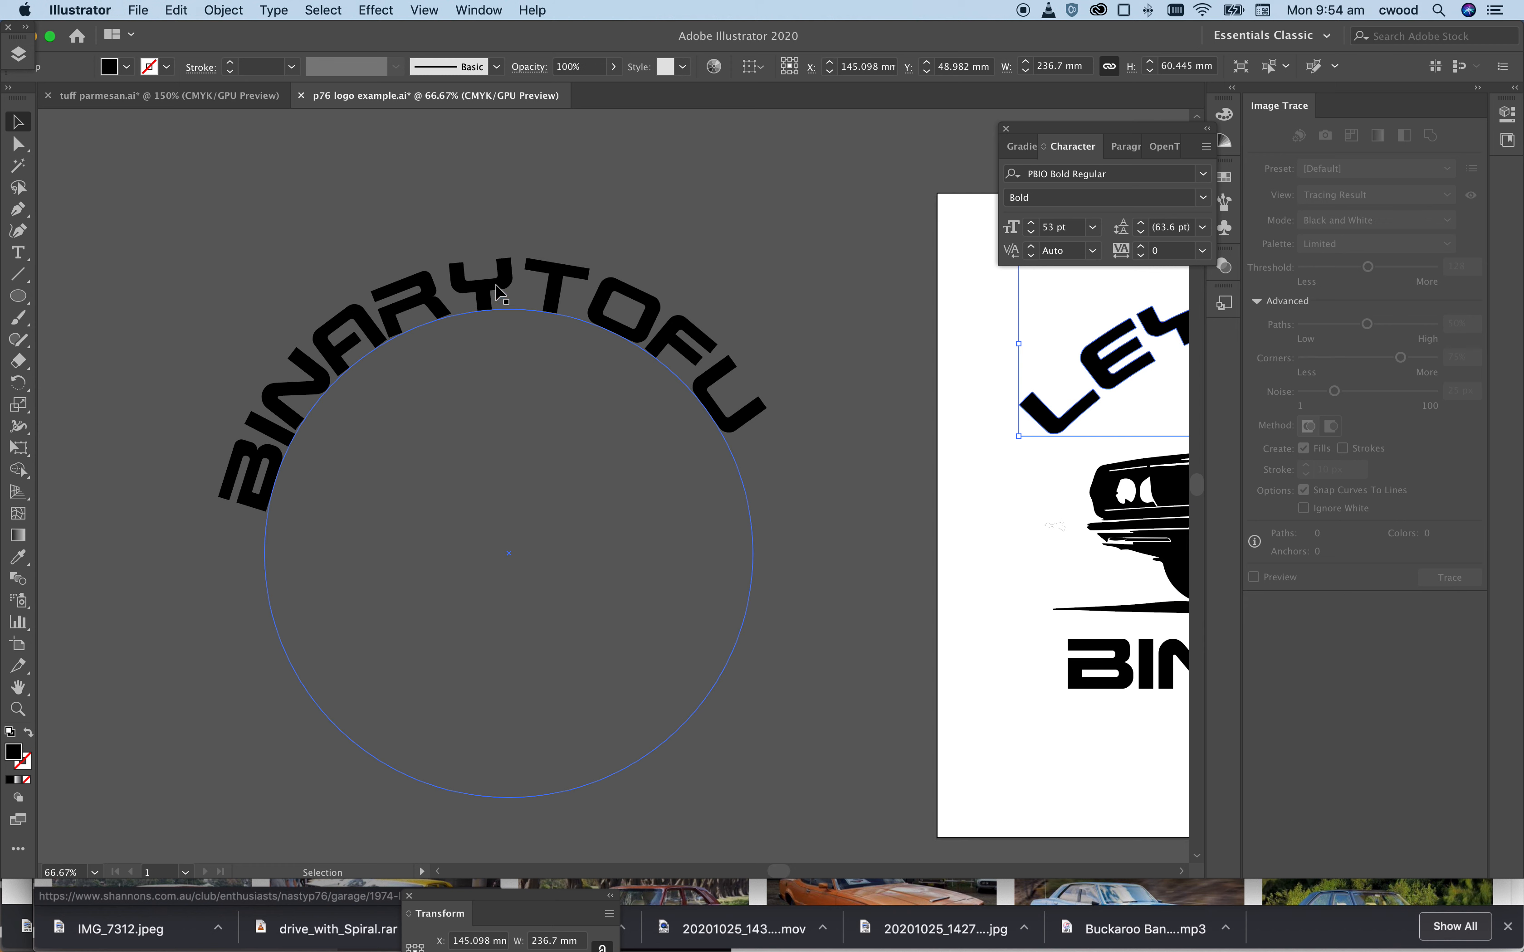
pyautogui.click(512, 293)
pyautogui.moveTo(485, 293); pyautogui.dragTo(351, 192)
pyautogui.click(667, 454)
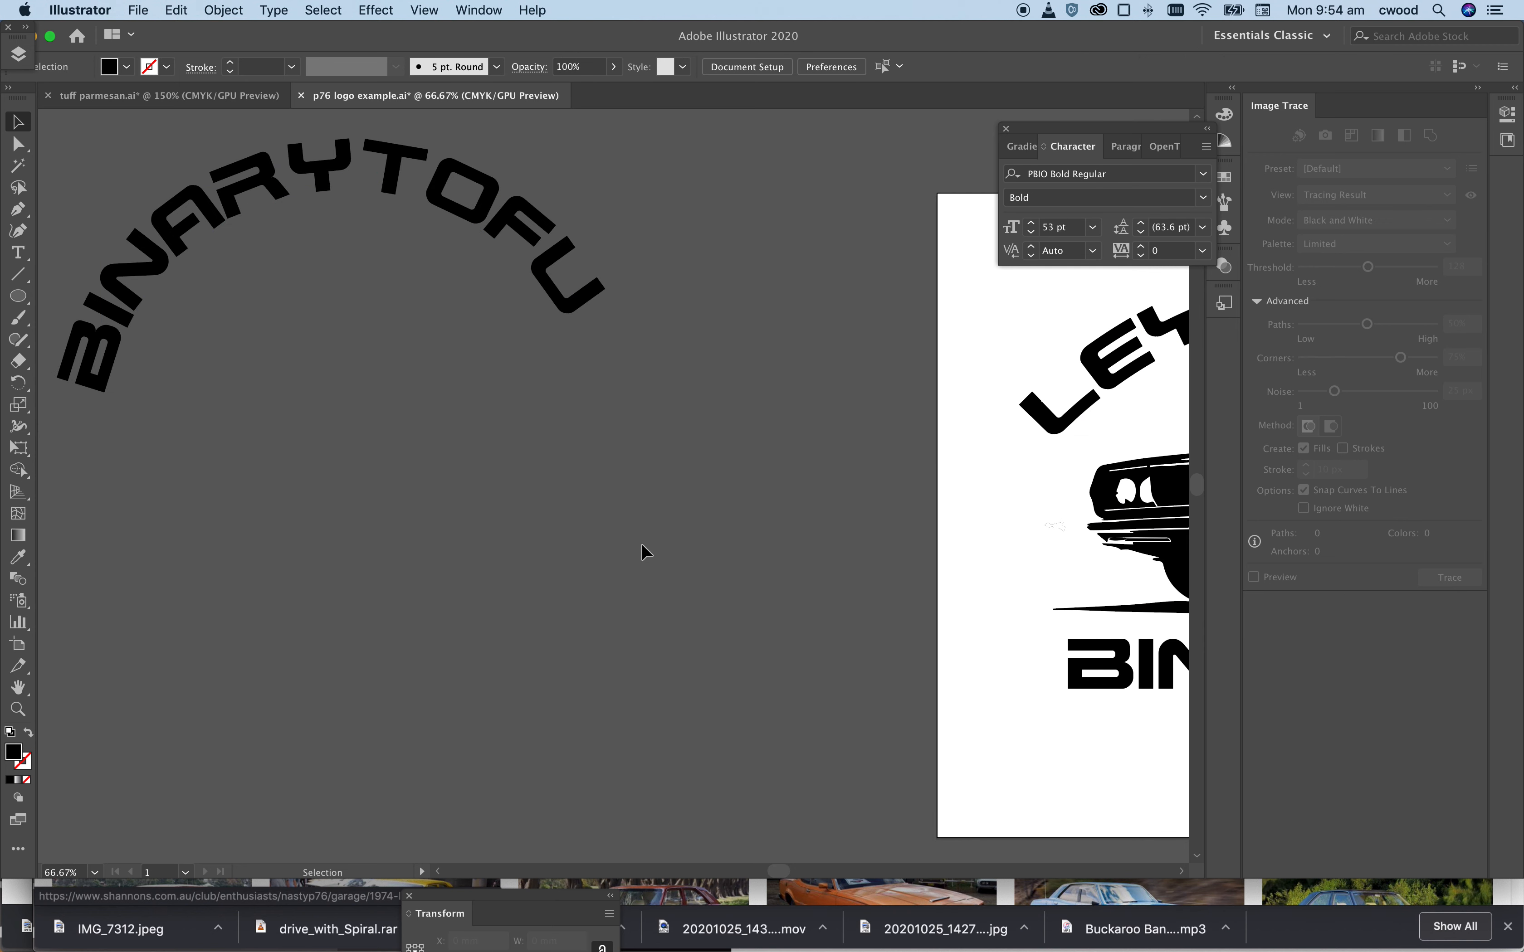
pyautogui.click(18, 298)
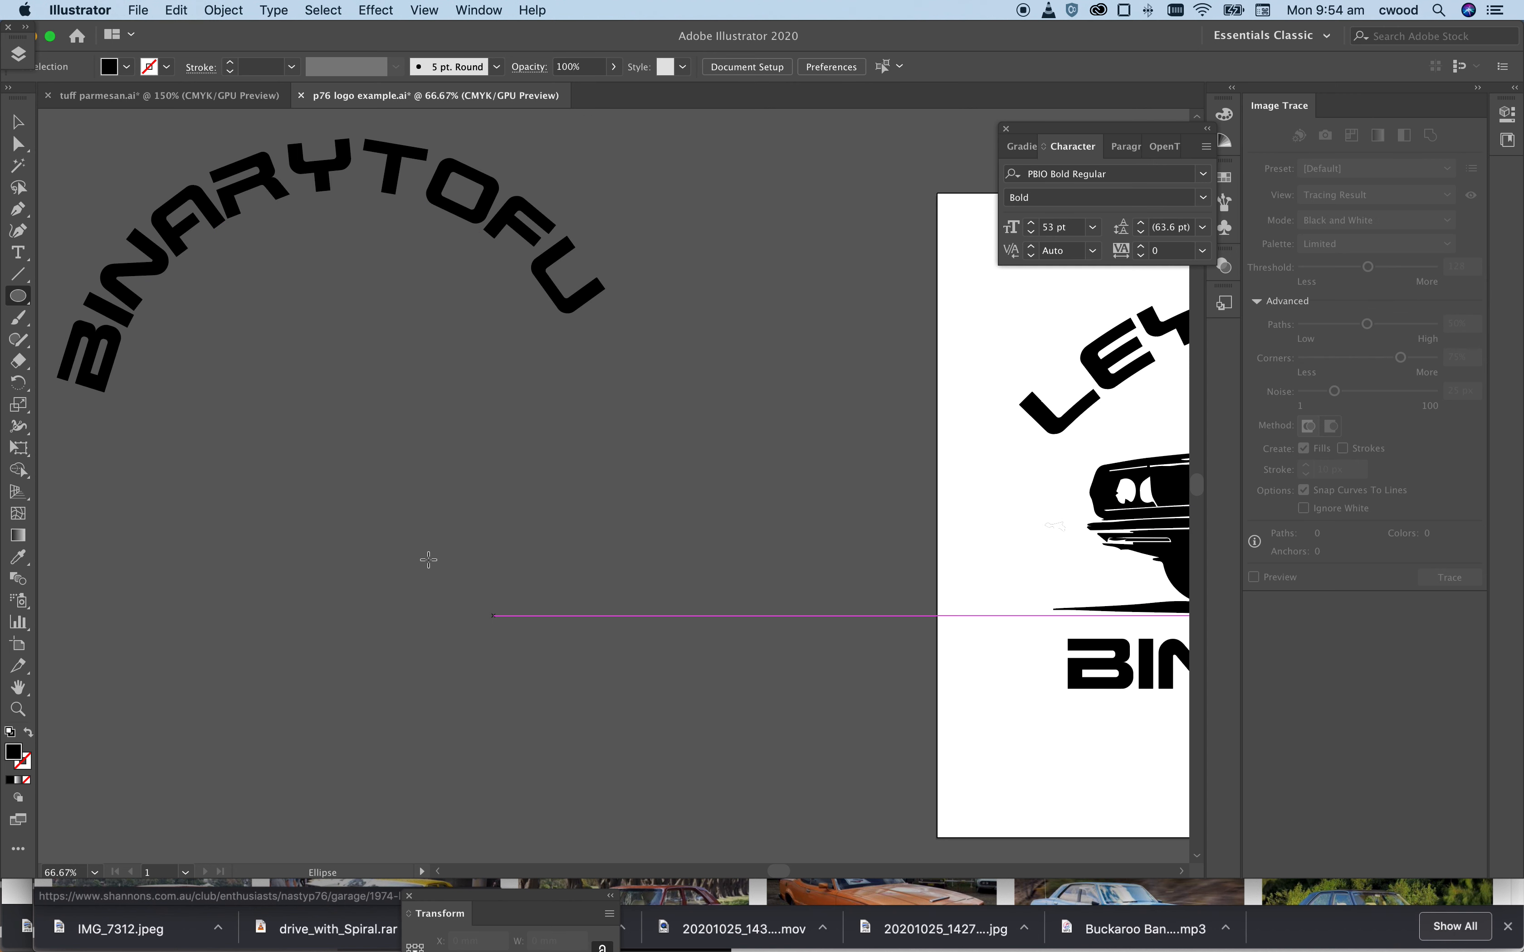
pyautogui.moveTo(376, 504); pyautogui.dragTo(761, 794)
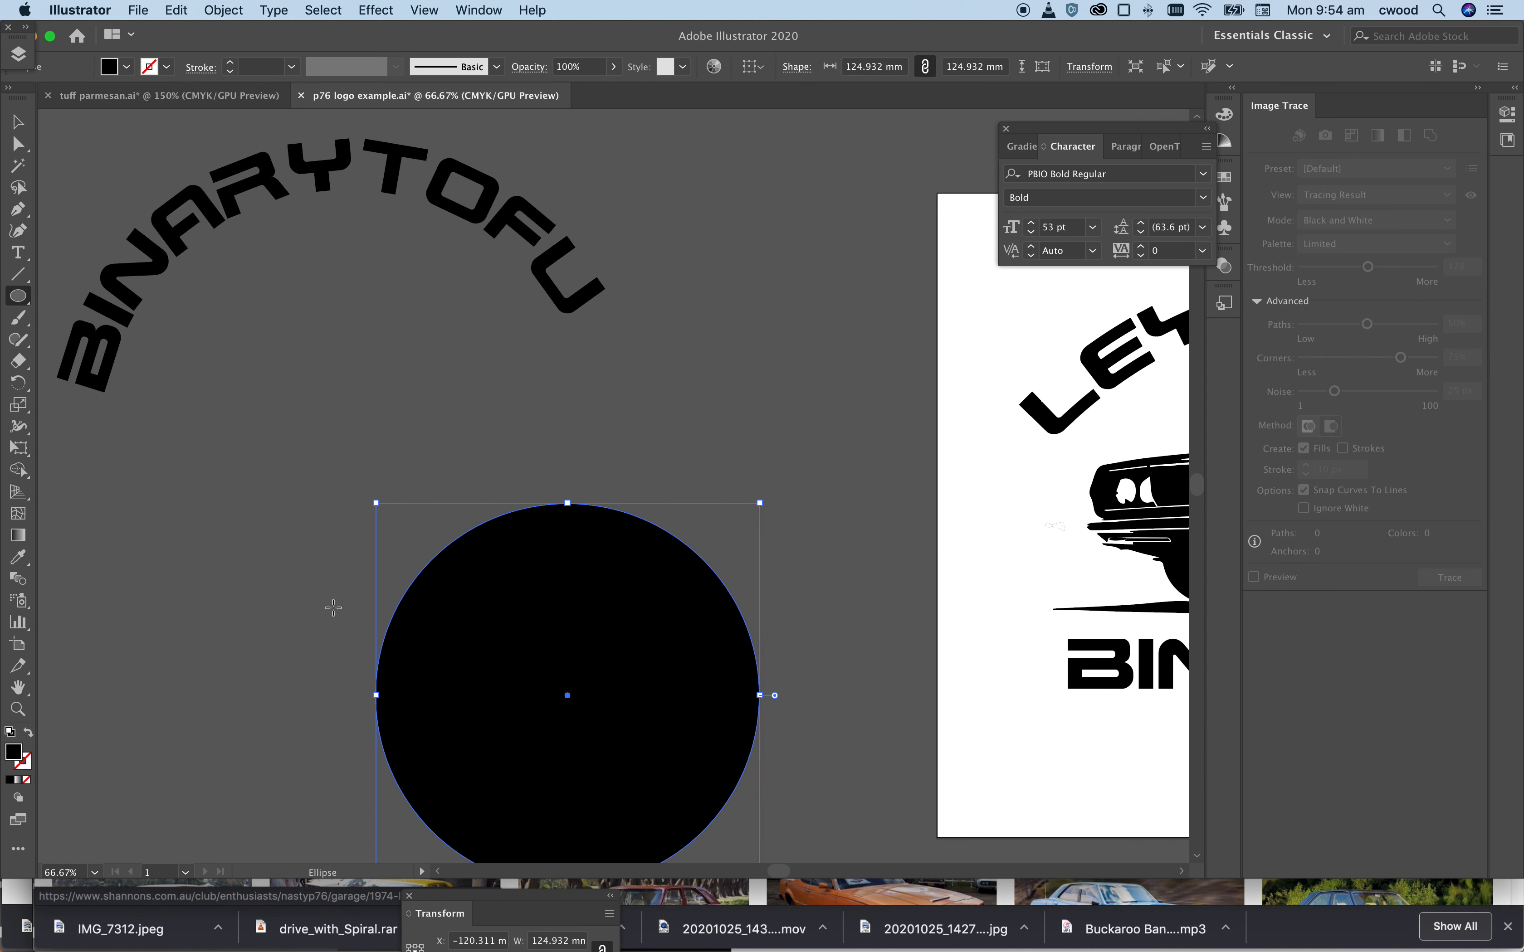
pyautogui.click(15, 130)
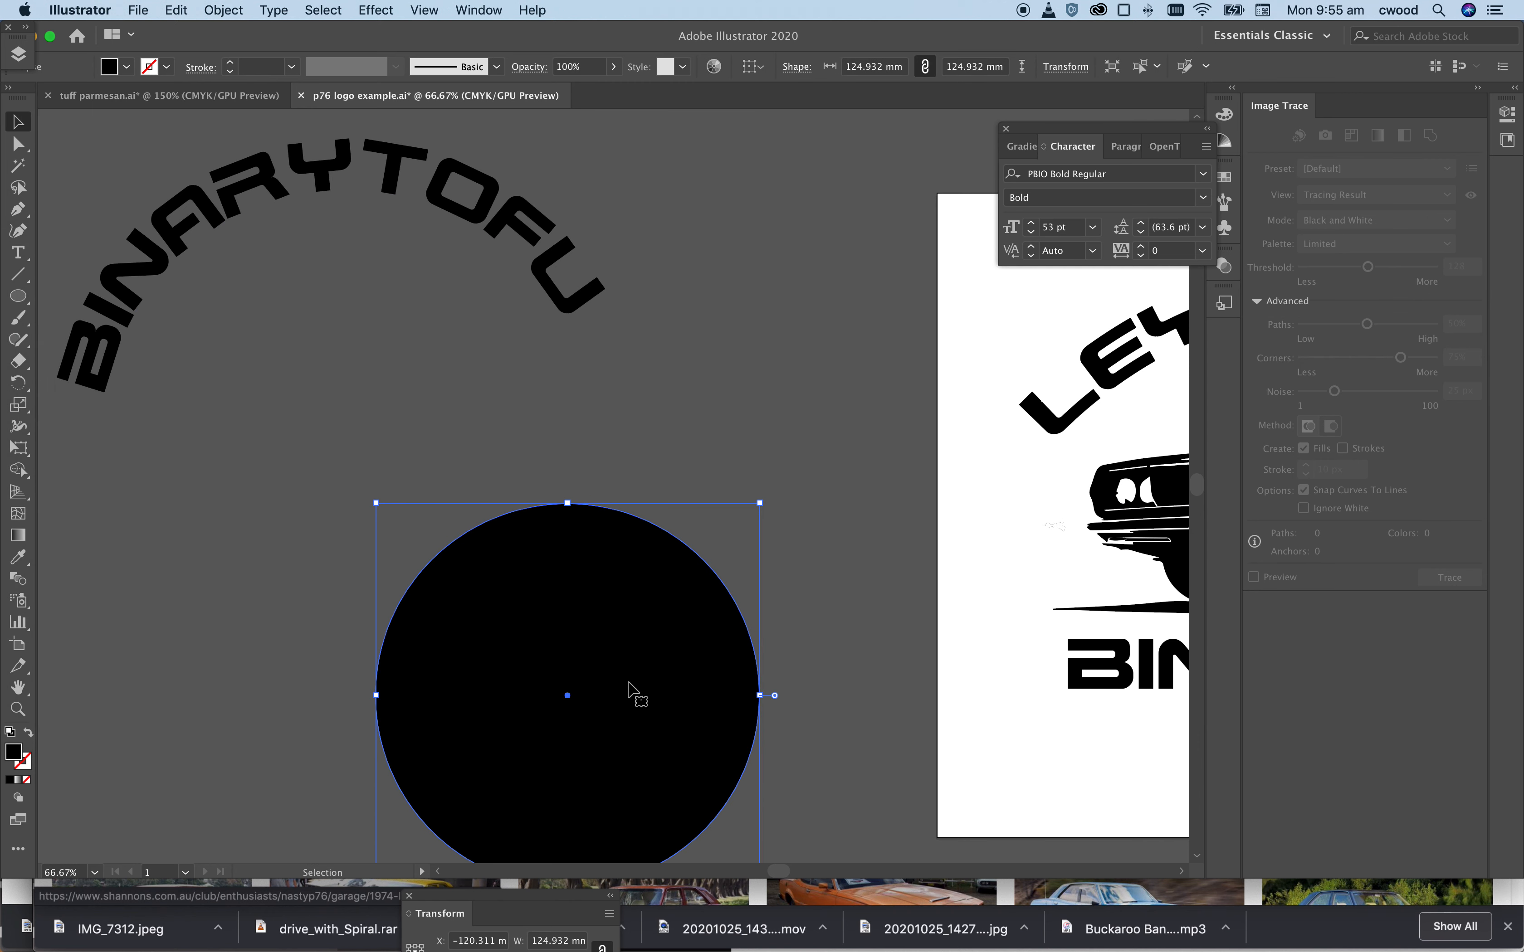
pyautogui.moveTo(629, 685); pyautogui.dragTo(579, 559)
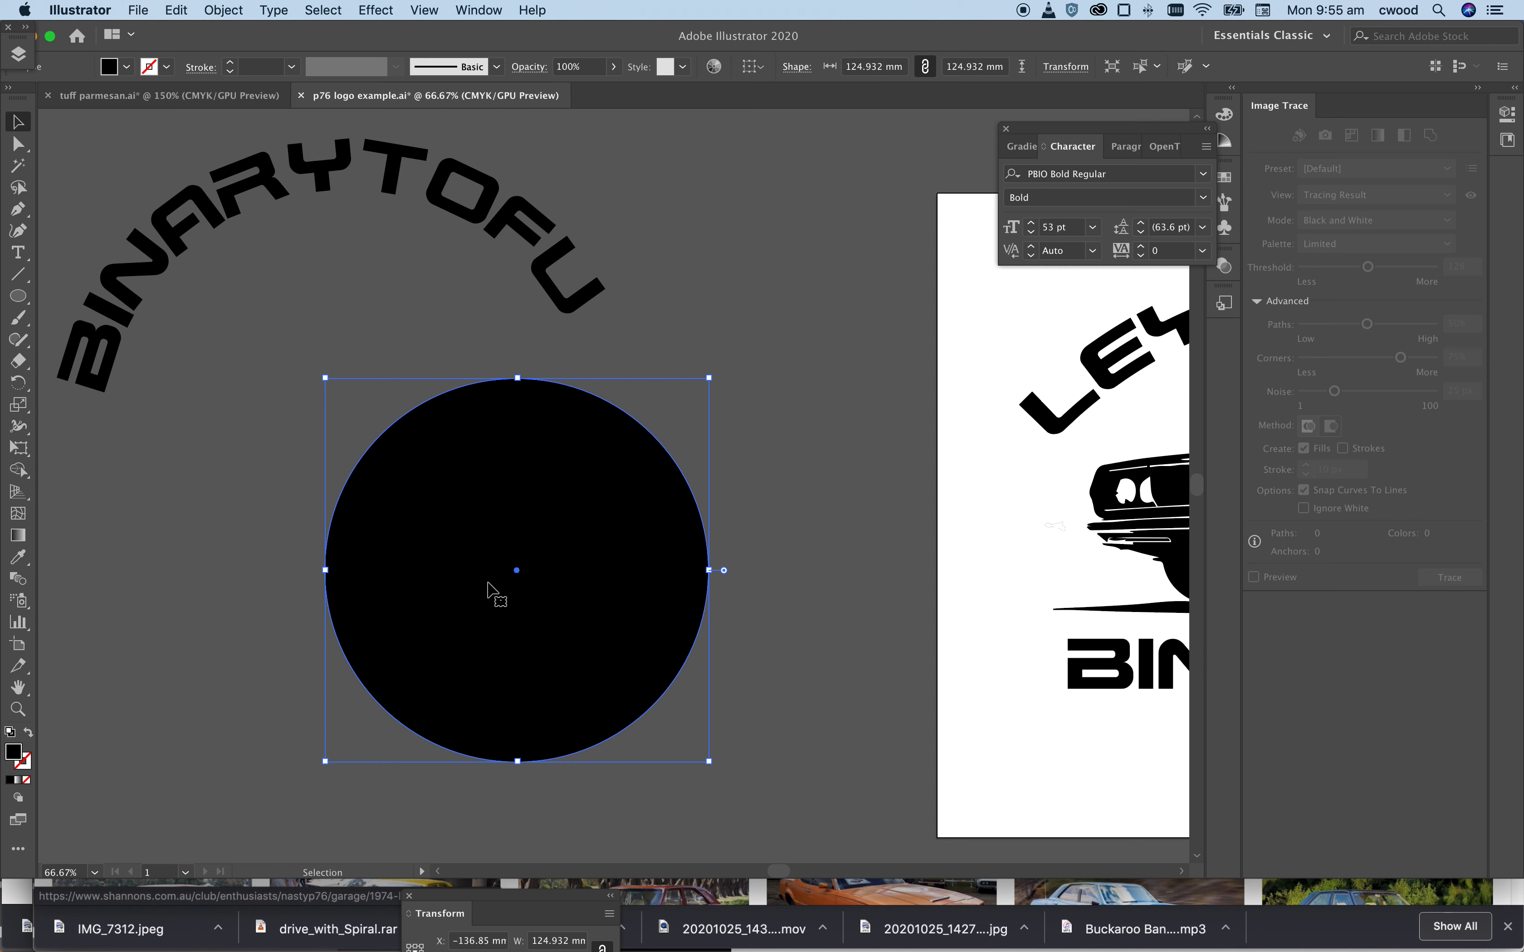
pyautogui.press('Delete')
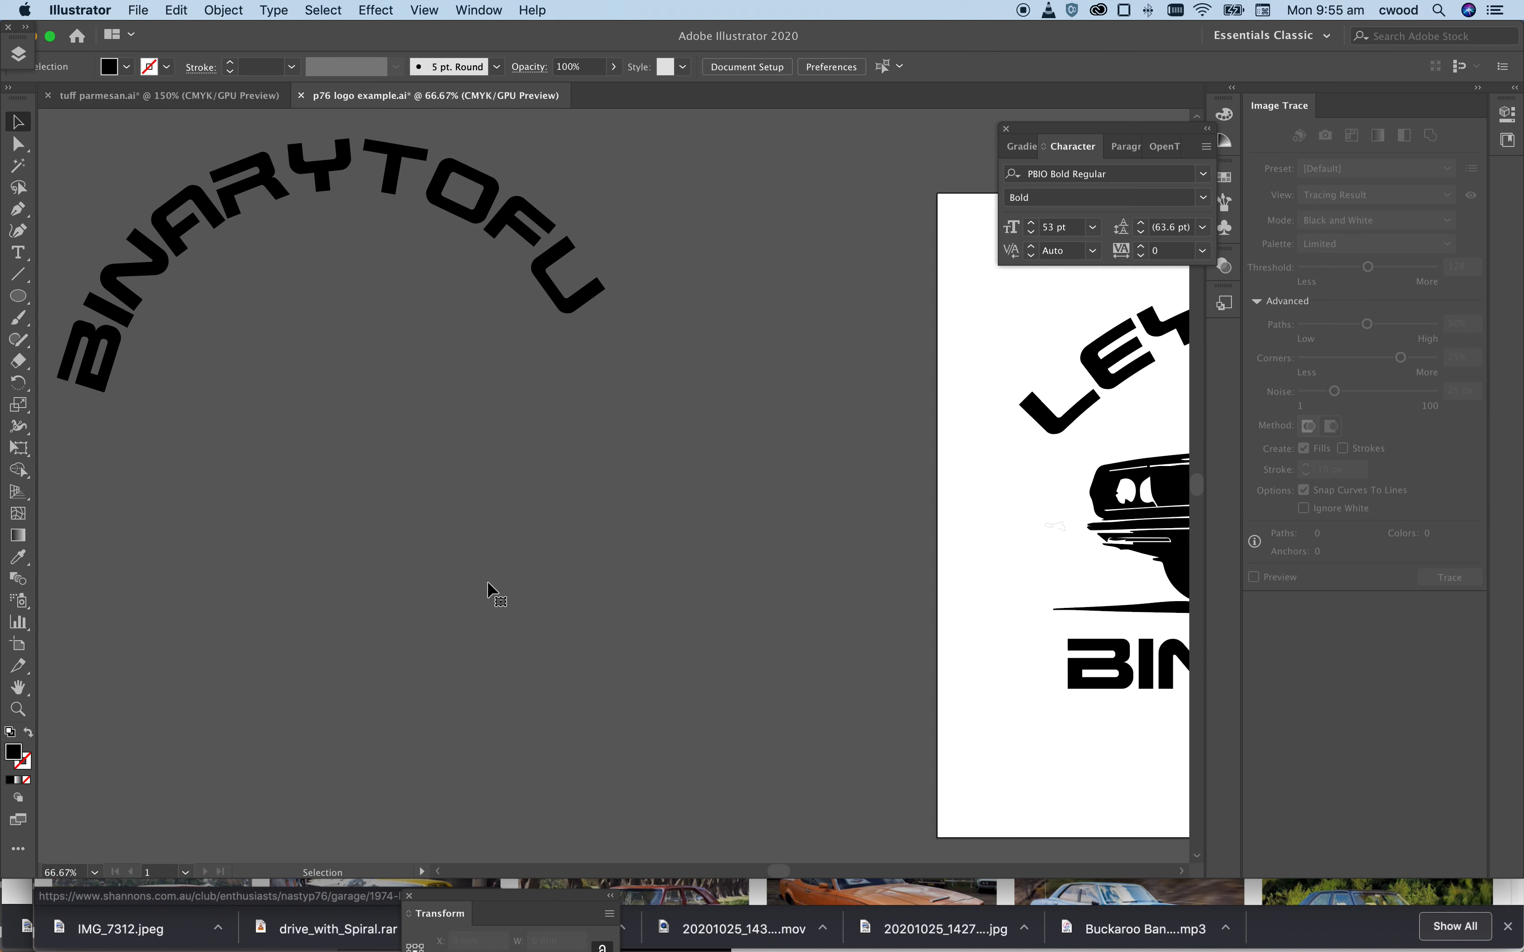
# Draw a black-filled circle about 136 mm in diameter on the pasteboard below the curved BINARYTOFU text
pyautogui.click(17, 296)
pyautogui.click(533, 511)
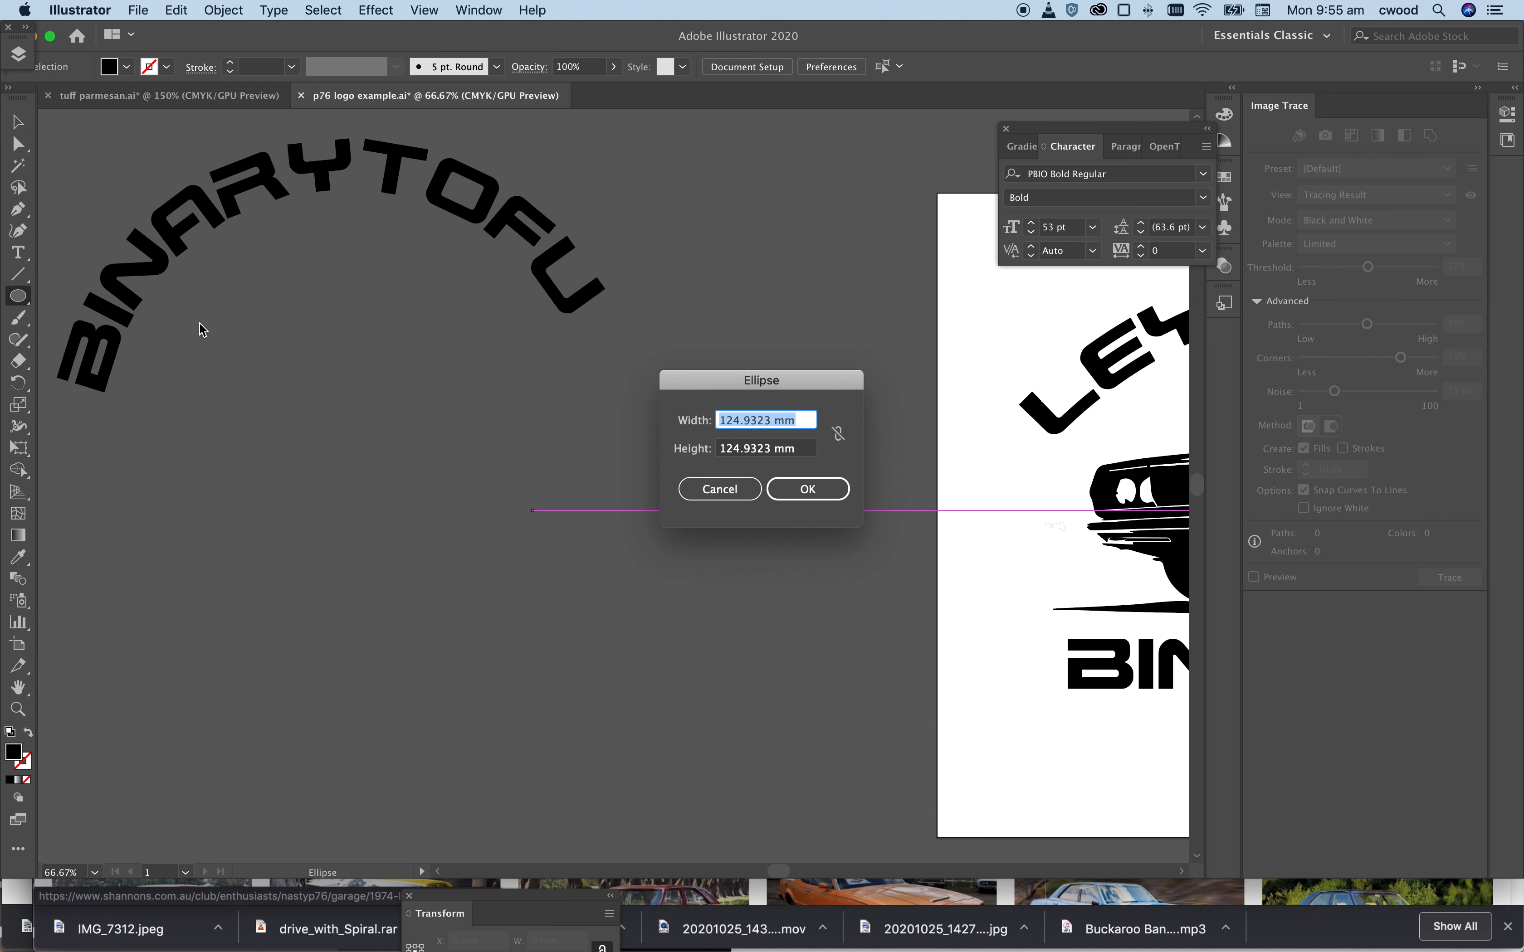
pyautogui.click(705, 486)
pyautogui.moveTo(188, 324); pyautogui.dragTo(606, 635)
pyautogui.moveTo(305, 562); pyautogui.dragTo(338, 621)
pyautogui.press('cmd+z')
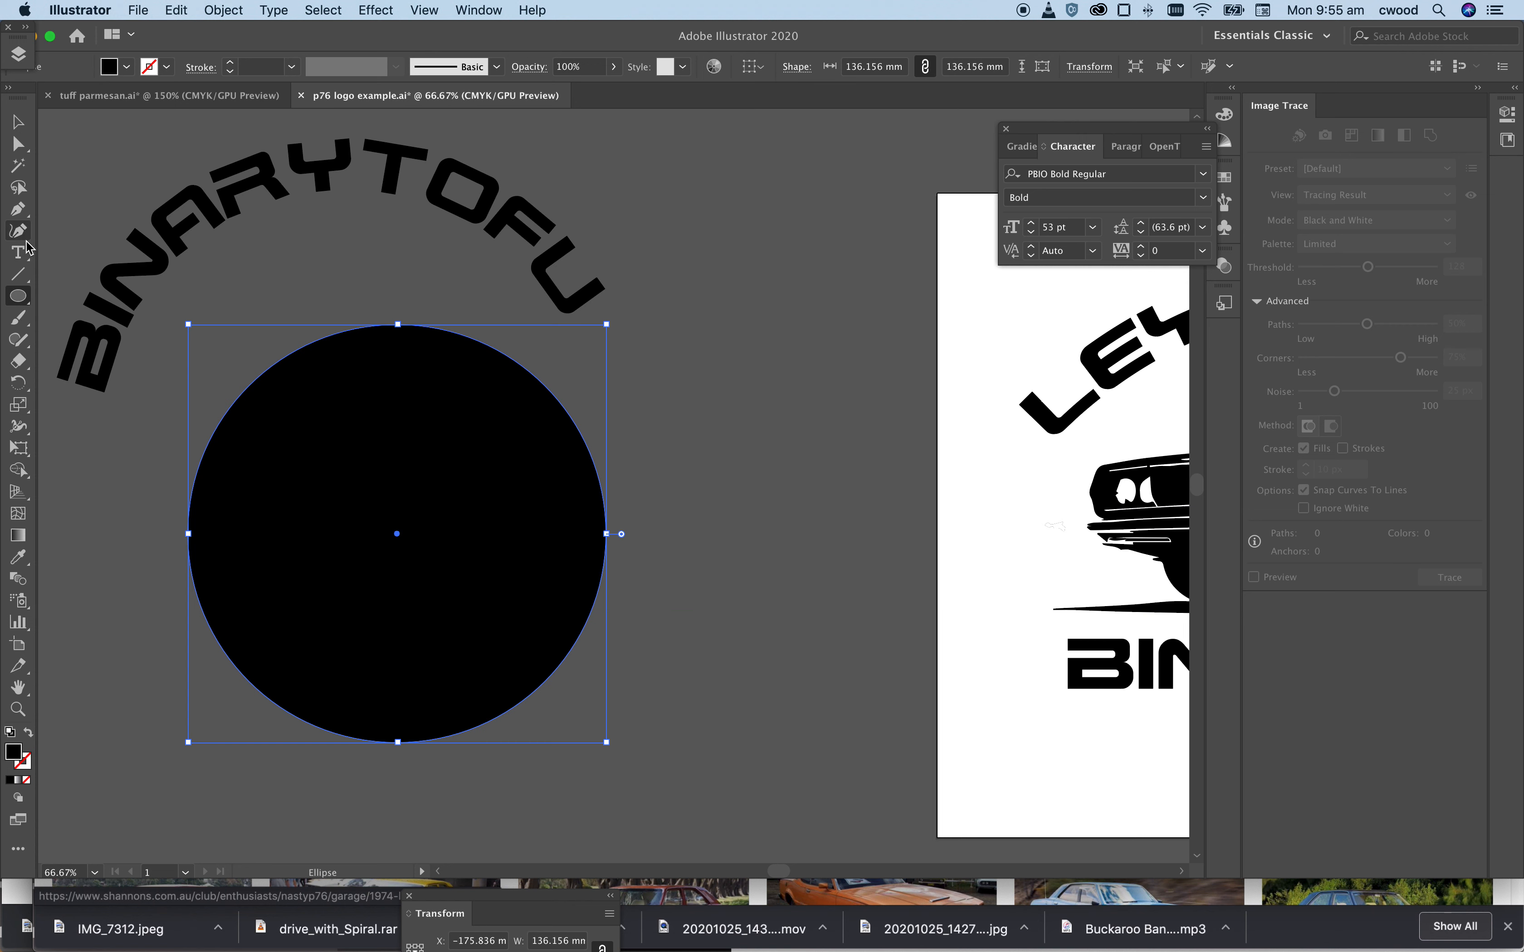
# Copy the wording of the straight BINARYTOFU text below the car on the artboard
pyautogui.click(21, 251)
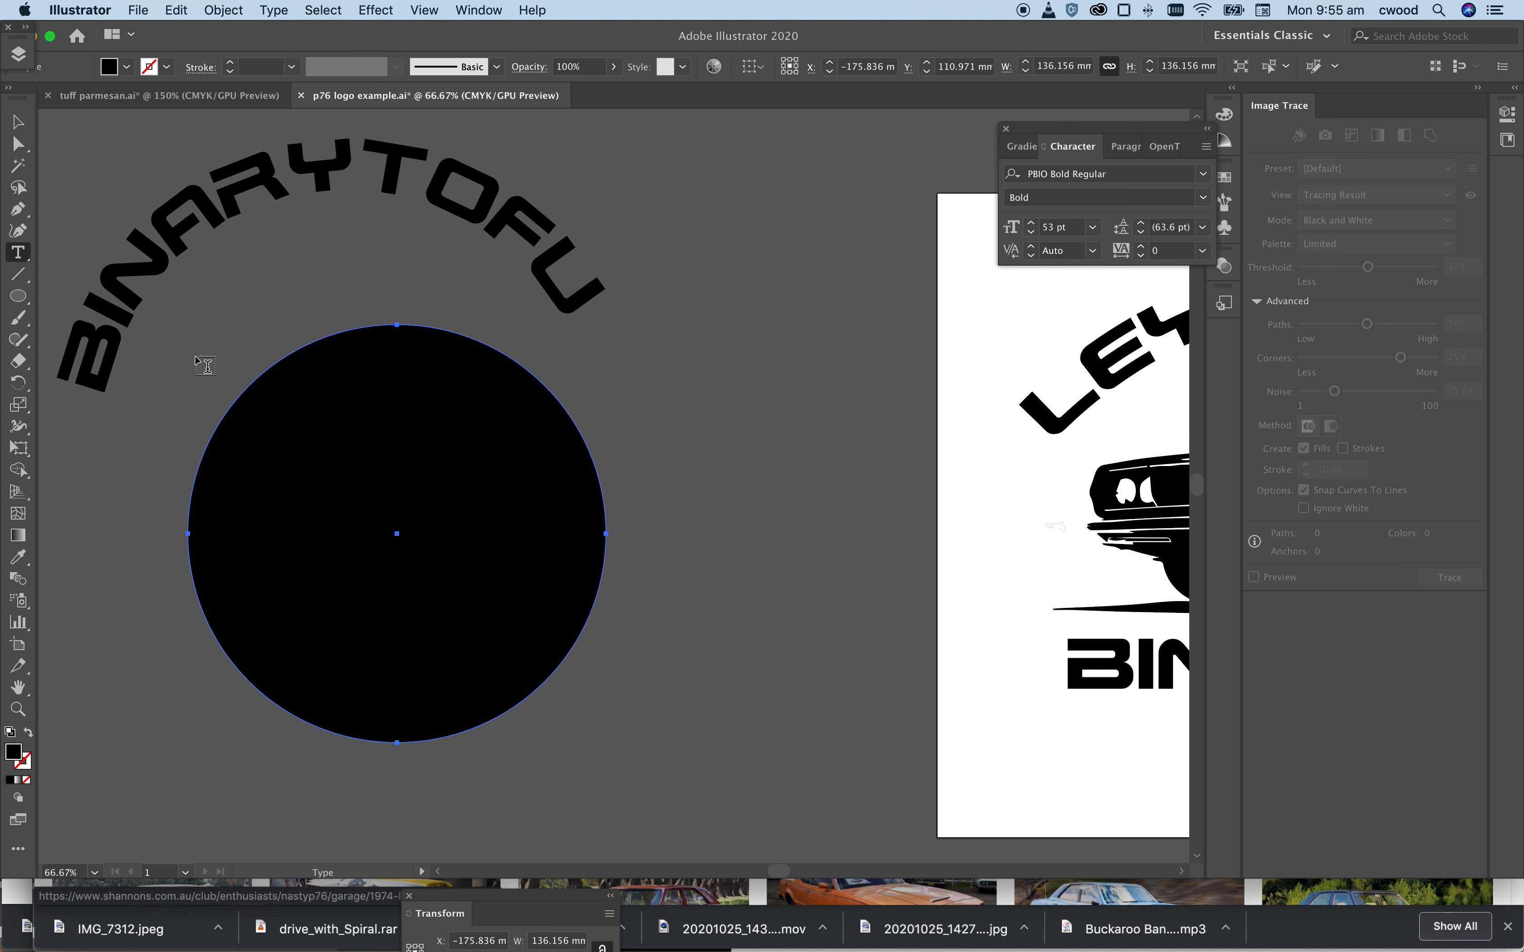
pyautogui.scroll(-1, 1008, 693)
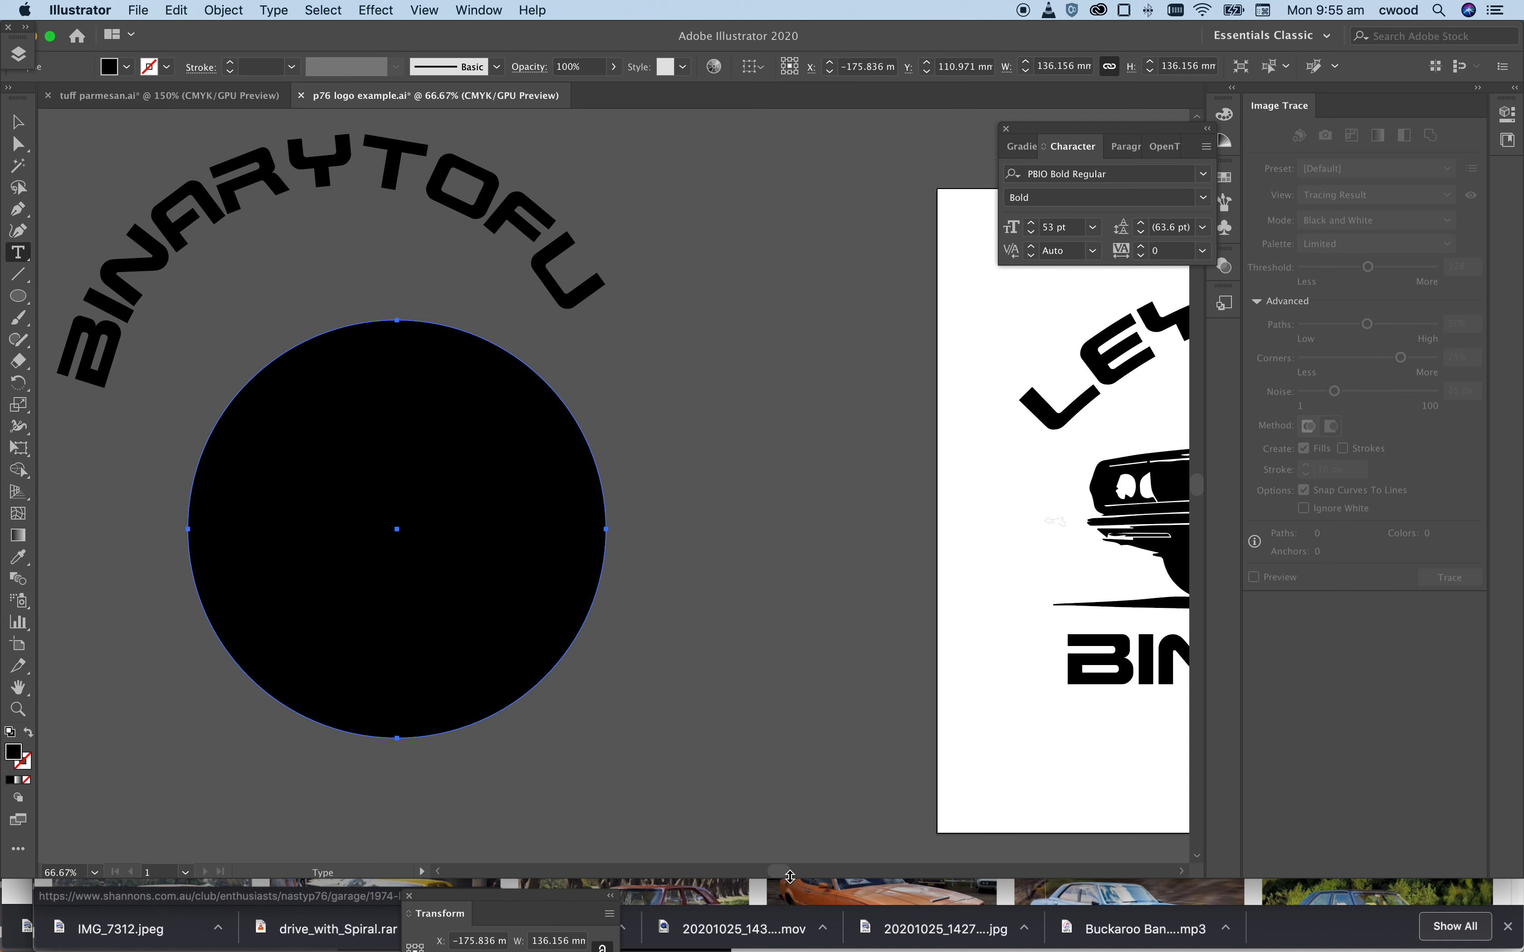
pyautogui.click(51, 39)
pyautogui.moveTo(778, 945); pyautogui.dragTo(808, 945)
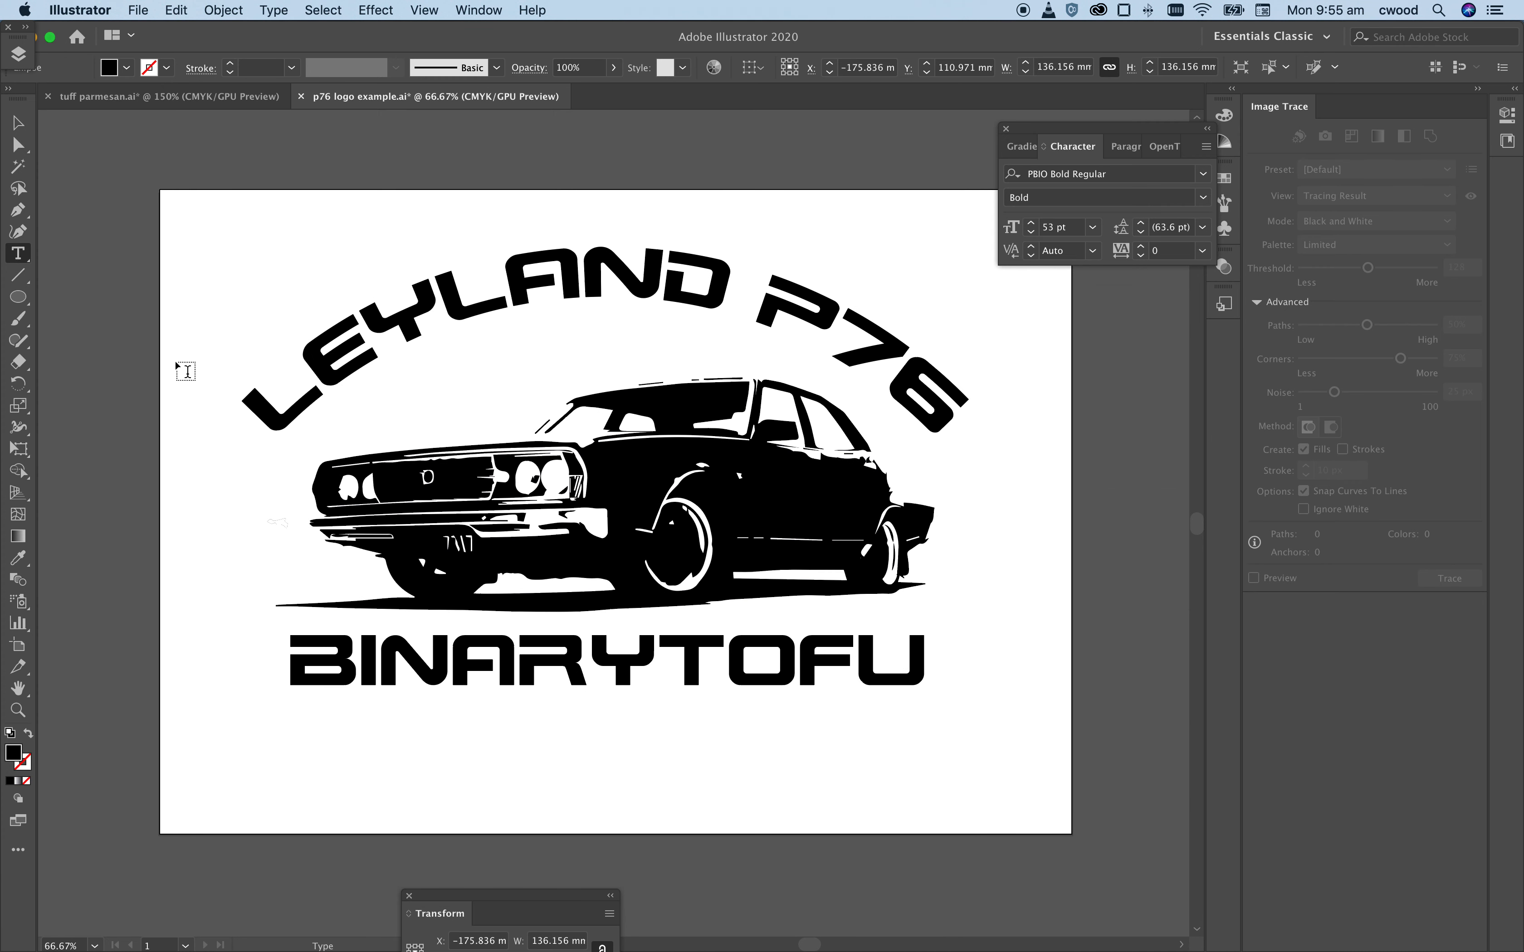
pyautogui.moveTo(299, 692); pyautogui.dragTo(935, 733)
pyautogui.press('cmd+c')
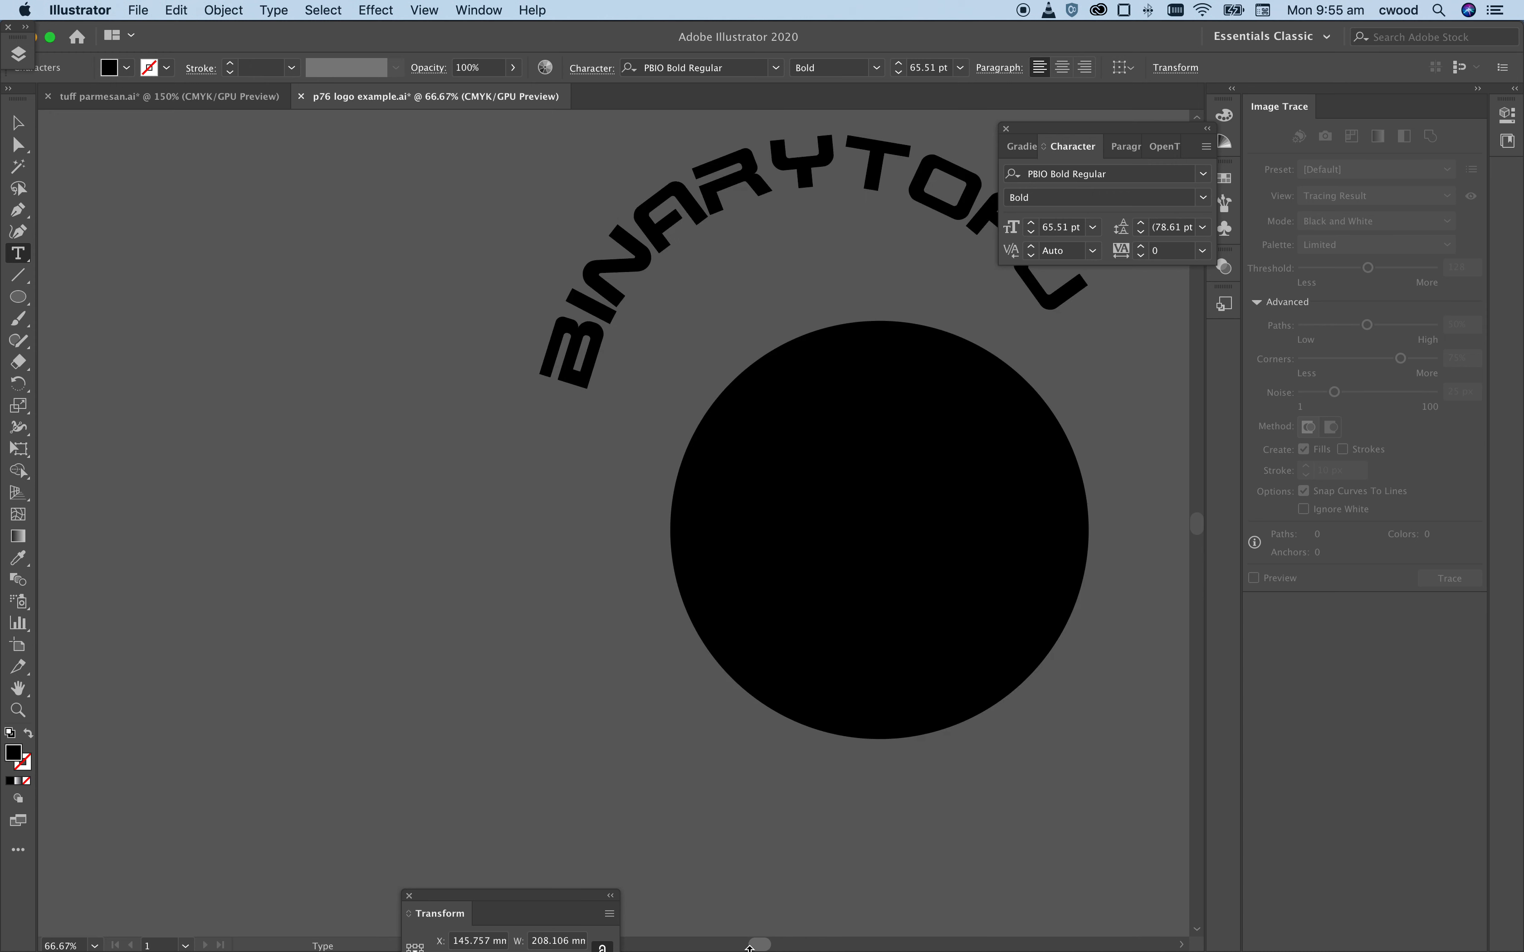
# Move the black circle on the pasteboard further down, away from the curved BINARYTOFU text
pyautogui.hscroll(3, 749, 817)
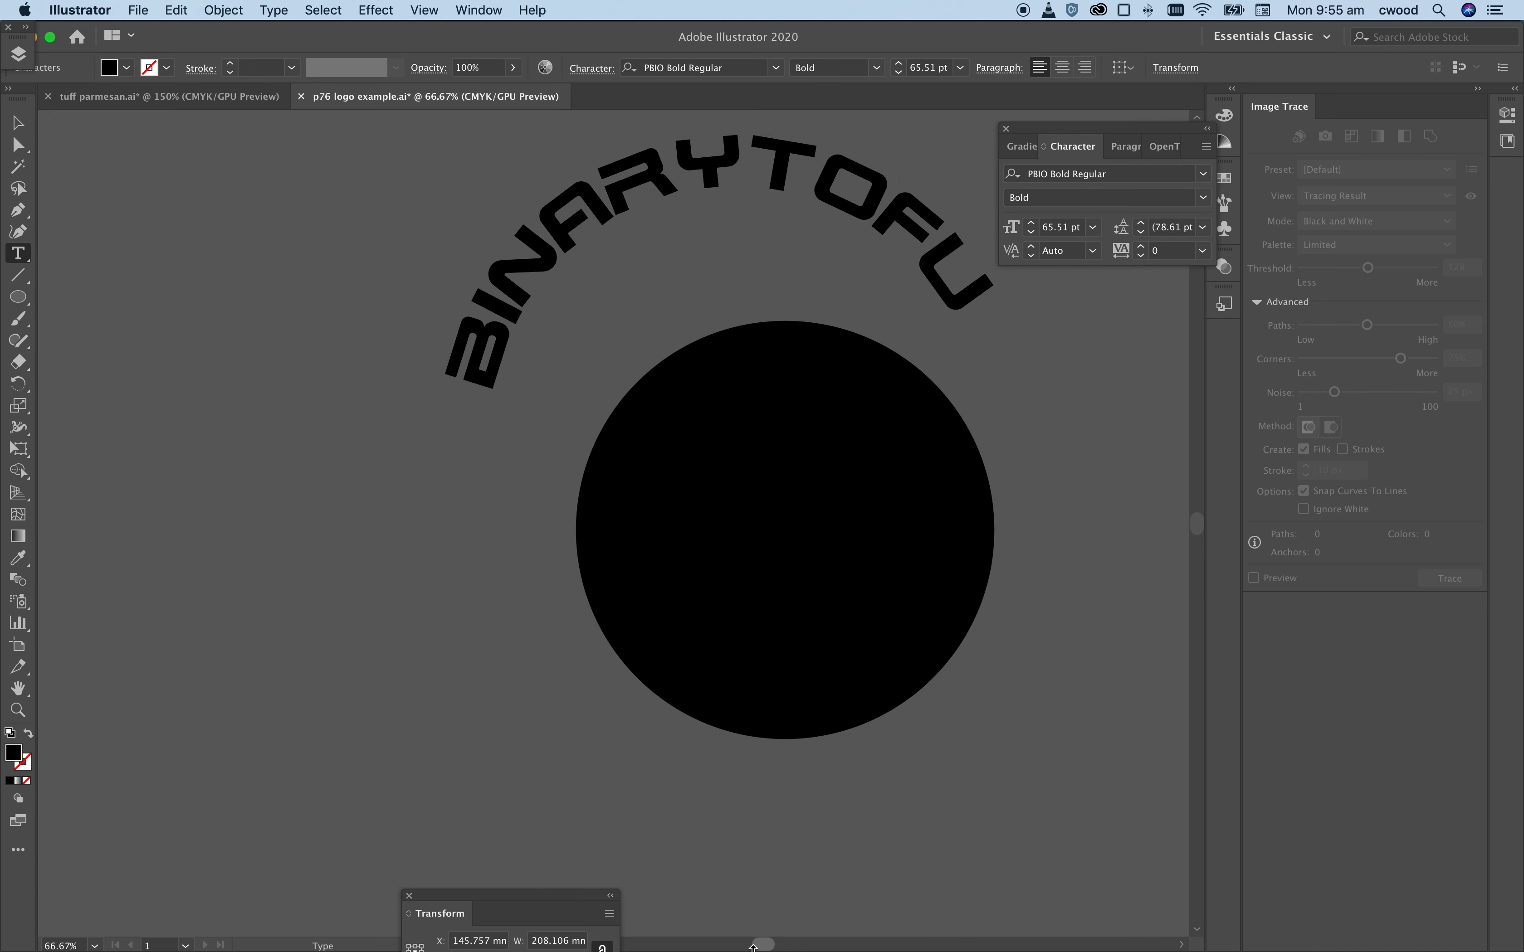
pyautogui.click(18, 123)
pyautogui.click(806, 599)
pyautogui.moveTo(792, 590); pyautogui.dragTo(785, 705)
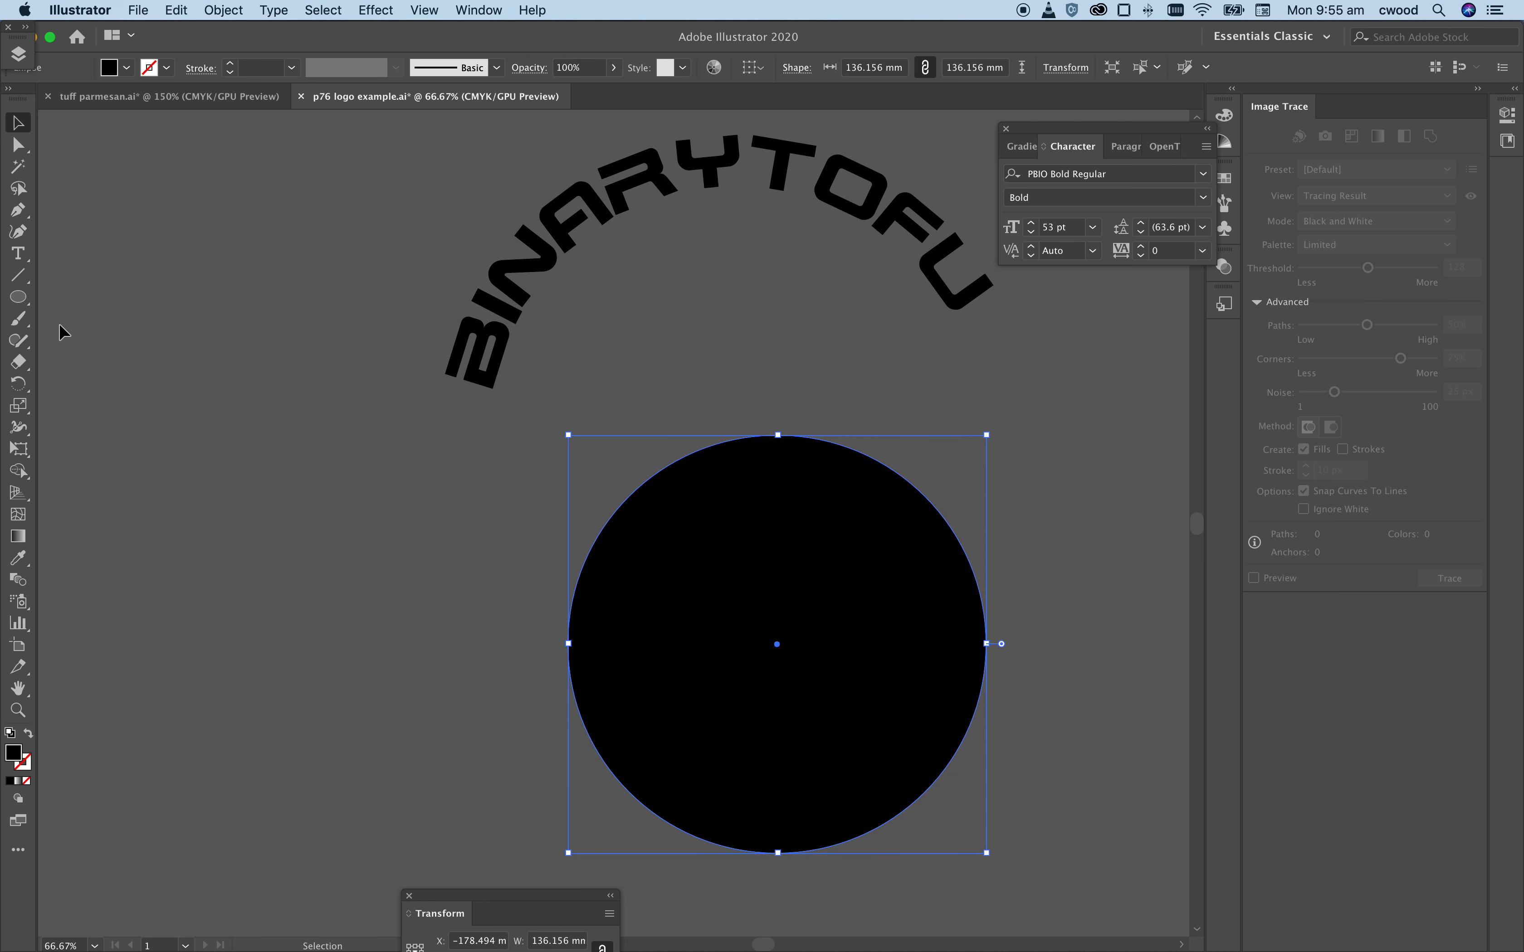
# Turn the black circle into a text path with the Type on a Path tool and paste the copied BINARYTOFU text along it
pyautogui.click(17, 255)
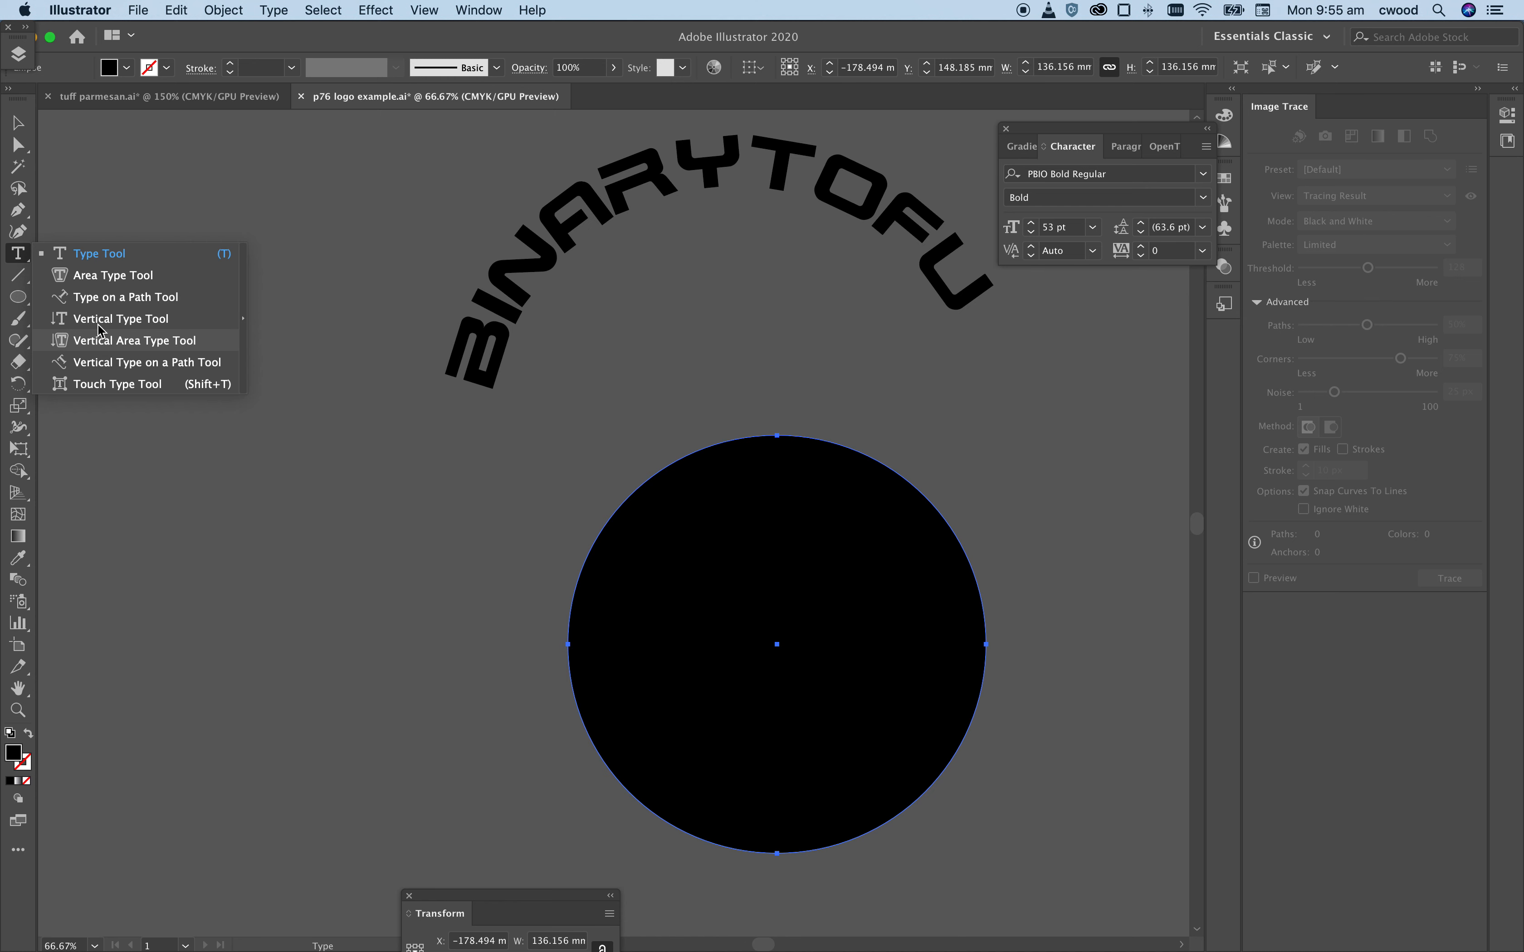
pyautogui.click(108, 298)
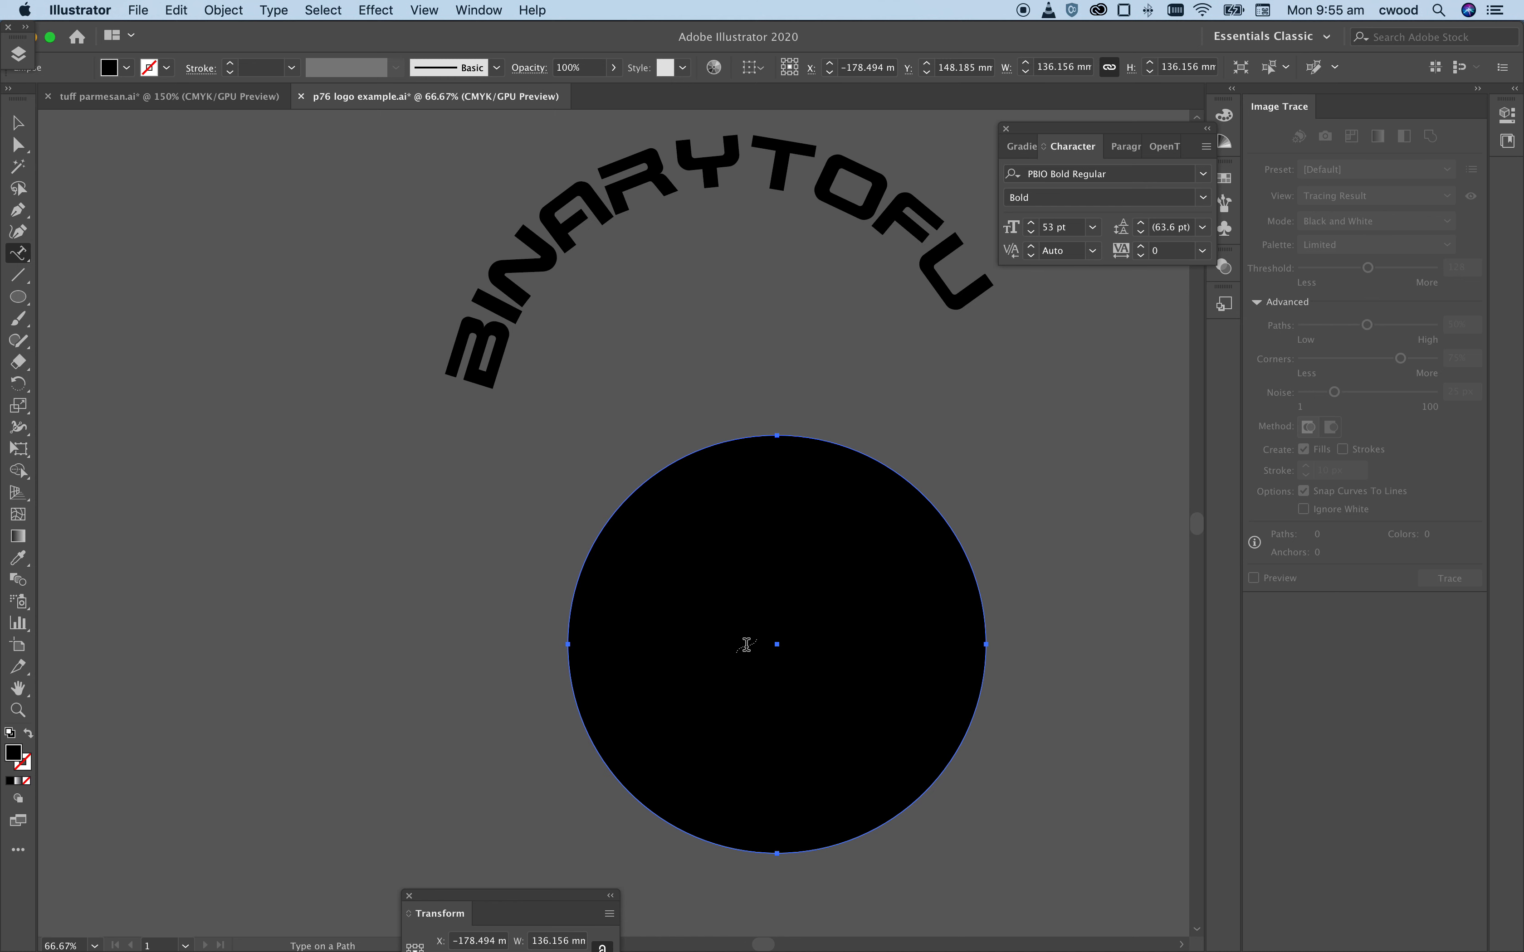
pyautogui.click(574, 584)
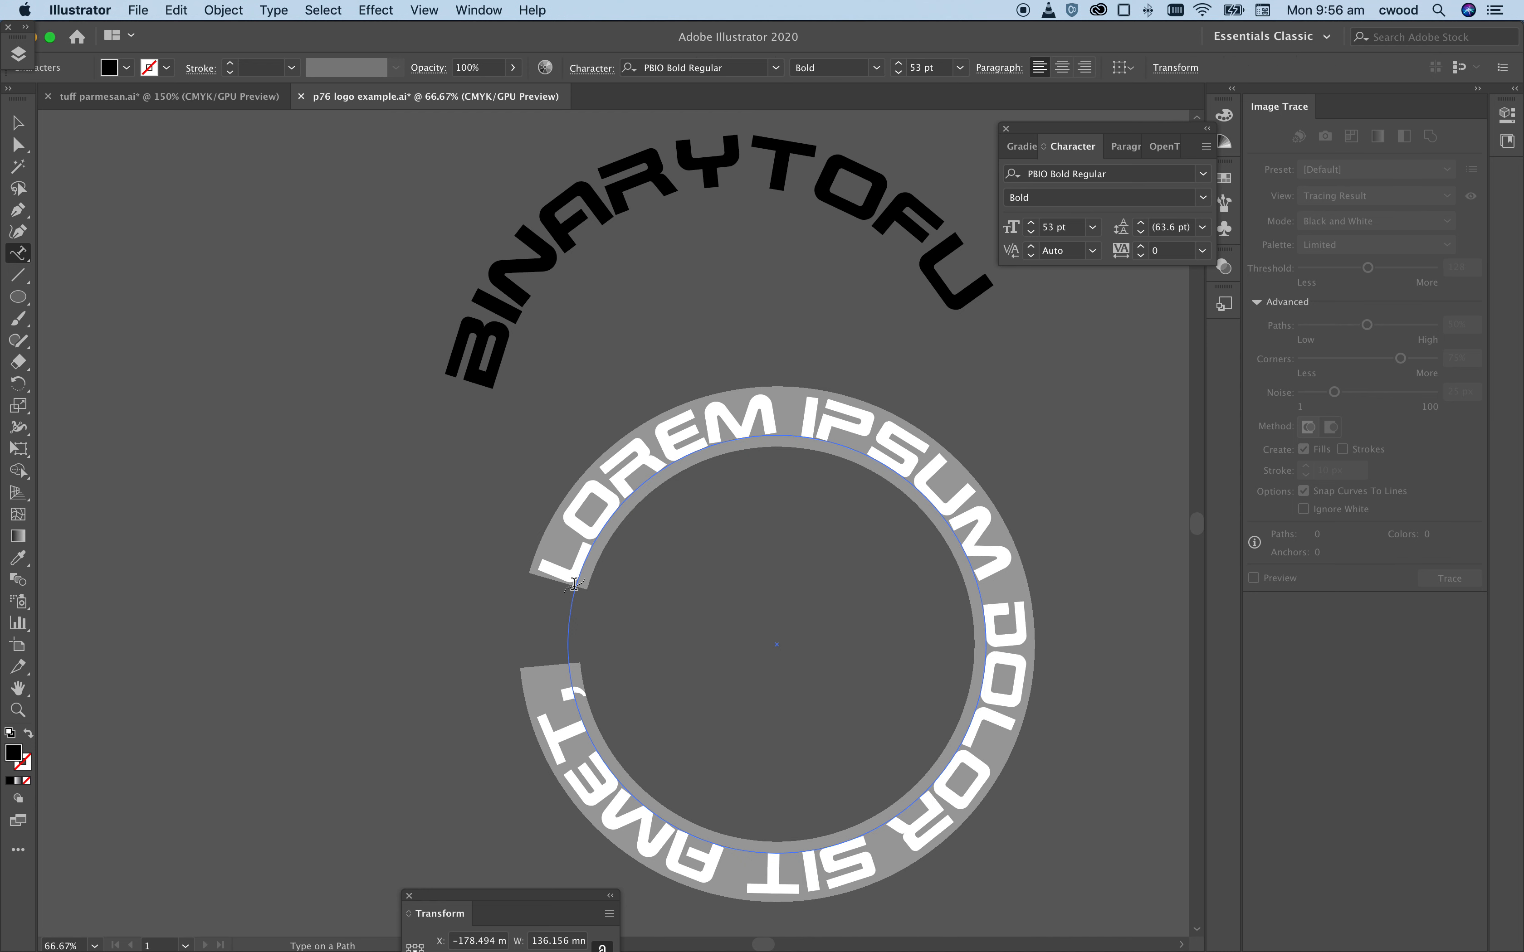
pyautogui.press('cmd+v')
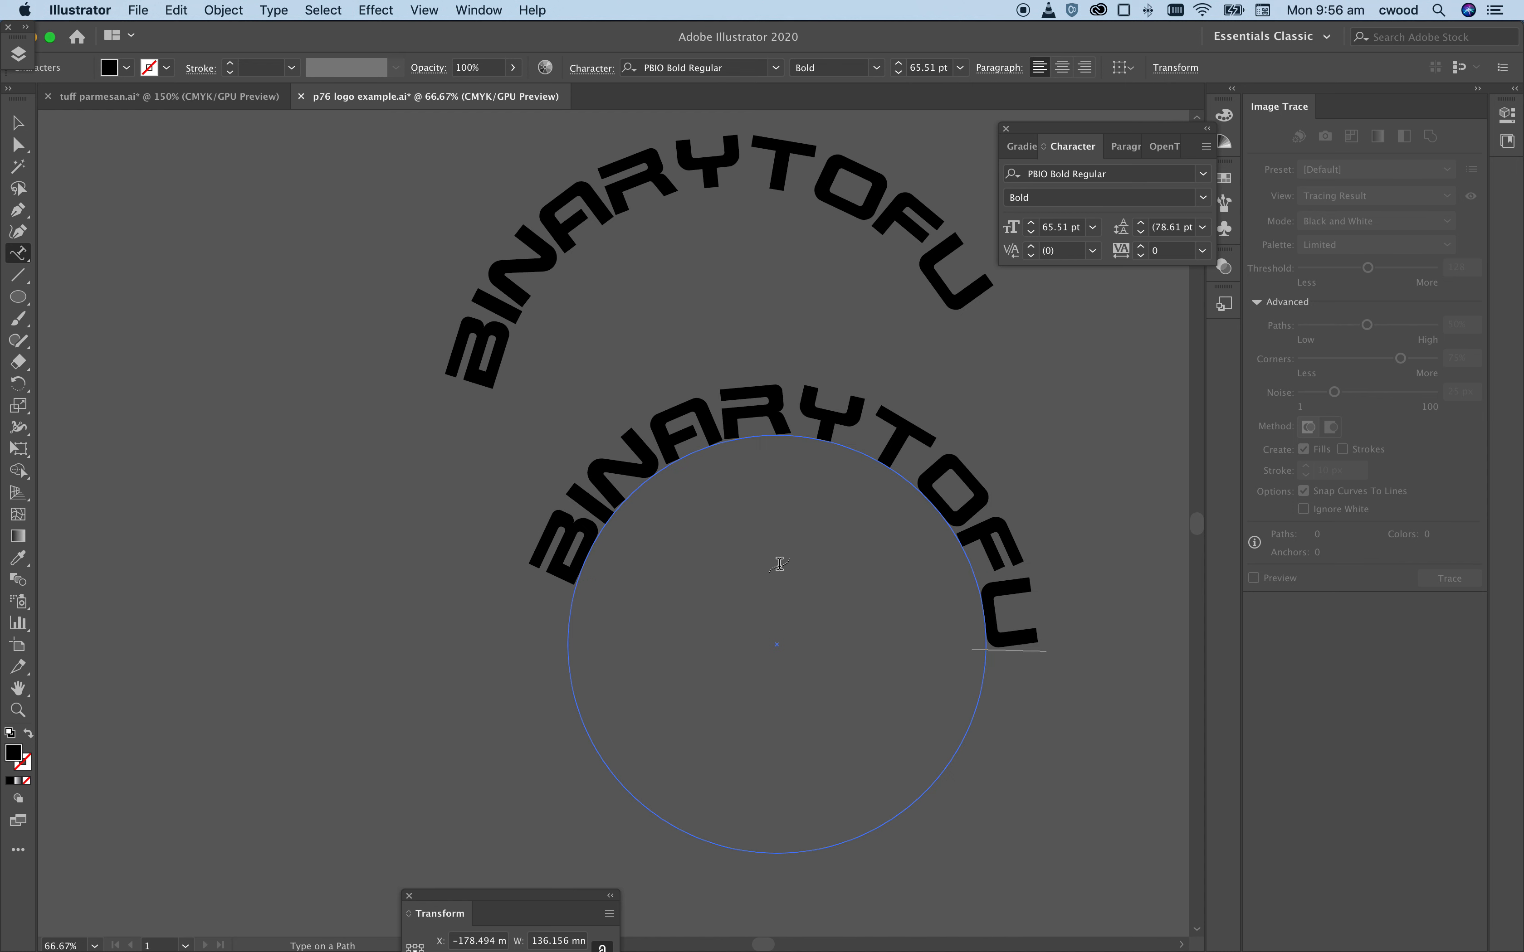
pyautogui.click(18, 123)
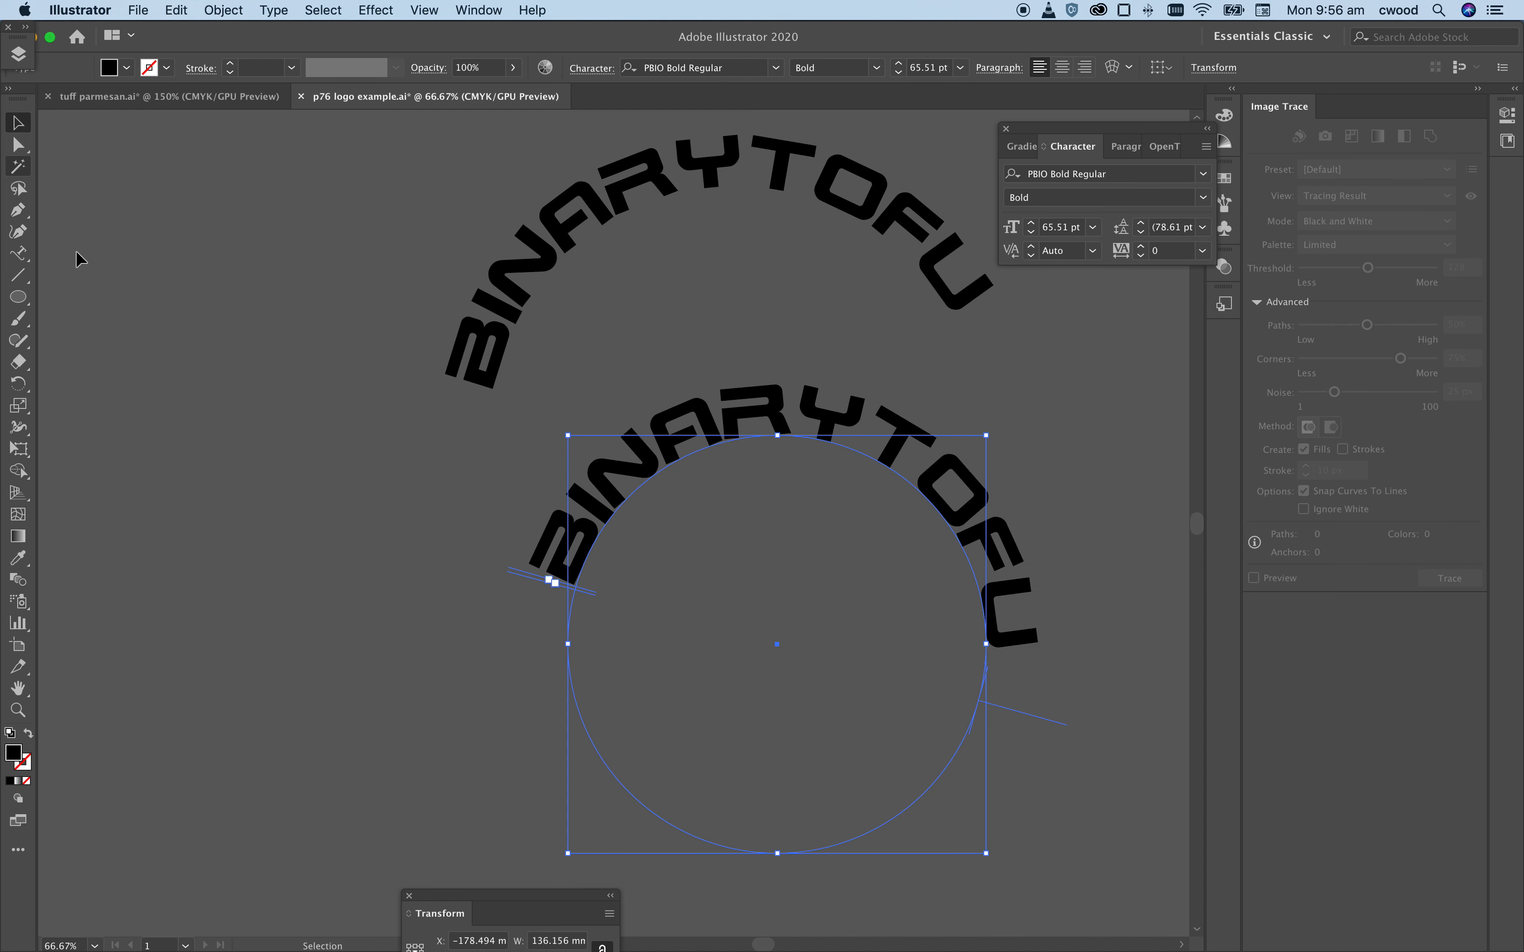
# Try to slide the lower BINARYTOFU text around its circle by its bracket at the start of the word, then undo the change
pyautogui.click(529, 692)
pyautogui.click(698, 427)
pyautogui.click(198, 403)
pyautogui.click(18, 144)
pyautogui.click(548, 580)
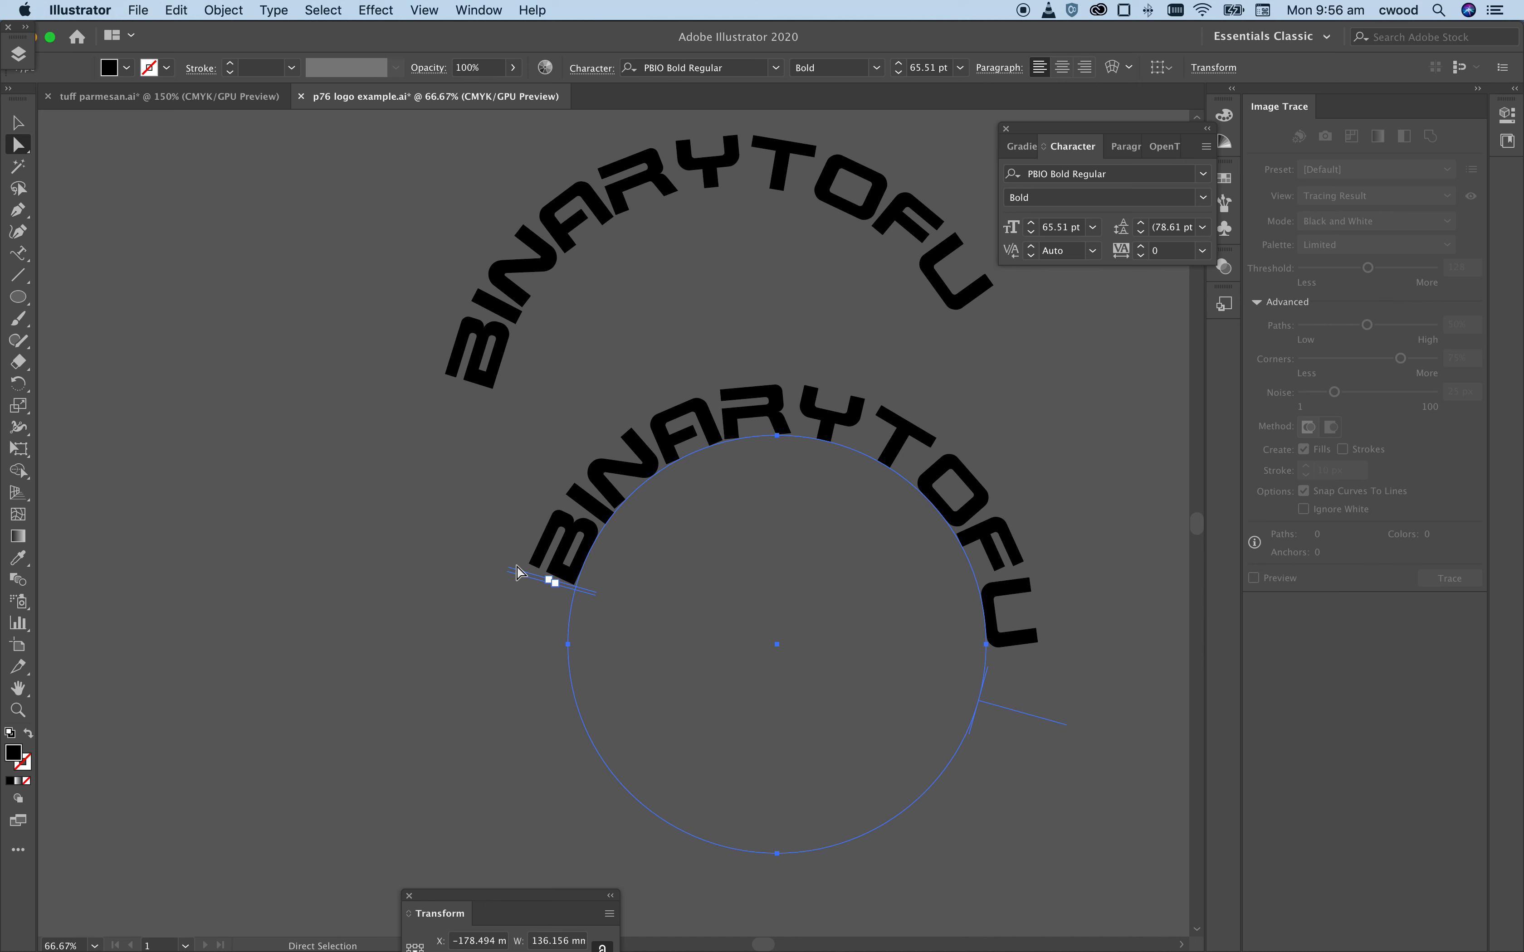
pyautogui.keyDown('shift'); pyautogui.click(523, 540); pyautogui.keyUp('shift')
pyautogui.click(539, 668)
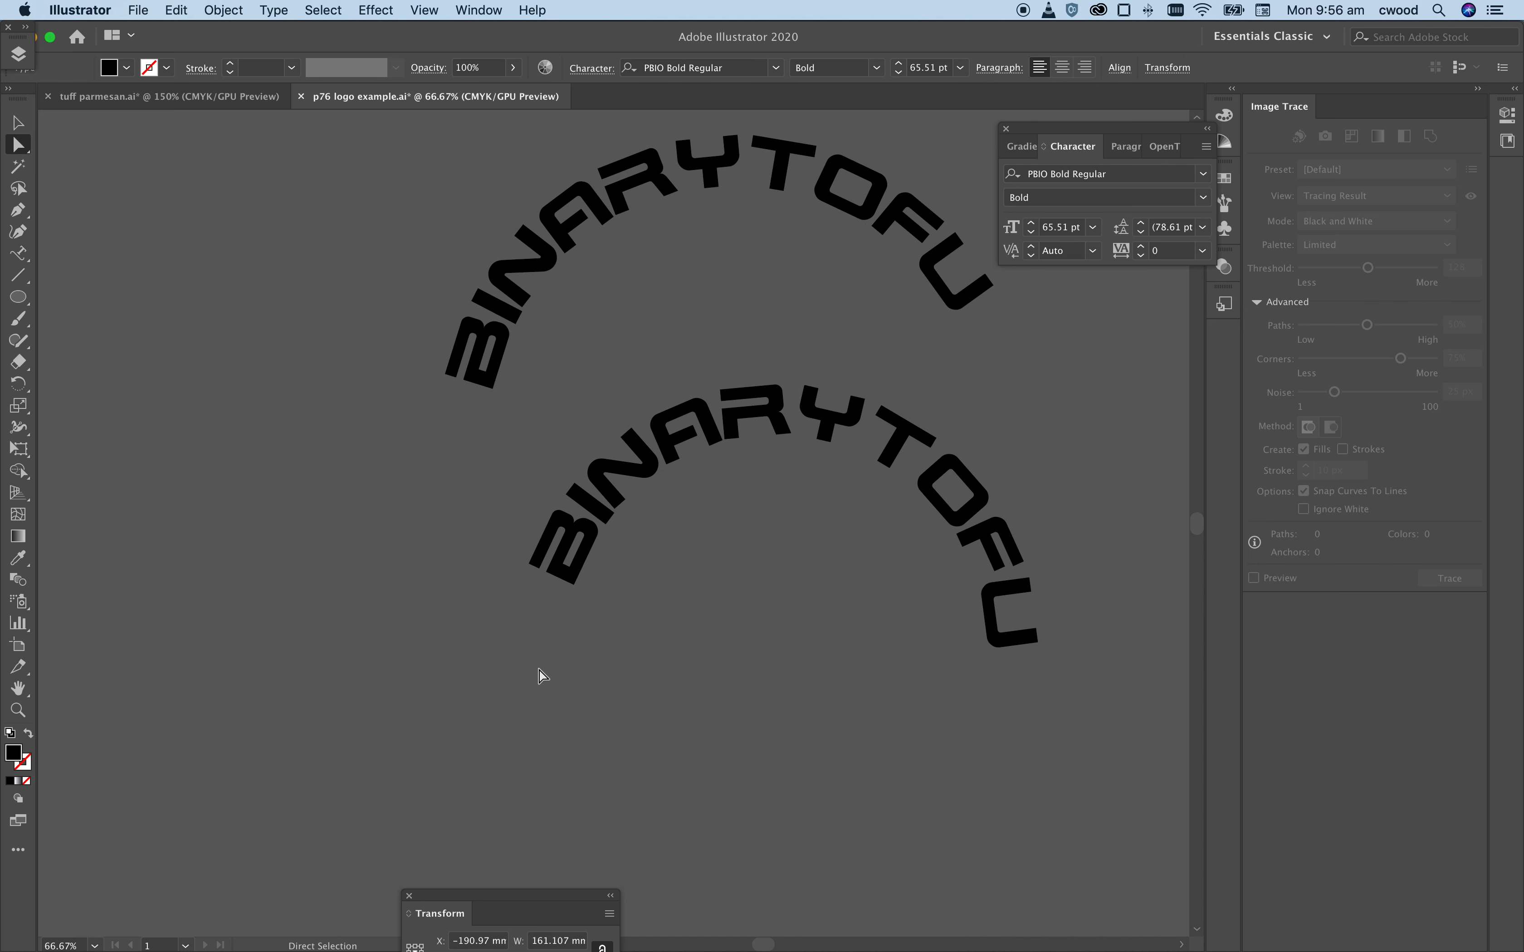
pyautogui.click(554, 575)
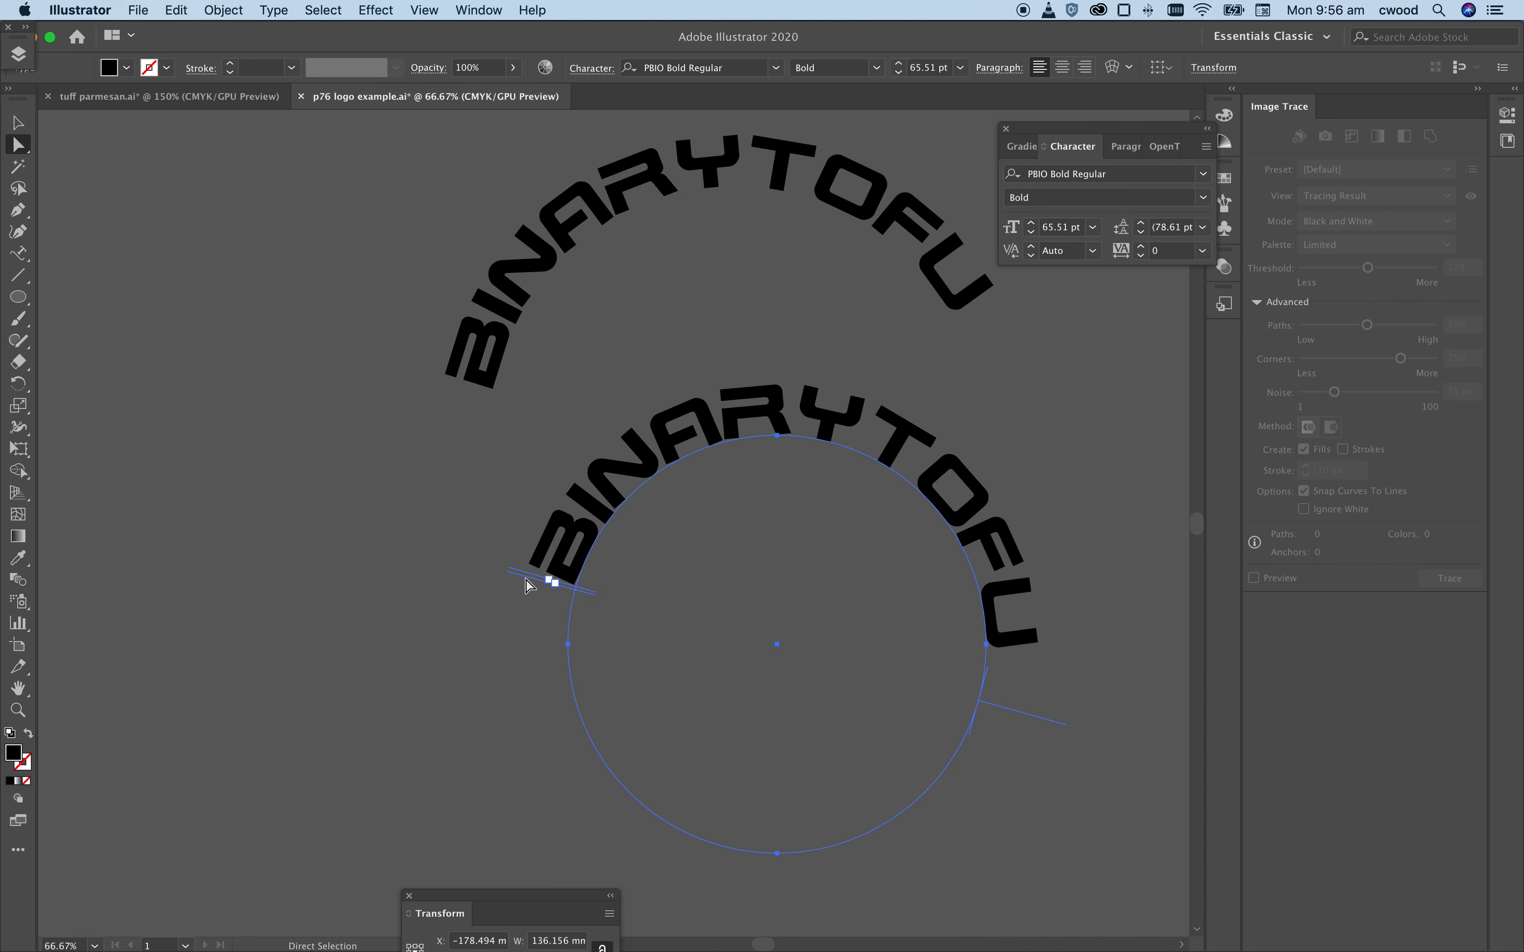
pyautogui.moveTo(551, 581); pyautogui.dragTo(789, 430)
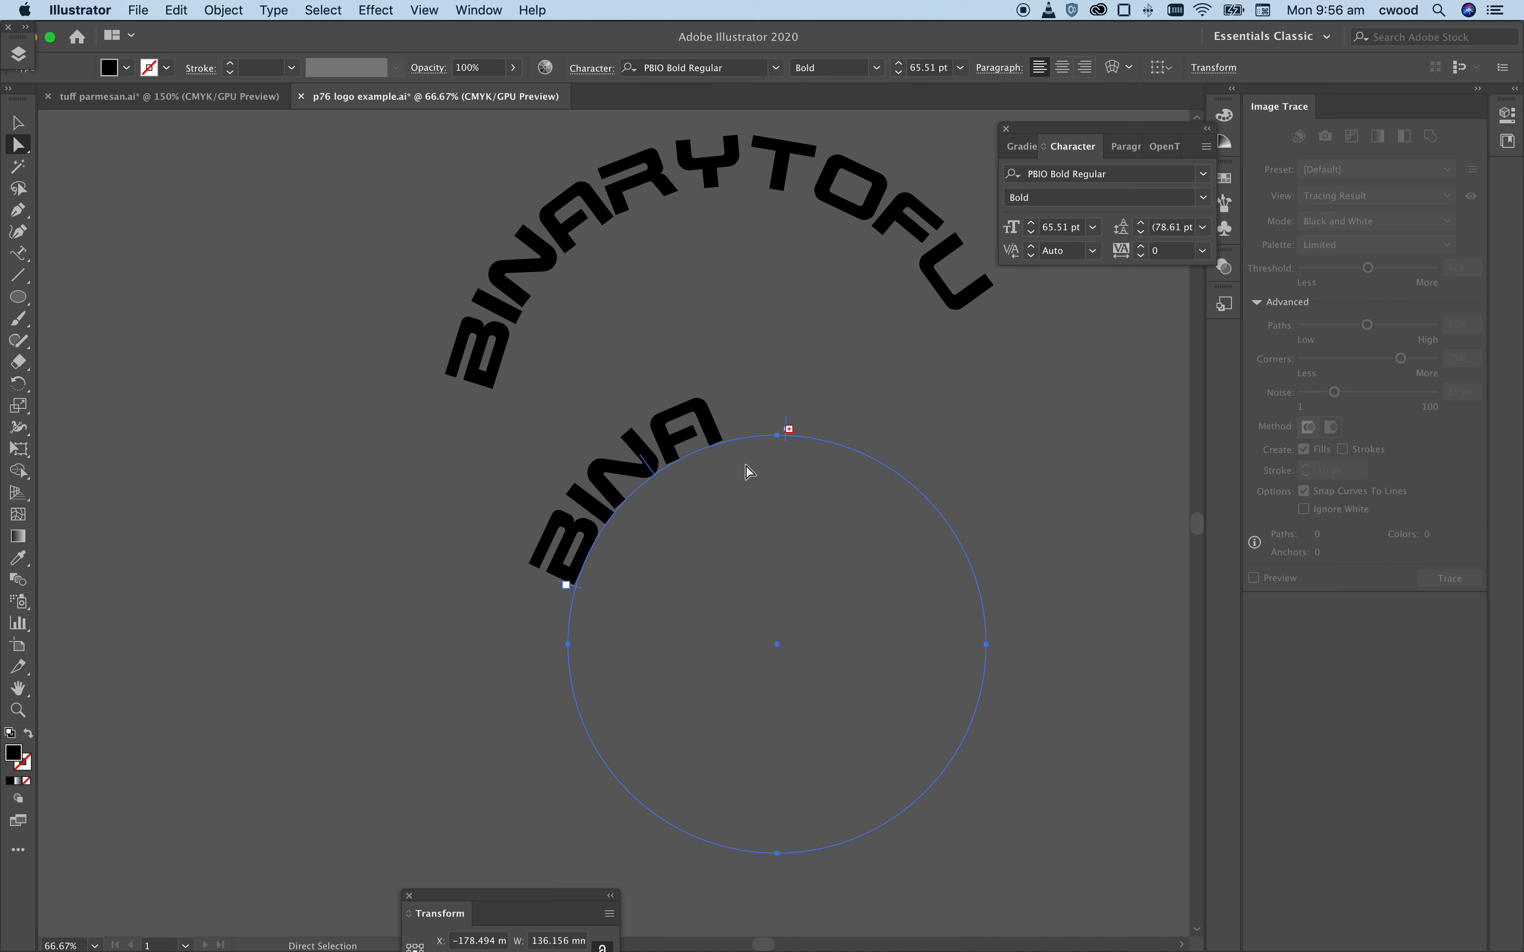
pyautogui.press('cmd+z')
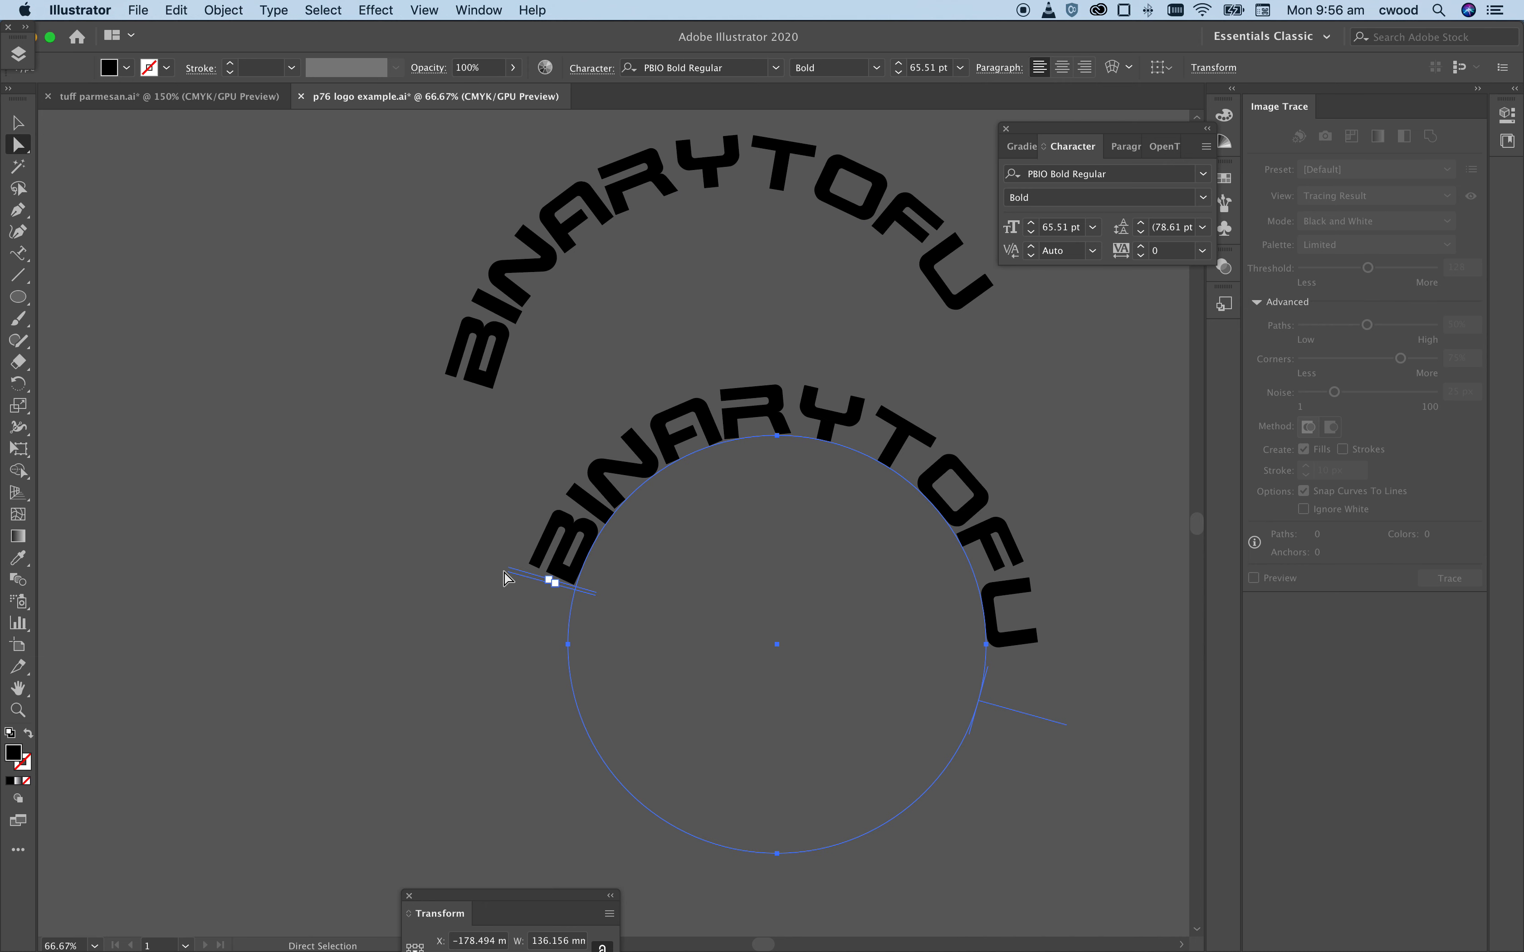
# Slide the upper curved BINARYTOFU text slightly clockwise along its circle by its middle bracket
pyautogui.click(525, 571)
pyautogui.click(525, 572)
pyautogui.moveTo(514, 555); pyautogui.dragTo(554, 473)
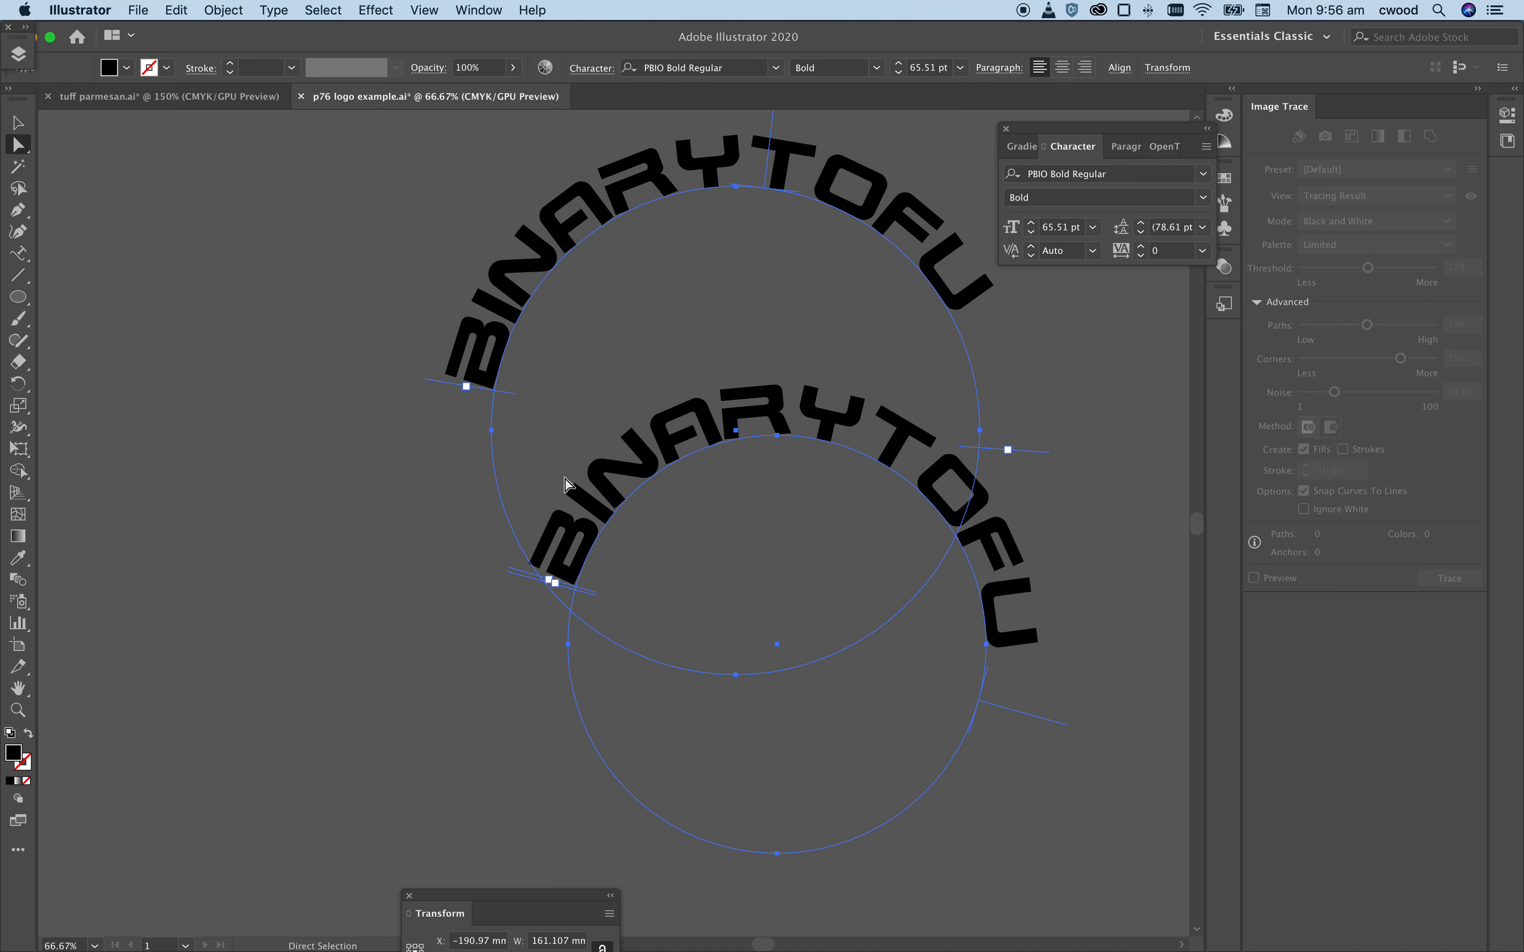
pyautogui.scroll(4, 492, 454)
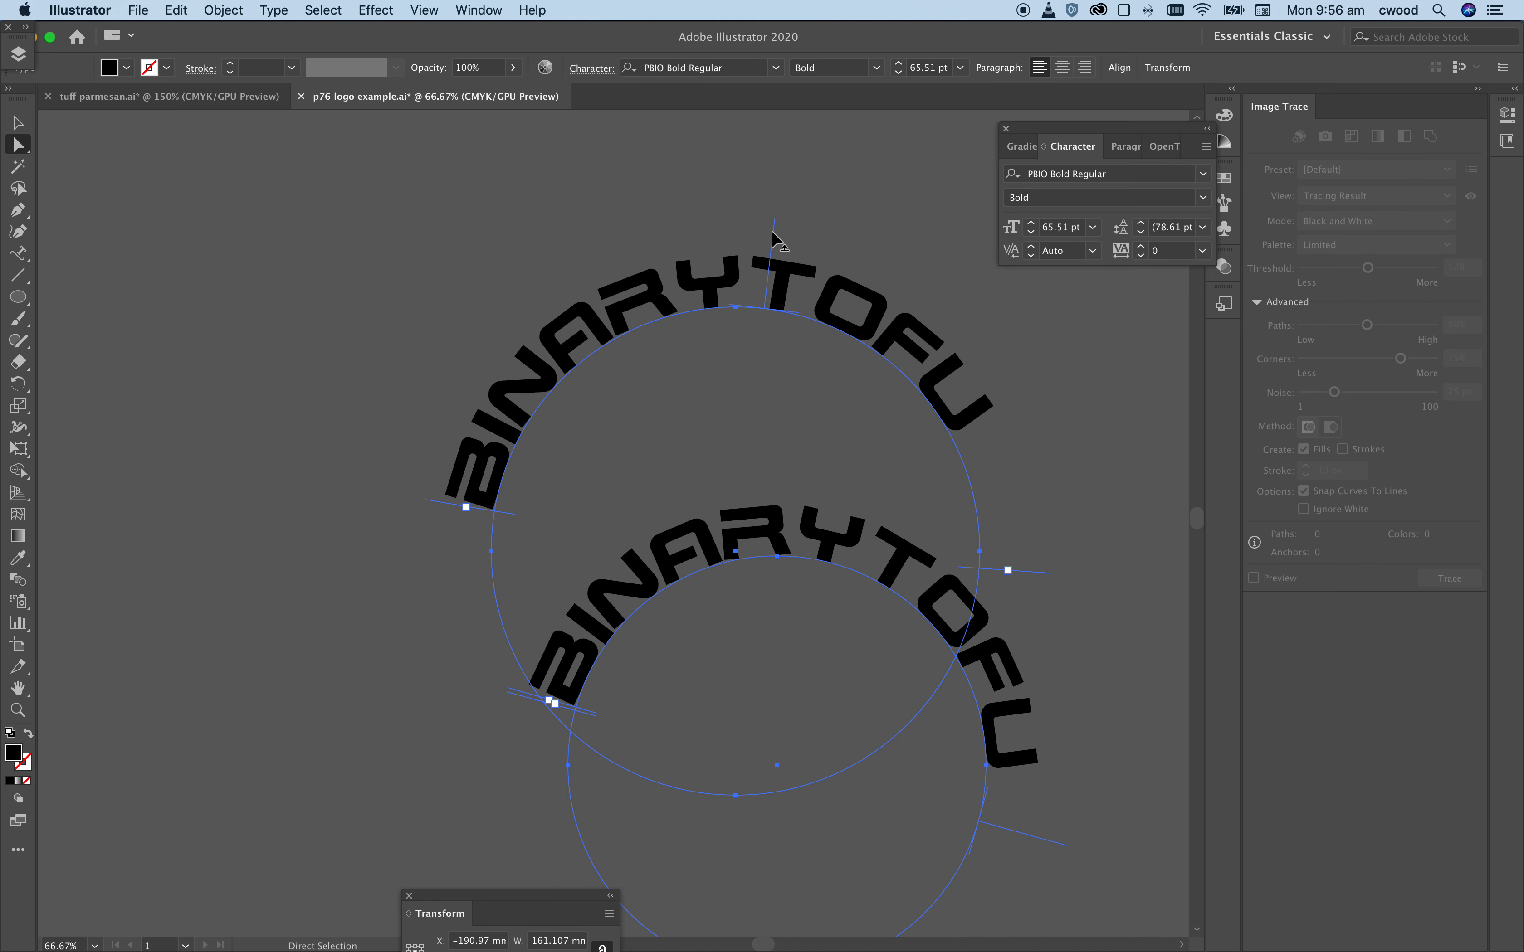
pyautogui.click(835, 218)
pyautogui.click(770, 264)
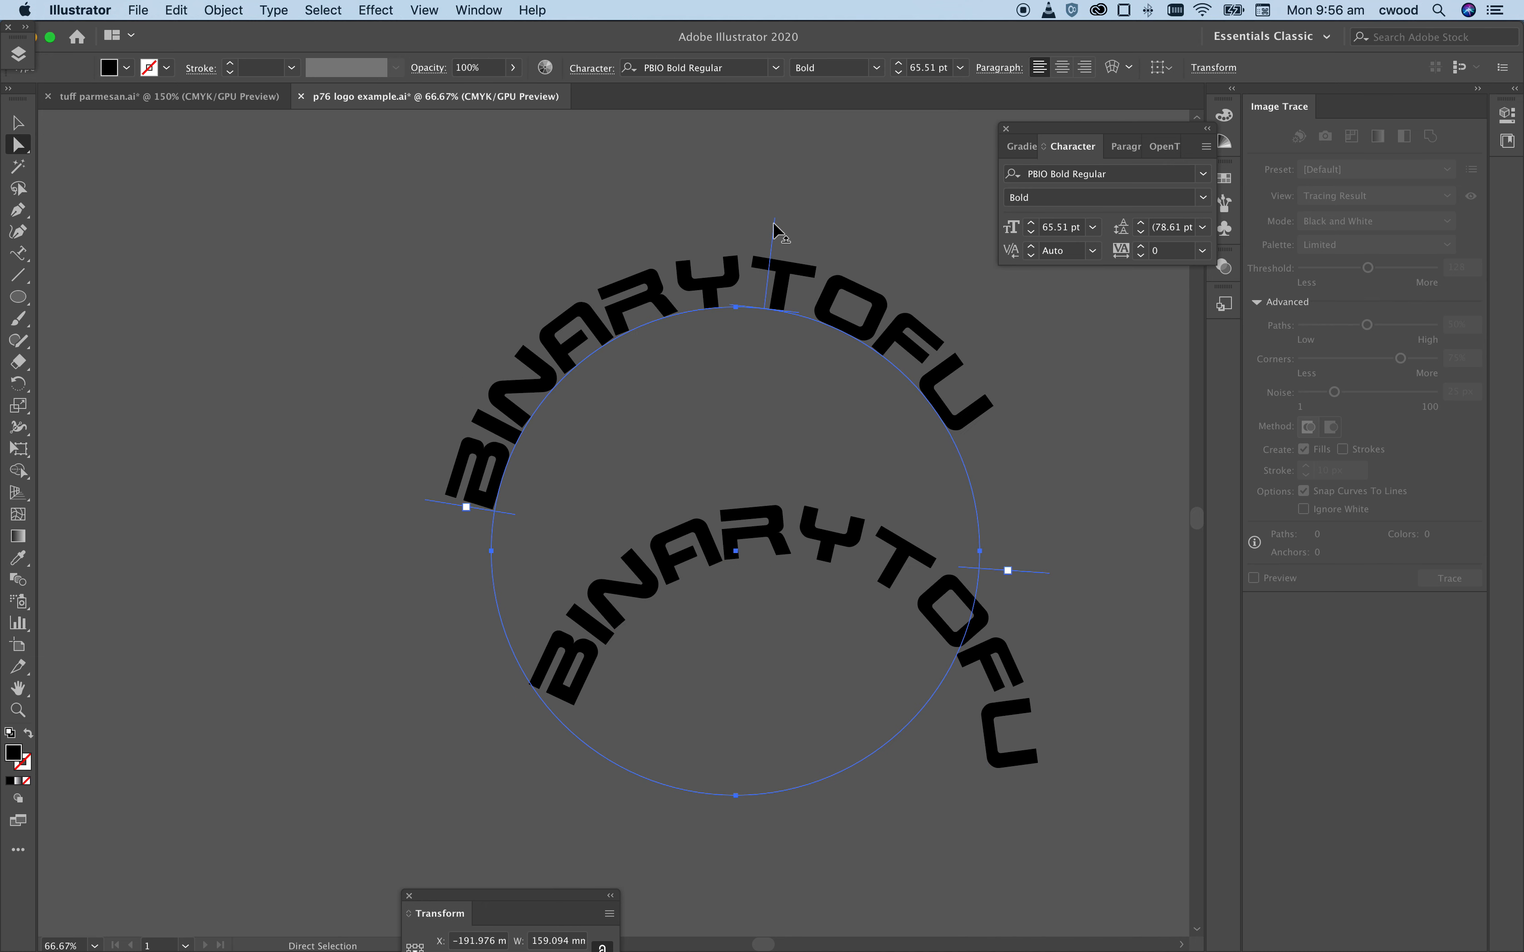
pyautogui.moveTo(774, 220); pyautogui.dragTo(779, 259)
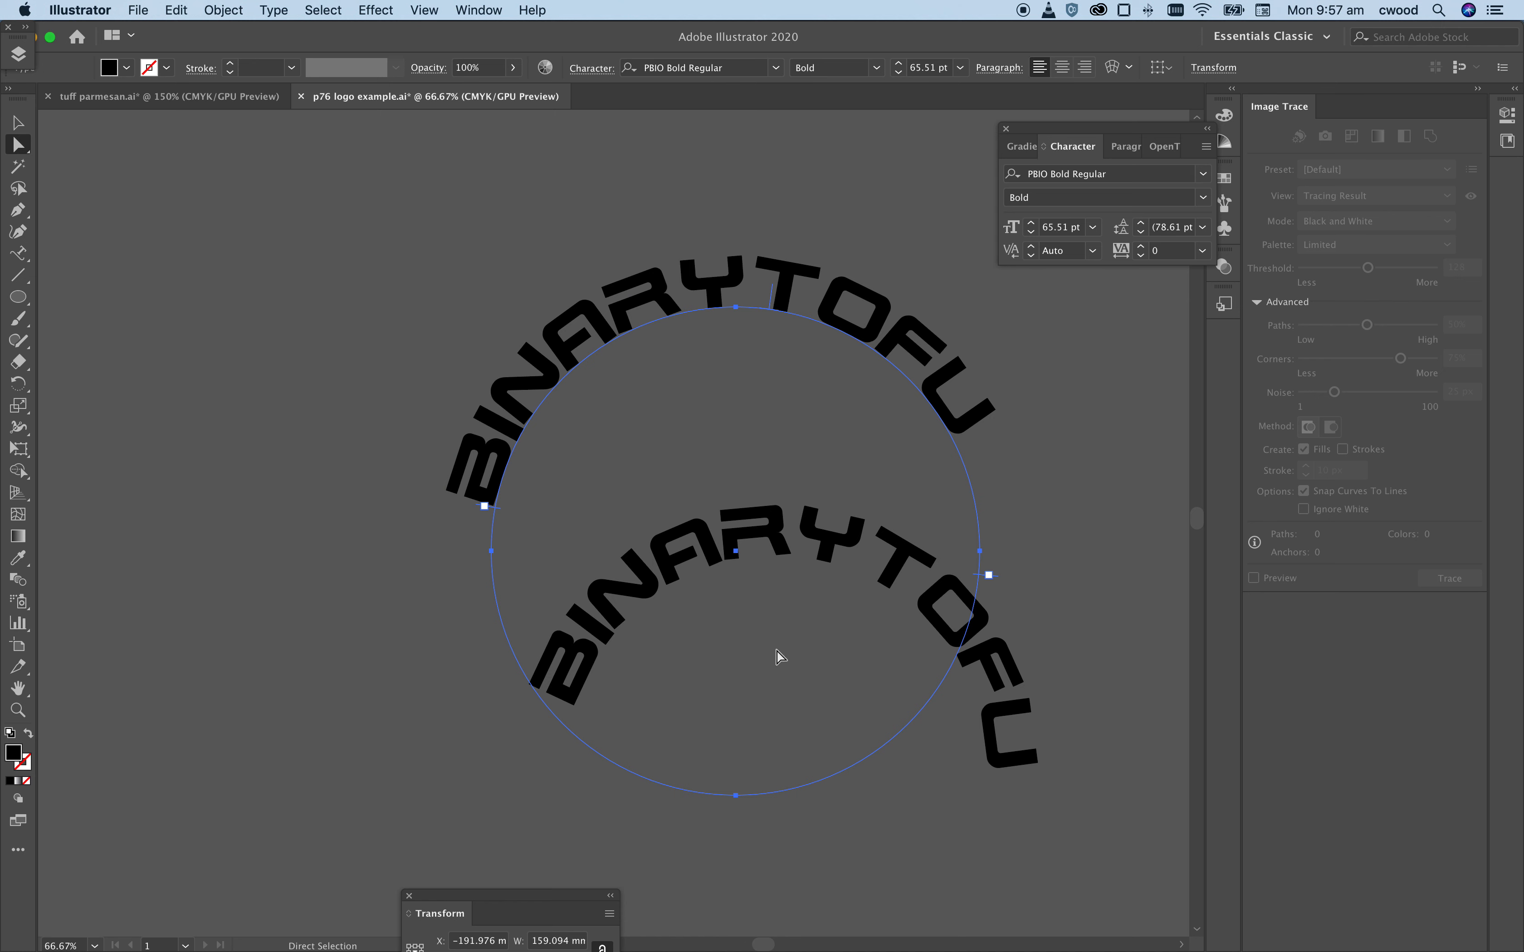
# Slide the lower curved BINARYTOFU text counterclockwise until centered over its circle, then delete that text
pyautogui.click(1007, 756)
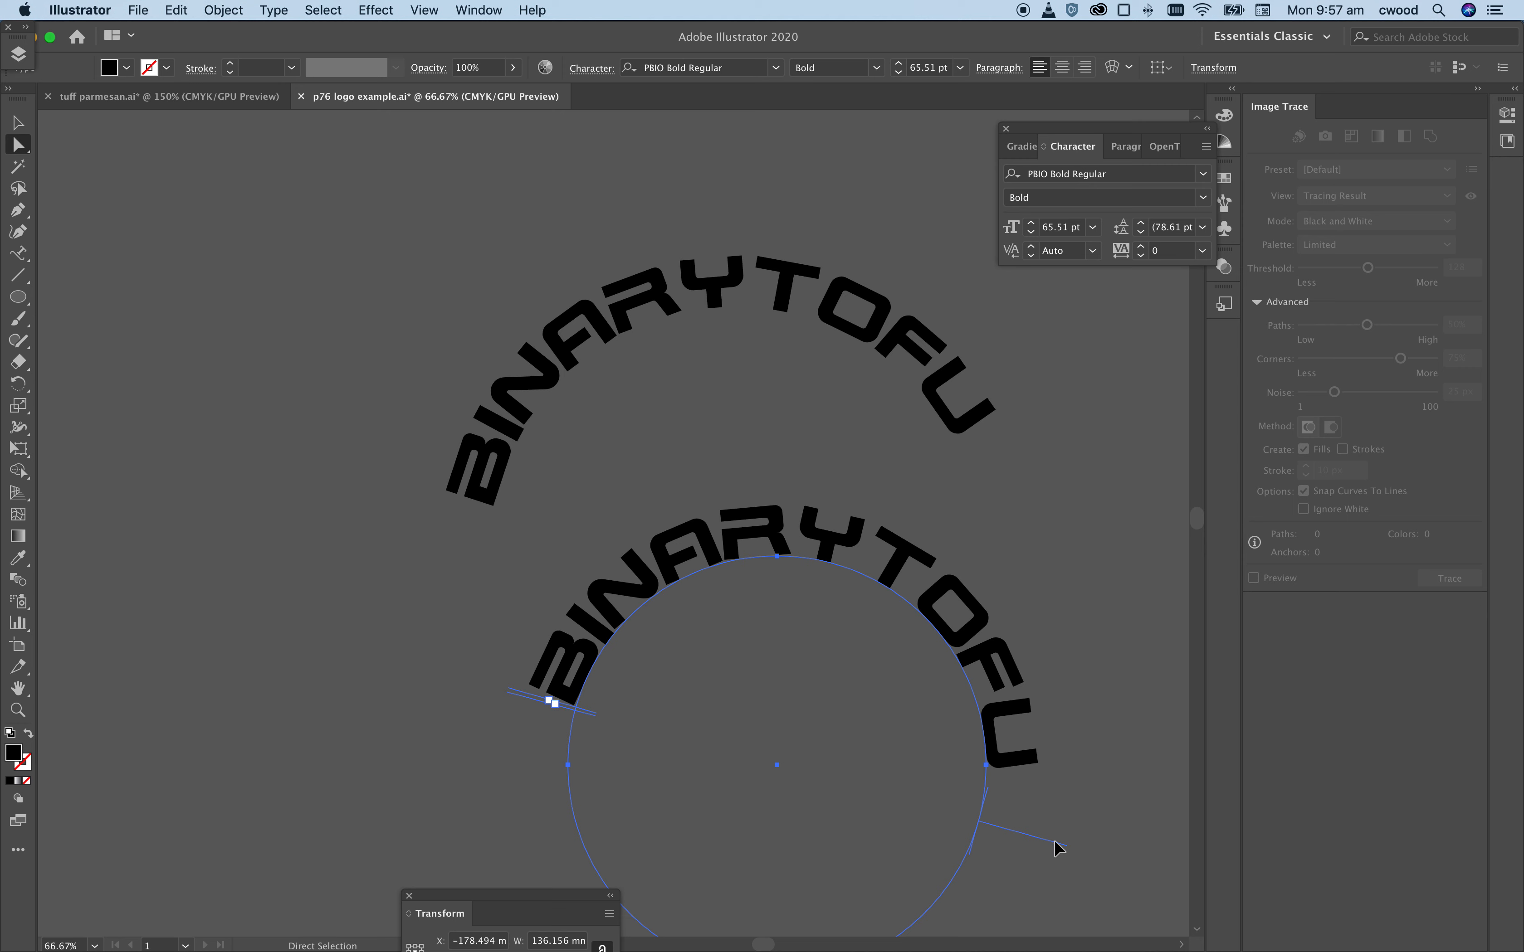
pyautogui.moveTo(1050, 847); pyautogui.dragTo(1036, 797)
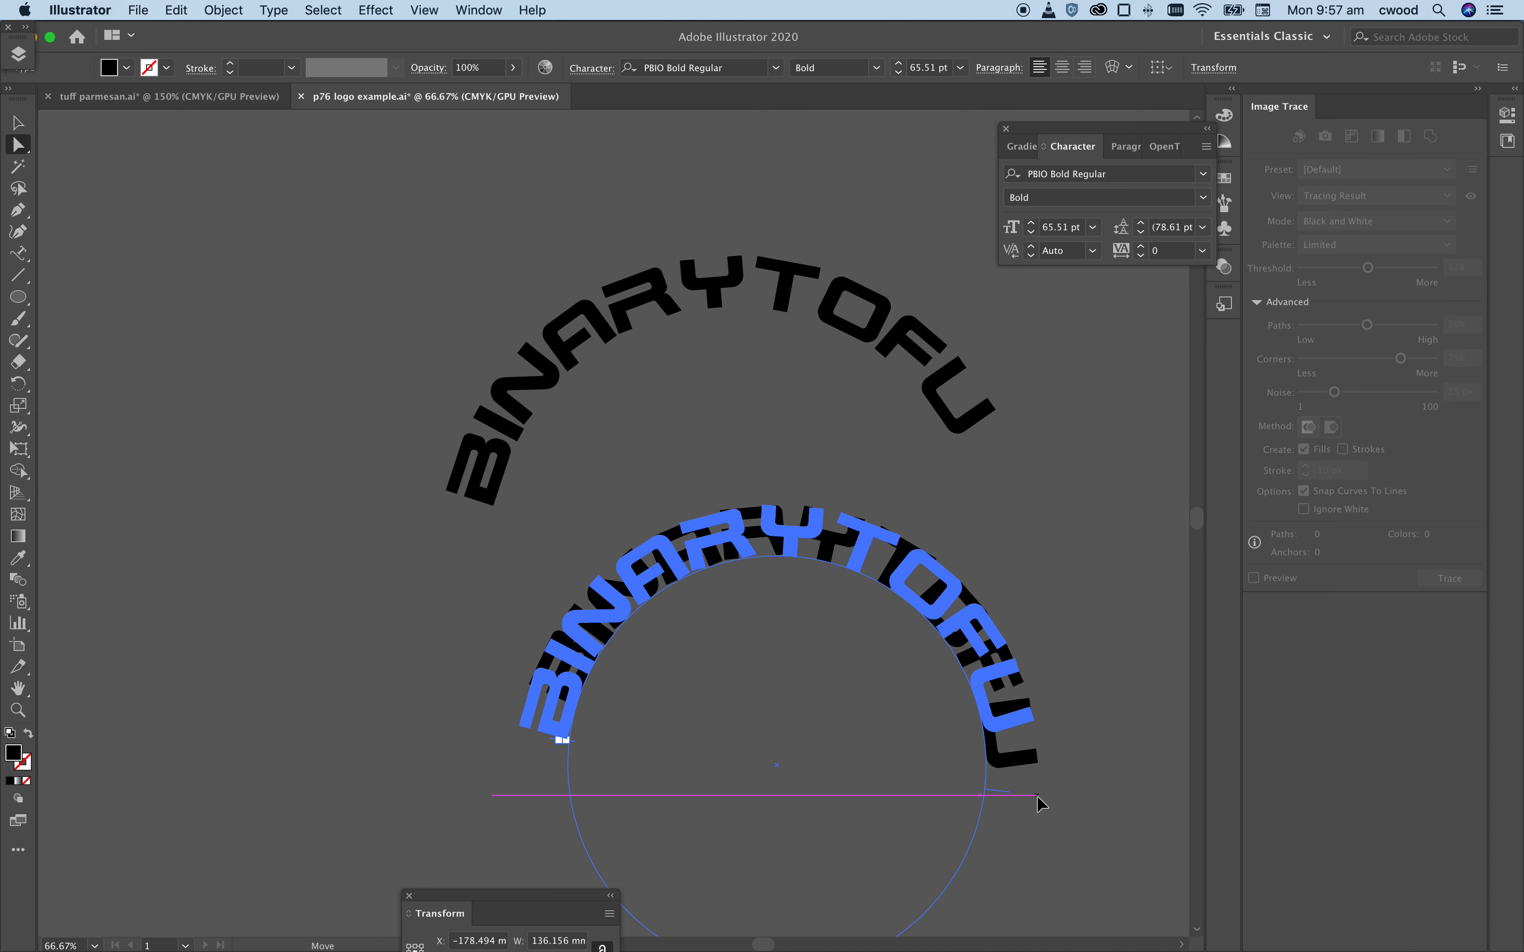
pyautogui.moveTo(1037, 797); pyautogui.dragTo(1040, 804)
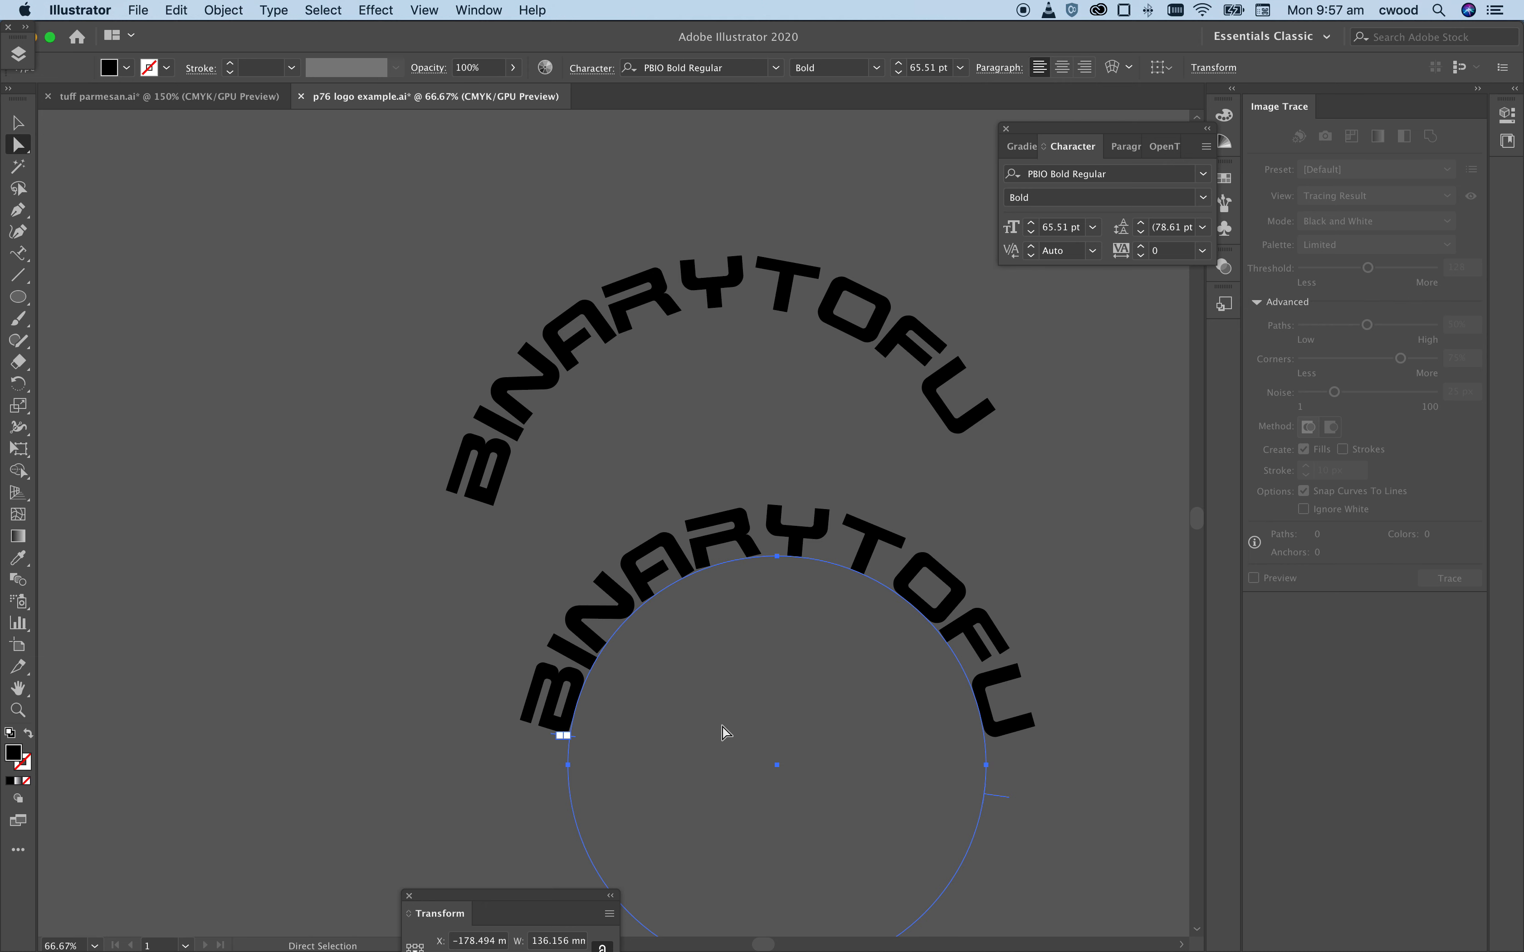
pyautogui.click(14, 126)
pyautogui.press('Delete')
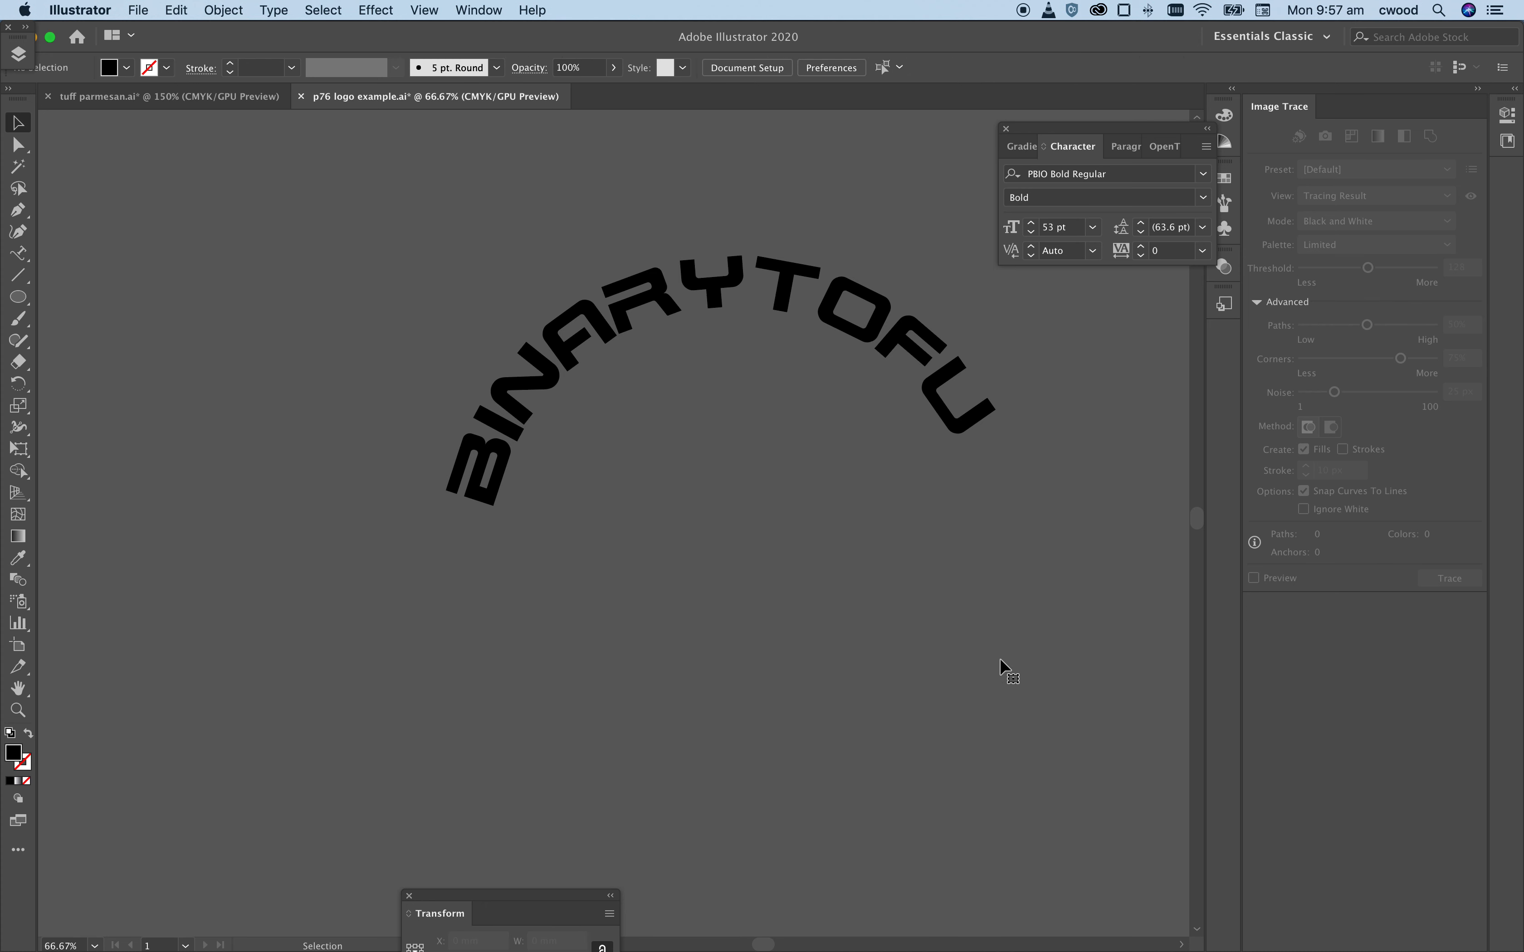
# Slide the remaining curved BINARYTOFU text clockwise by its middle bracket so it sits centered over the top of its circle
pyautogui.click(637, 308)
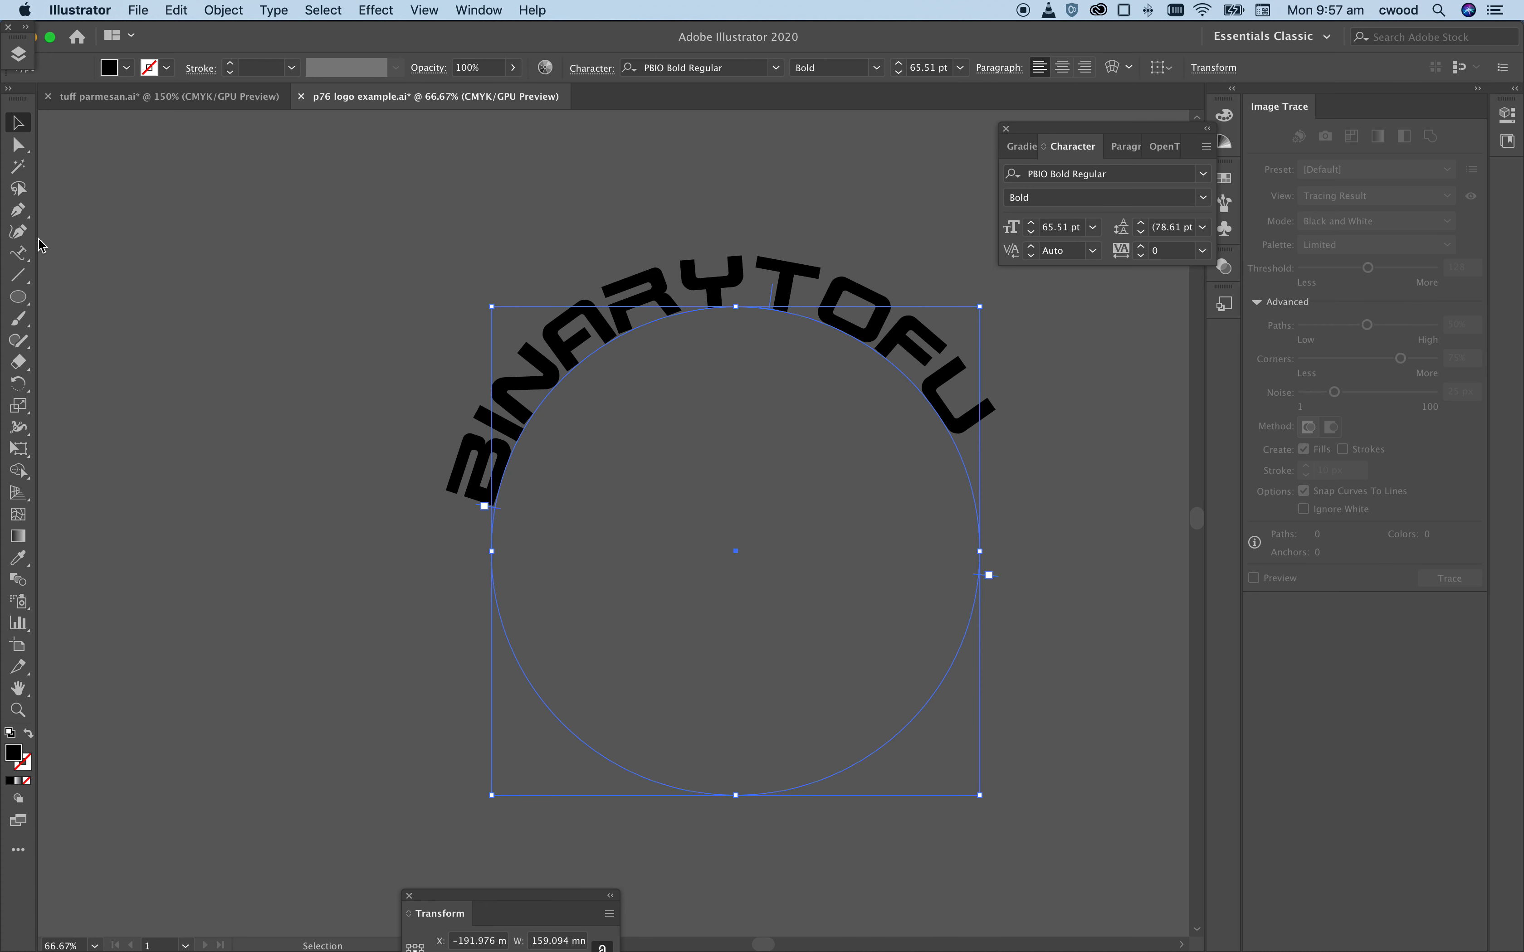
pyautogui.click(18, 145)
pyautogui.click(435, 290)
pyautogui.click(659, 305)
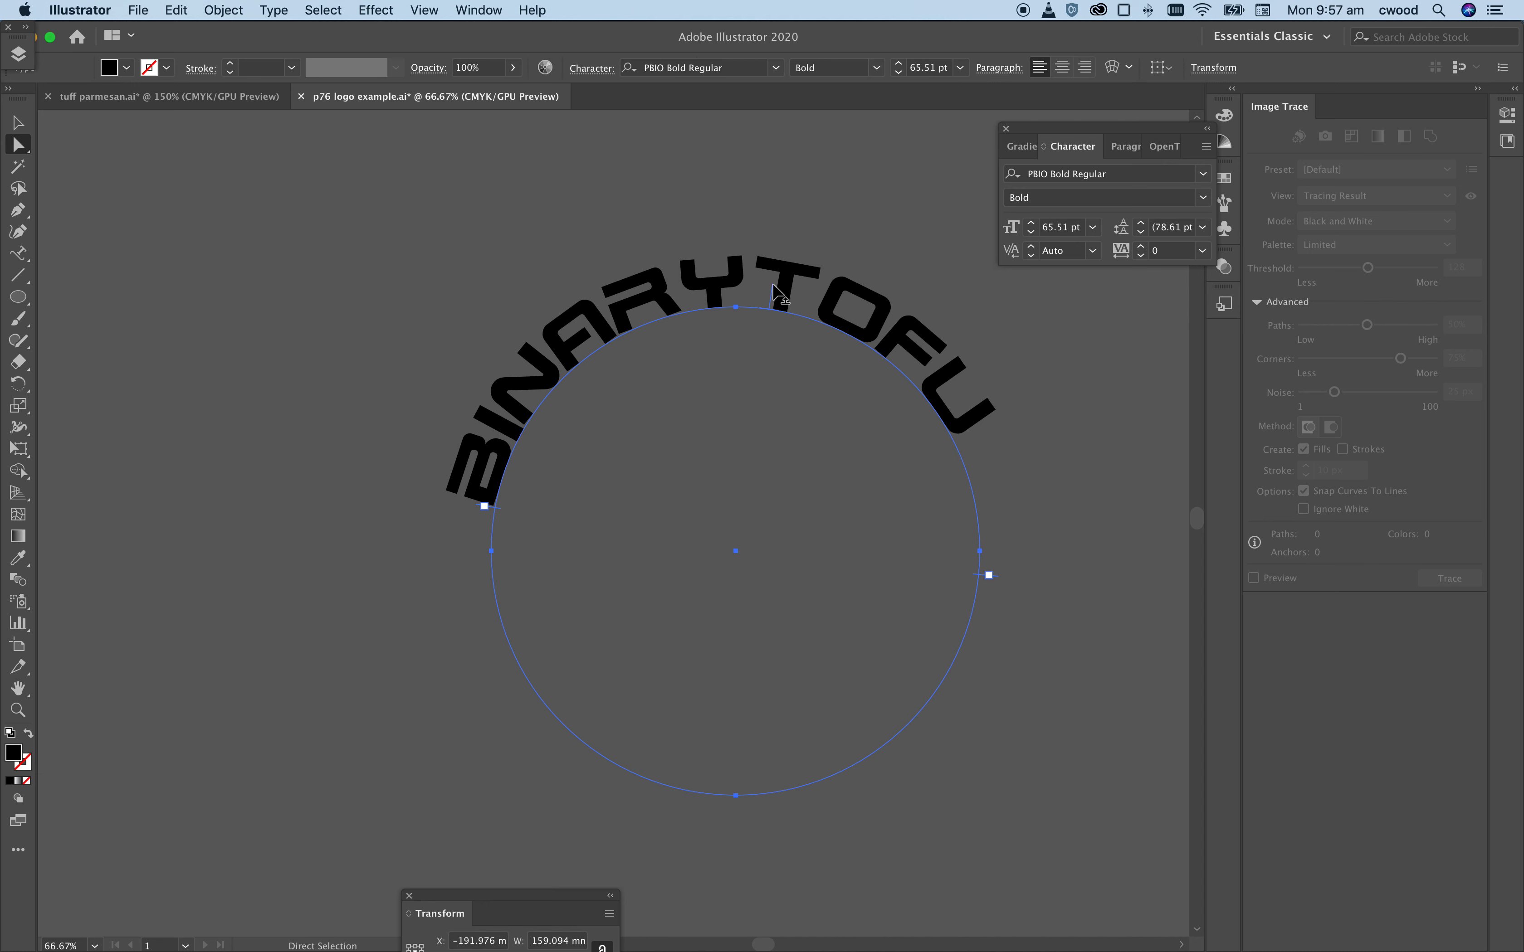
pyautogui.moveTo(779, 291); pyautogui.dragTo(819, 302)
# Move the curved BINARYTOFU text from the far pasteboard to just above the artboard's upper-left corner
pyautogui.scroll(3, 858, 593)
pyautogui.scroll(-3, 857, 592)
pyautogui.press('super+minus')
pyautogui.press('super+minus')
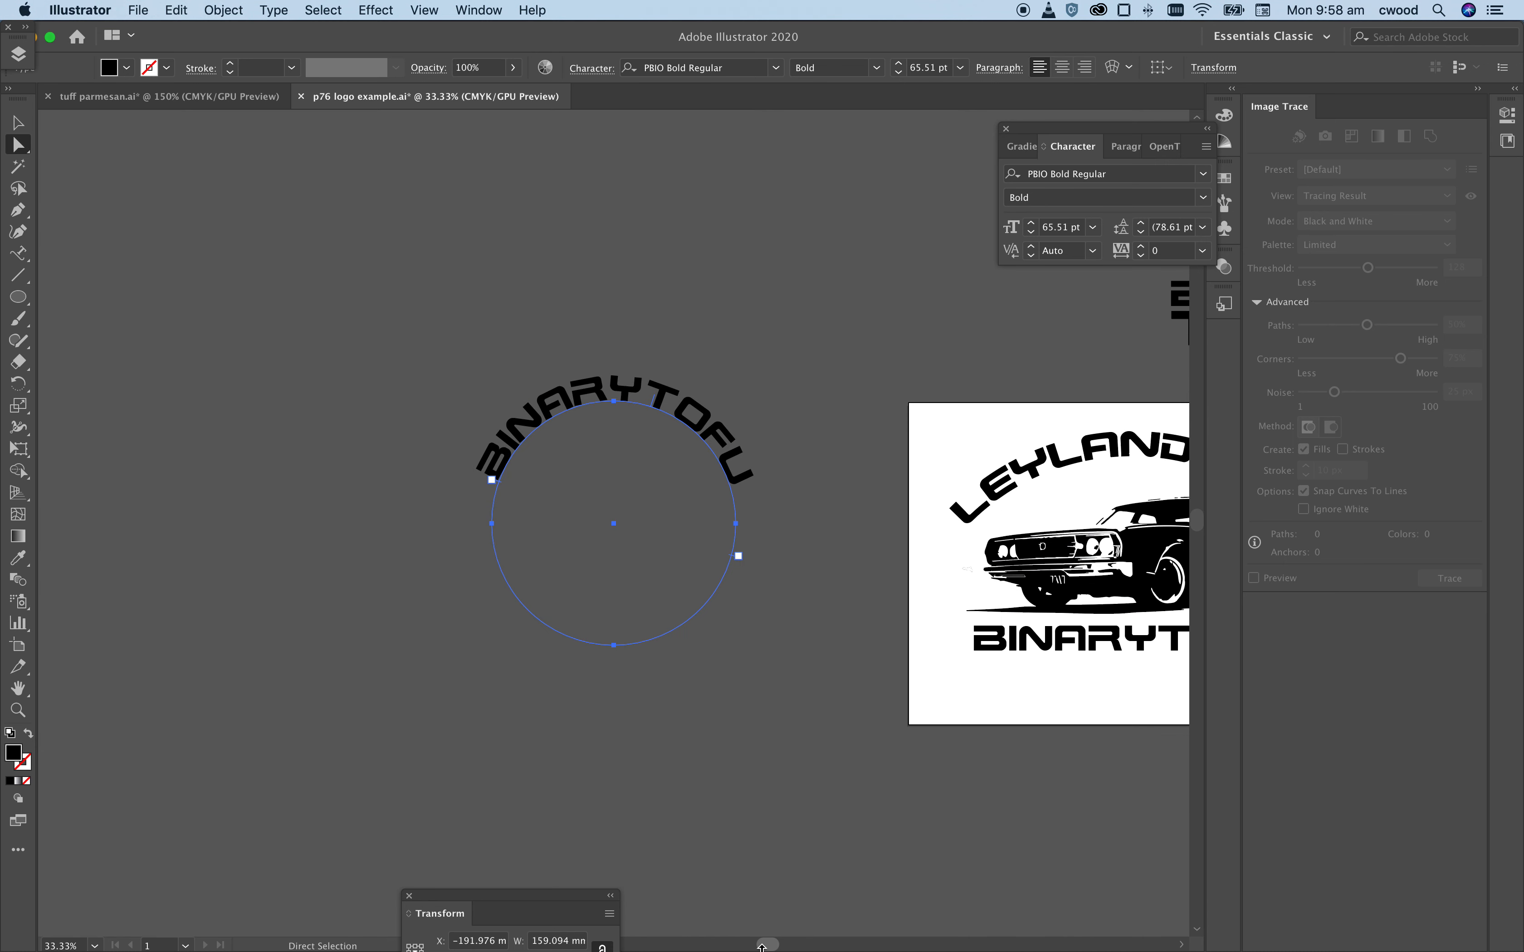
pyautogui.moveTo(769, 945); pyautogui.dragTo(789, 945)
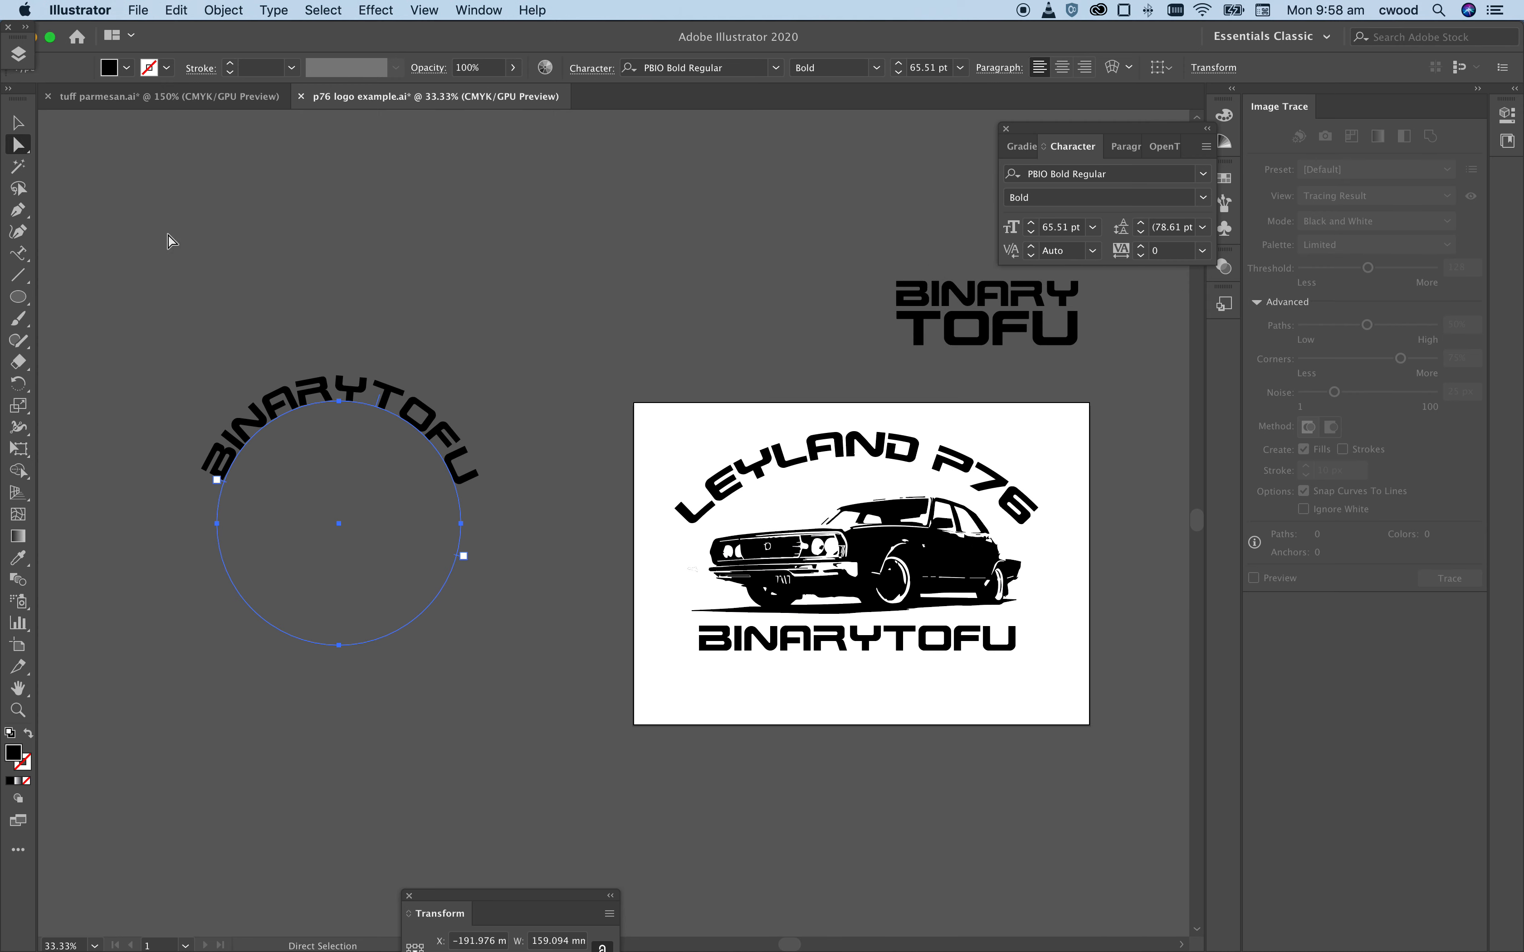
pyautogui.click(18, 123)
pyautogui.moveTo(362, 387); pyautogui.dragTo(715, 309)
pyautogui.click(1010, 426)
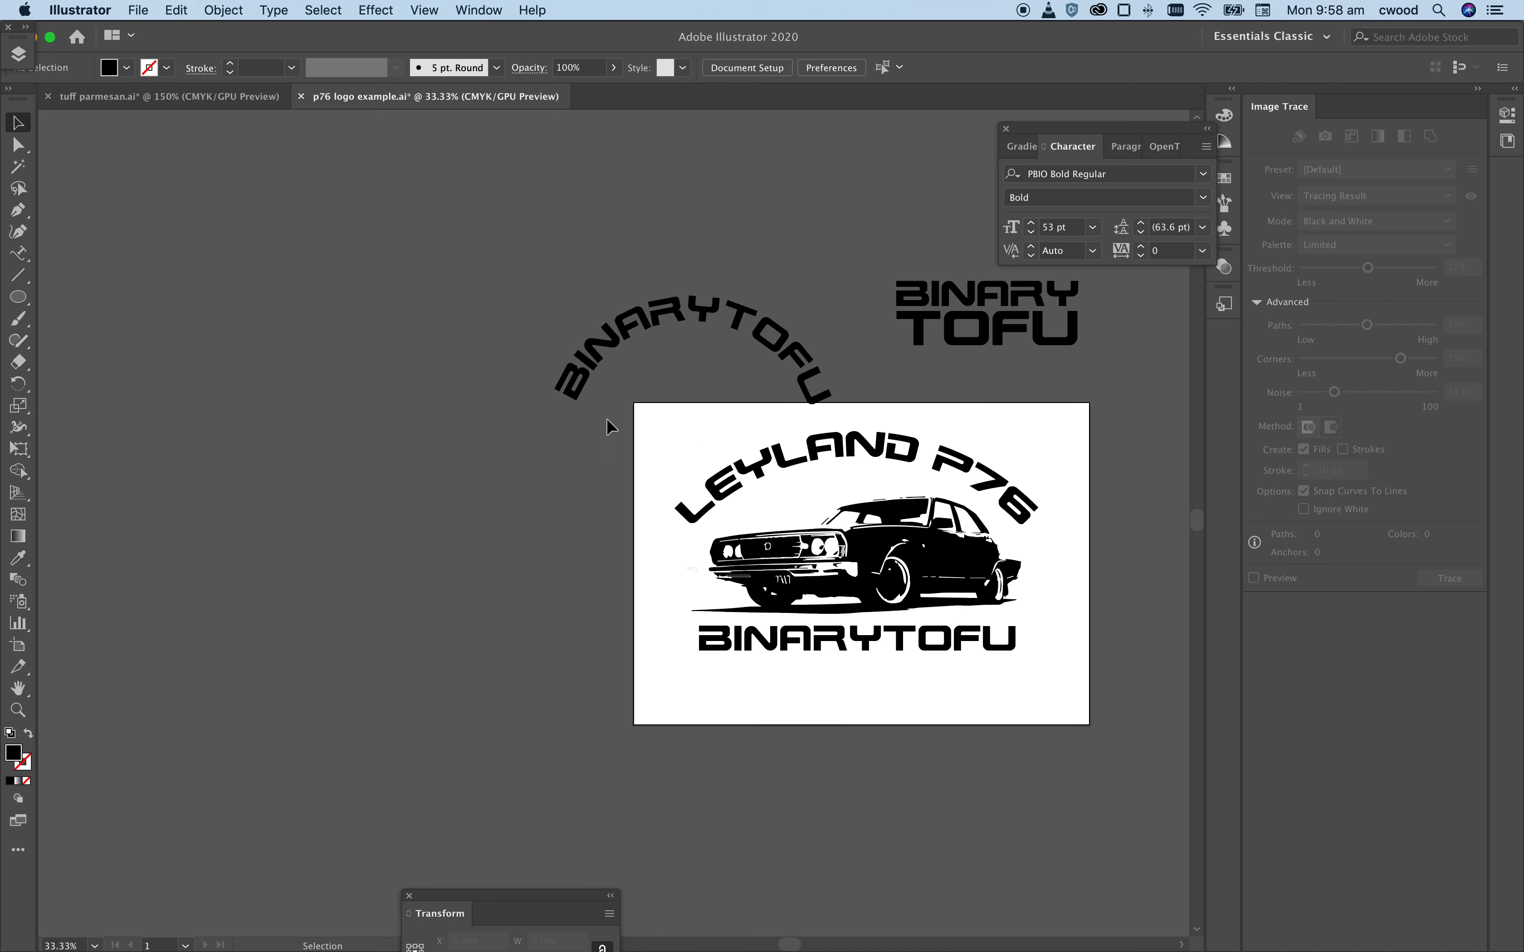
# Move the curved BINARYTOFU text back onto the pasteboard to the left of the artboard
pyautogui.click(903, 467)
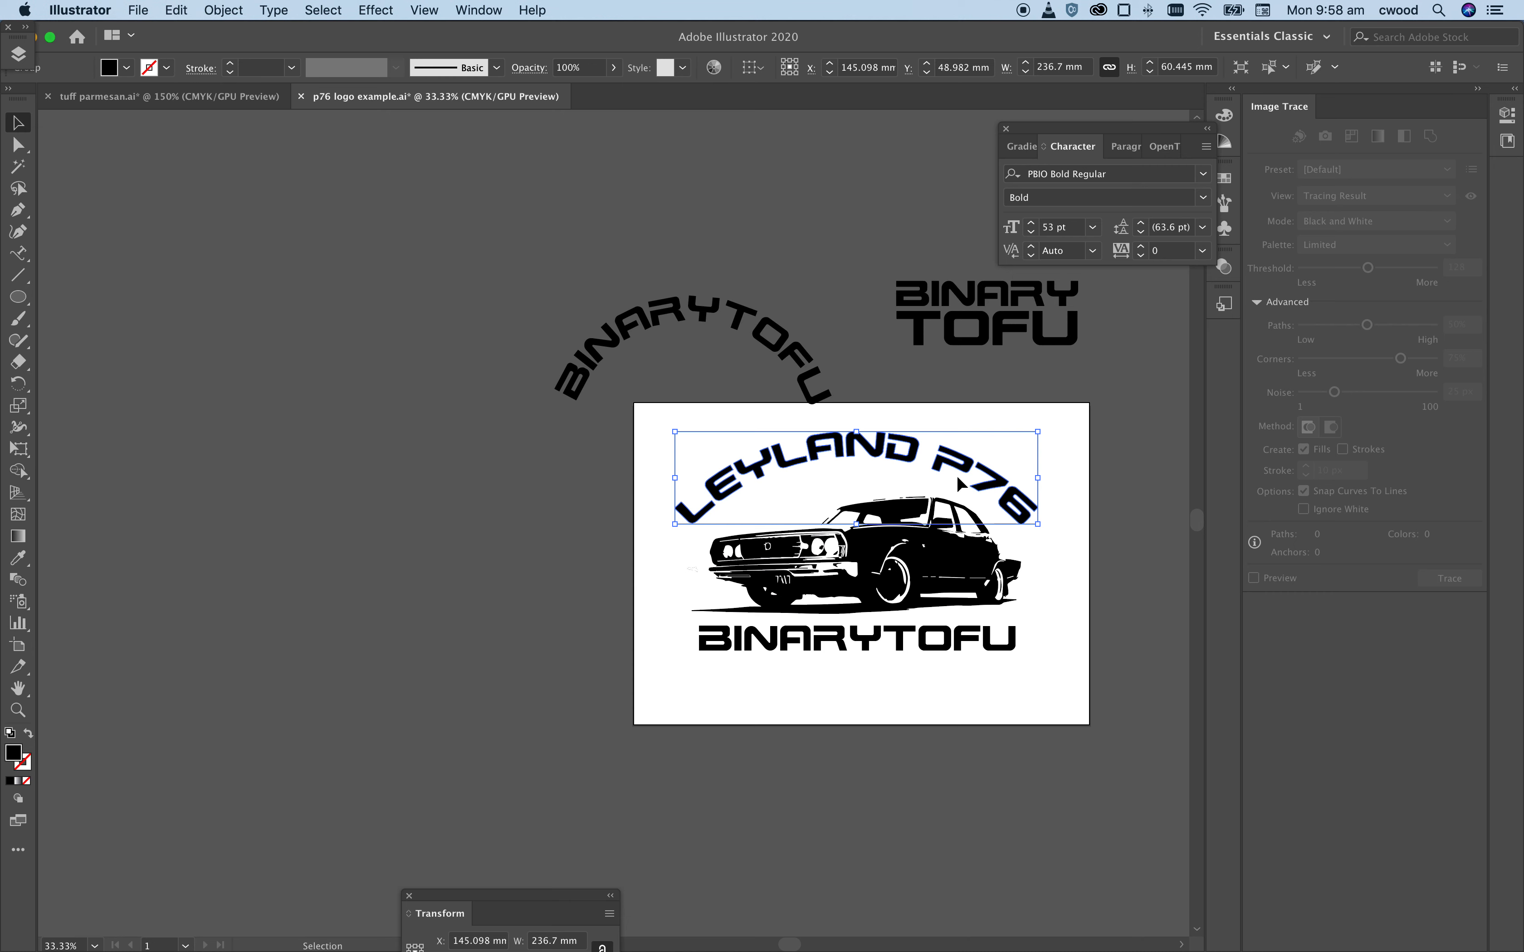
pyautogui.moveTo(778, 343); pyautogui.dragTo(469, 334)
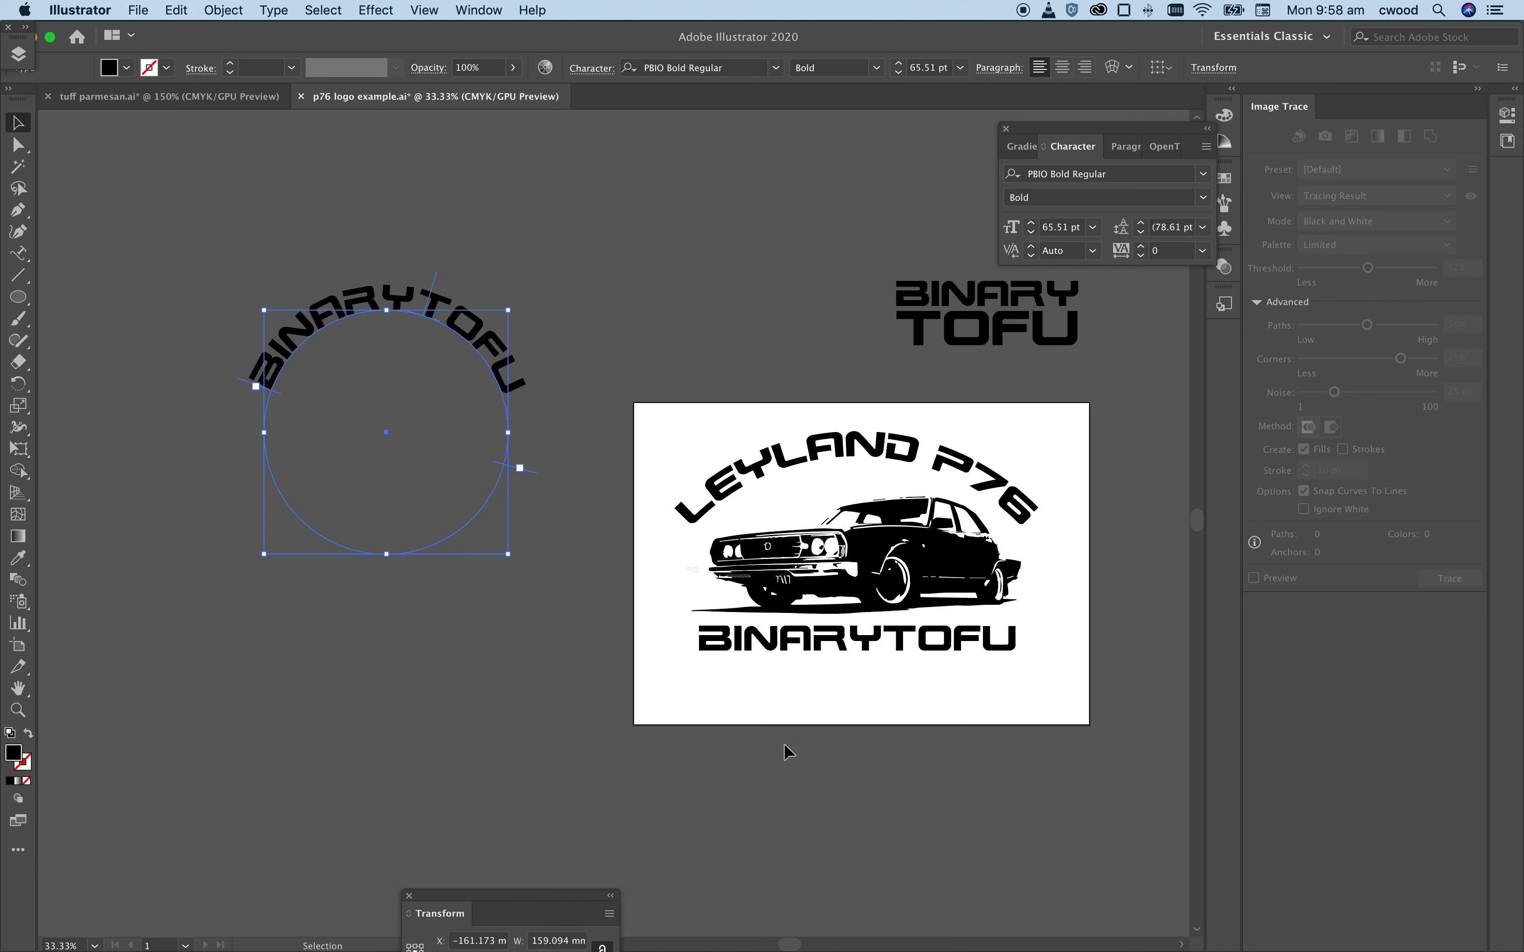
pyautogui.click(697, 729)
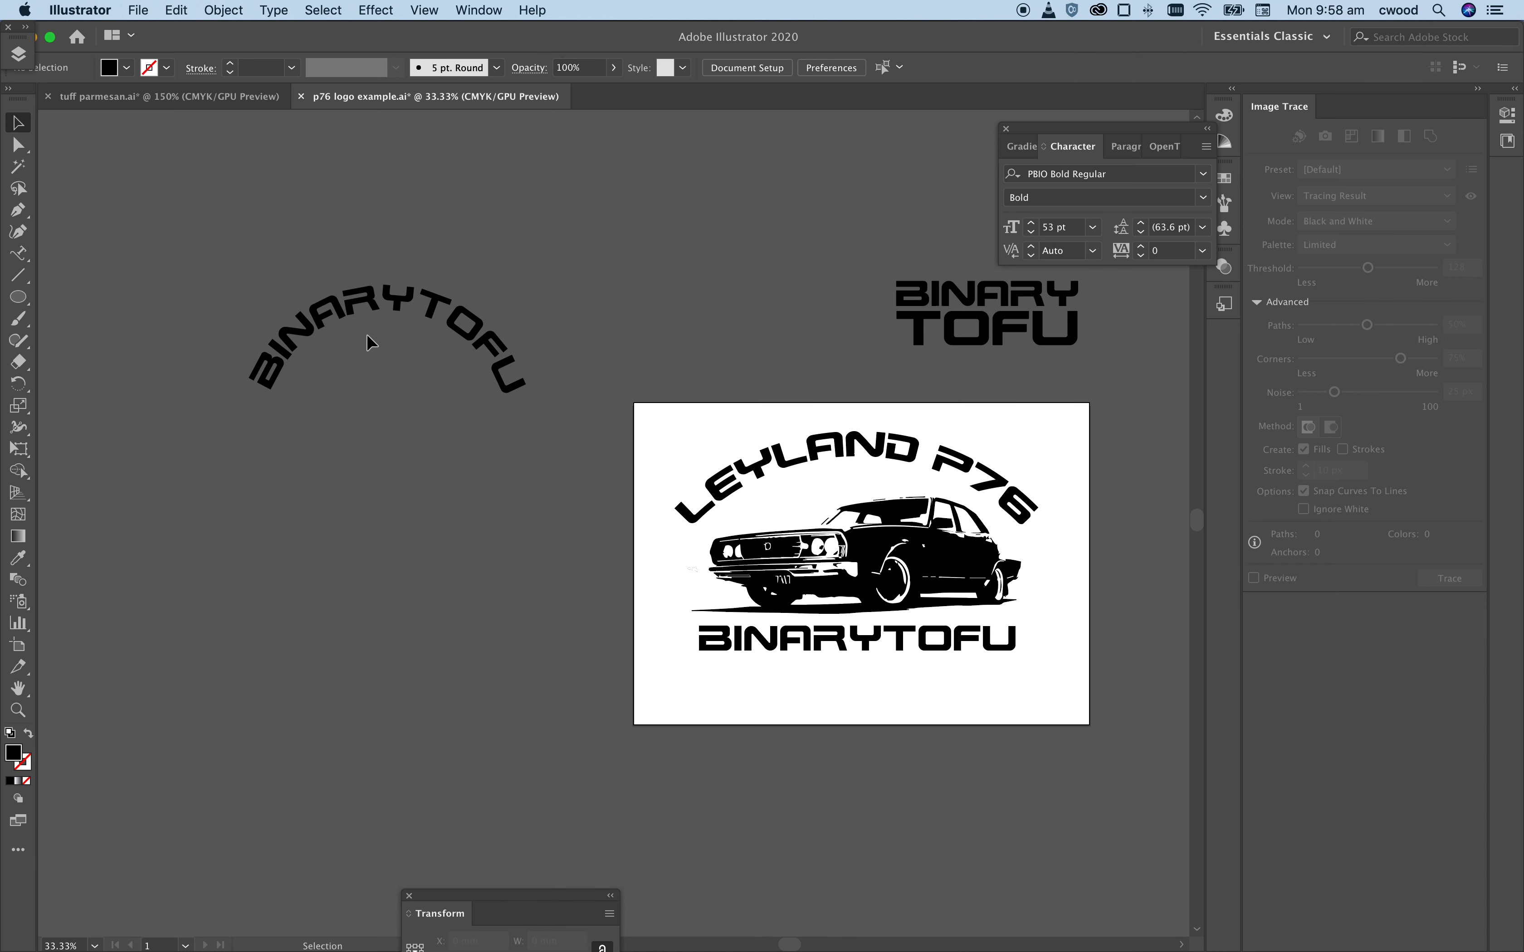
# Move the curved BINARYTOFU text over the LEYLAND P76 lettering, then shift it up to the artboard's upper-left corner
pyautogui.moveTo(326, 312); pyautogui.dragTo(746, 342)
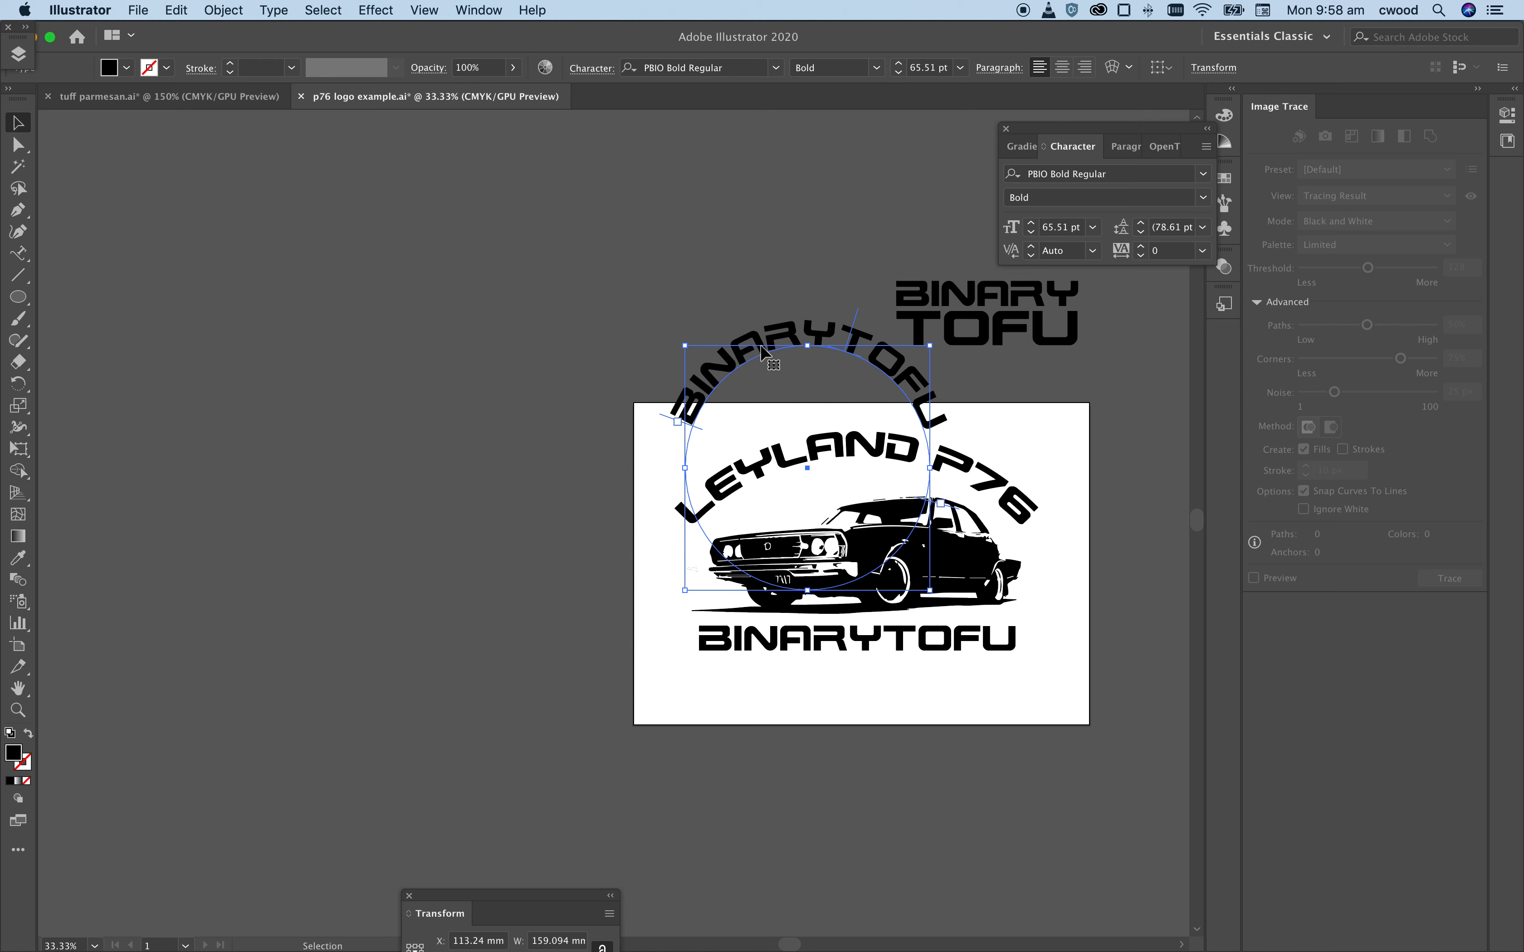
pyautogui.click(982, 488)
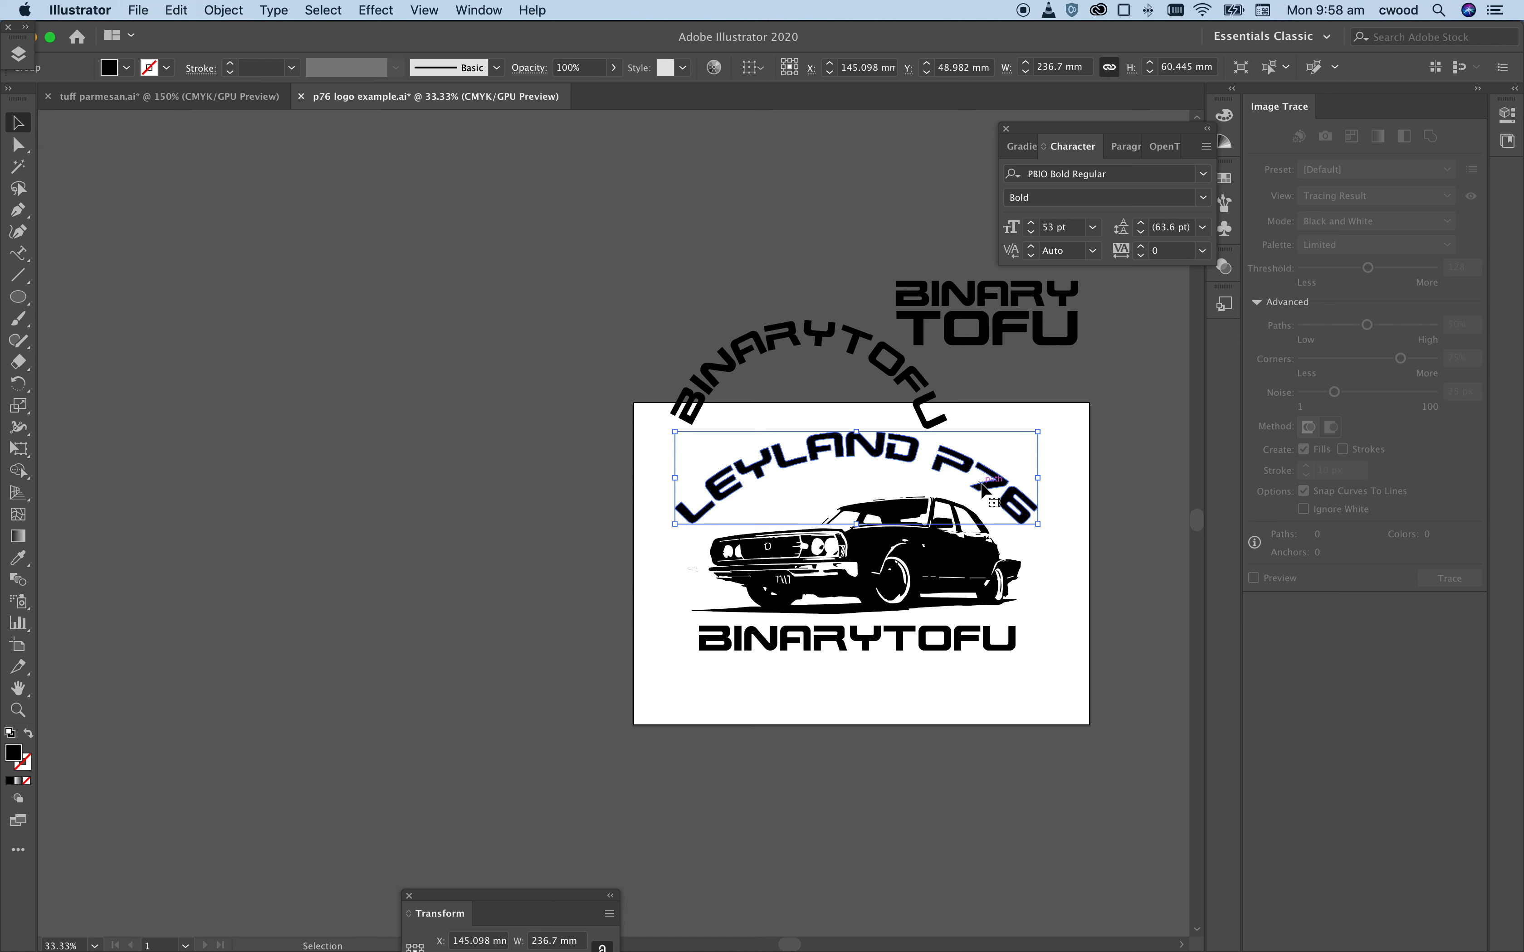
pyautogui.click(781, 334)
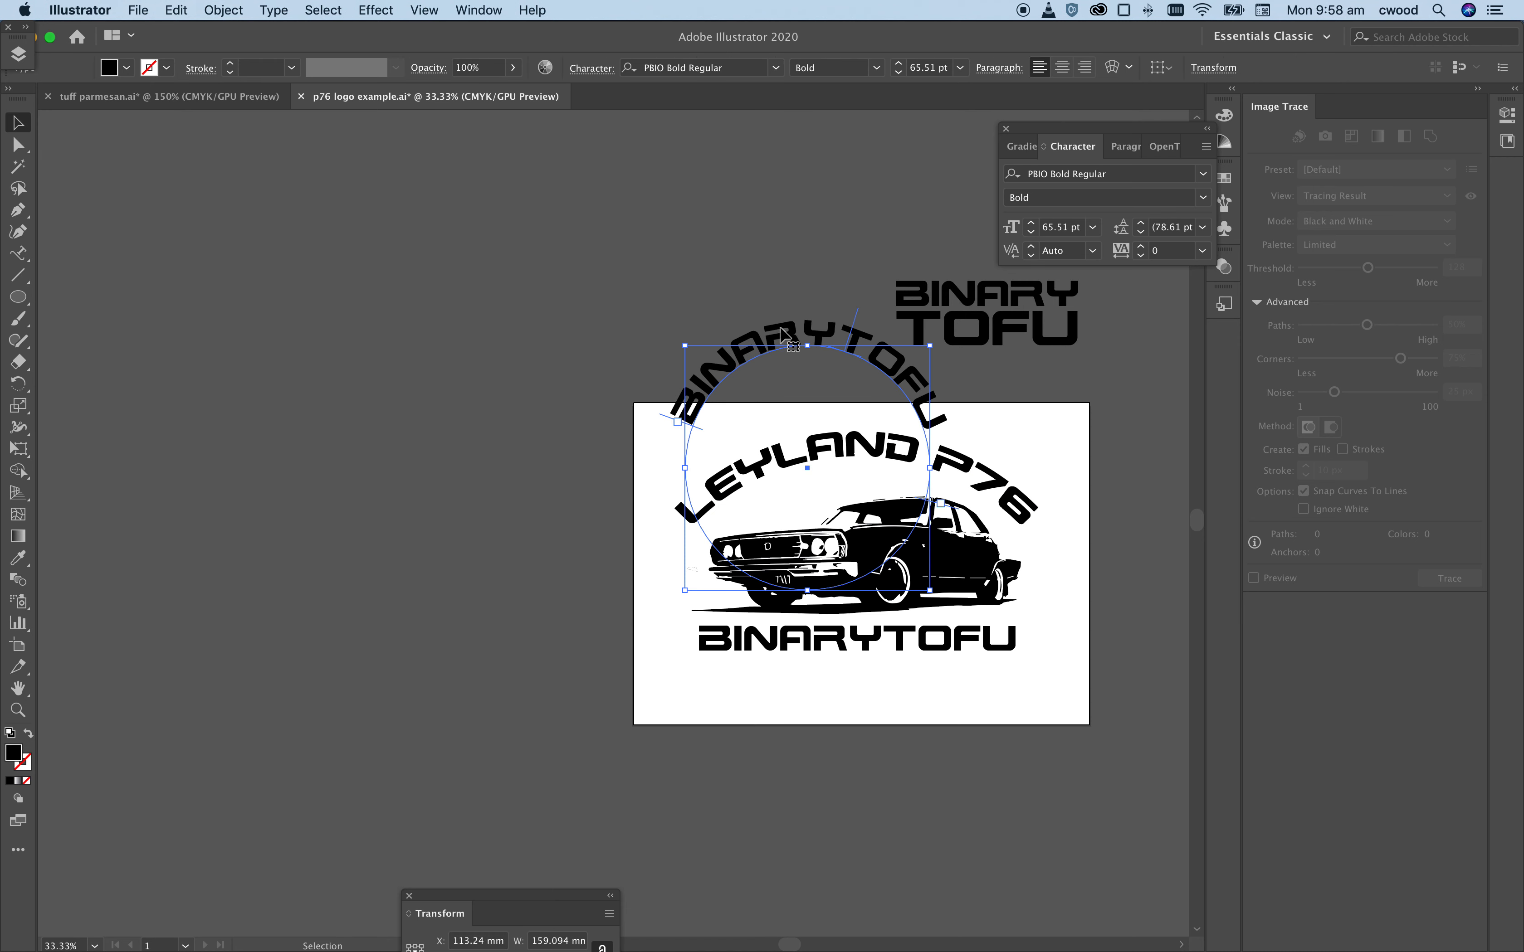
pyautogui.moveTo(779, 328); pyautogui.dragTo(689, 268)
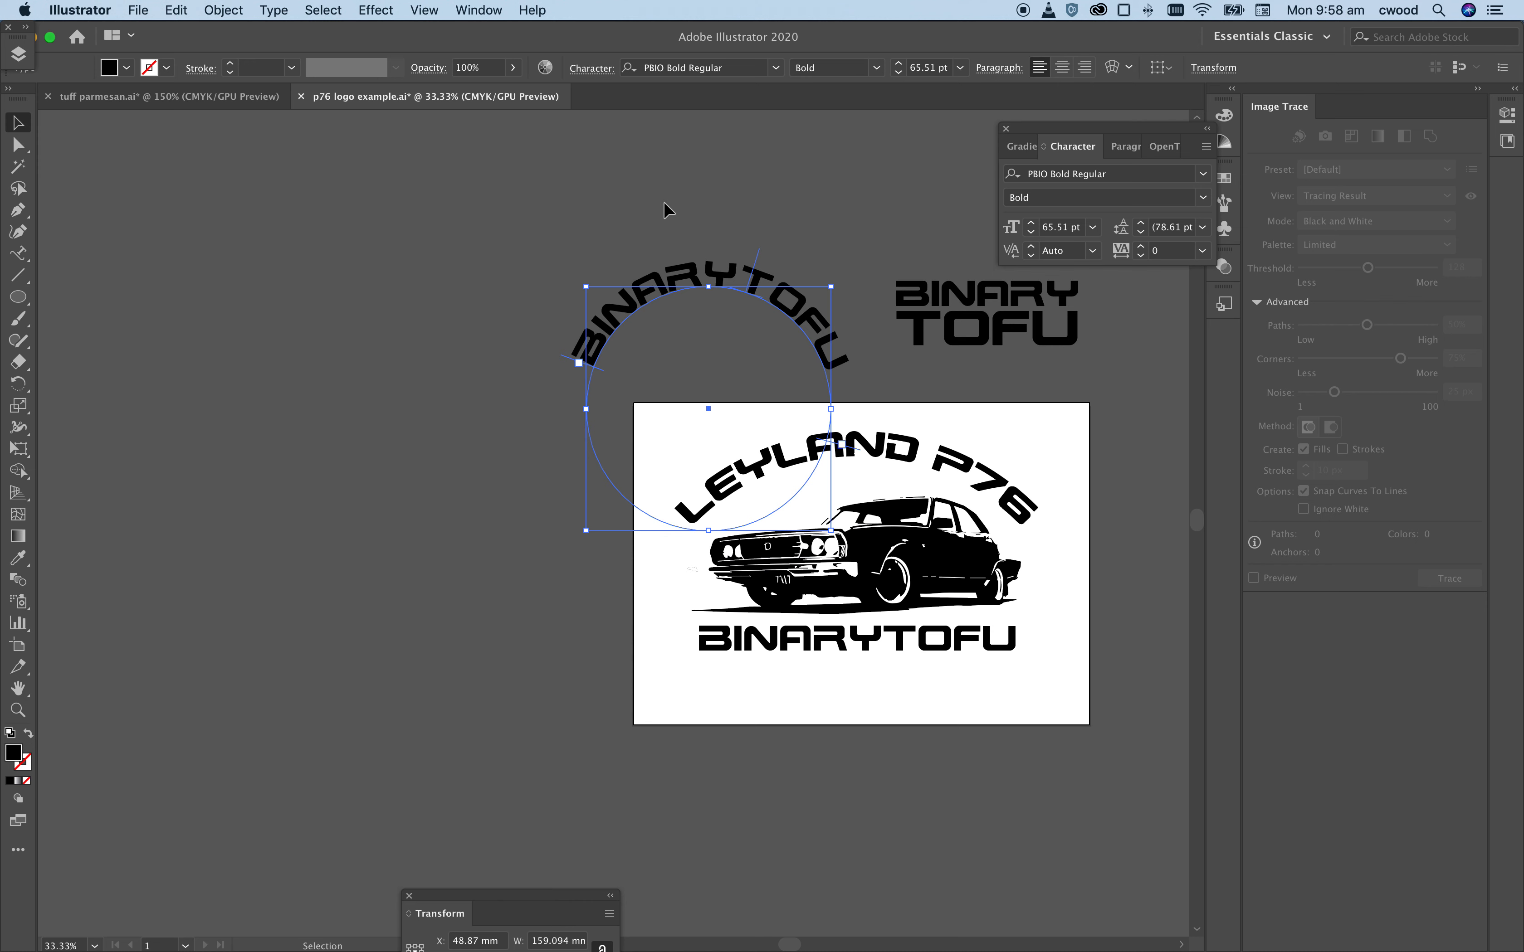
pyautogui.click(957, 470)
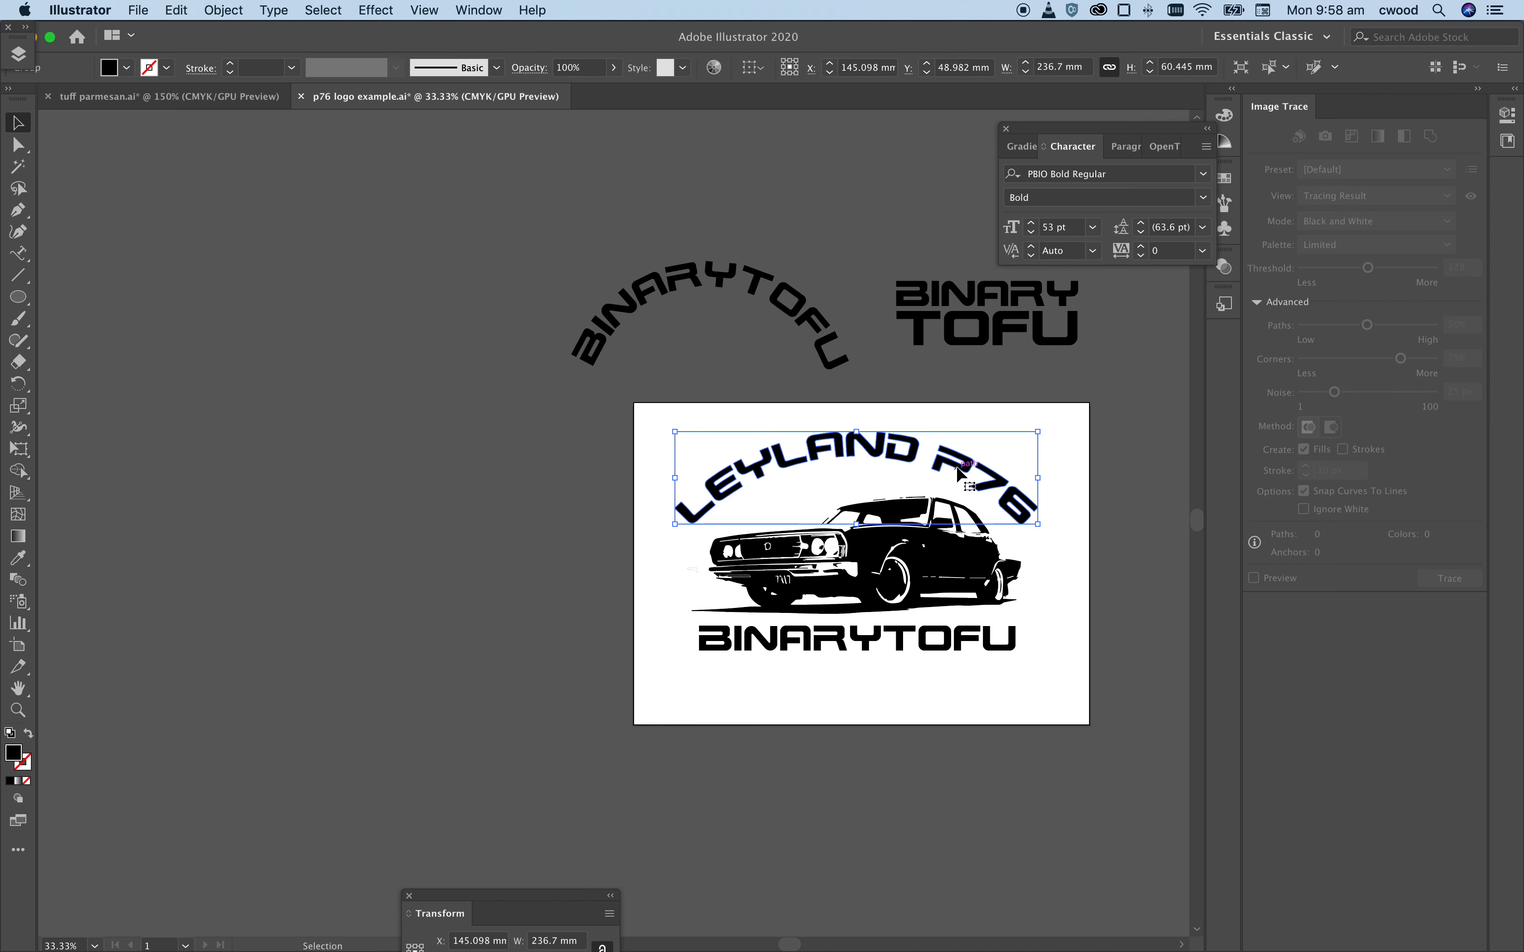
pyautogui.click(819, 344)
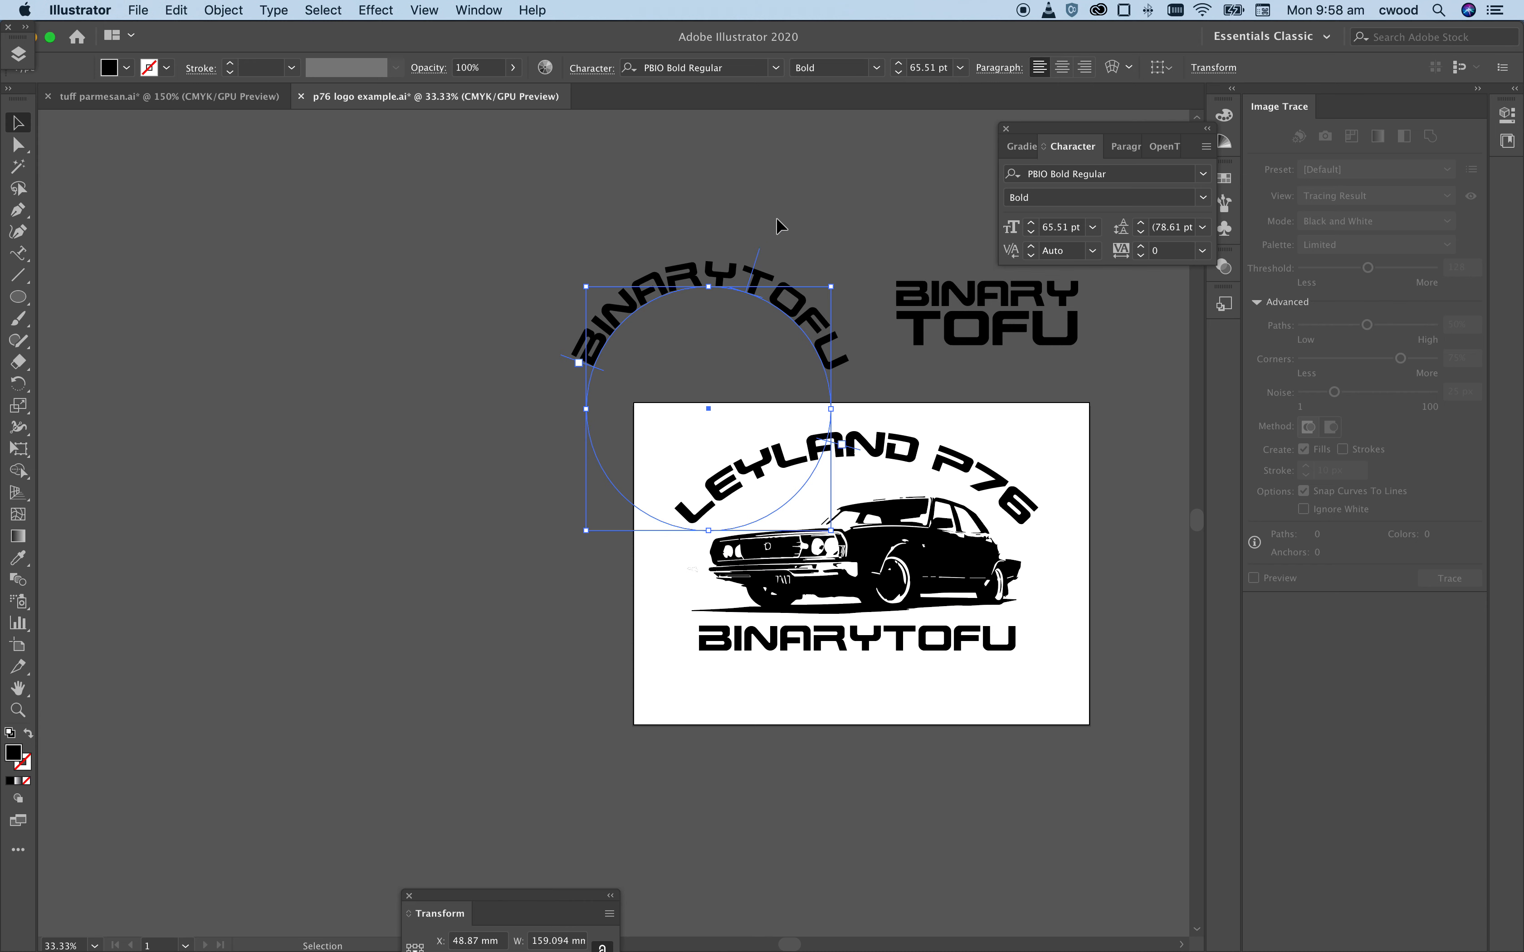
pyautogui.click(785, 236)
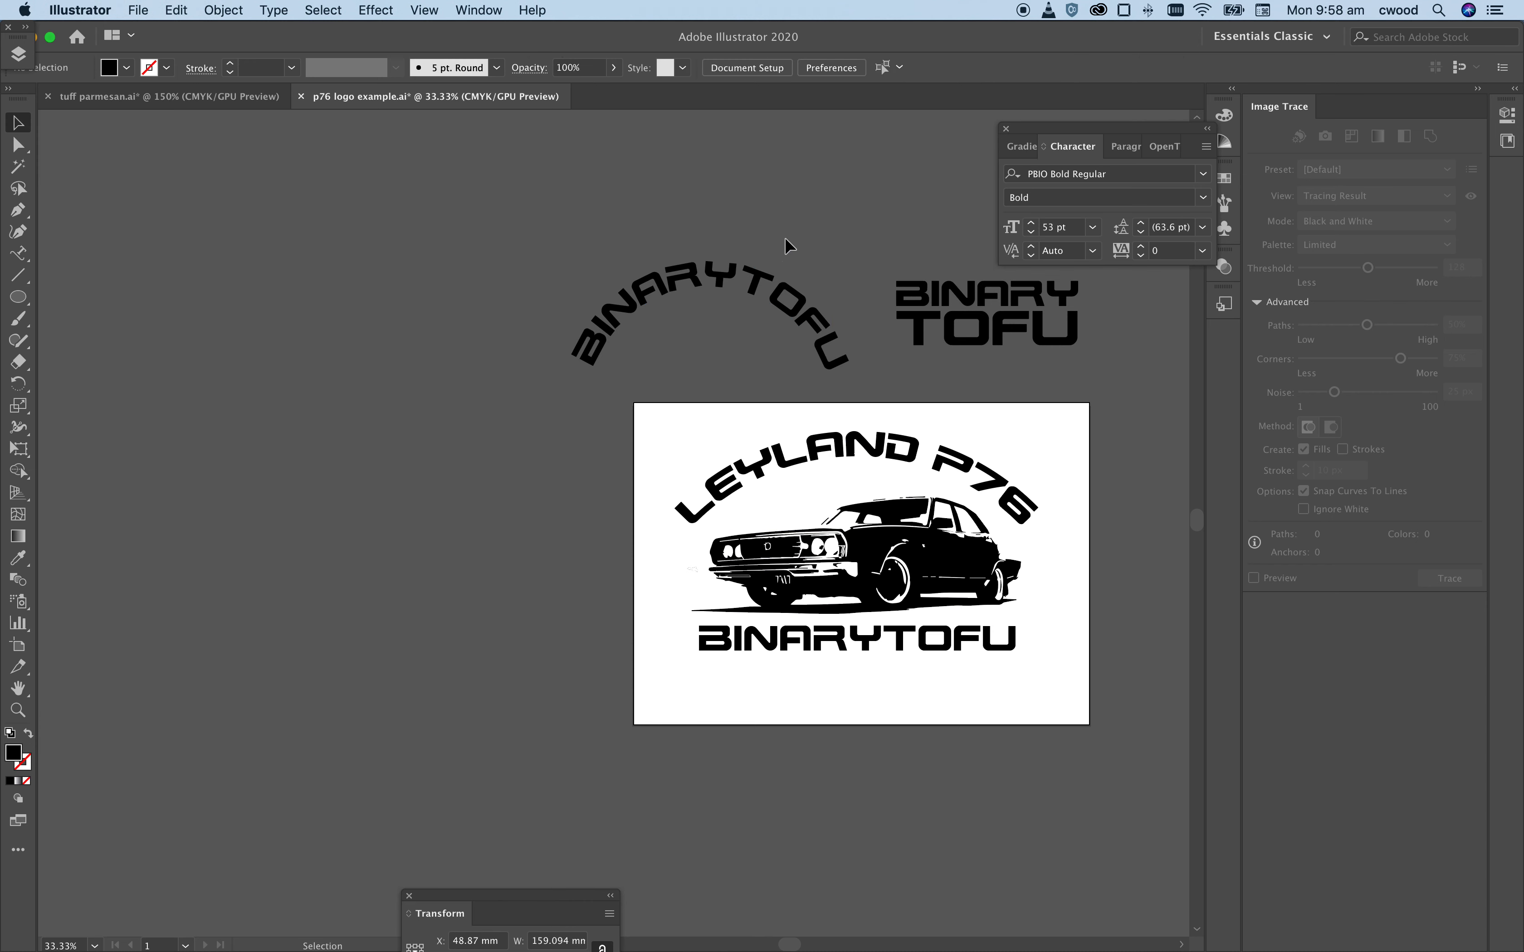
pyautogui.click(765, 274)
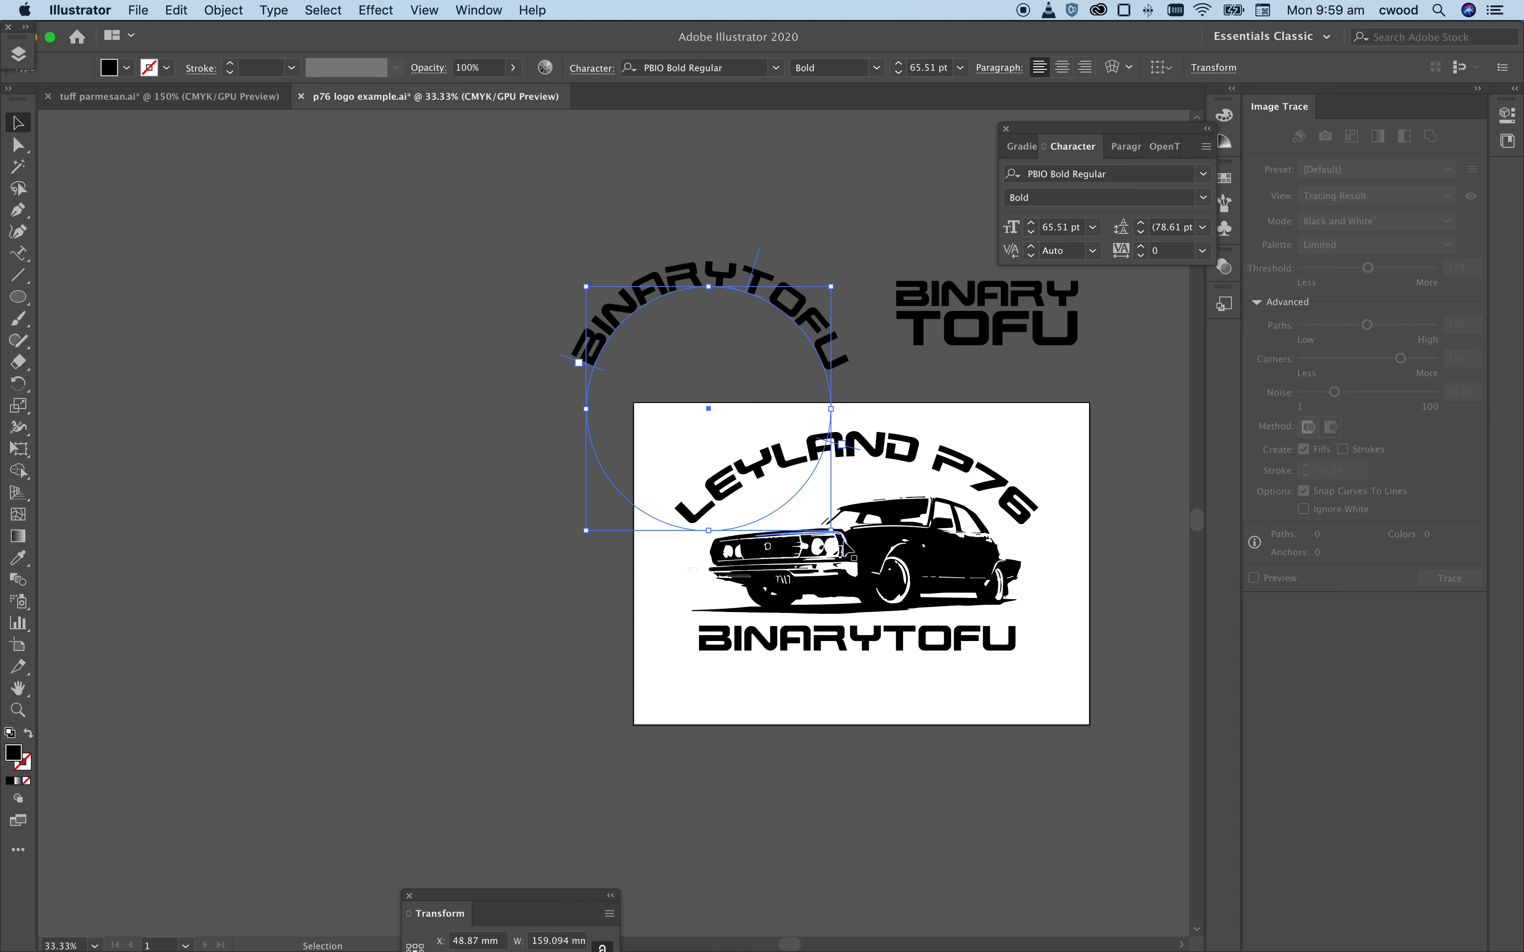
# Move the curved BINARYTOFU text further up and clear the artboard by moving the whole car logo to the pasteboard on its left
pyautogui.click(1038, 663)
pyautogui.moveTo(758, 301); pyautogui.dragTo(769, 197)
pyautogui.moveTo(1085, 481); pyautogui.dragTo(616, 695)
pyautogui.moveTo(906, 569); pyautogui.dragTo(484, 573)
pyautogui.click(504, 392)
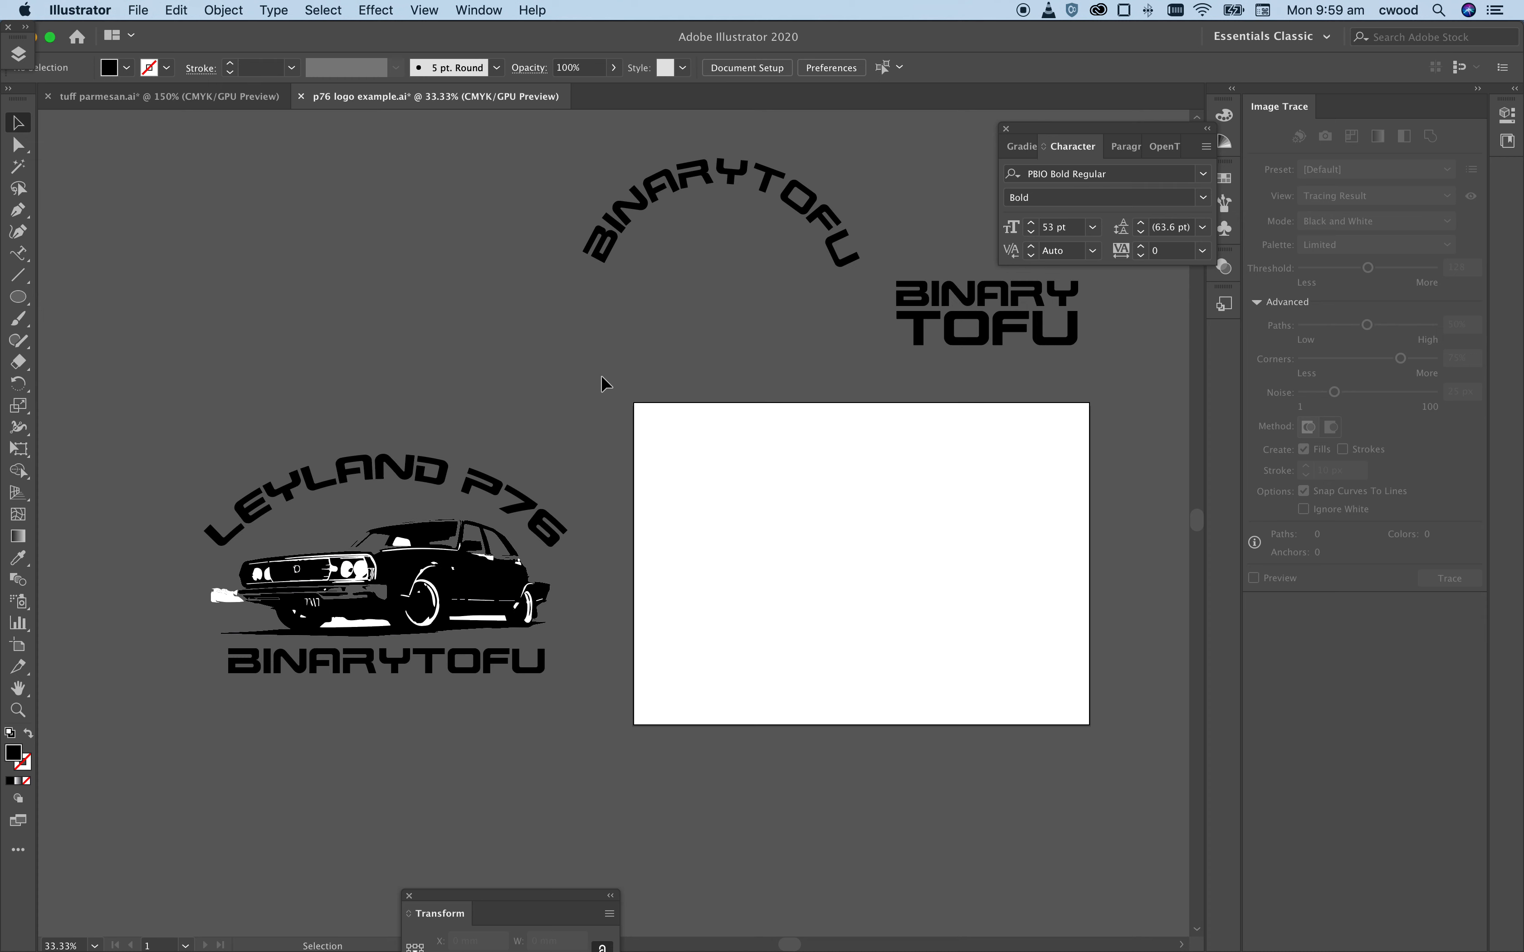
# Place the curved BINARYTOFU text near the top of the empty artboard, centered horizontally at X 148.5 mm
pyautogui.moveTo(699, 184); pyautogui.dragTo(863, 512)
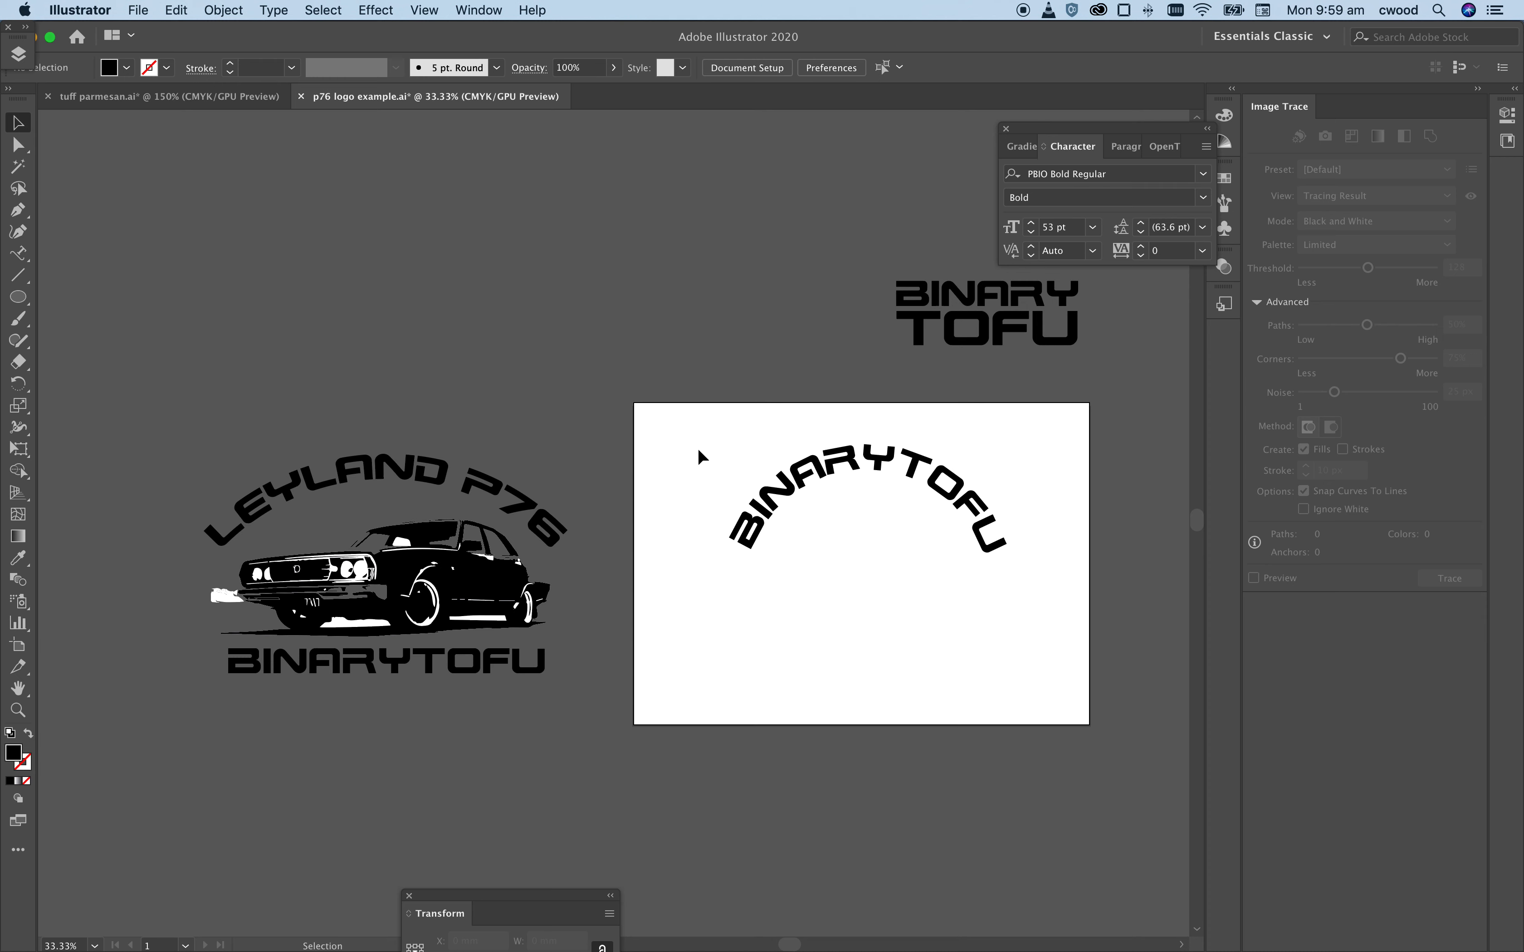
pyautogui.click(875, 459)
pyautogui.moveTo(875, 459); pyautogui.dragTo(875, 445)
pyautogui.click(1024, 524)
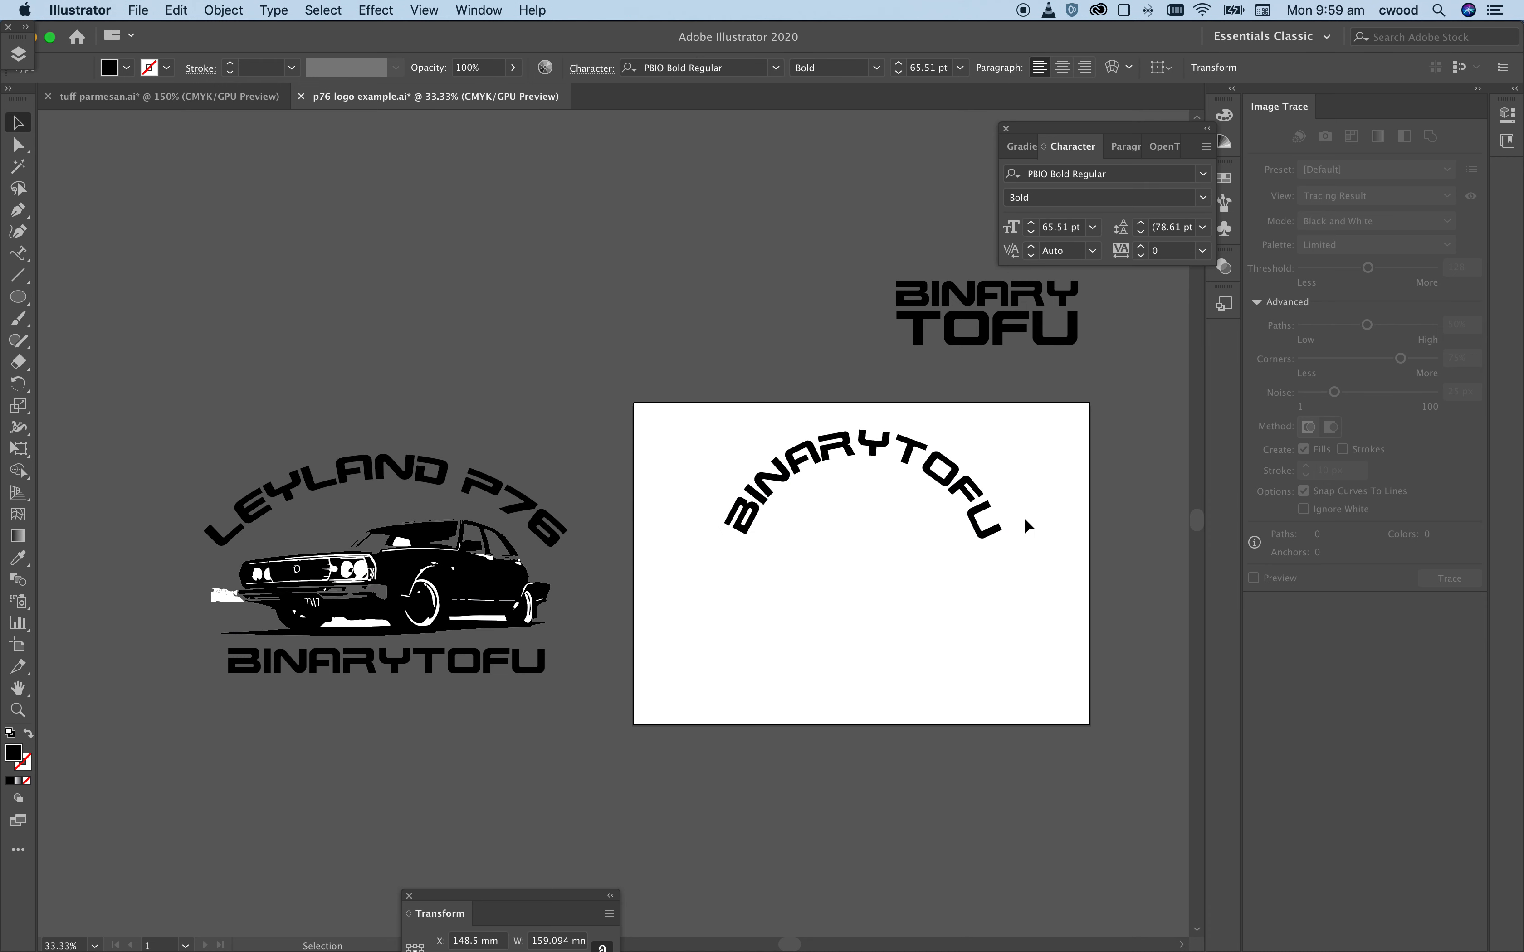
# Draw a circle about 206 mm in diameter outward from near the artboard's center, enclosing the curved BINARYTOFU text
pyautogui.click(252, 572)
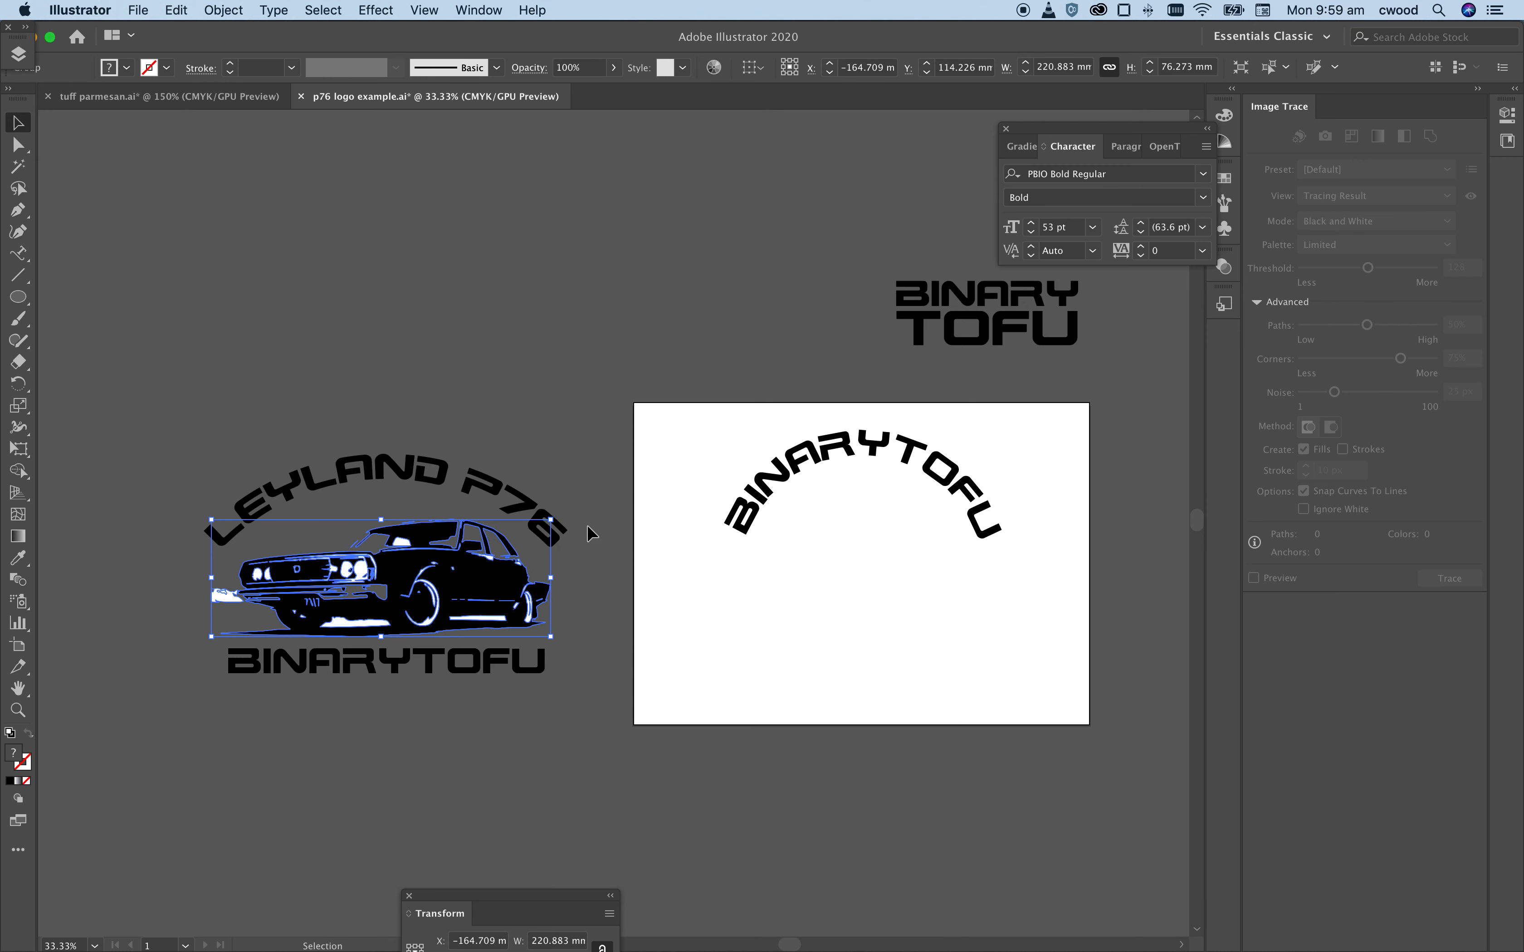
pyautogui.press('super+equal')
pyautogui.press('super+equal')
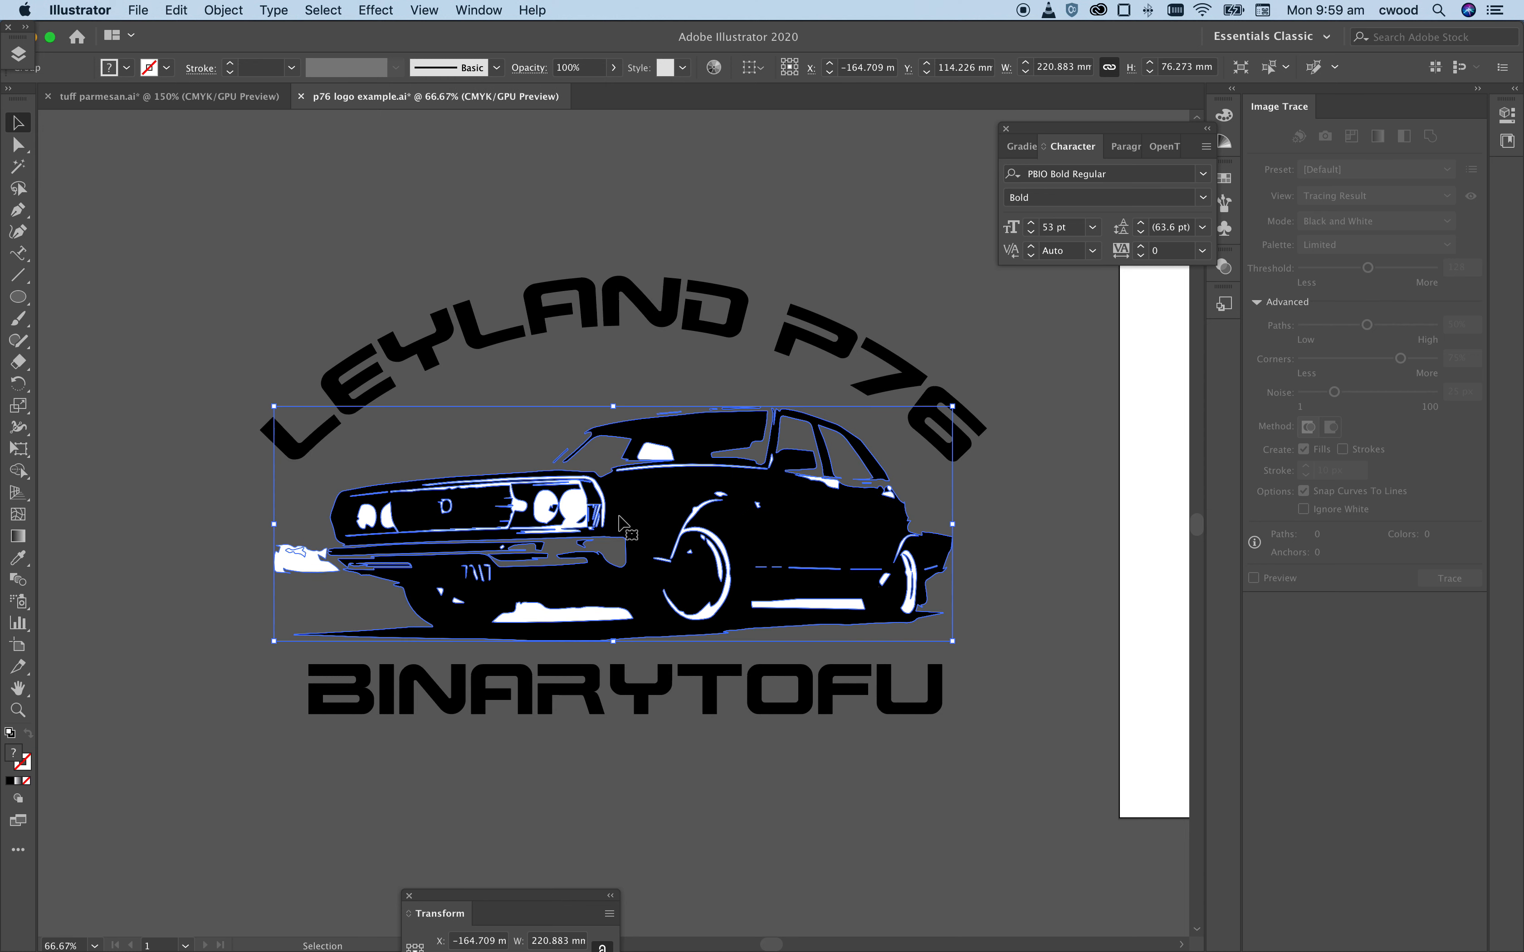
pyautogui.hscroll(-2, 619, 516)
pyautogui.scroll(-1, 619, 515)
pyautogui.hscroll(15, 620, 517)
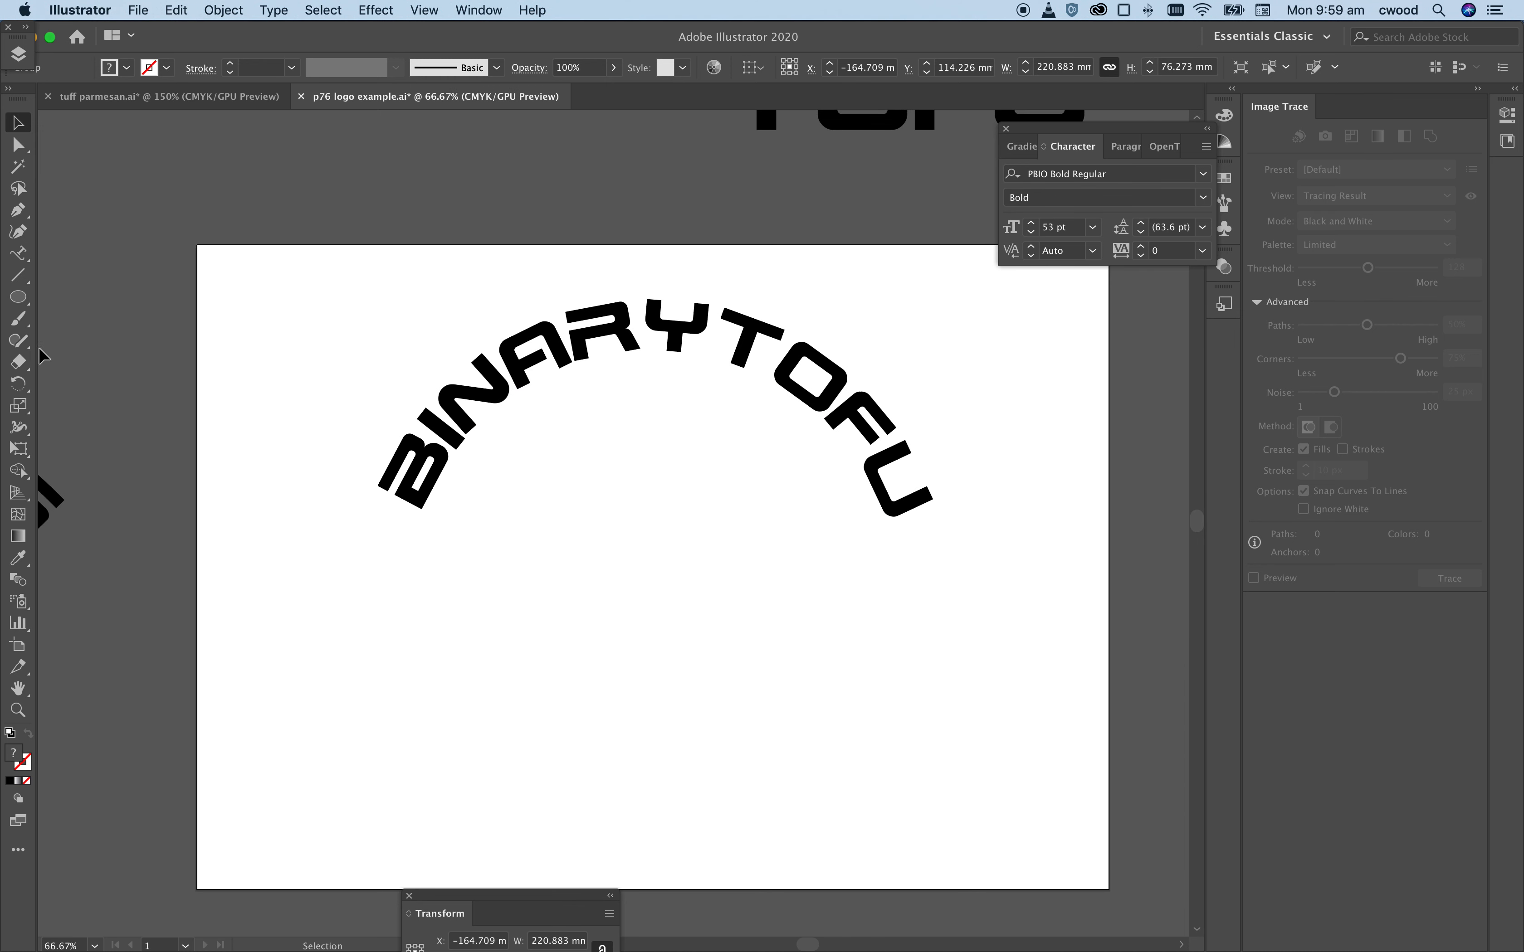
pyautogui.click(18, 296)
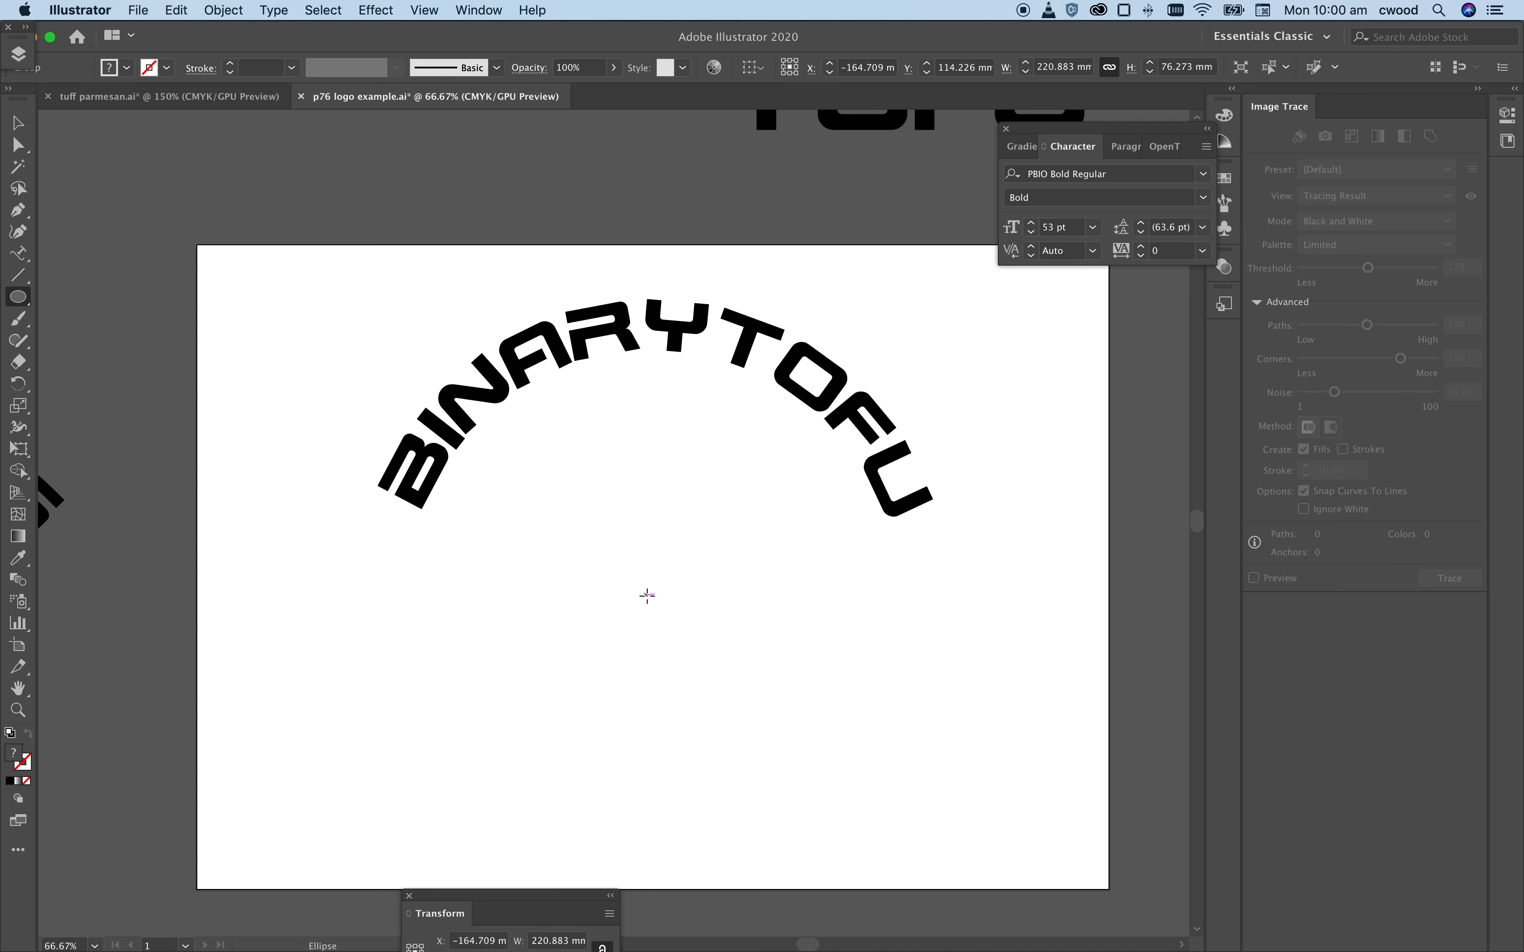
pyautogui.moveTo(646, 595)
pyautogui.mouseDown()
pyautogui.moveTo(718, 653)
pyautogui.moveTo(868, 705)
pyautogui.moveTo(987, 780)
pyautogui.moveTo(650, 599)
pyautogui.moveTo(849, 706)
pyautogui.moveTo(905, 751)
pyautogui.moveTo(837, 712)
pyautogui.moveTo(962, 814)
pyautogui.mouseUp()
# Swap the circle's fill and stroke to give it a 1 pt black outline, and center it horizontally at X 148.5 mm
pyautogui.click(16, 122)
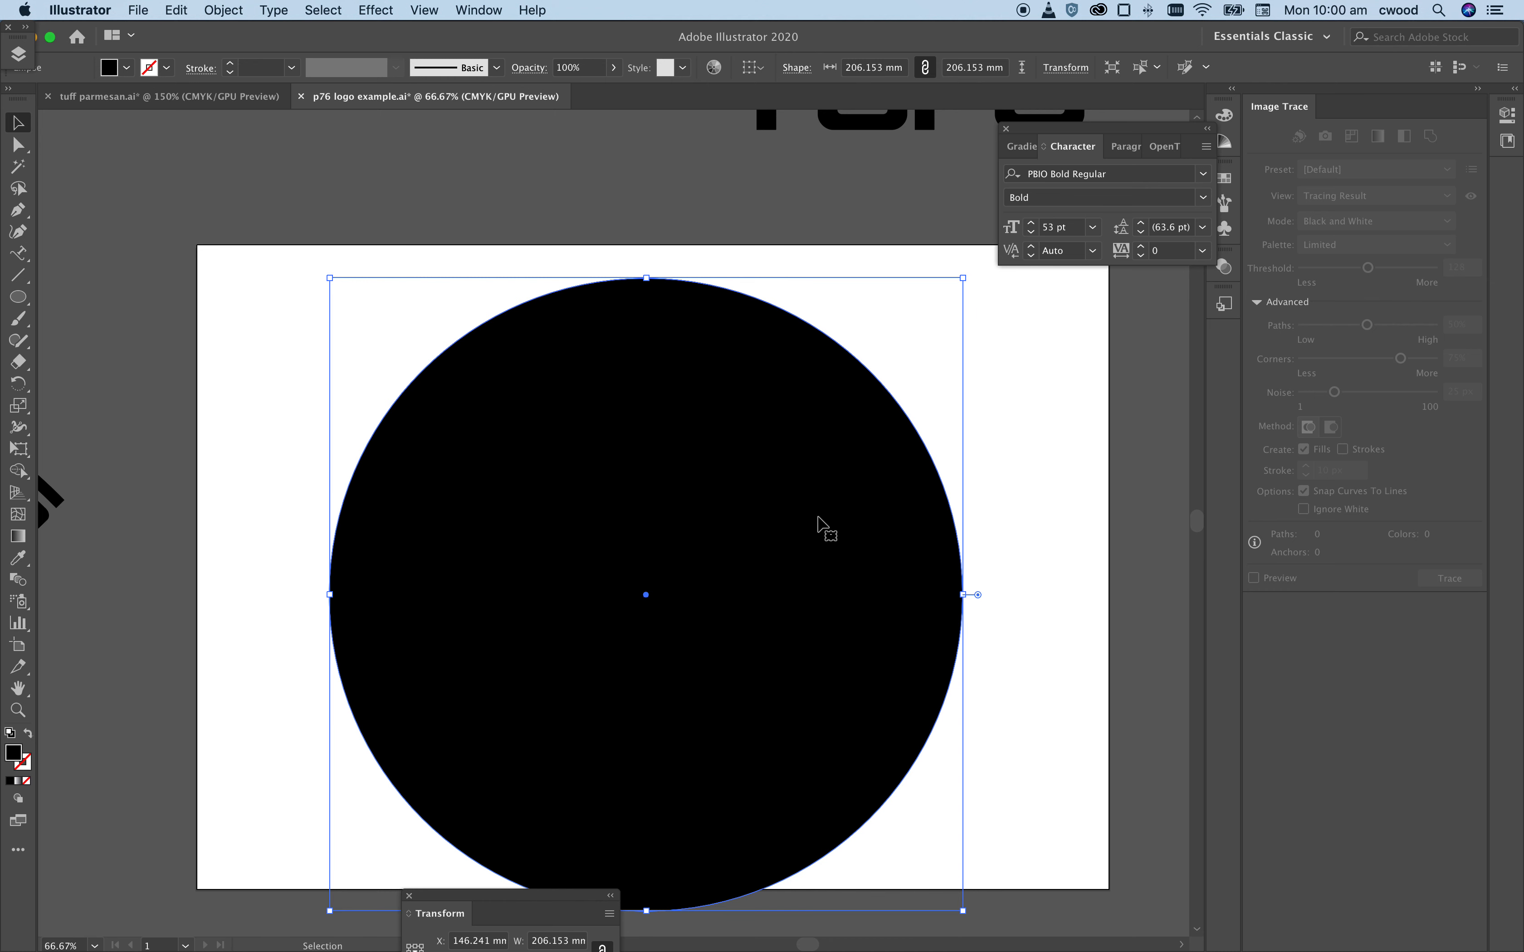
pyautogui.click(26, 764)
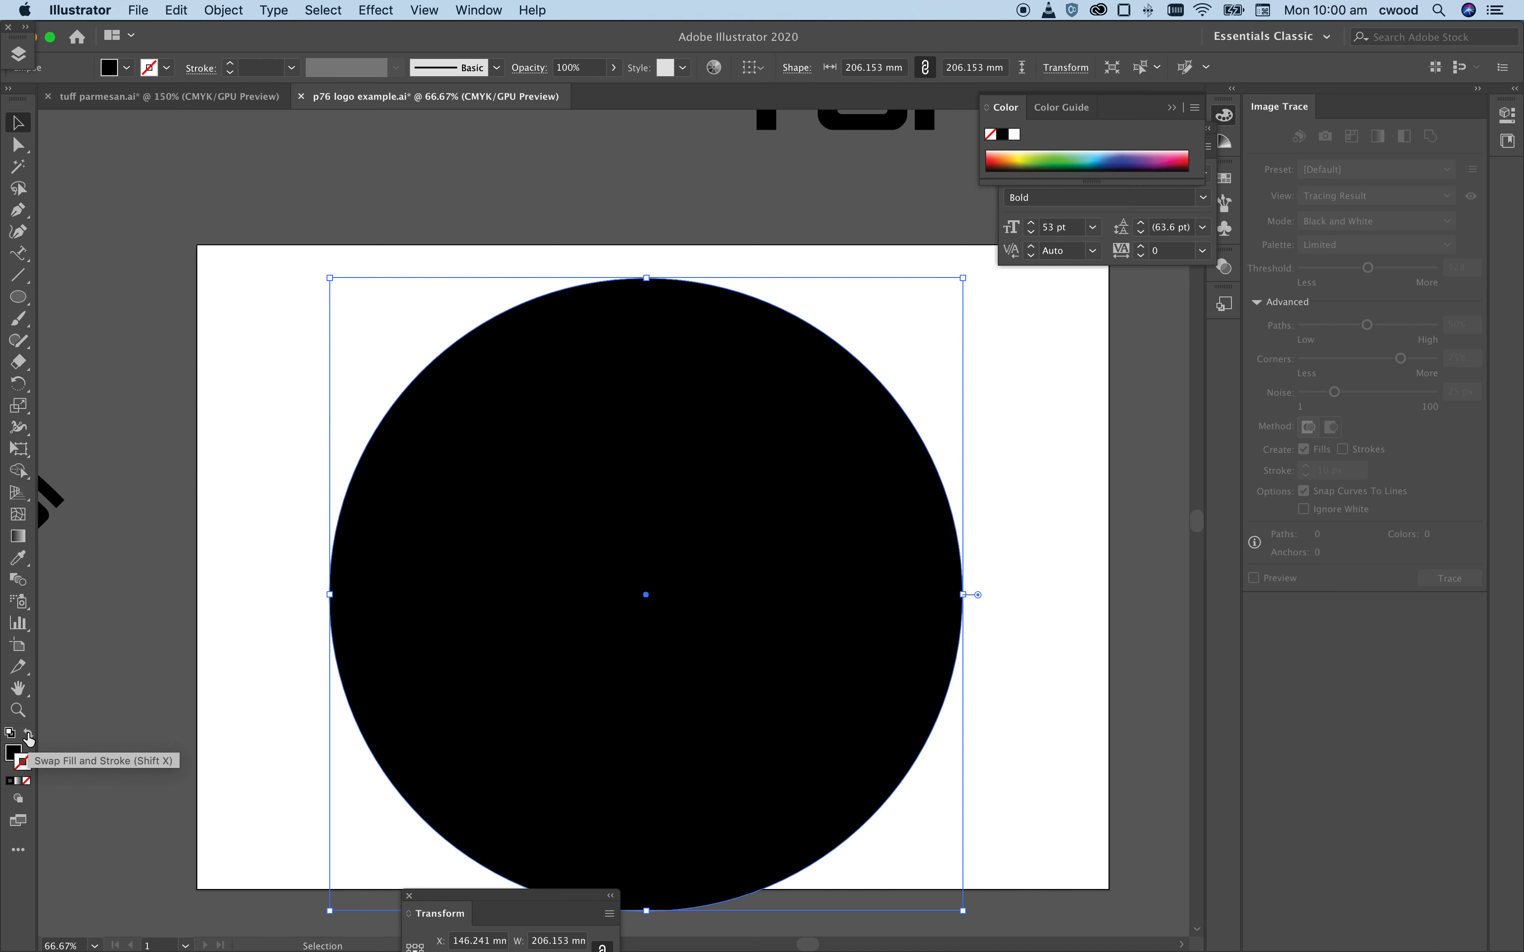
pyautogui.click(29, 740)
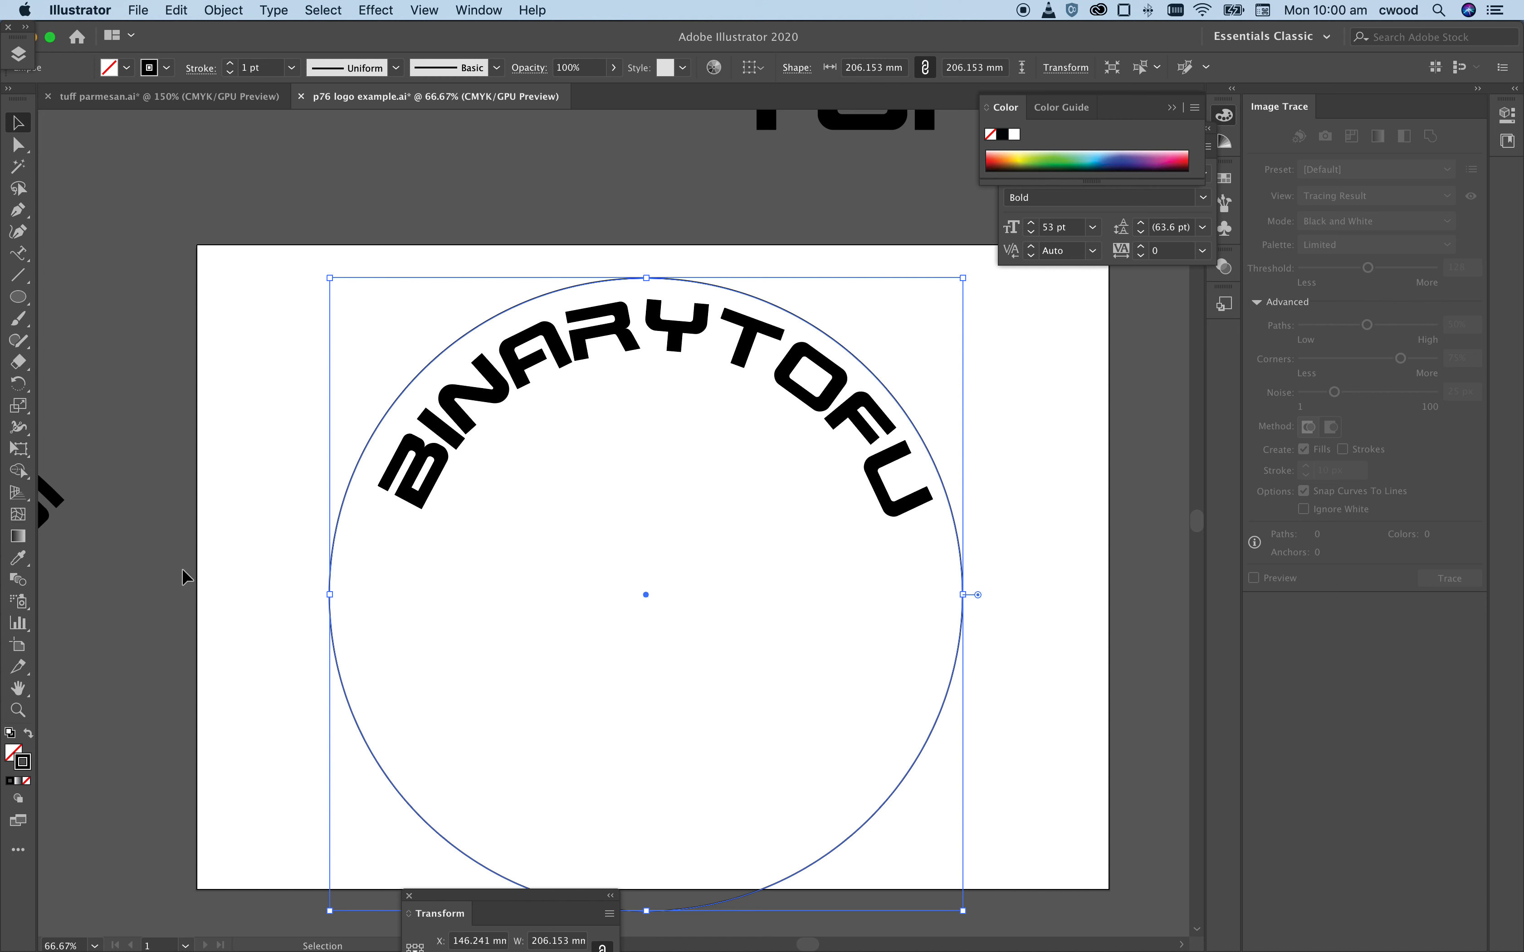
pyautogui.moveTo(350, 509); pyautogui.dragTo(354, 511)
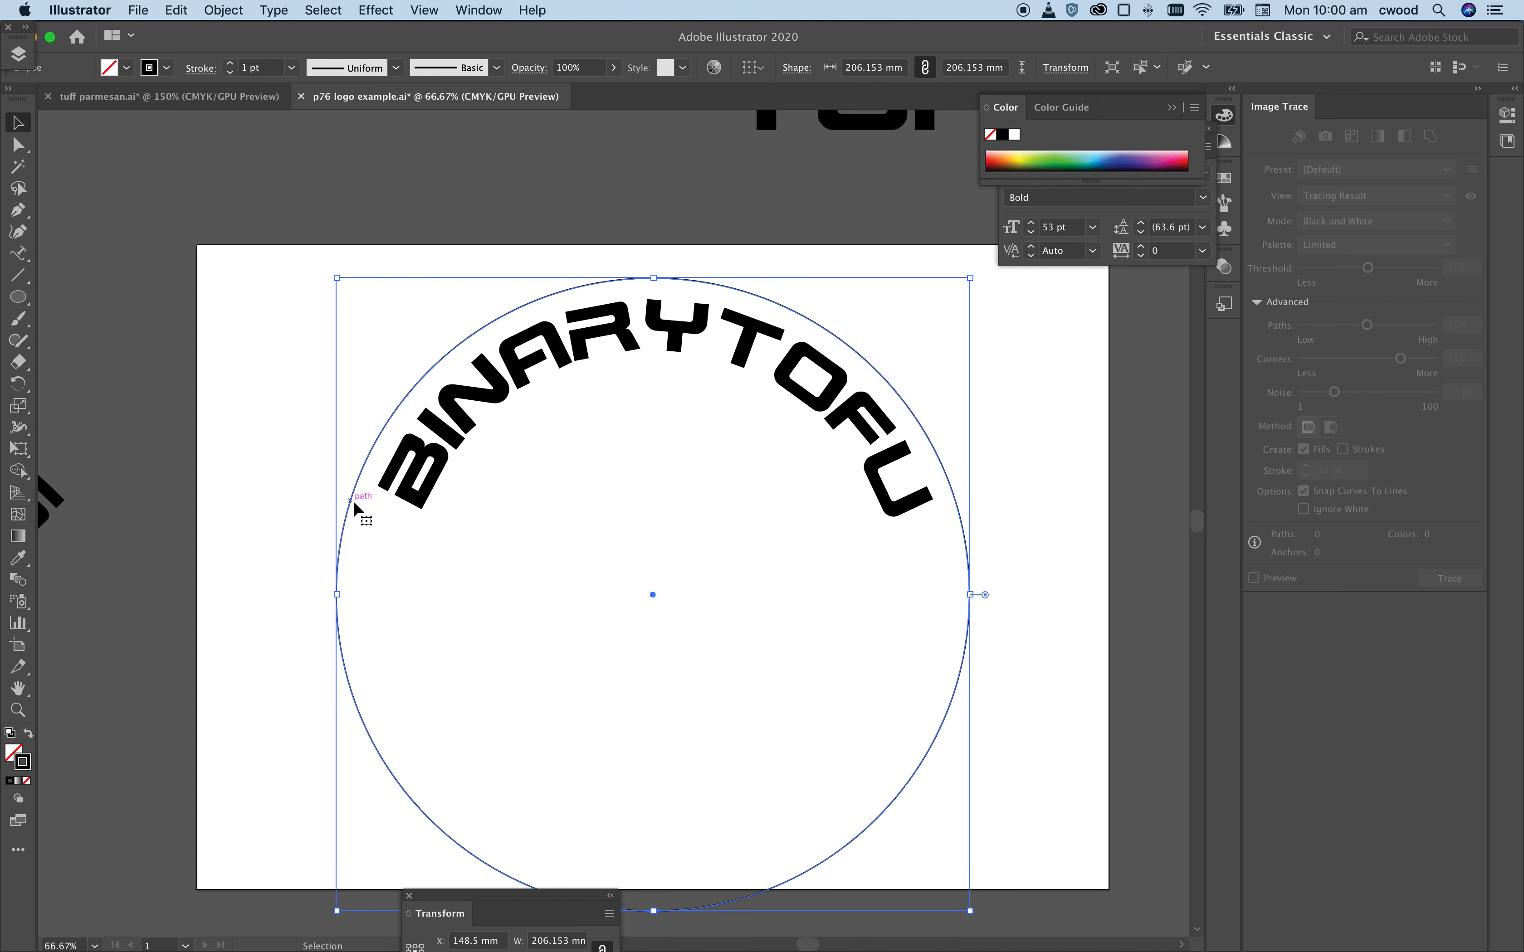
# Scale the circle and curved BINARYTOFU text down together so the circle is about 183 mm in diameter and fits inside the artboard
pyautogui.press('super+shift+b')
pyautogui.press('super+shift+b')
pyautogui.scroll(-5, 616, 612)
pyautogui.moveTo(262, 208); pyautogui.dragTo(680, 517)
pyautogui.moveTo(969, 770); pyautogui.dragTo(905, 698)
pyautogui.scroll(2, 928, 648)
pyautogui.click(978, 588)
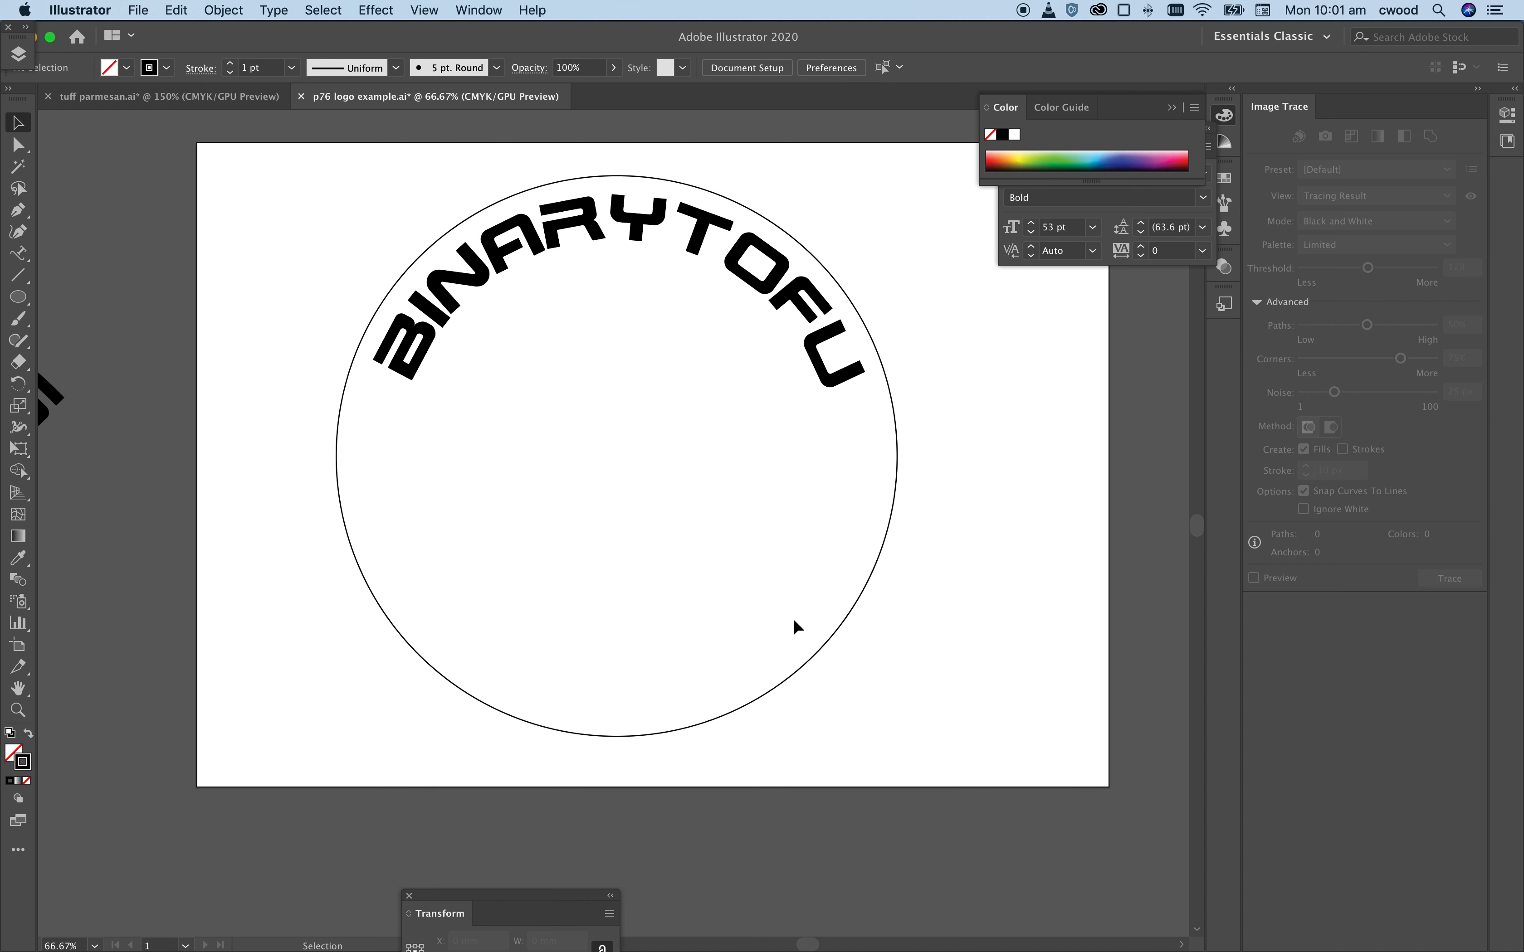
# Duplicate the outer circle in place and scale the copy about its center to about 134 mm, just inside the lettering
pyautogui.click(822, 645)
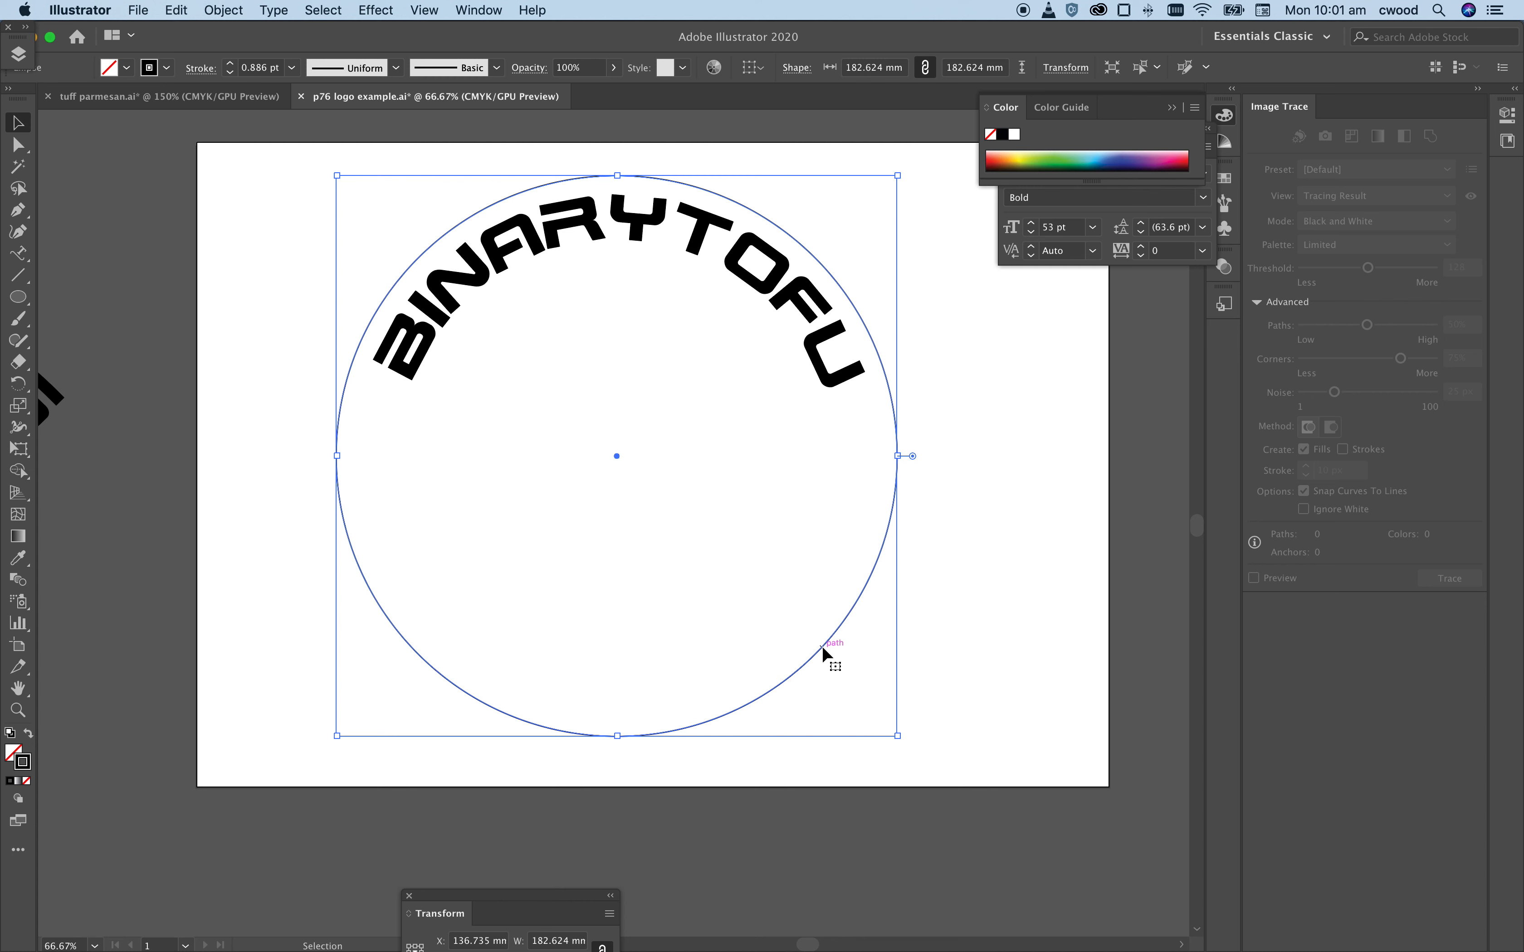
pyautogui.press('super')
pyautogui.moveTo(897, 736); pyautogui.dragTo(899, 668)
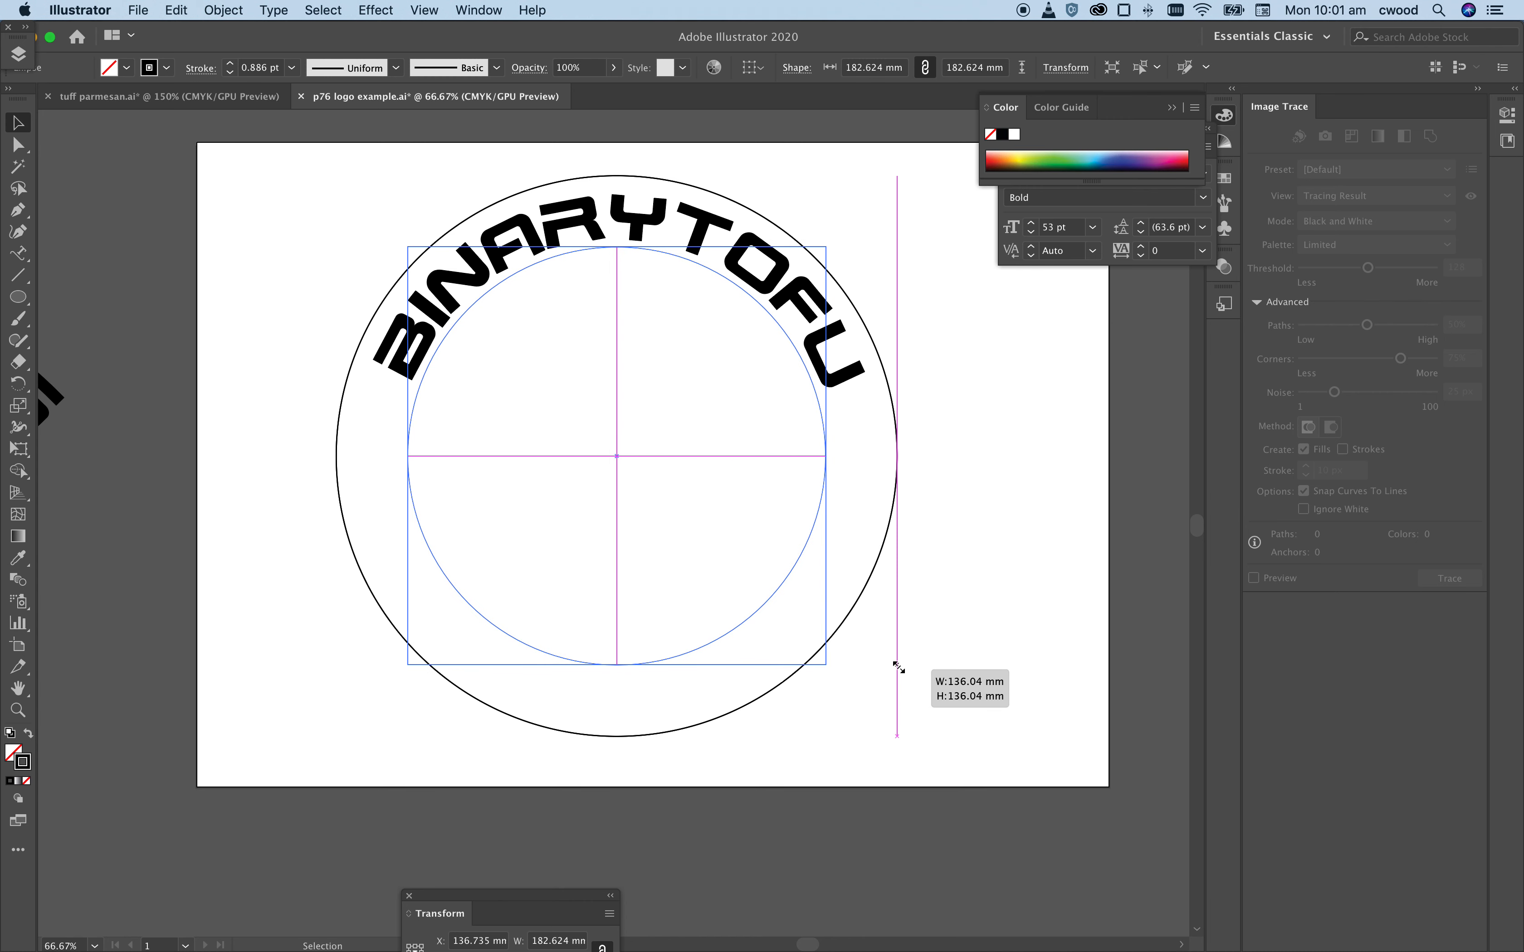
pyautogui.moveTo(898, 667); pyautogui.dragTo(895, 664)
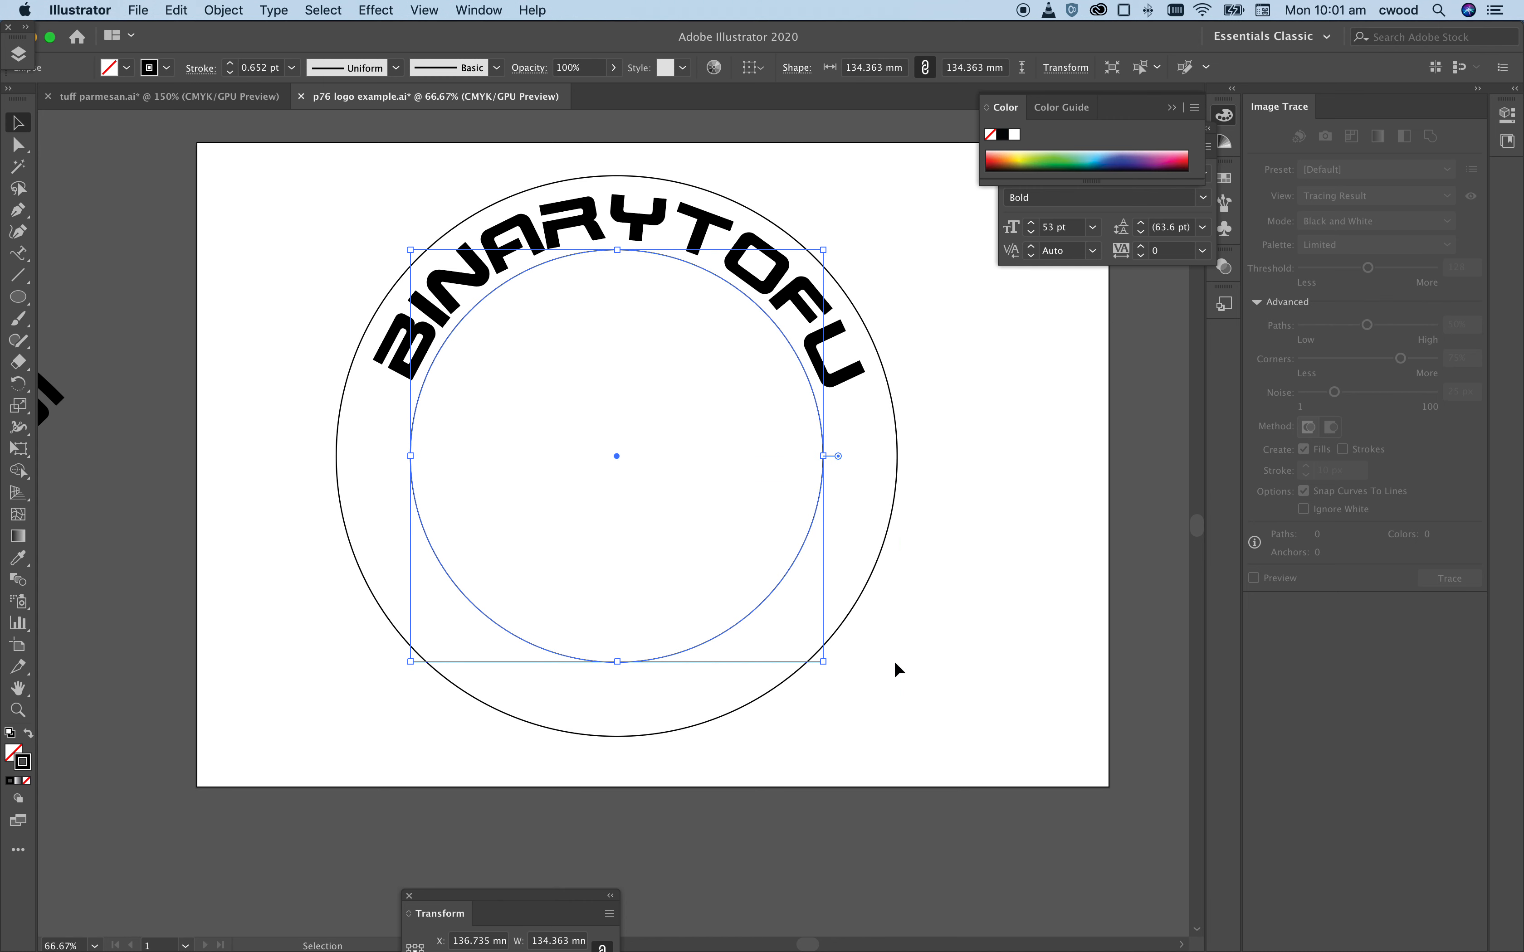
pyautogui.click(1053, 600)
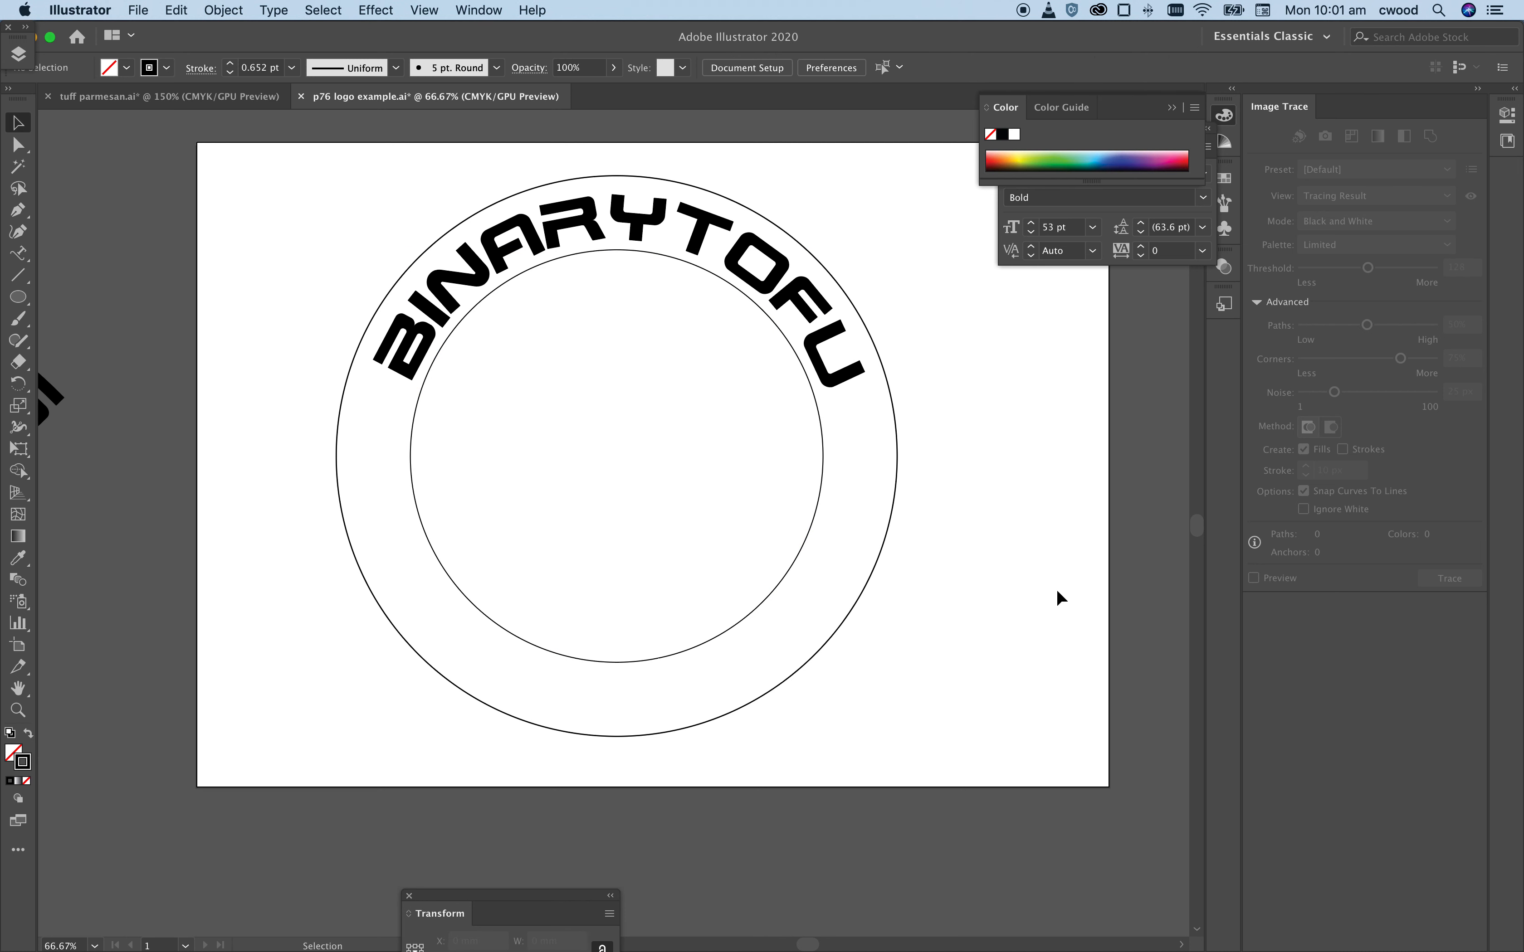
pyautogui.scroll(8, 1063, 587)
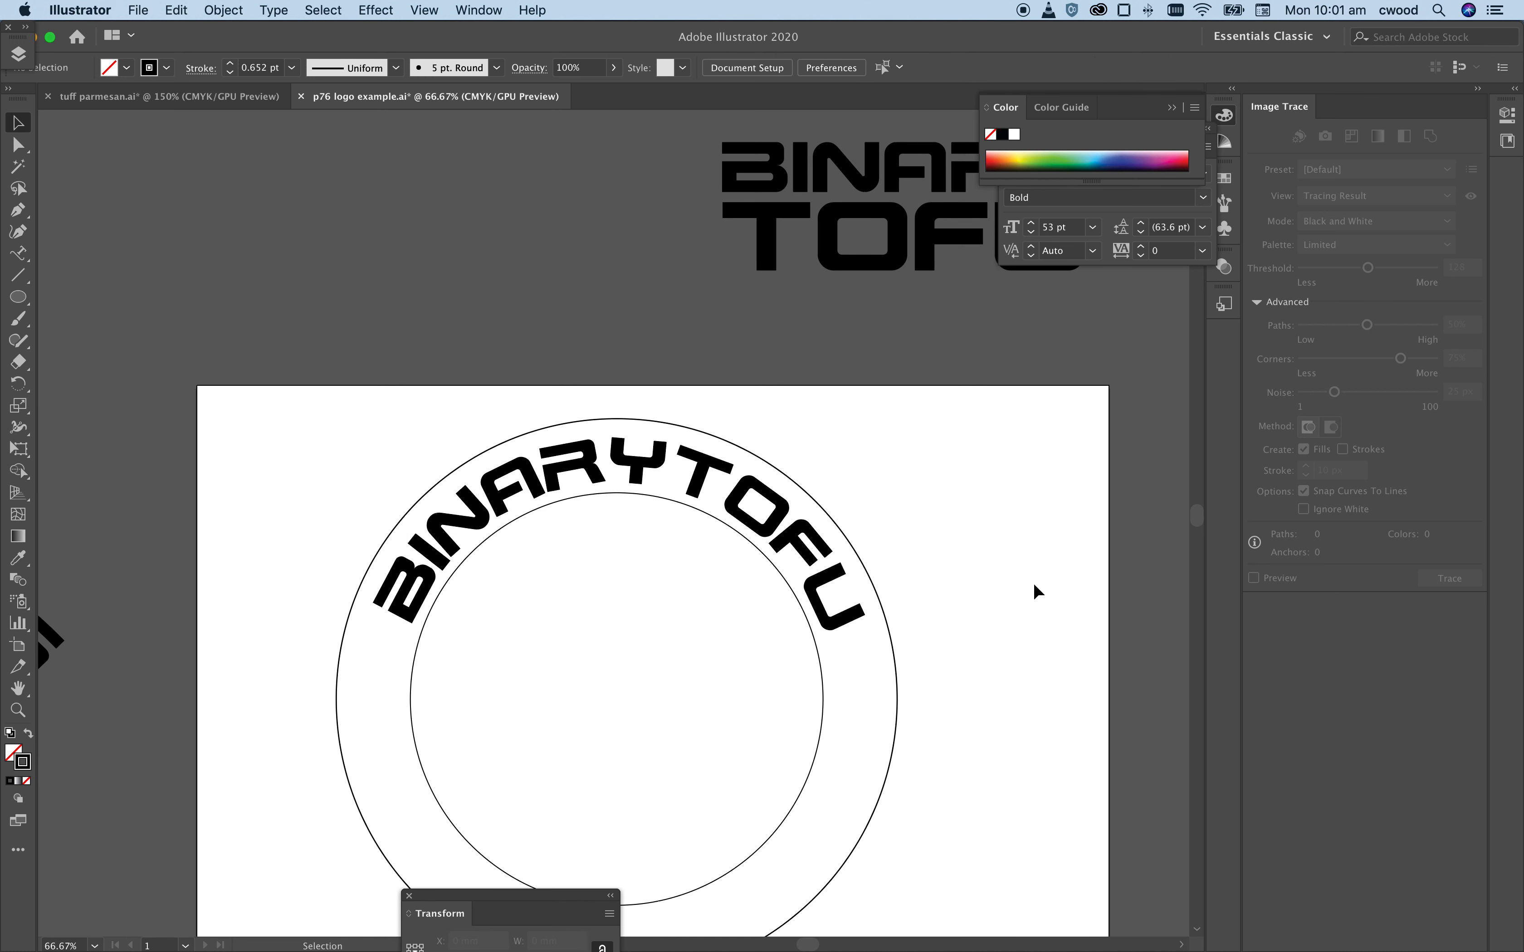
pyautogui.scroll(-7, 1034, 586)
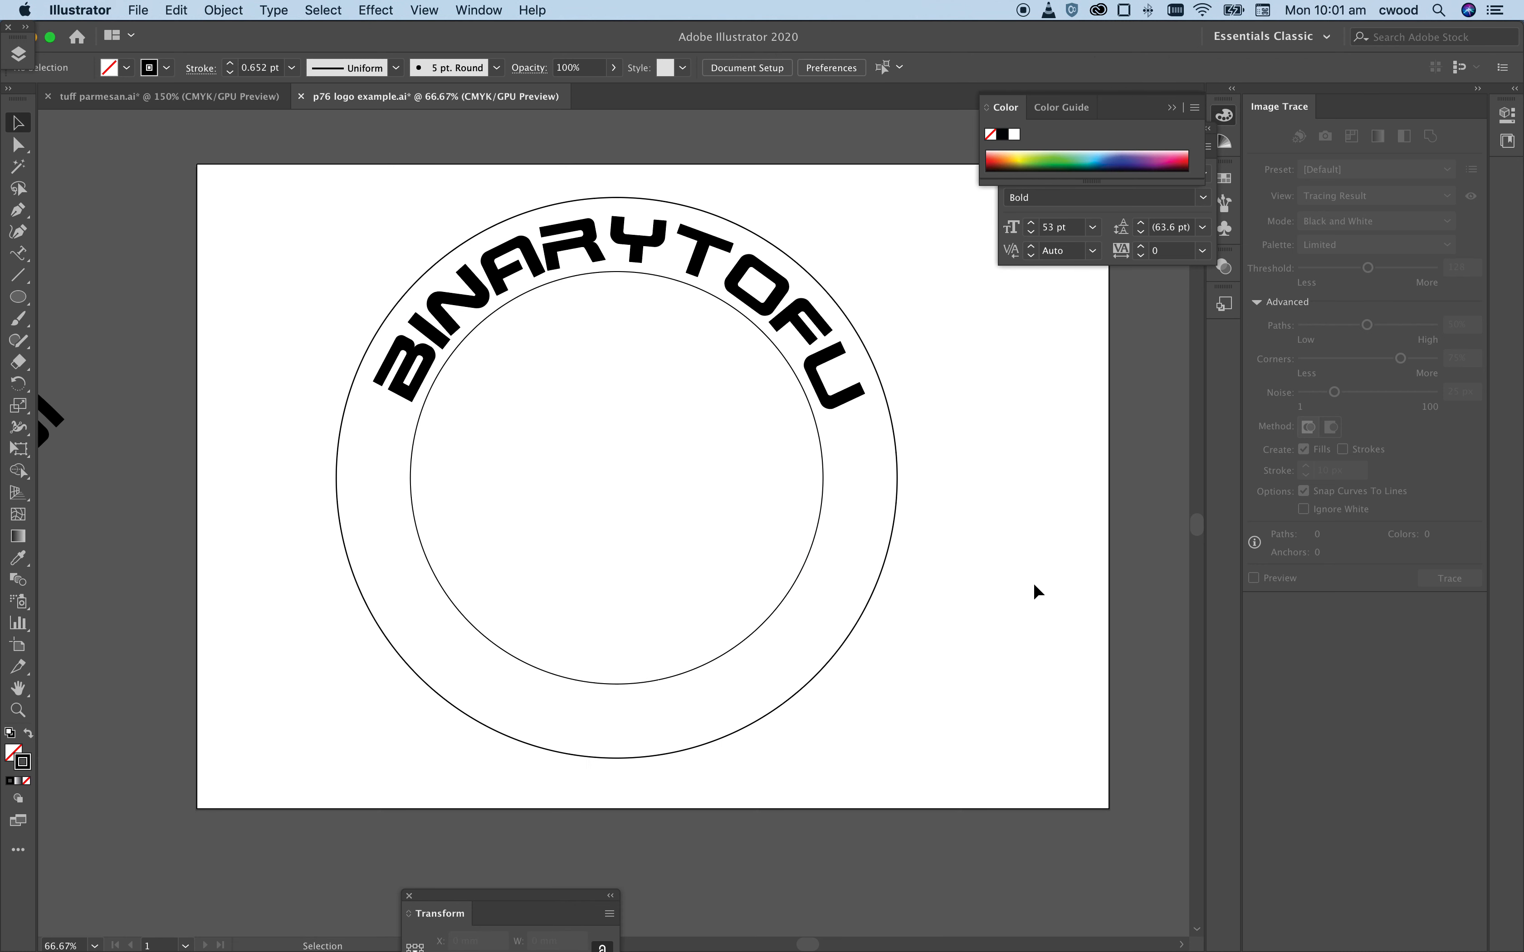
# Duplicate the inner circle in place and enlarge the copy concentrically to about 148 mm in diameter
pyautogui.click(804, 560)
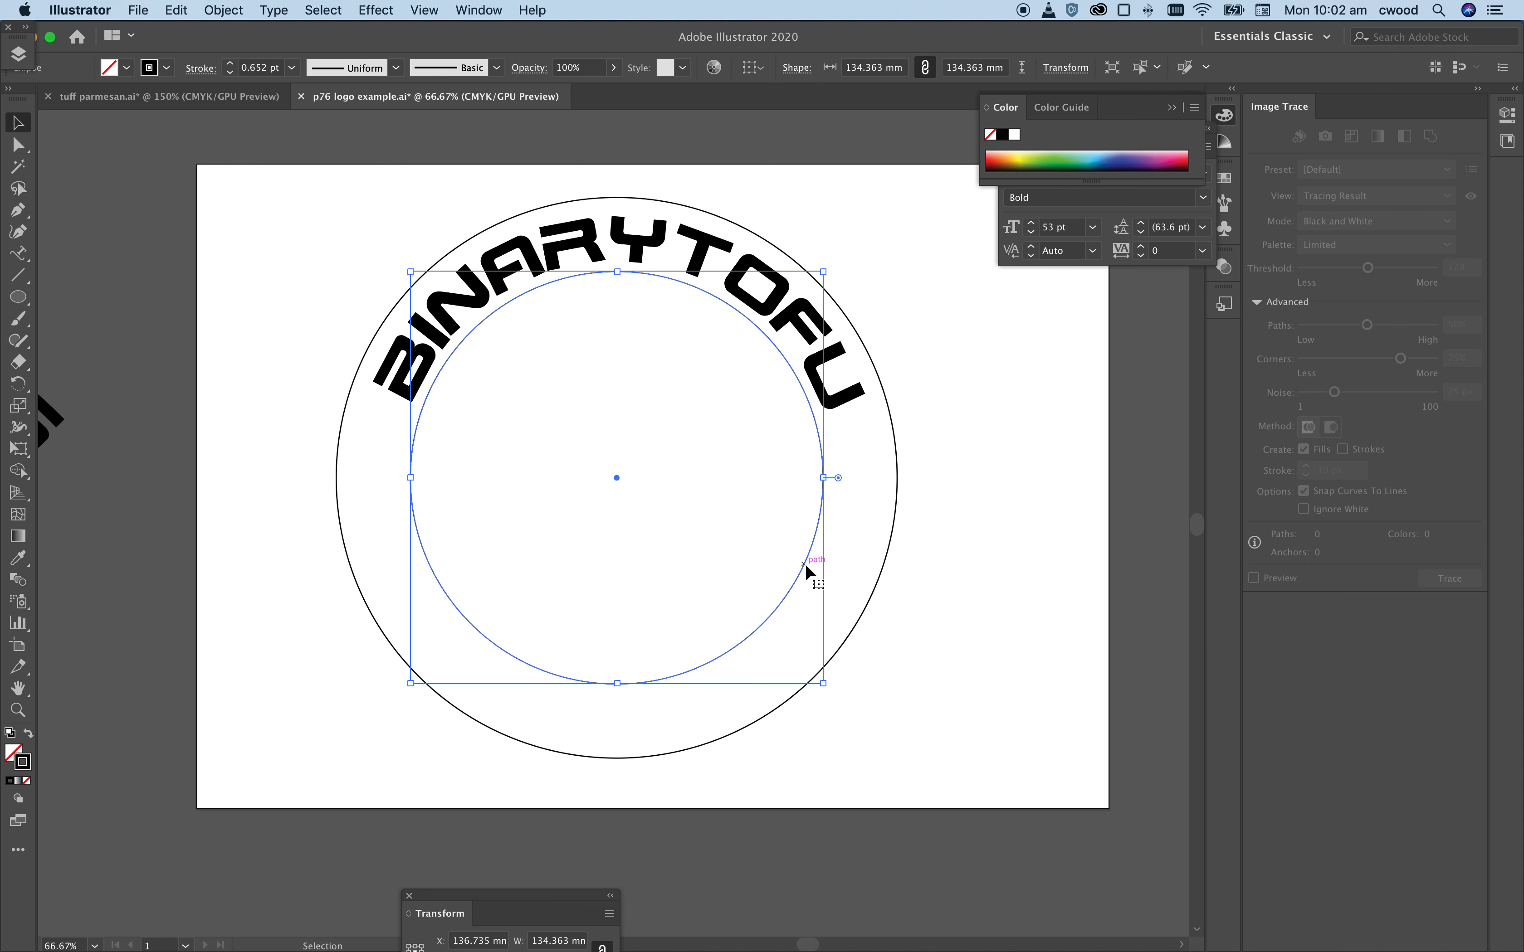
pyautogui.press('a')
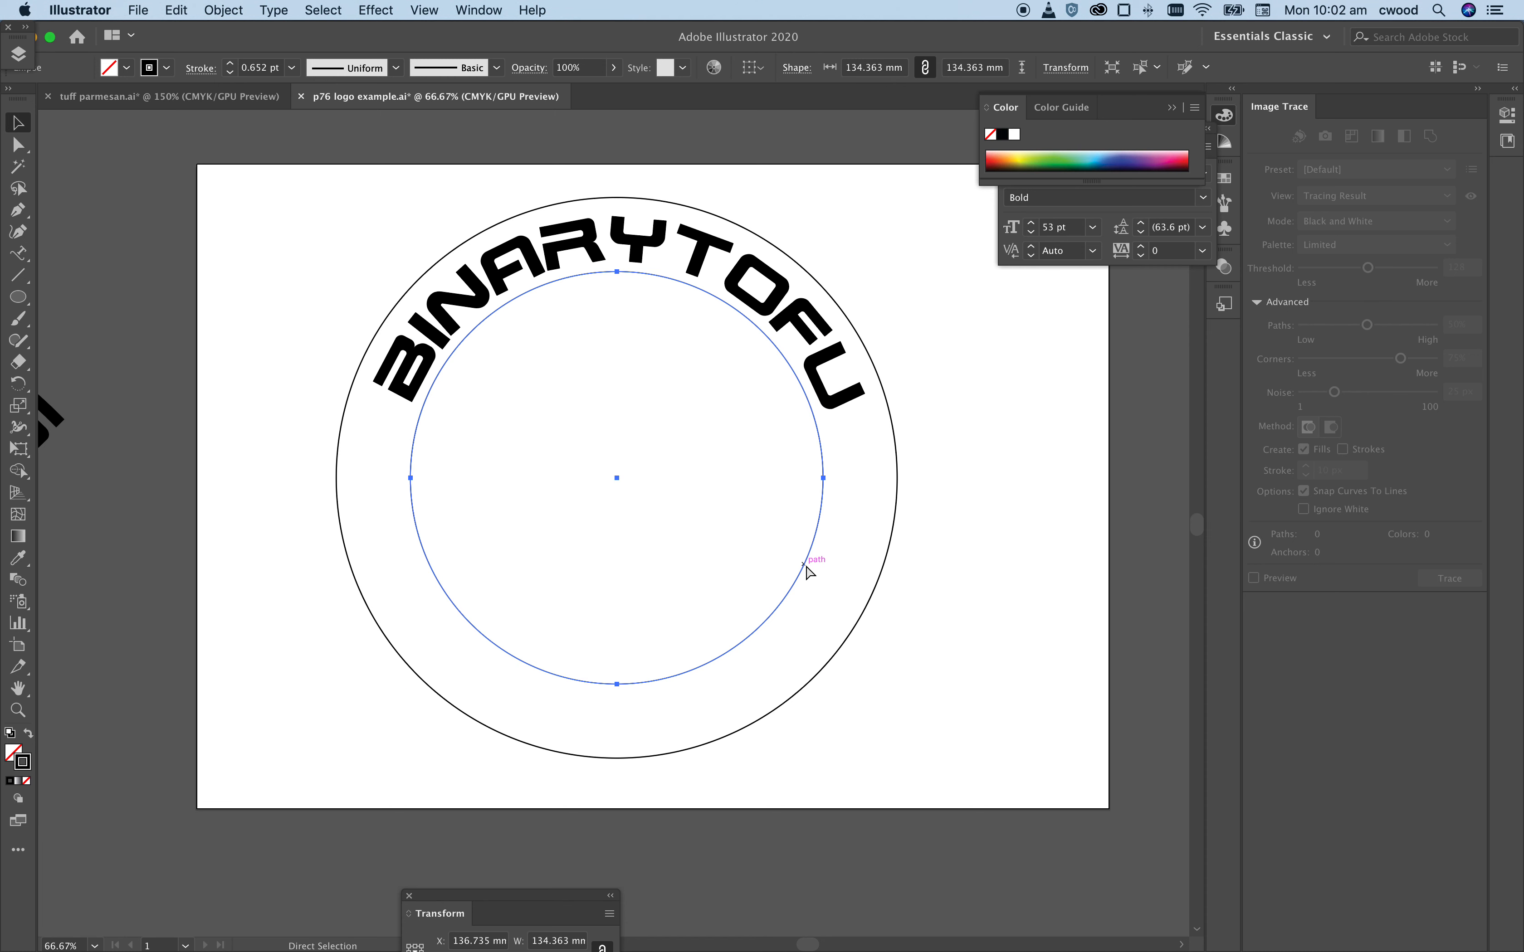
pyautogui.press('v')
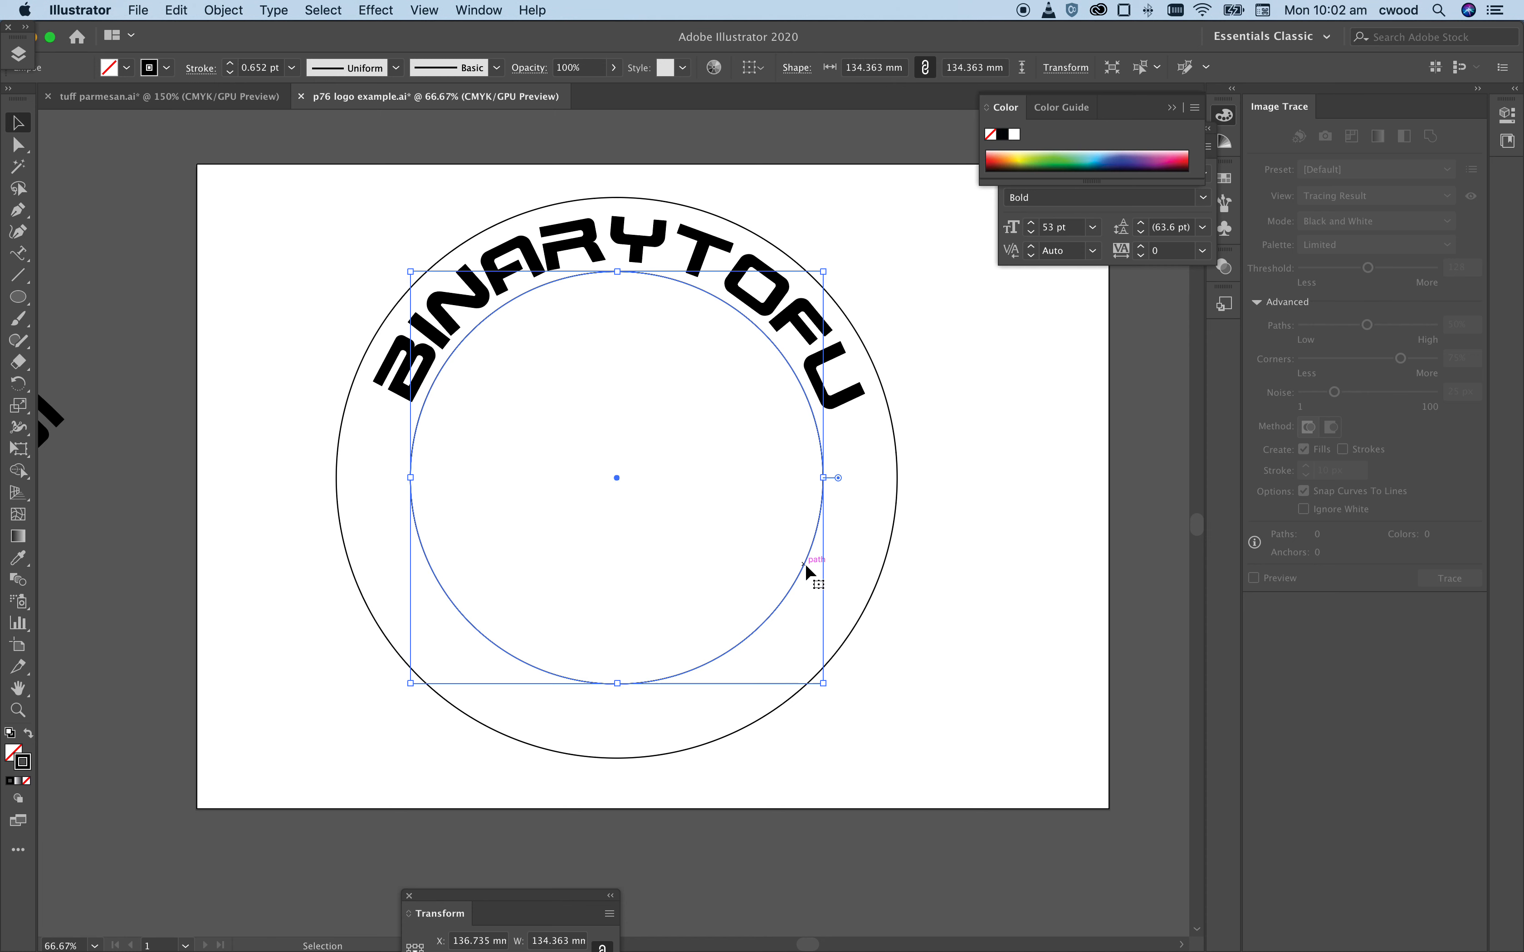
pyautogui.moveTo(825, 686); pyautogui.dragTo(845, 707)
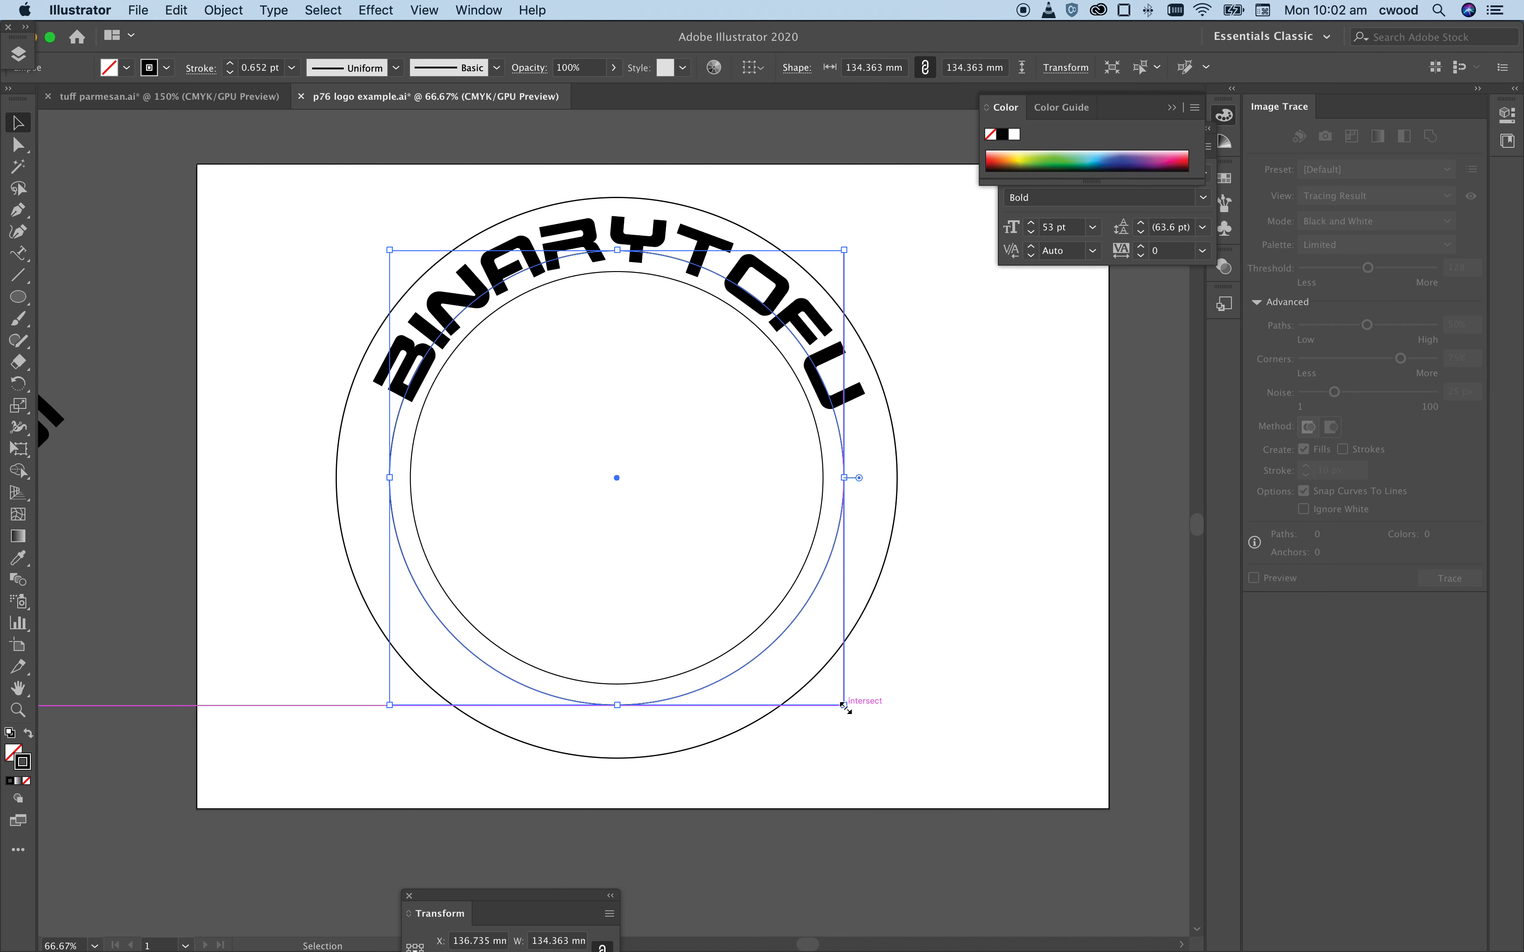
pyautogui.press('a')
pyautogui.press('v')
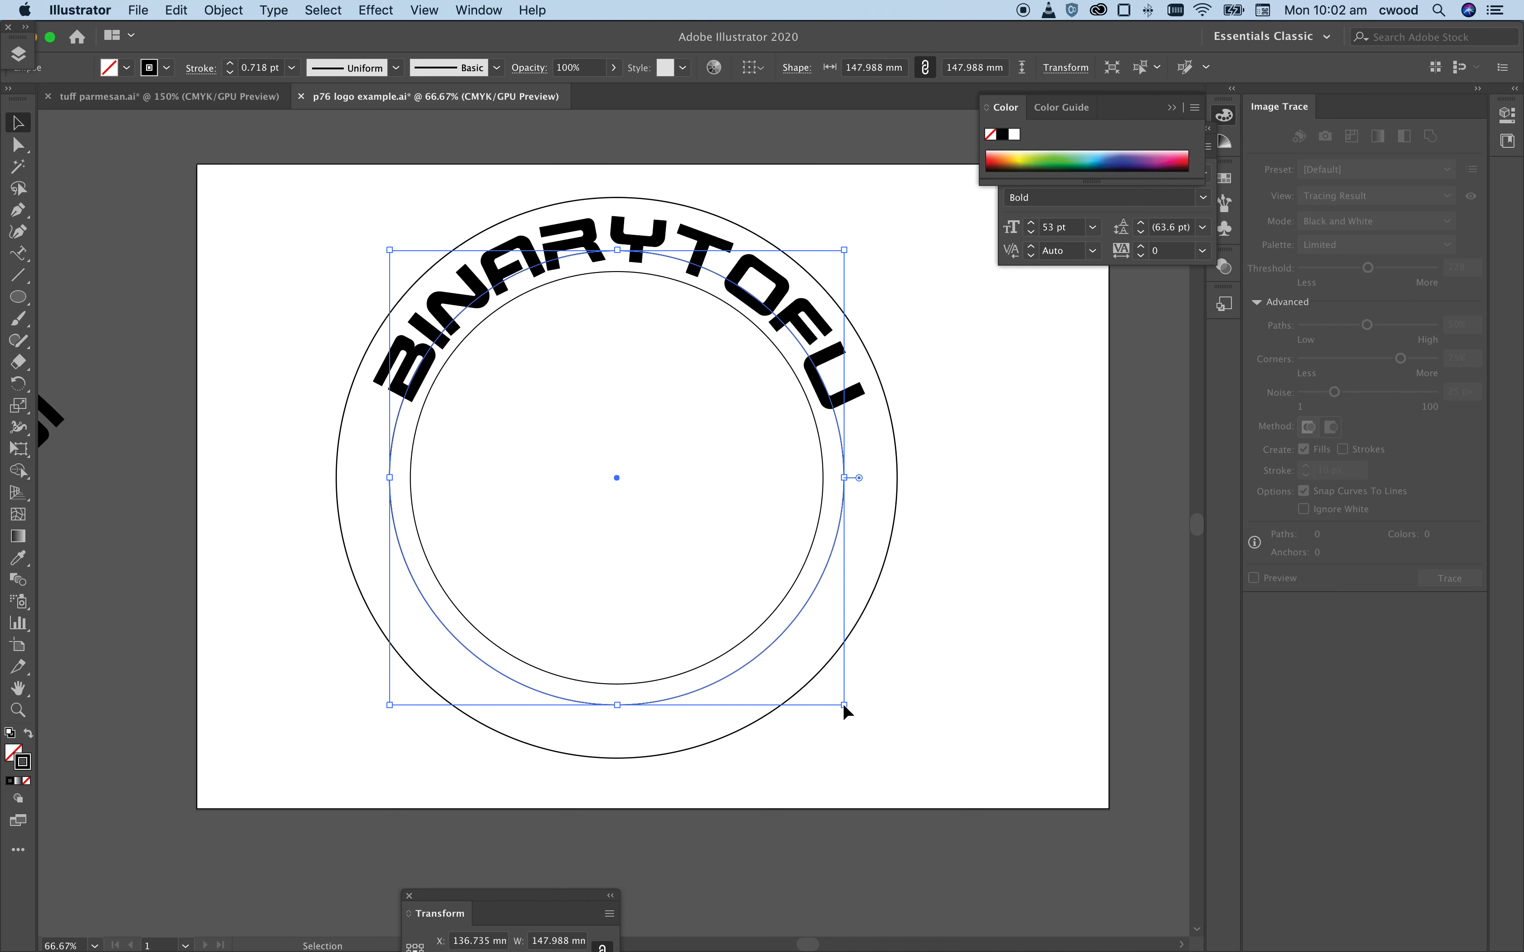
# Duplicate the 148 mm circle in place and enlarge the copy concentrically to about 171 mm, just inside the outer circle
pyautogui.press('super')
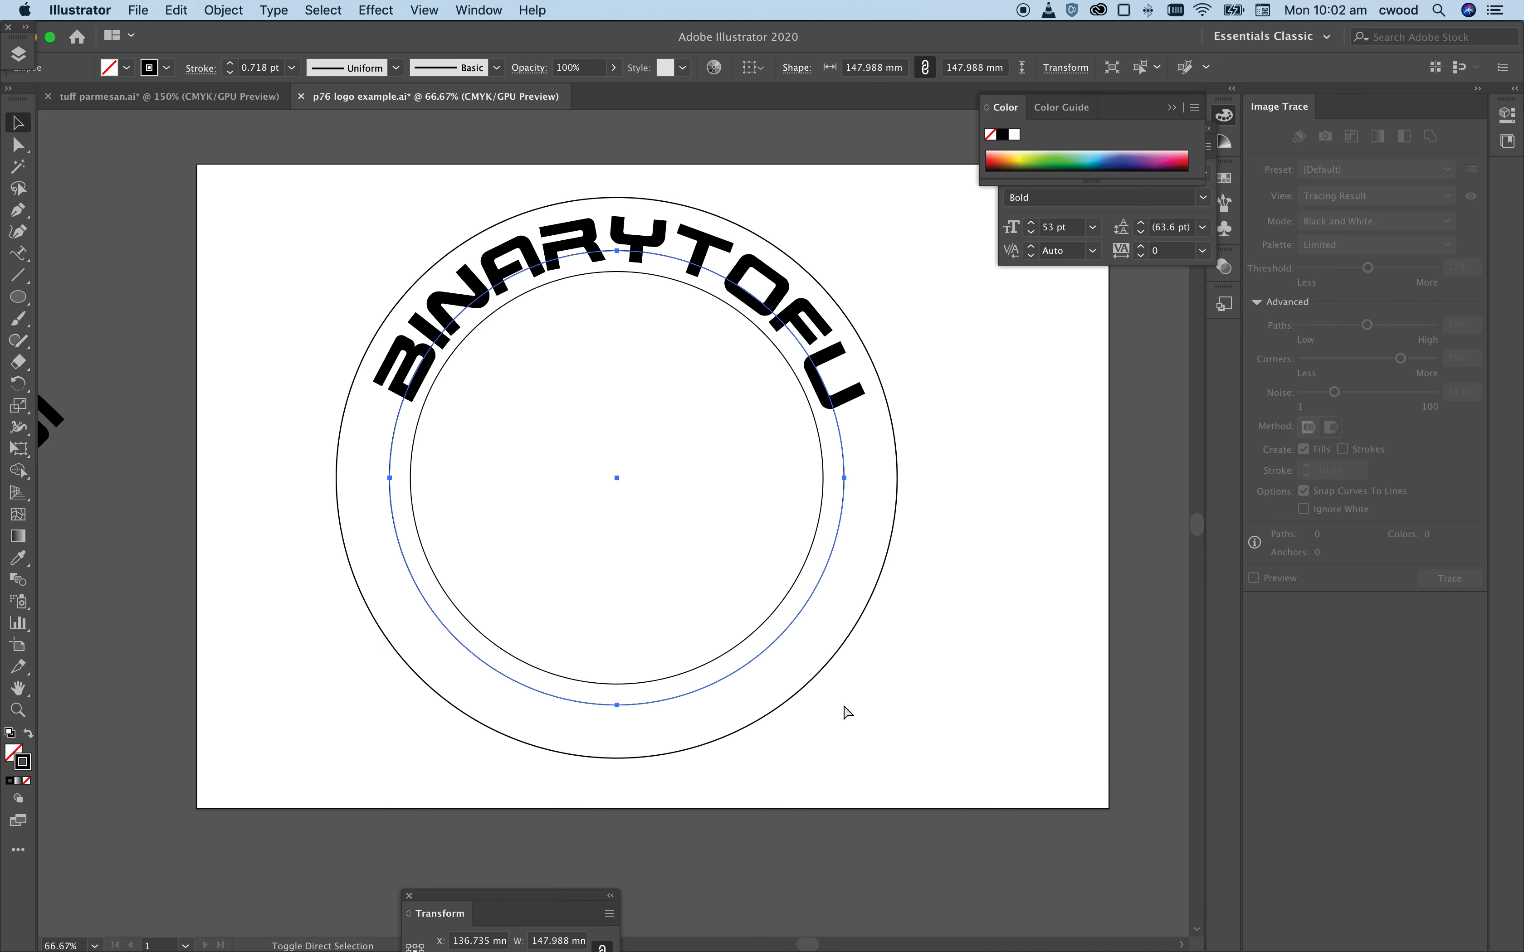
pyautogui.moveTo(844, 706); pyautogui.dragTo(880, 746)
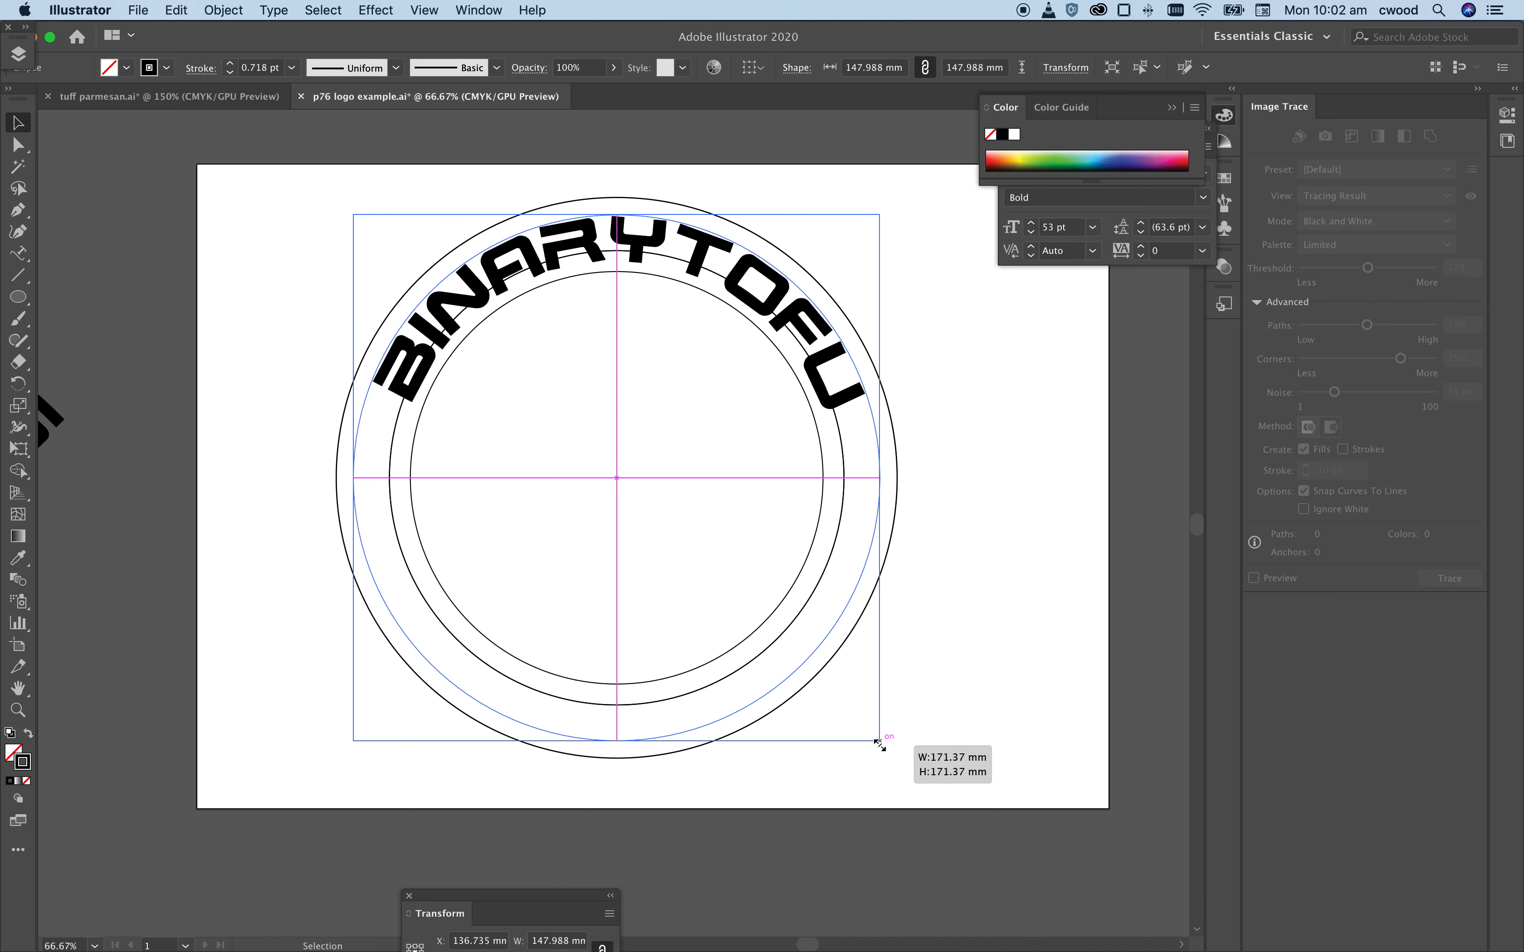
pyautogui.moveTo(881, 746); pyautogui.dragTo(880, 746)
pyautogui.click(946, 675)
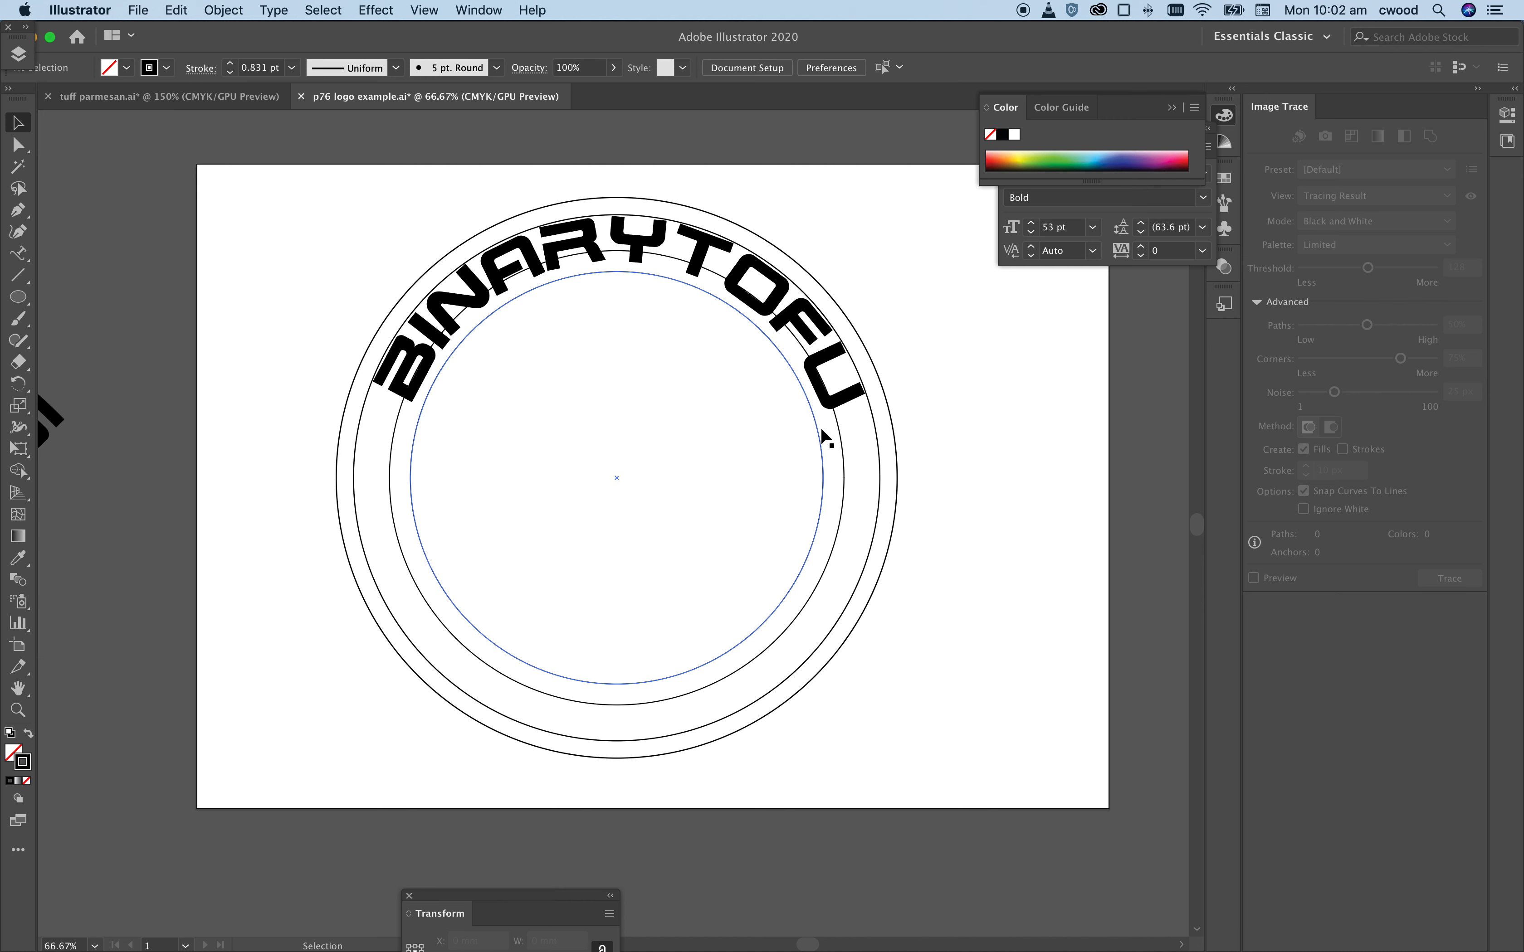
# Increase the innermost circle's stroke weight to 5 pt
pyautogui.click(816, 425)
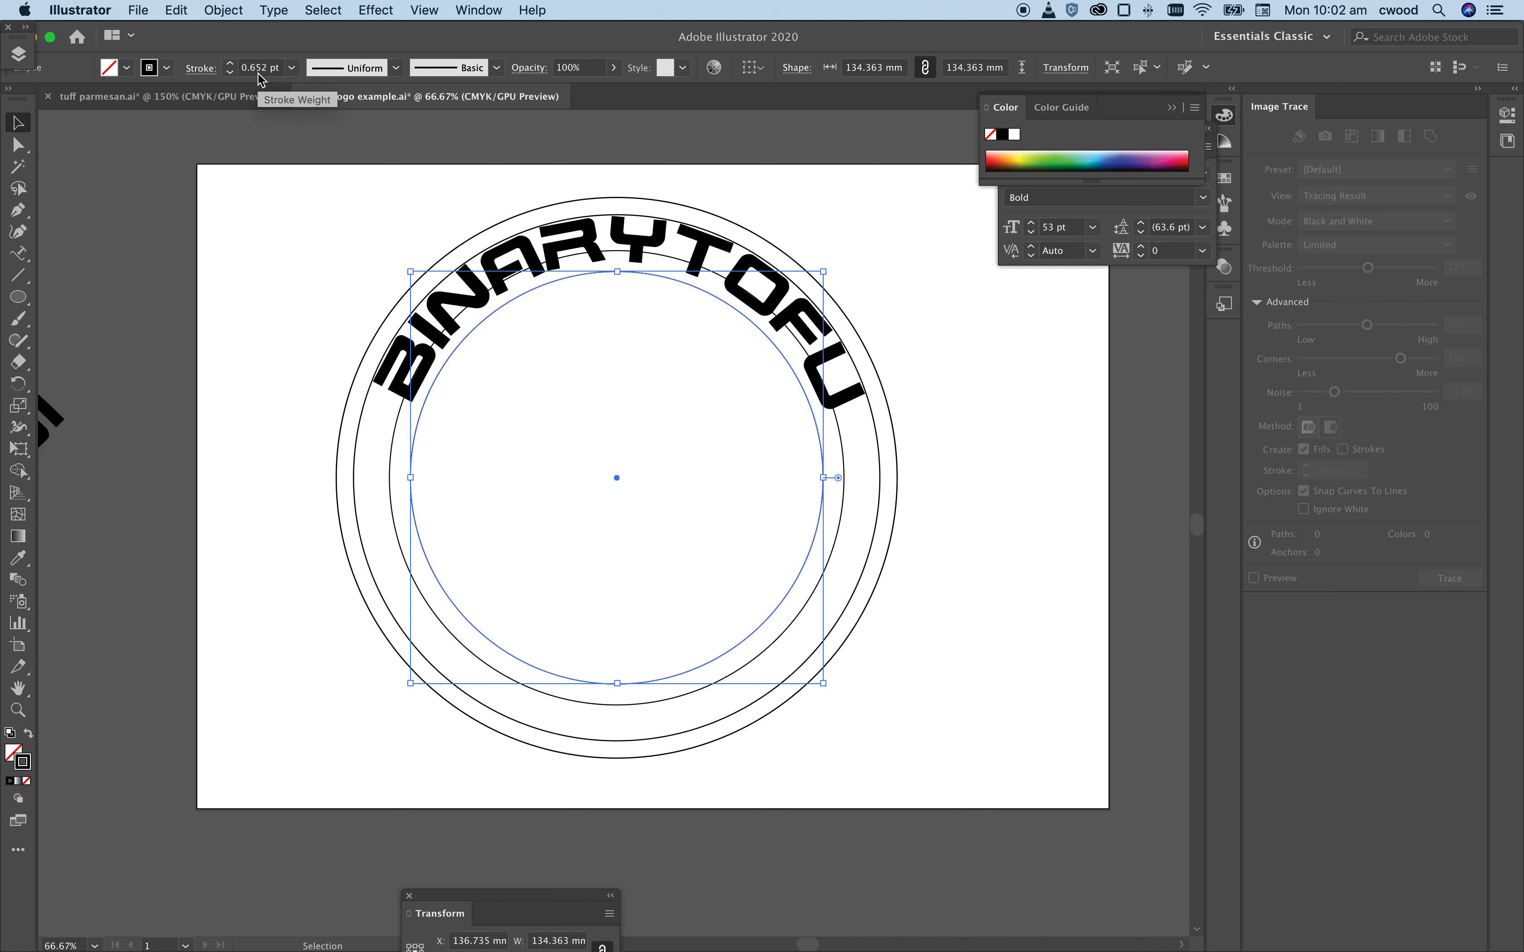
pyautogui.click(231, 65)
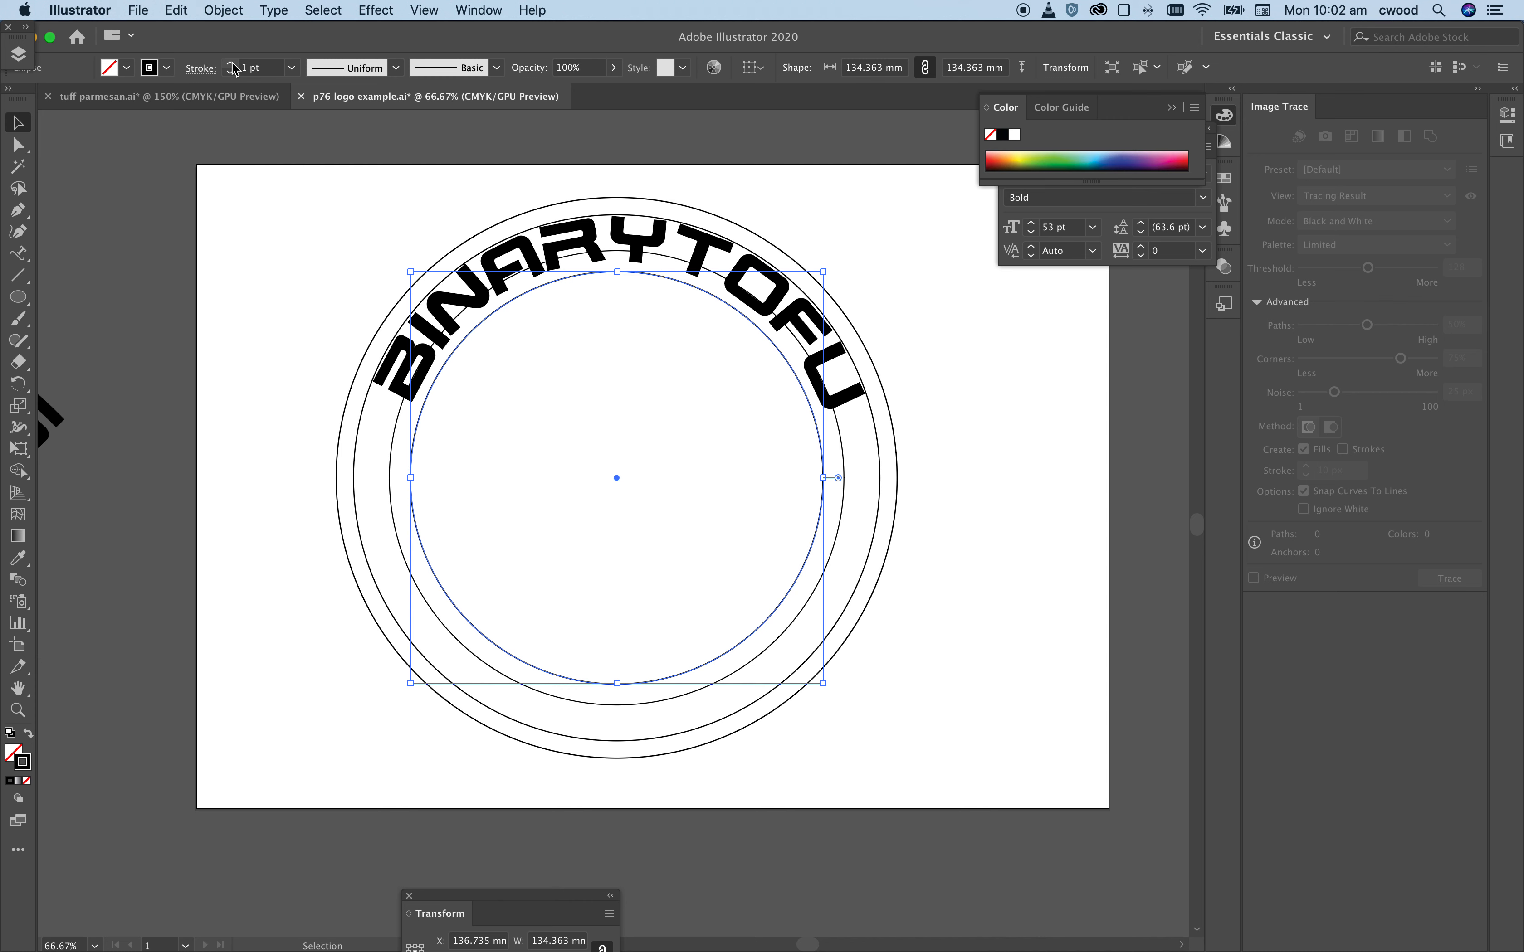
pyautogui.click(231, 64)
pyautogui.click(232, 65)
pyautogui.click(232, 65)
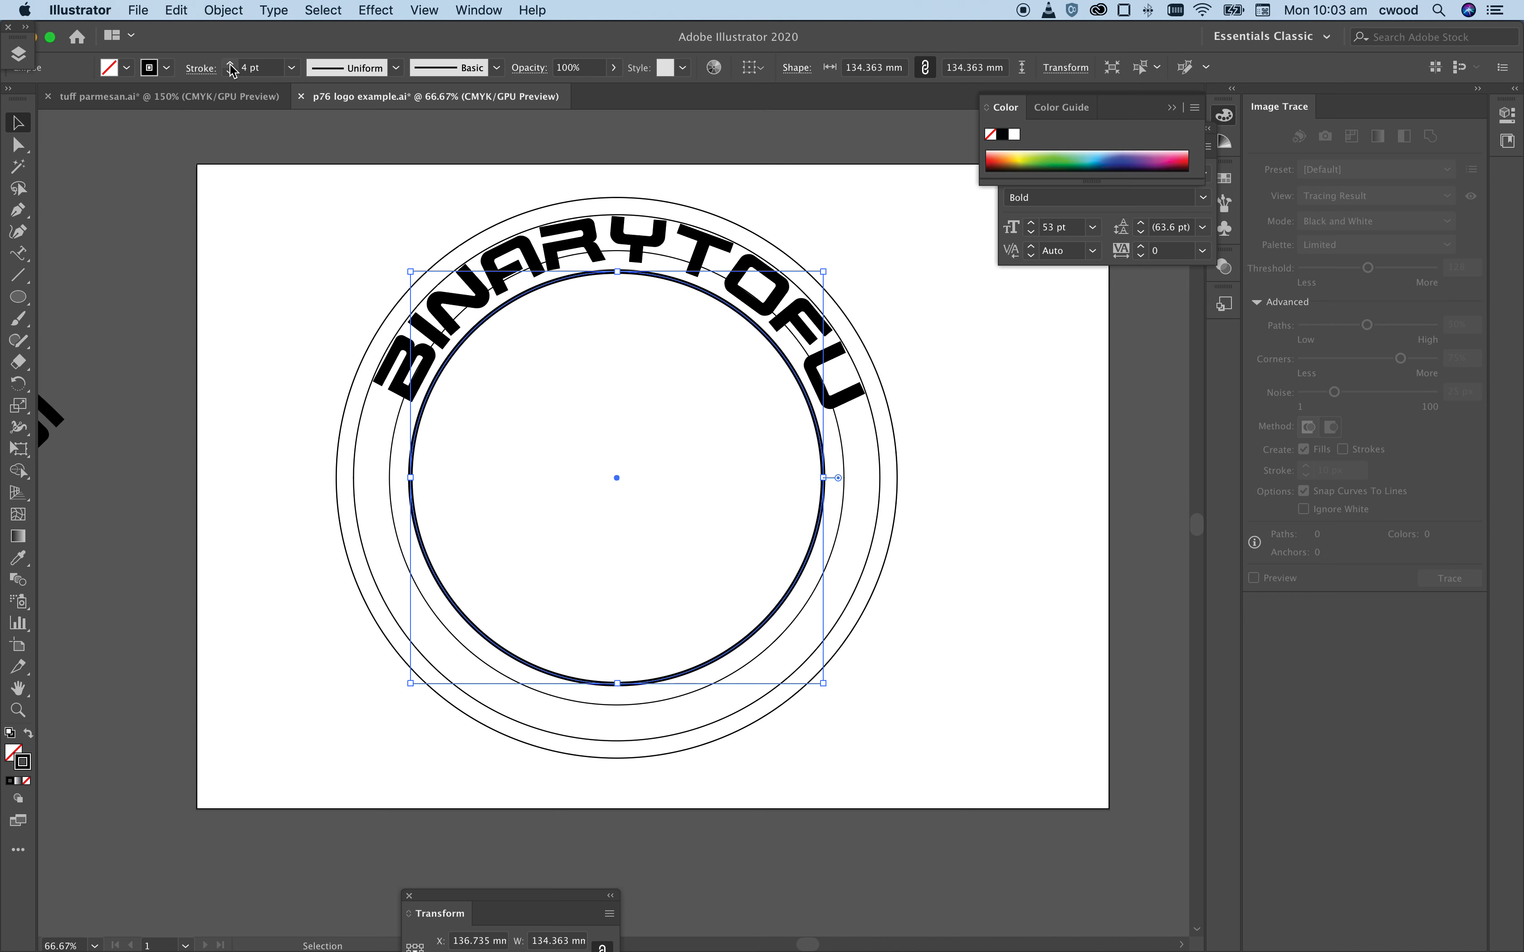
pyautogui.click(232, 65)
pyautogui.click(908, 295)
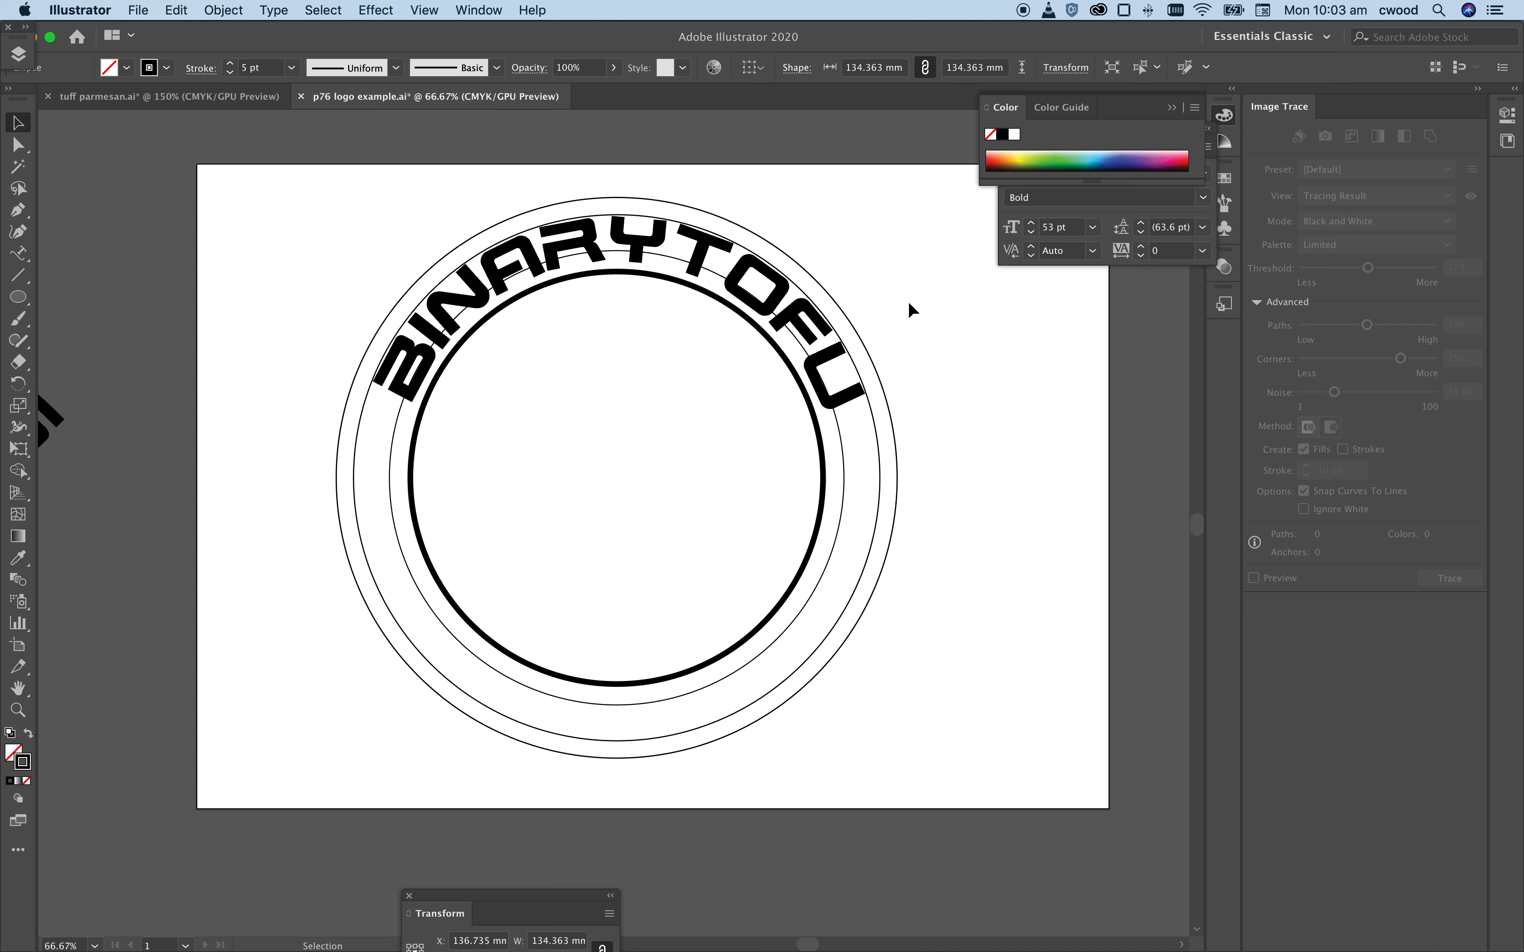
# Set the stroke weight of both the outermost circle and the innermost circle to 6 pt
pyautogui.click(852, 322)
pyautogui.click(231, 65)
pyautogui.click(231, 65)
pyautogui.click(231, 65)
pyautogui.click(231, 65)
pyautogui.click(231, 64)
pyautogui.click(231, 64)
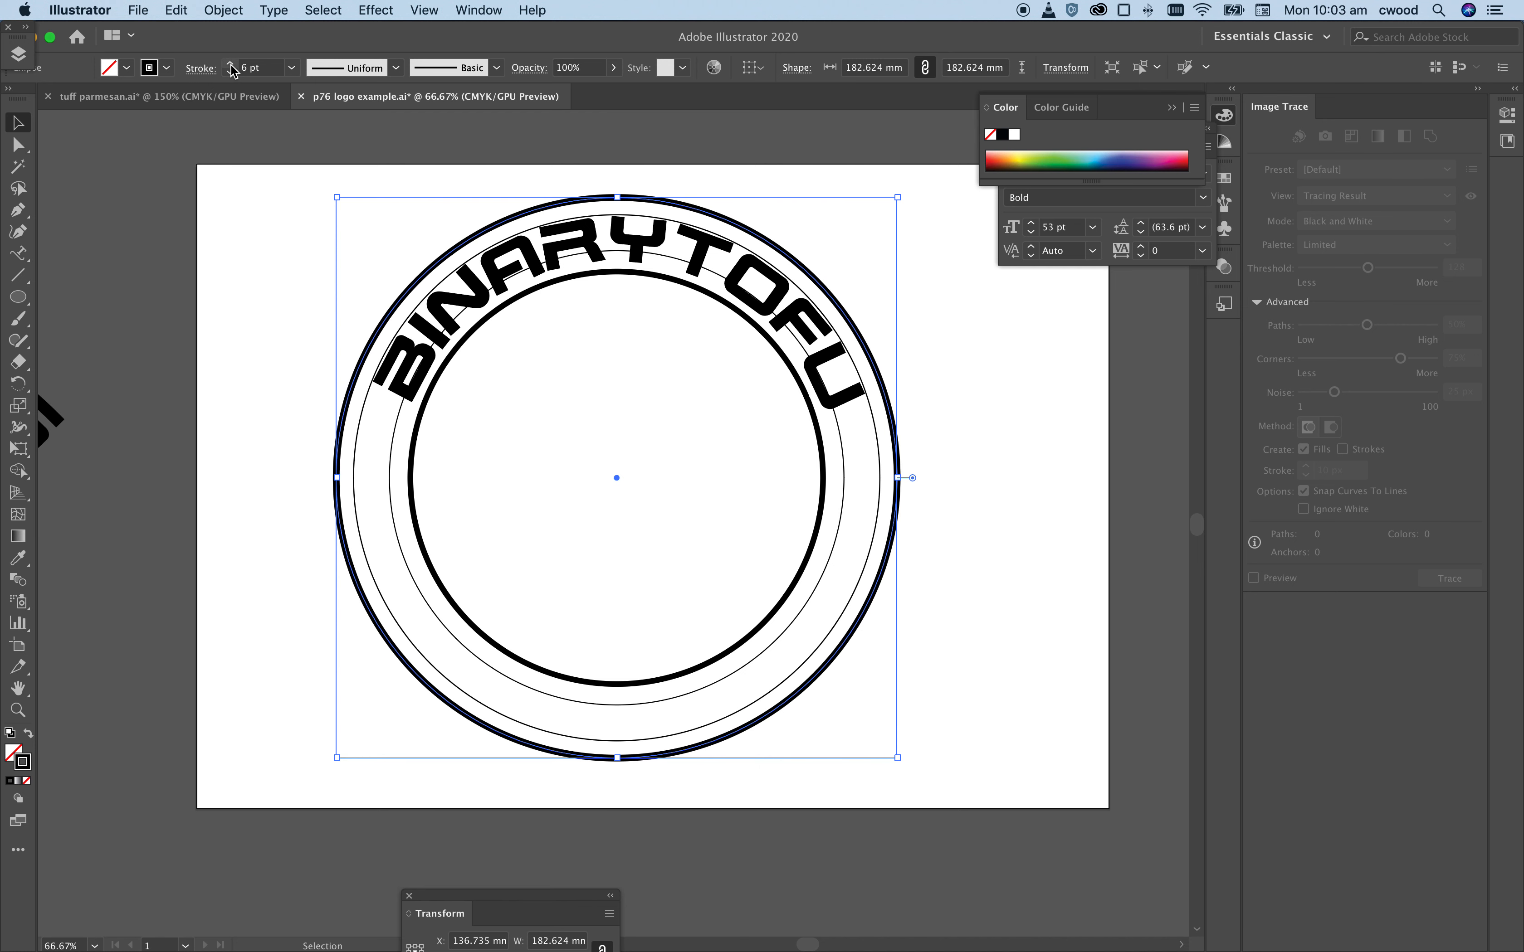
pyautogui.click(706, 299)
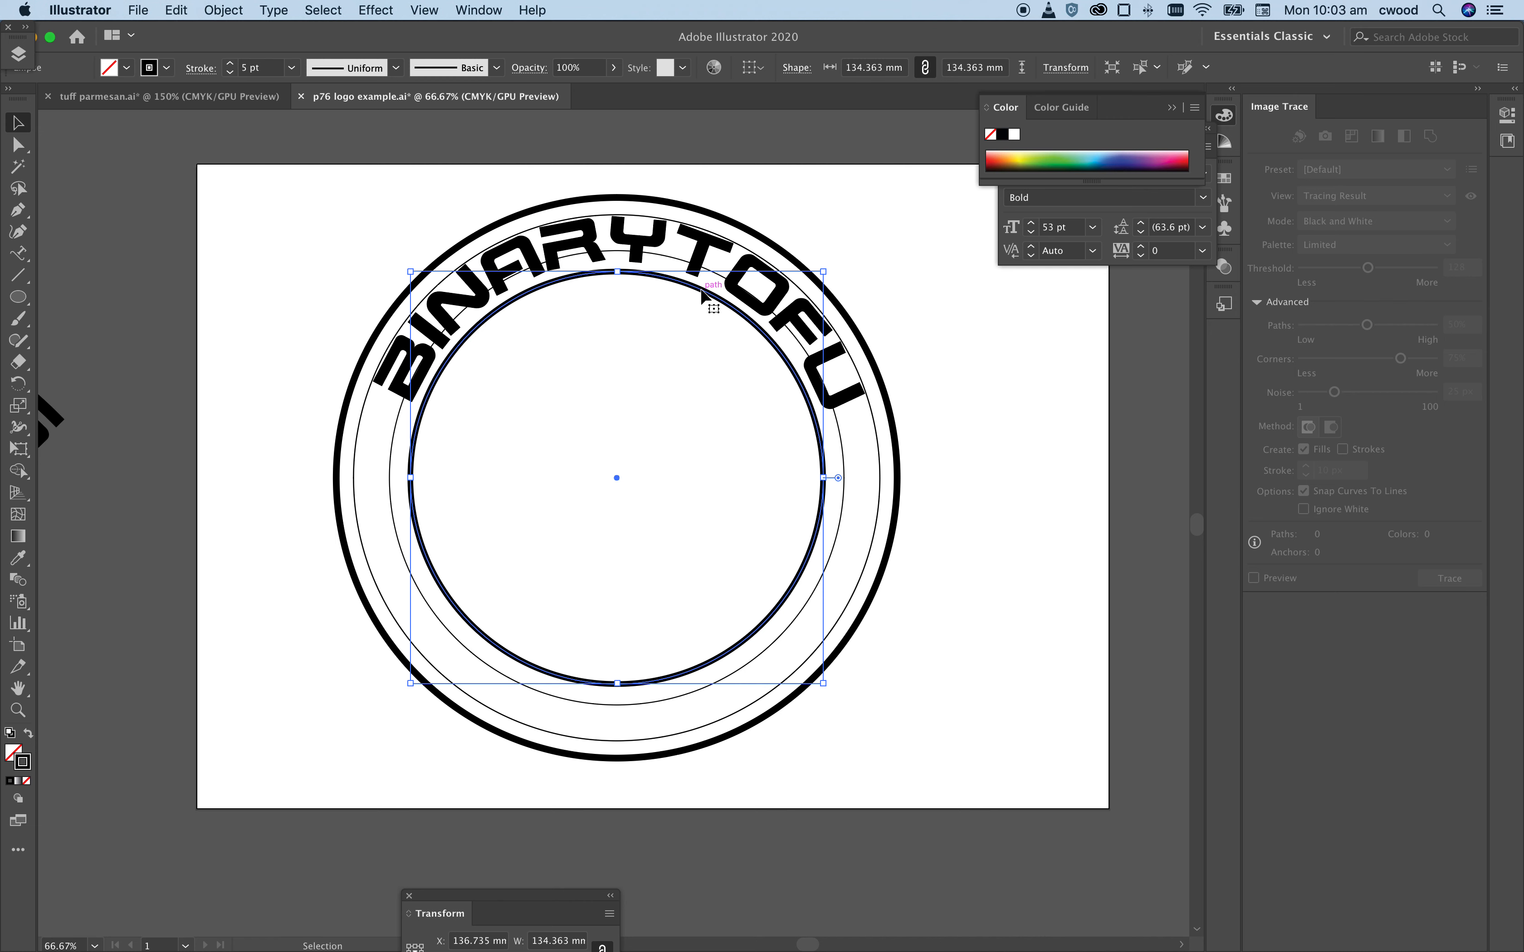
pyautogui.click(232, 65)
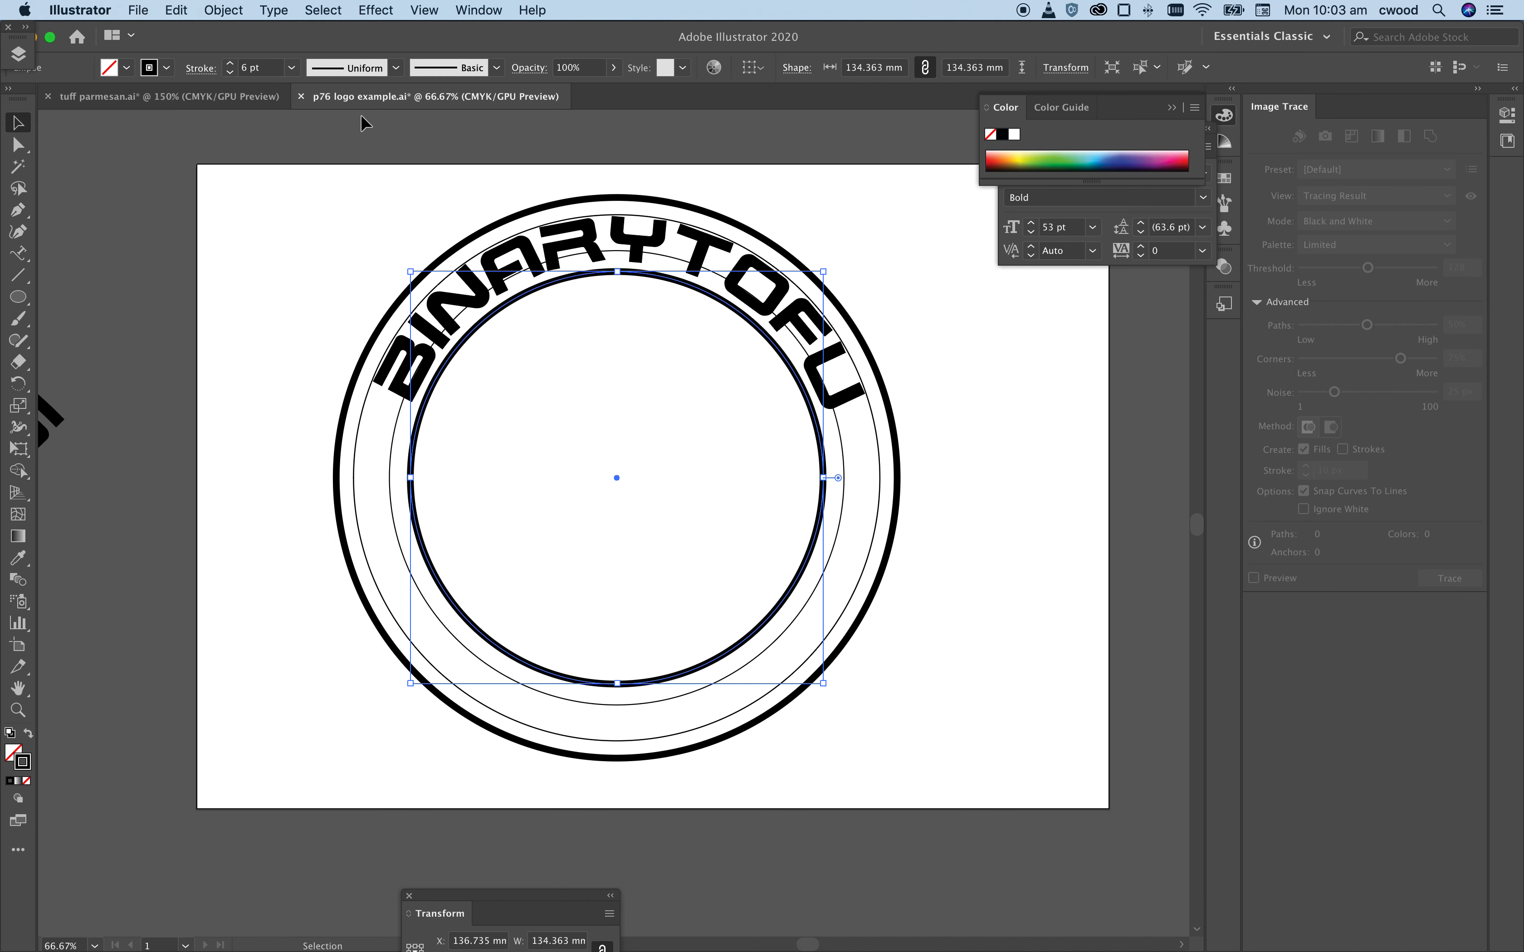
pyautogui.click(396, 68)
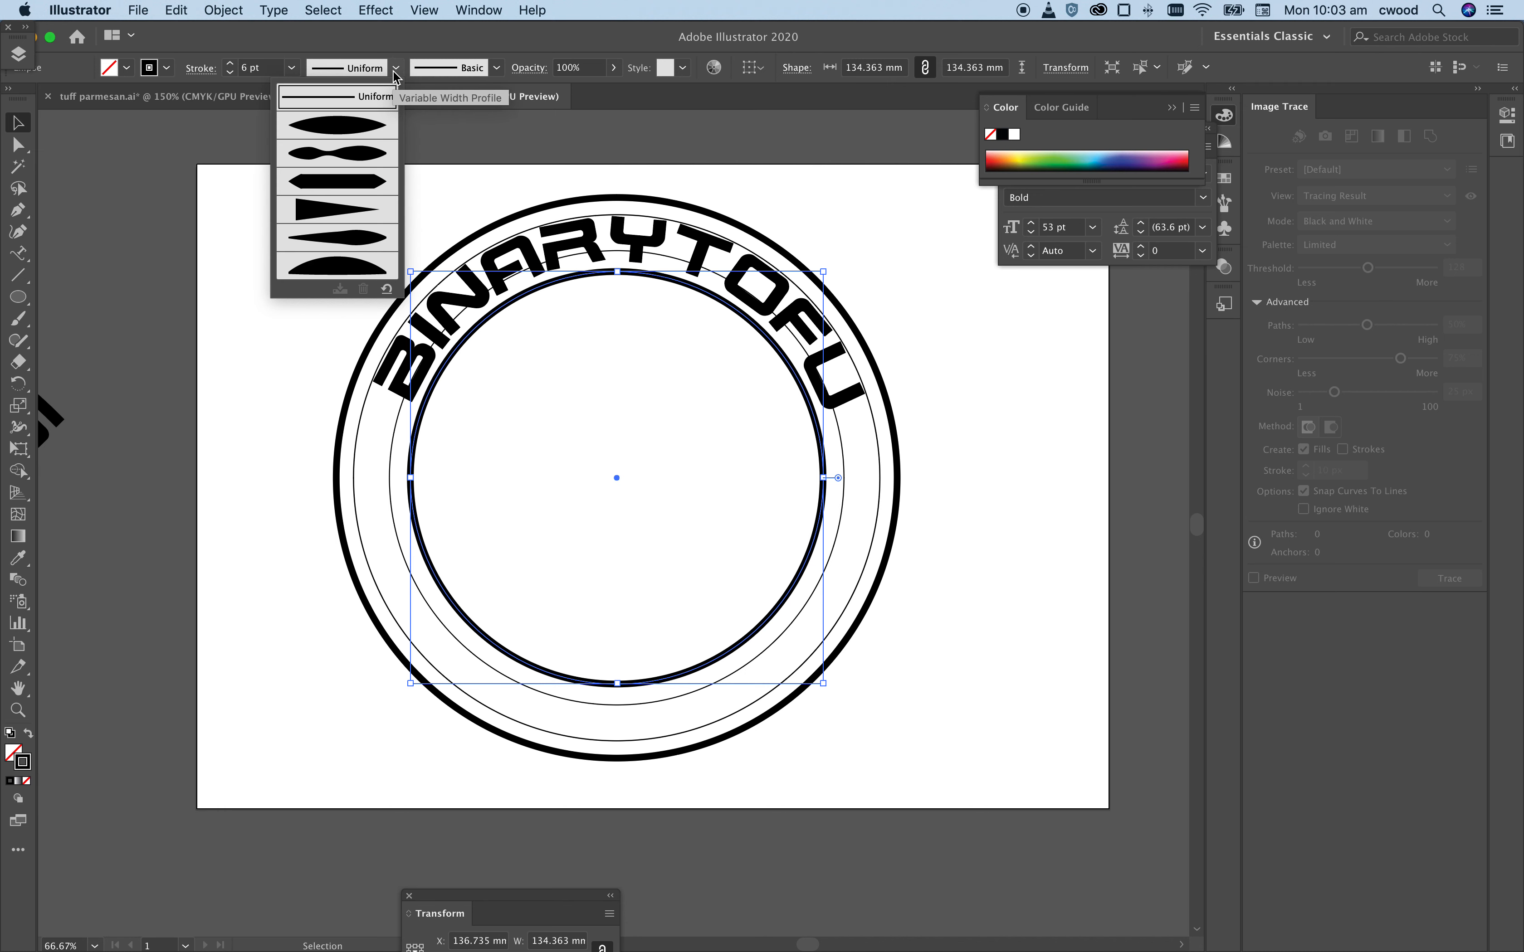
pyautogui.click(245, 234)
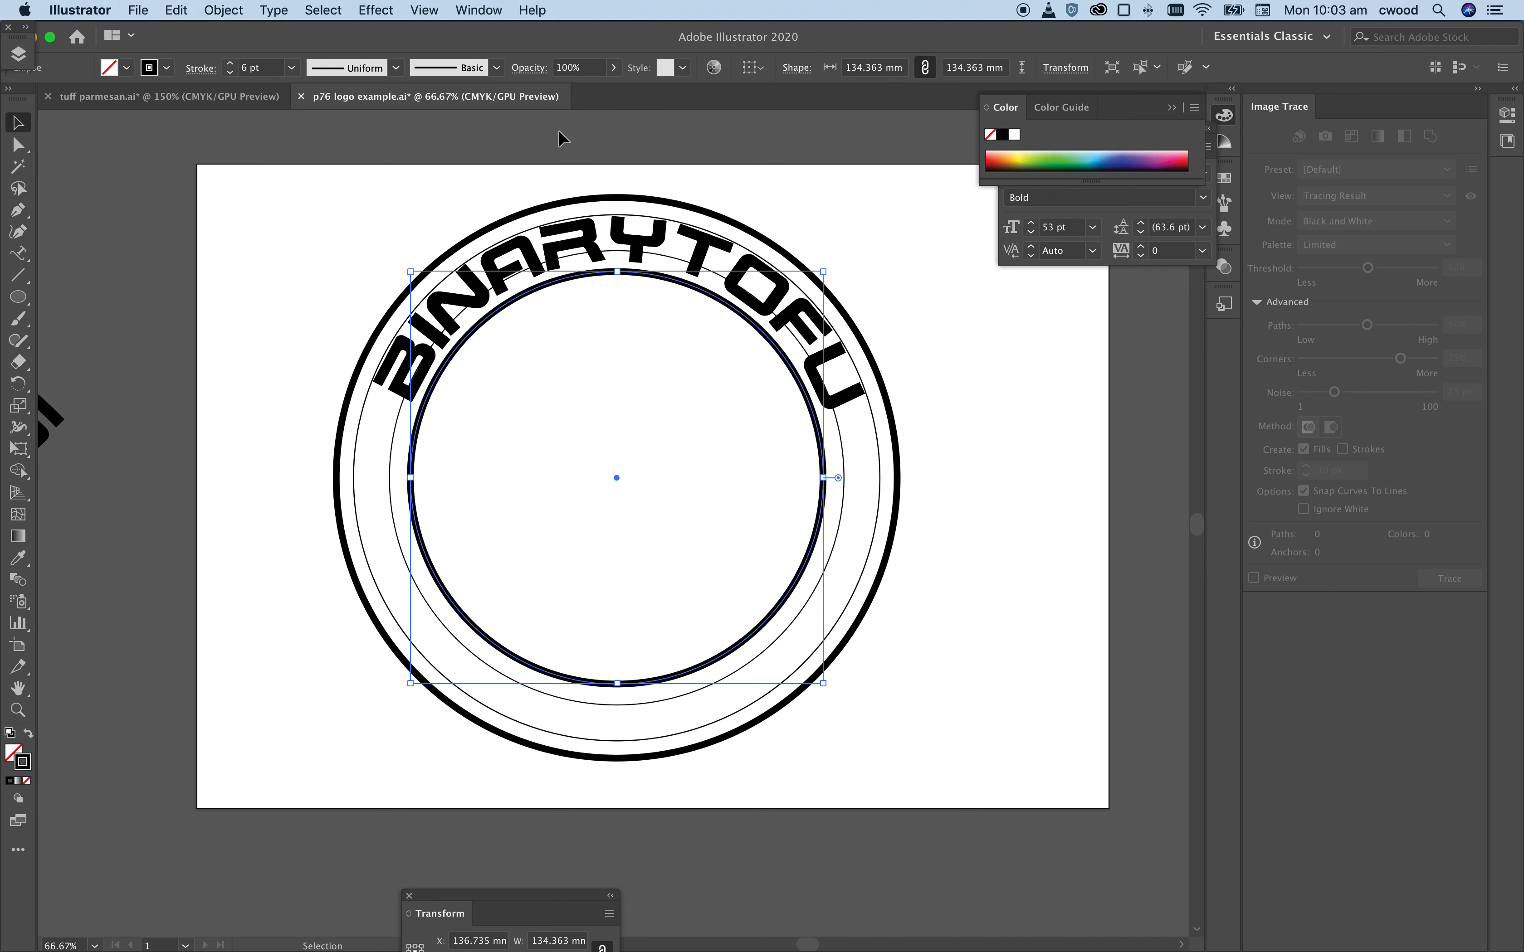
pyautogui.click(497, 70)
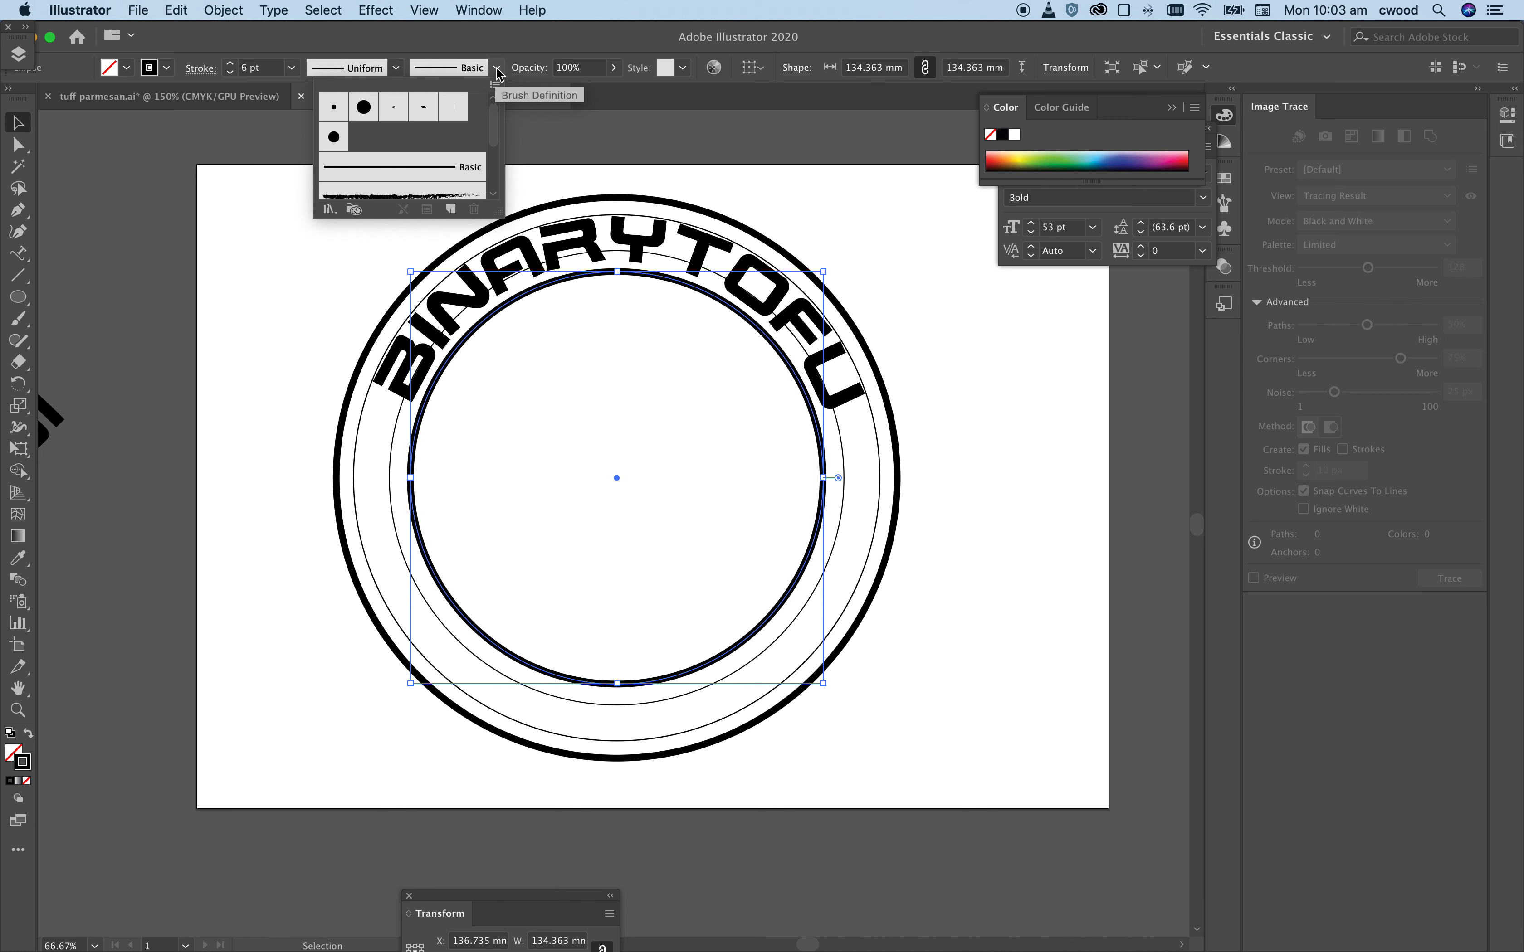
pyautogui.click(235, 378)
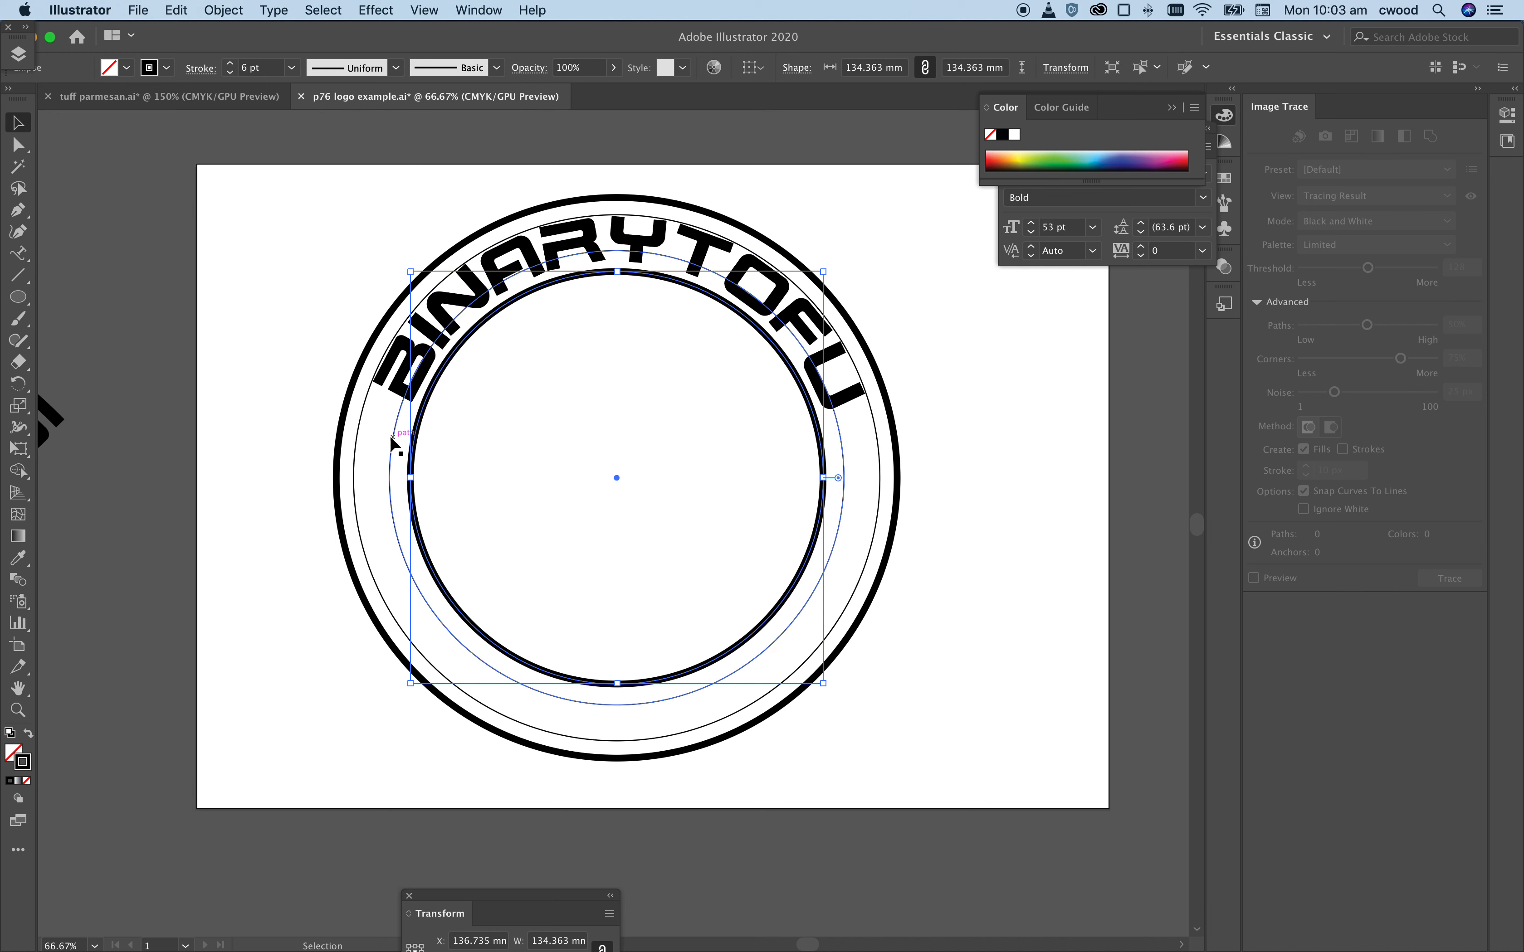
pyautogui.click(1010, 520)
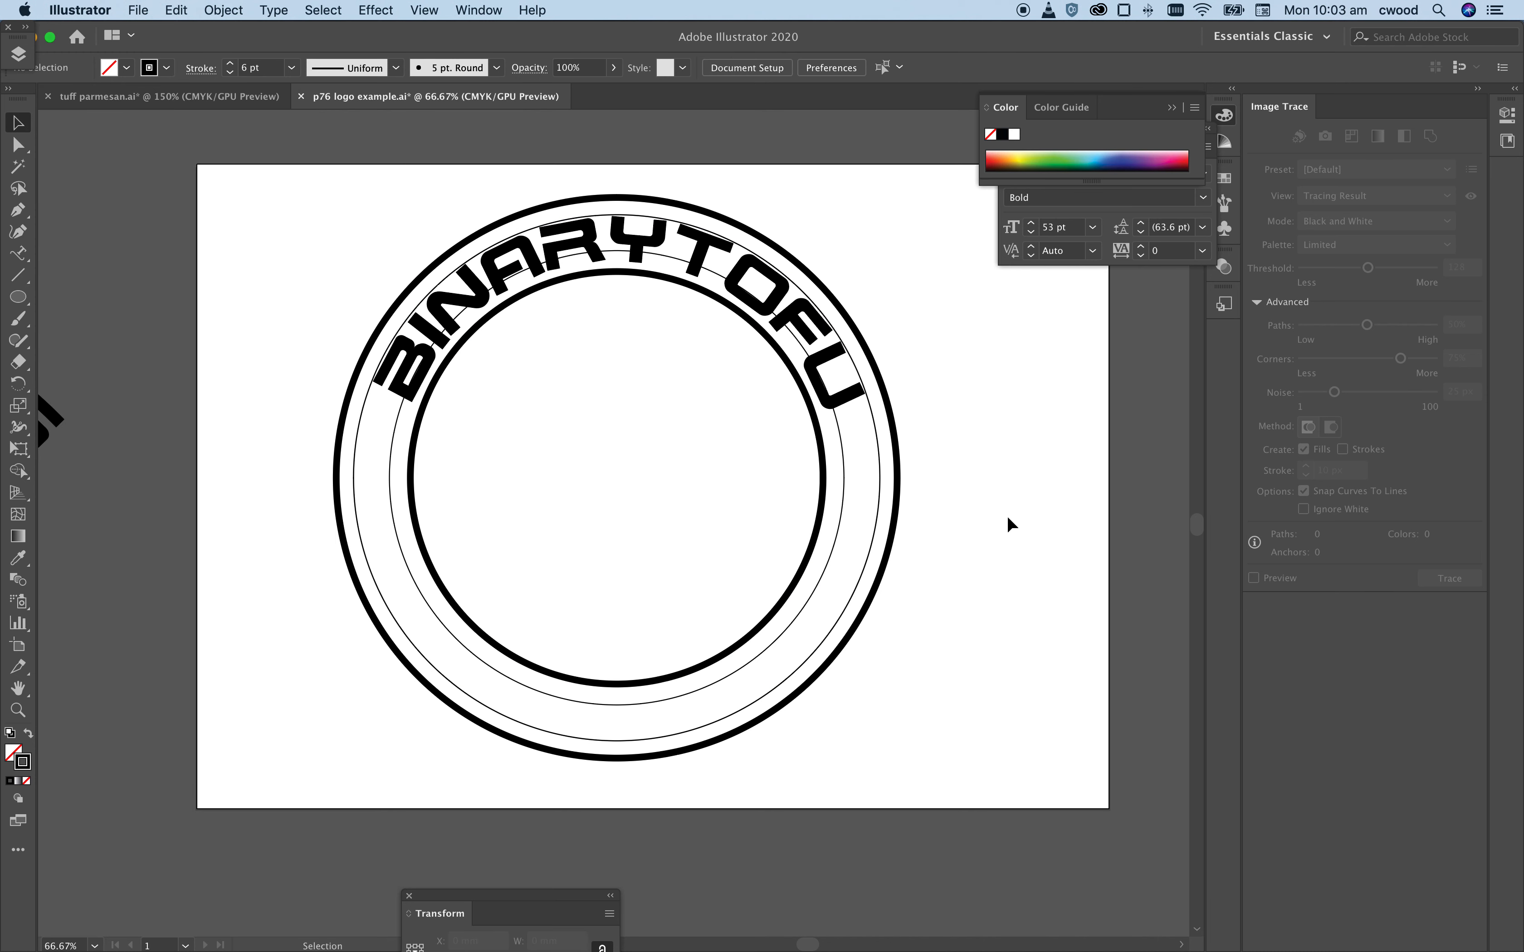
# Move the car illustration from the pasteboard logo onto the circular badge, placing it at about X 127.8 mm, Y 105.2 mm
pyautogui.scroll(-2, 1007, 514)
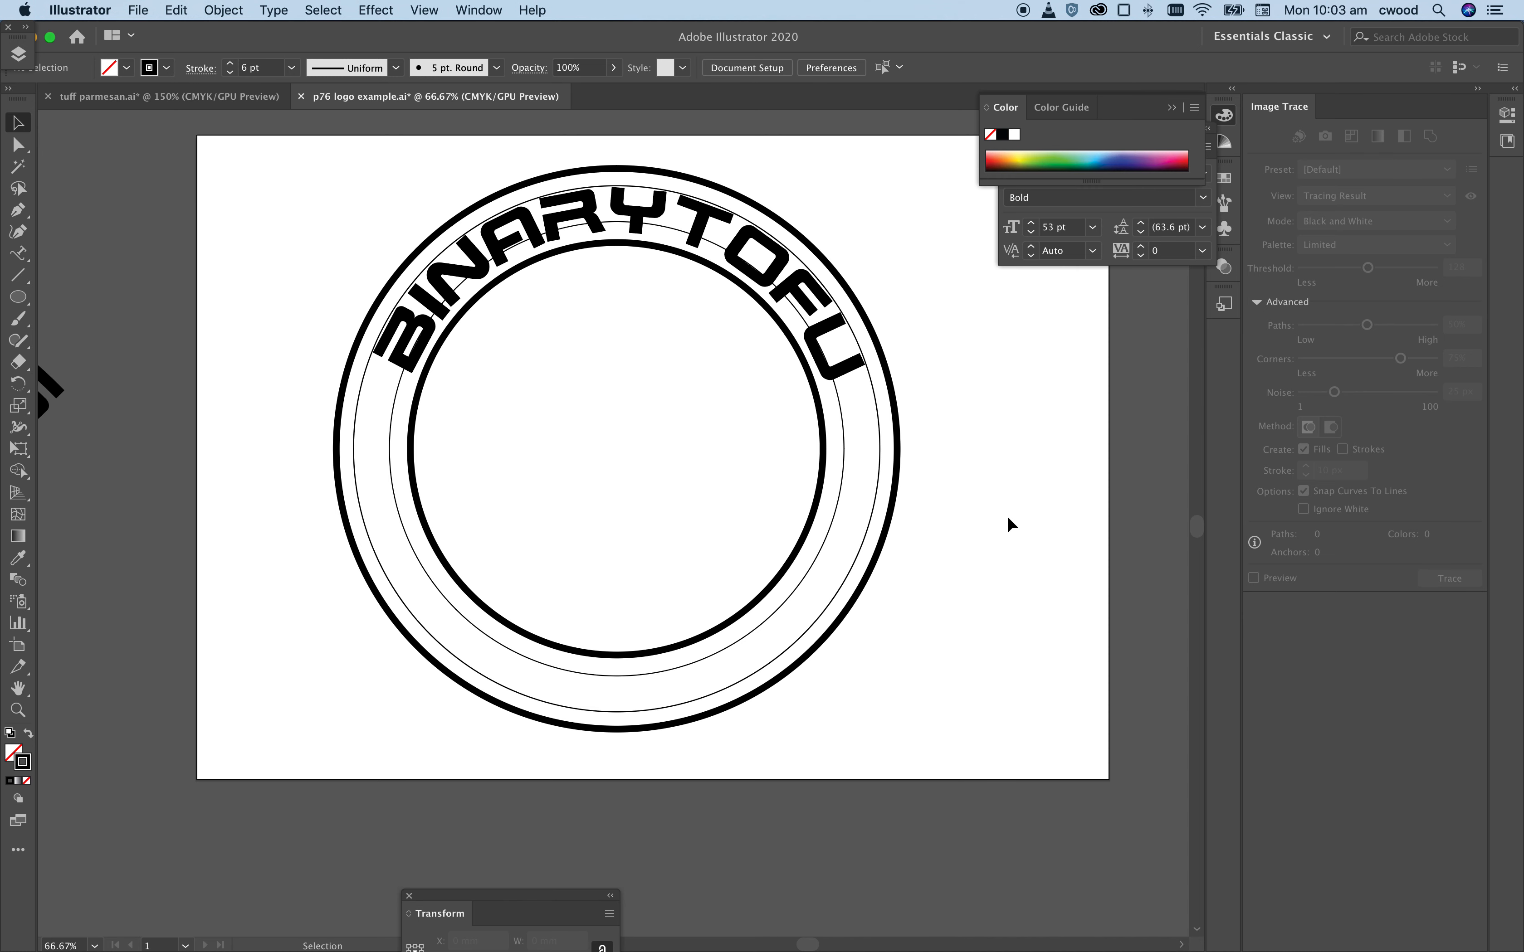
pyautogui.press('a')
pyautogui.press('super+minus')
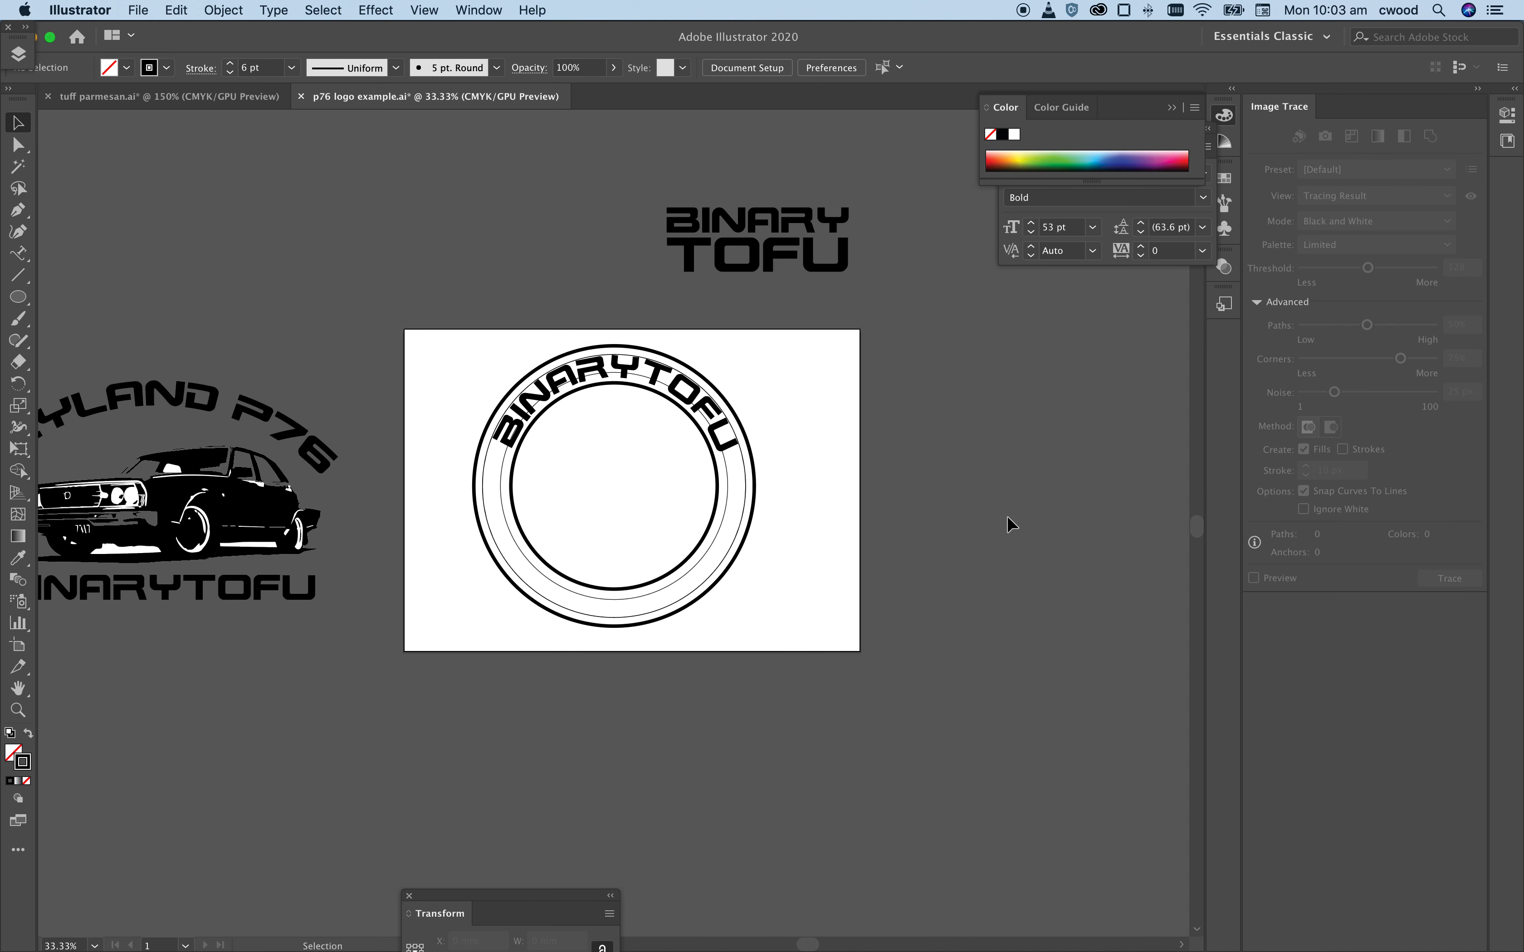
pyautogui.click(129, 501)
pyautogui.moveTo(129, 501); pyautogui.dragTo(561, 488)
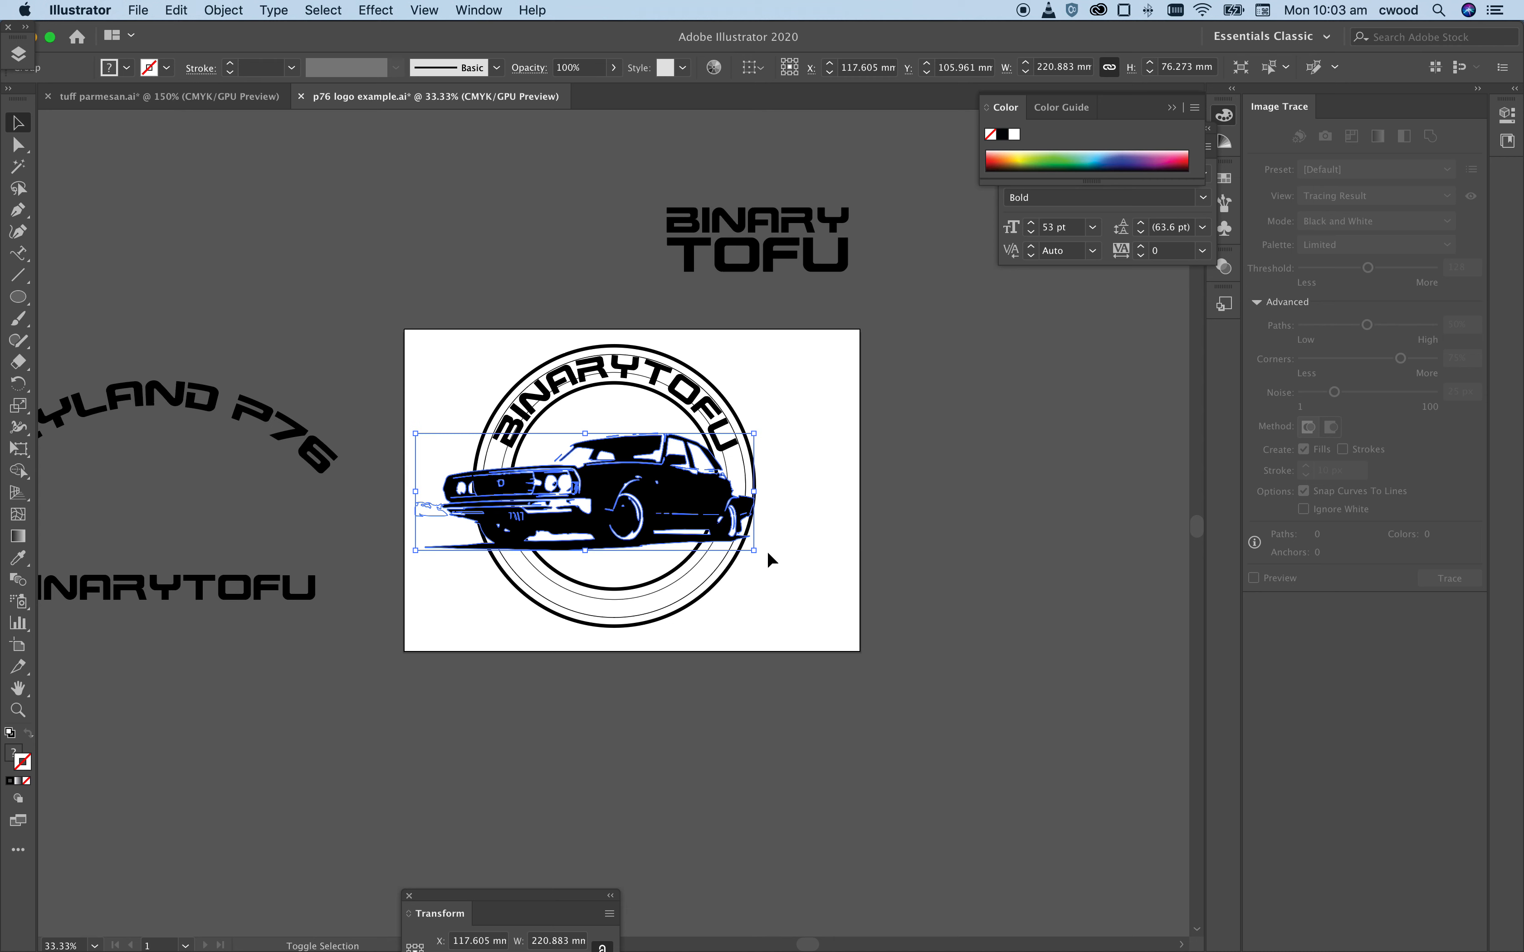
pyautogui.moveTo(650, 506); pyautogui.dragTo(668, 504)
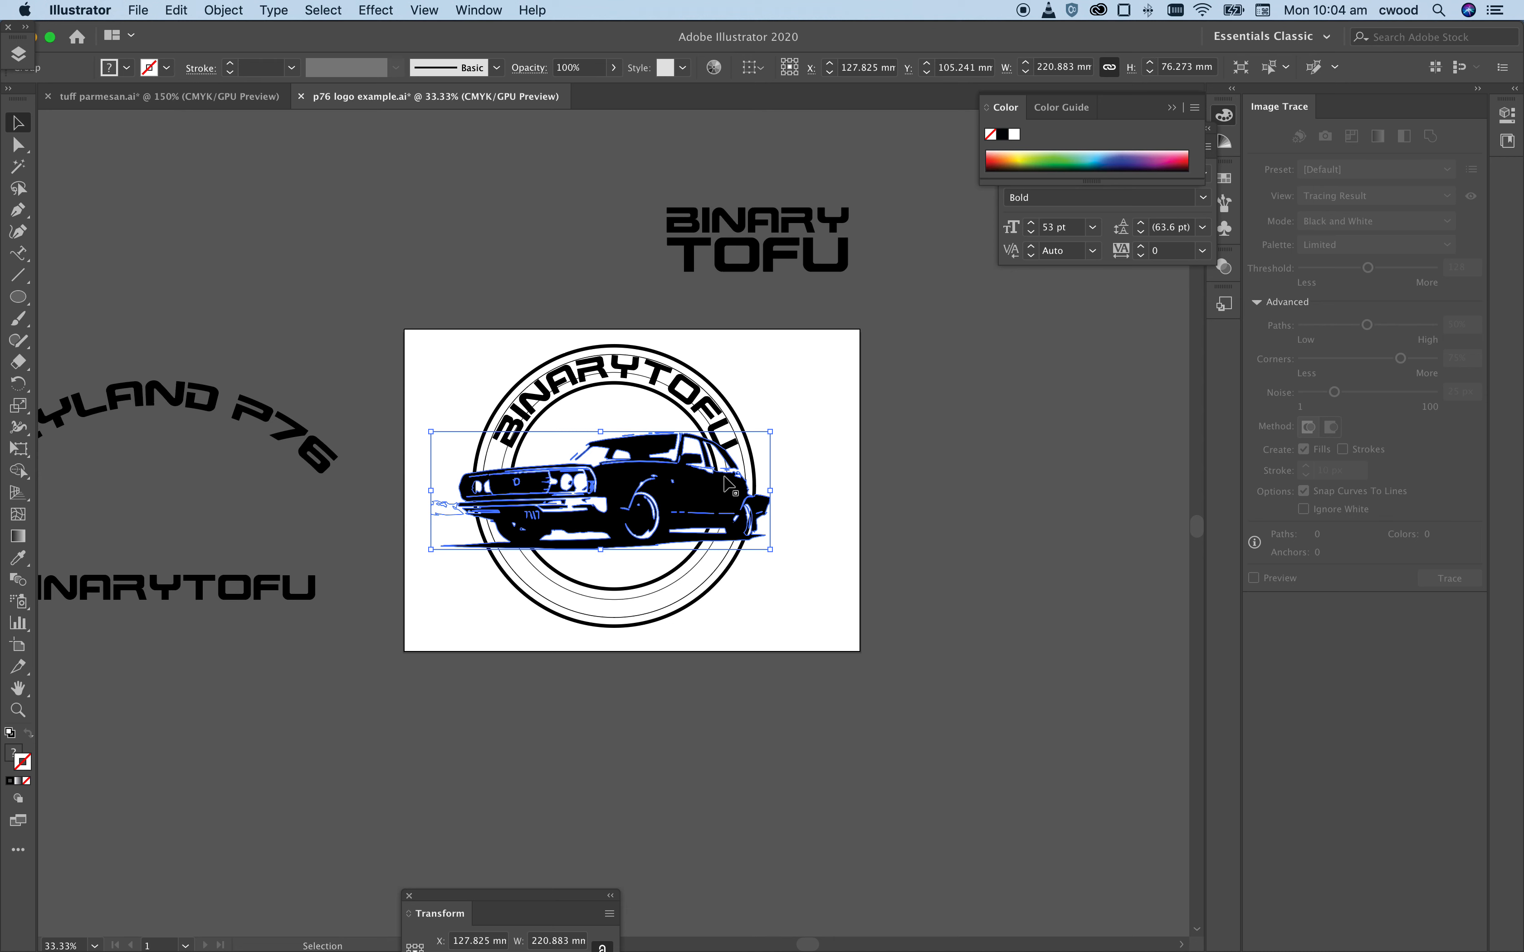
pyautogui.click(822, 516)
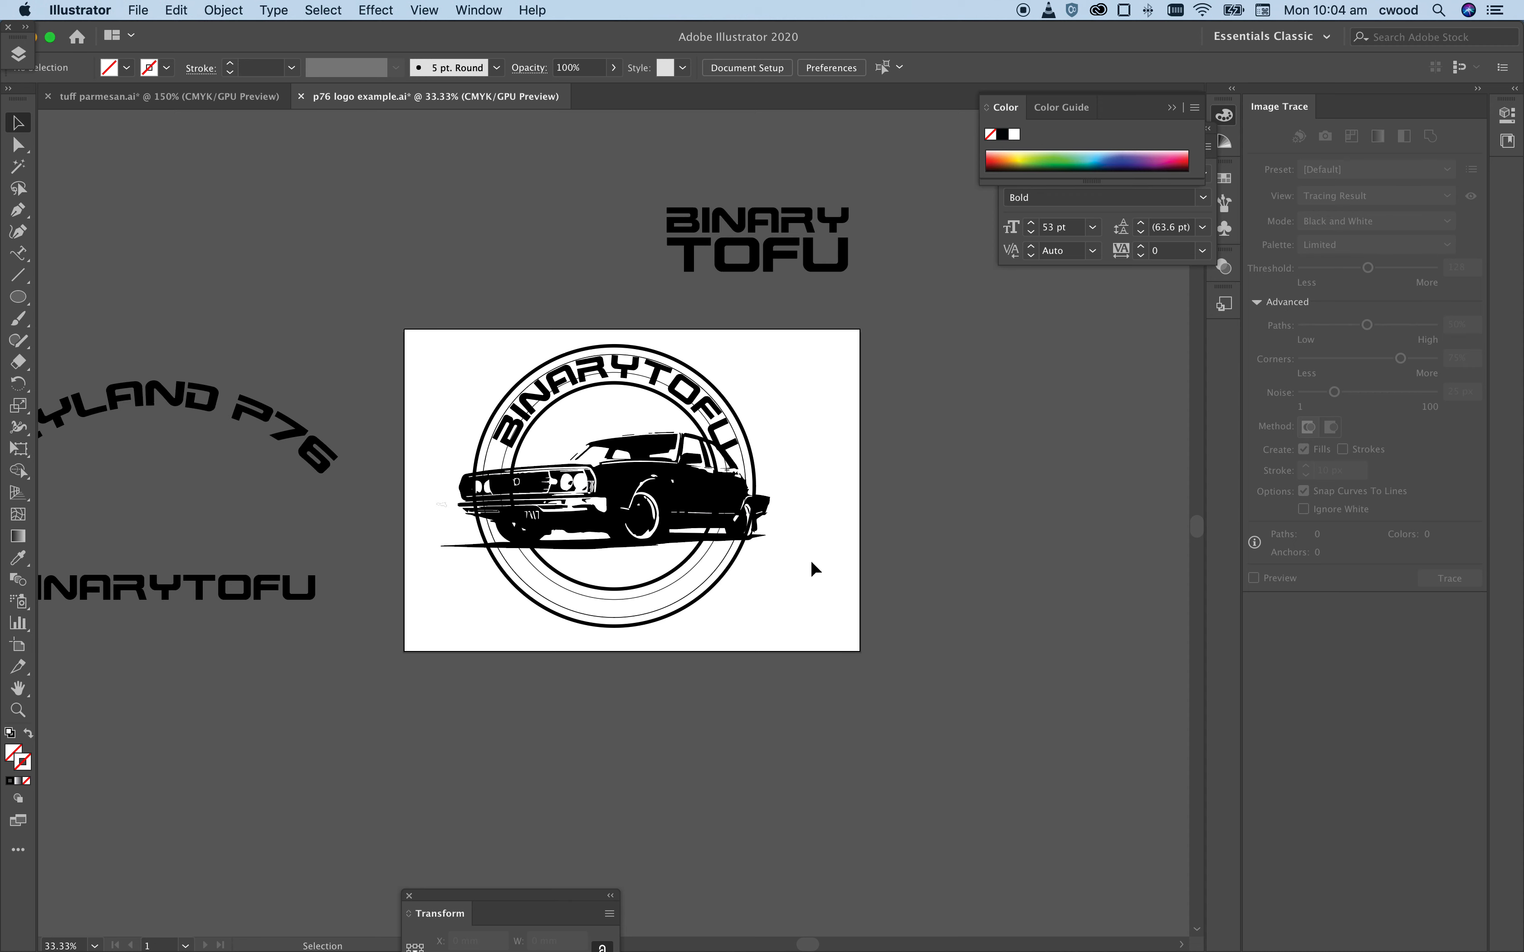
# Rotate the curved BINARYTOFU text counterclockwise along its circular path so it sits more evenly across the upper part of the badge
pyautogui.press('super+equal')
pyautogui.press('super+equal')
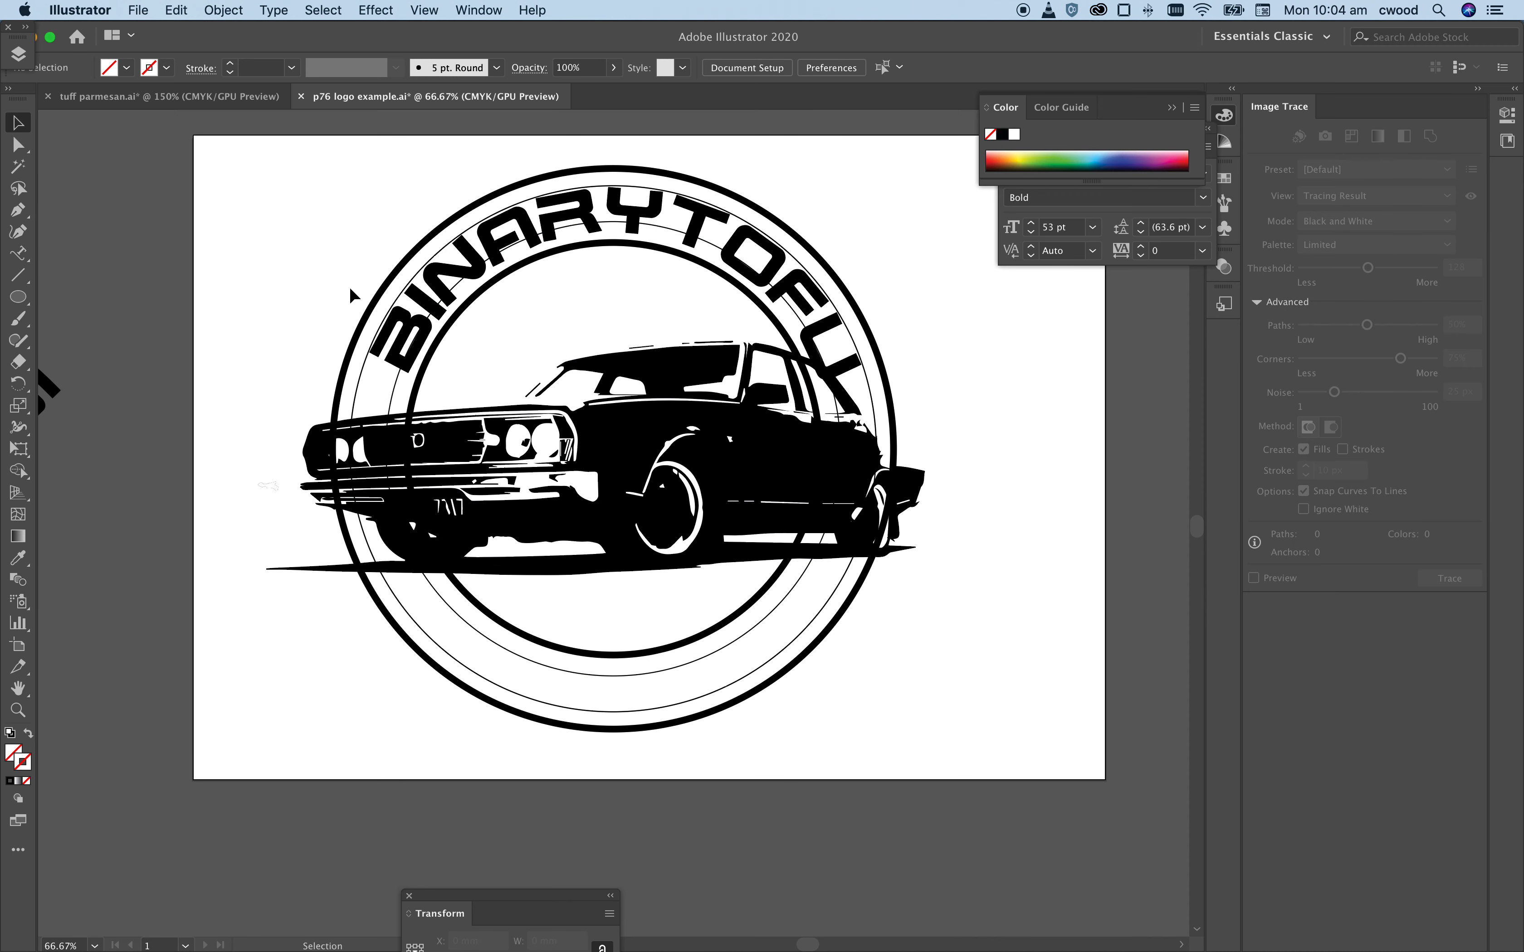
pyautogui.click(410, 320)
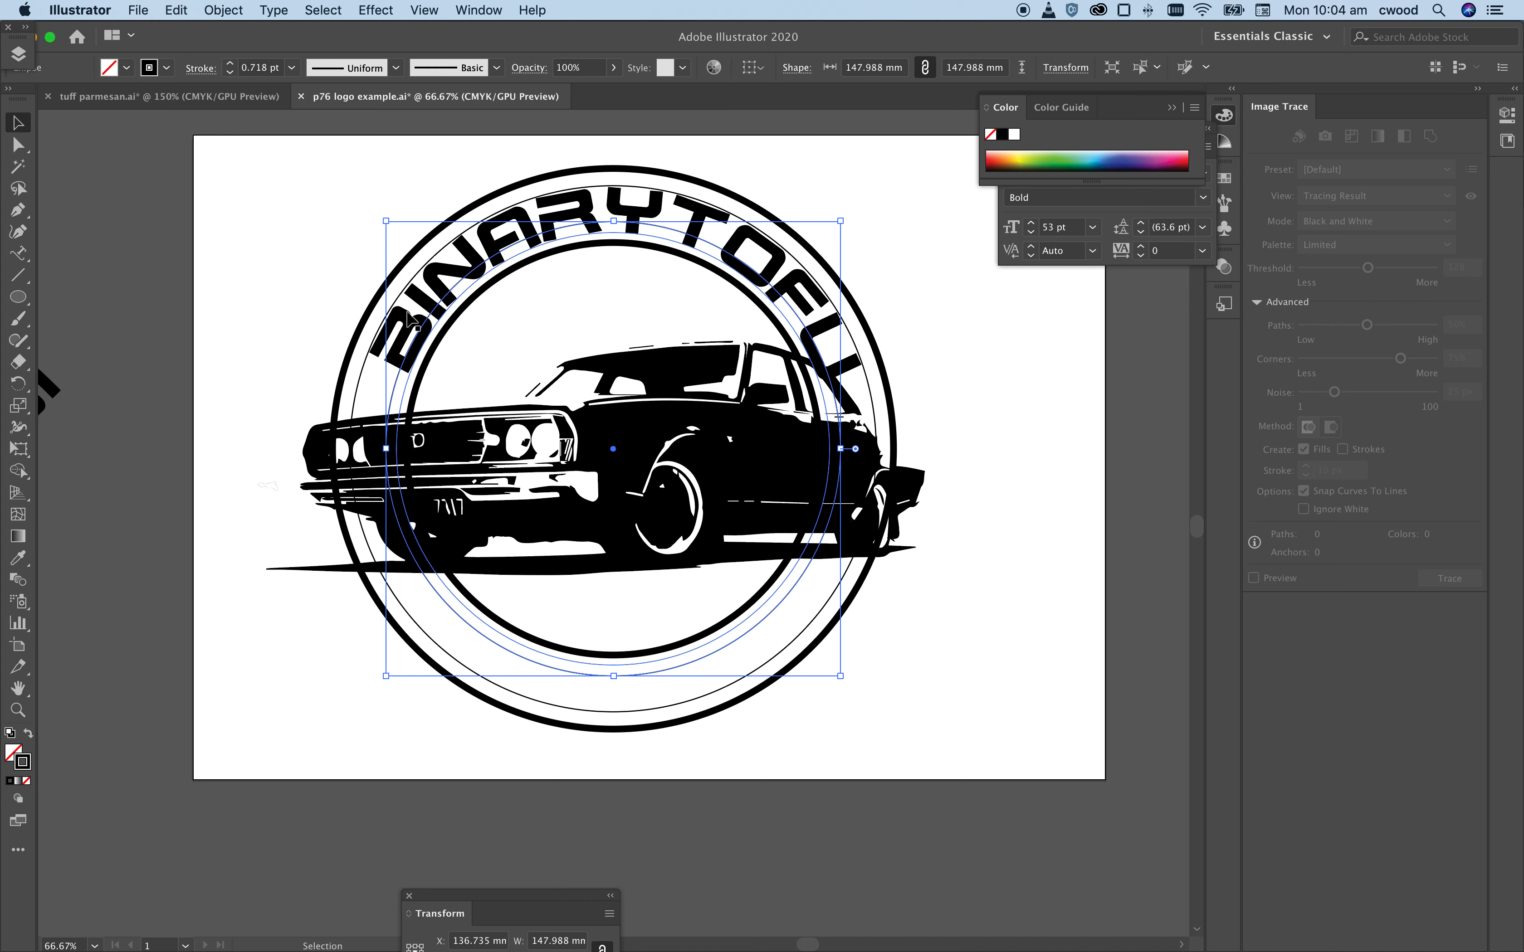
pyautogui.click(412, 318)
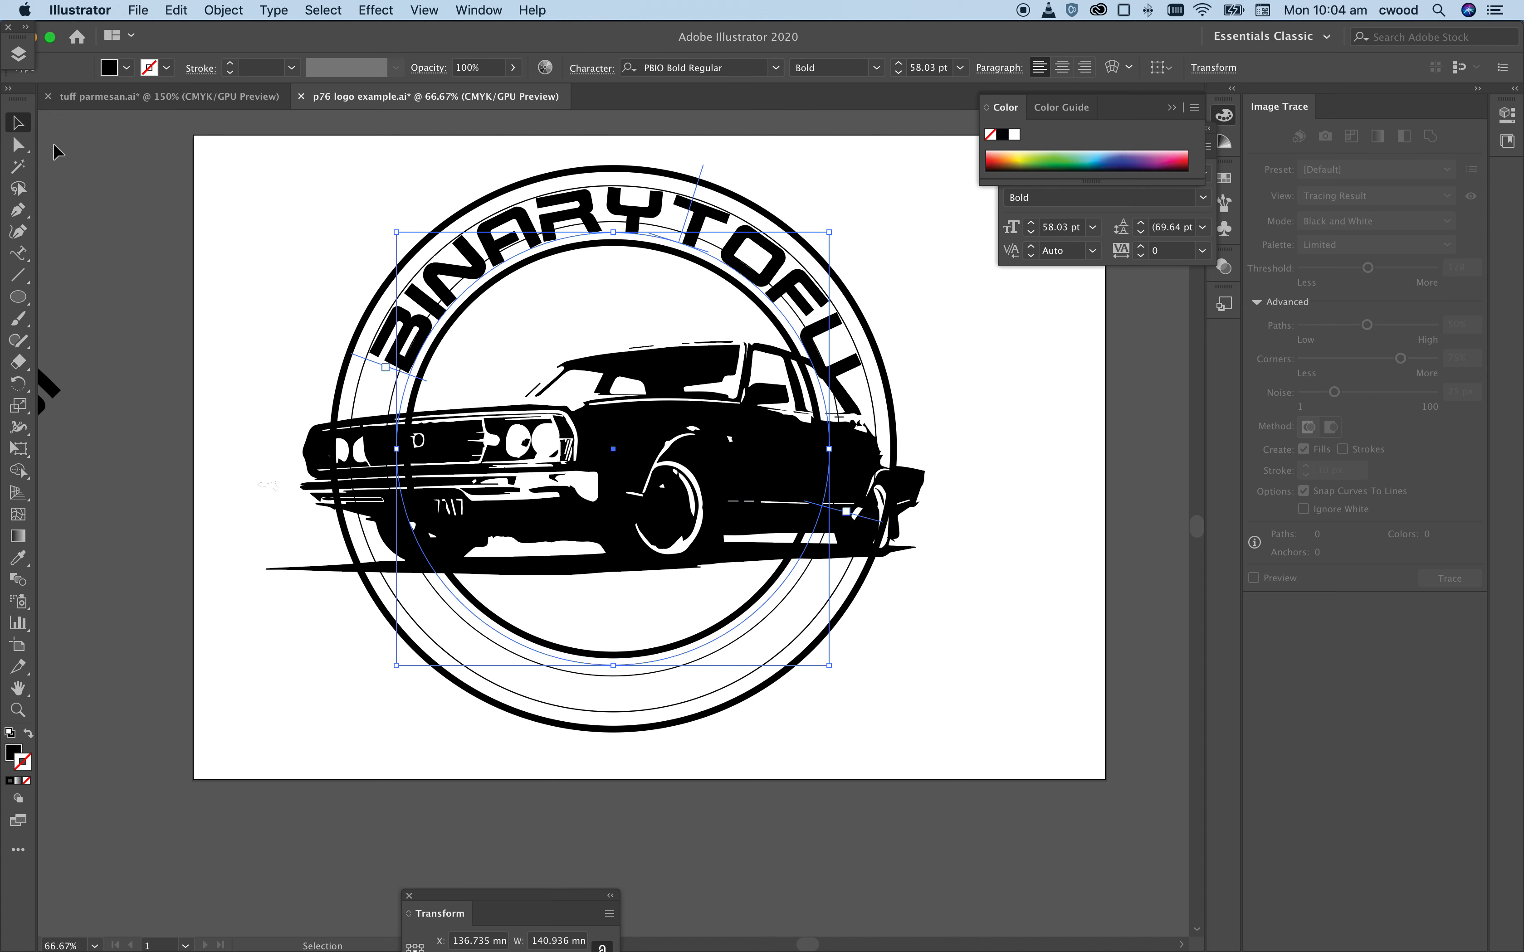
pyautogui.click(9, 146)
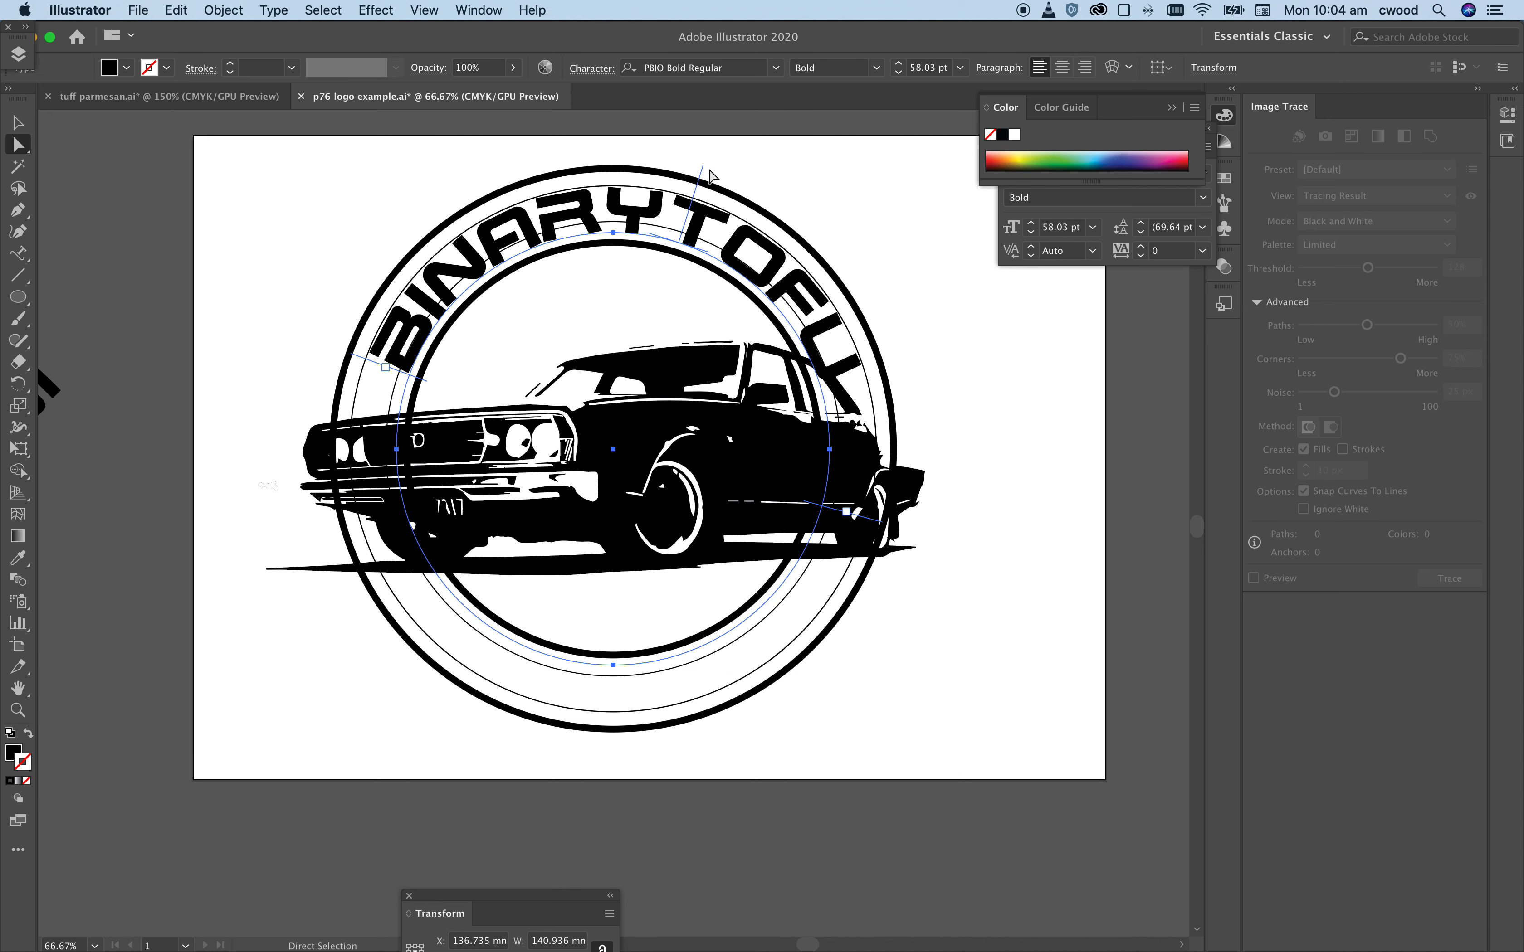
pyautogui.moveTo(704, 170); pyautogui.dragTo(669, 151)
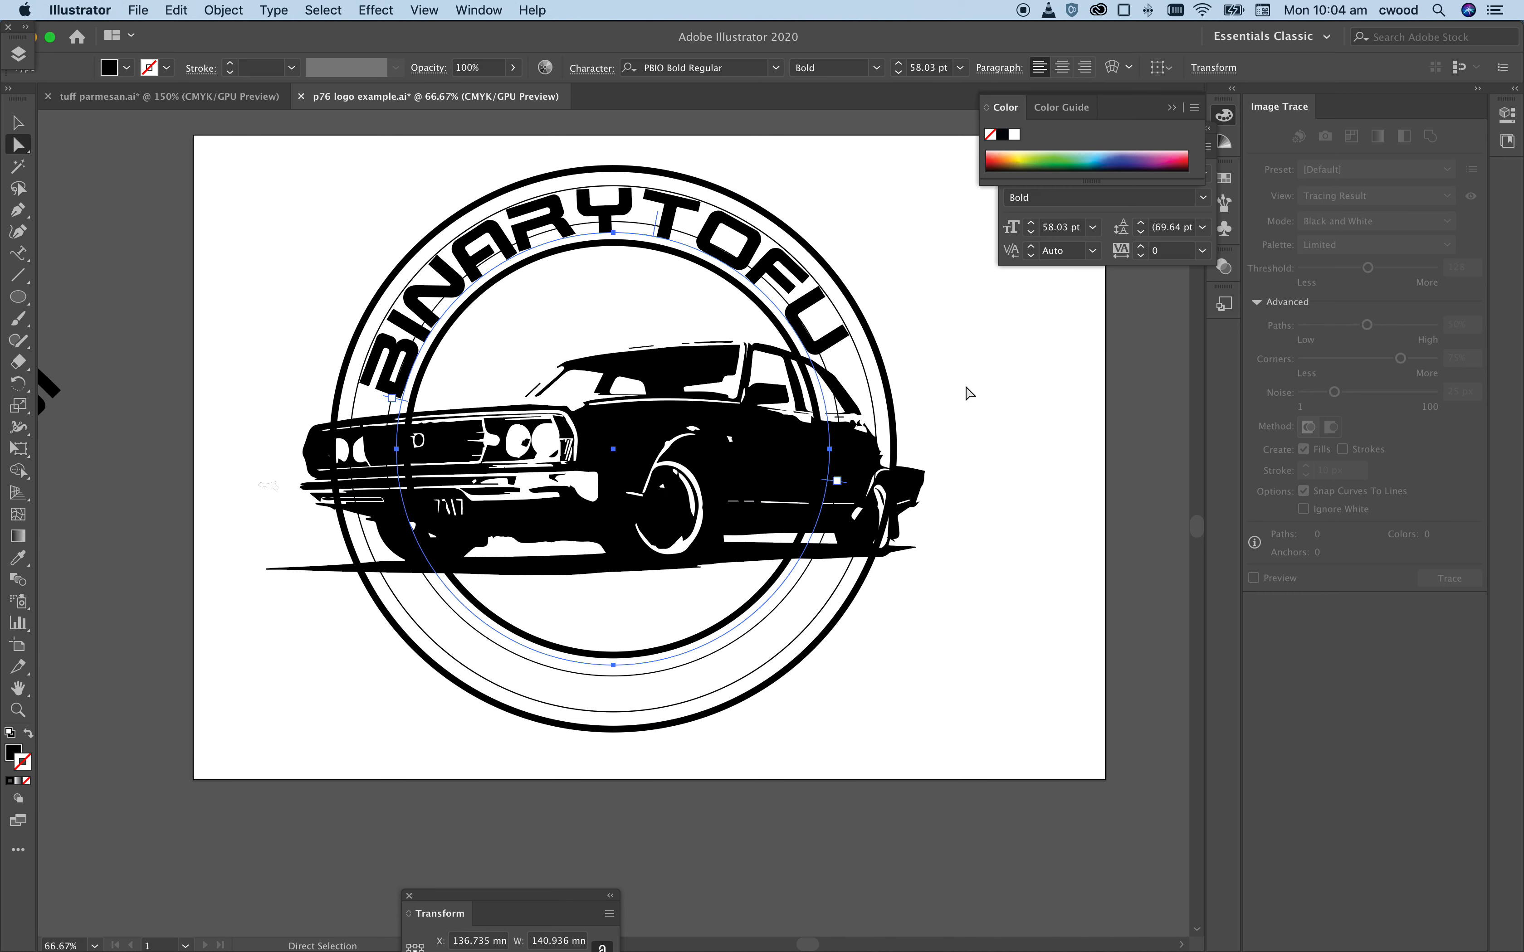
pyautogui.click(922, 567)
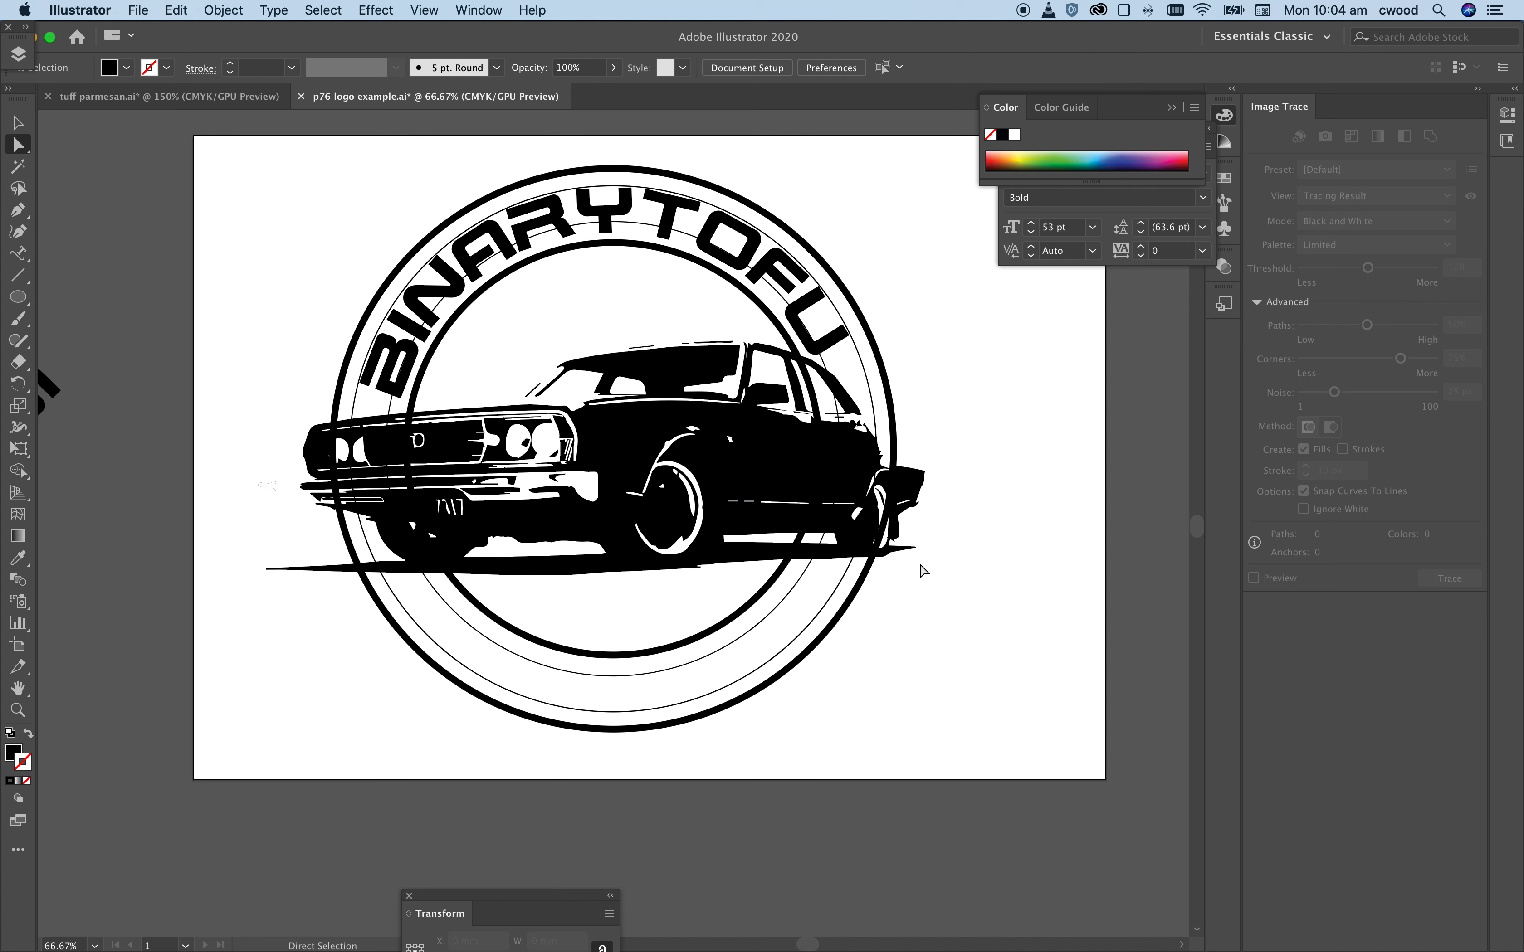
# Bring the car illustration to the front of the stacking order, above the rings and the curved text
pyautogui.click(18, 122)
pyautogui.click(668, 479)
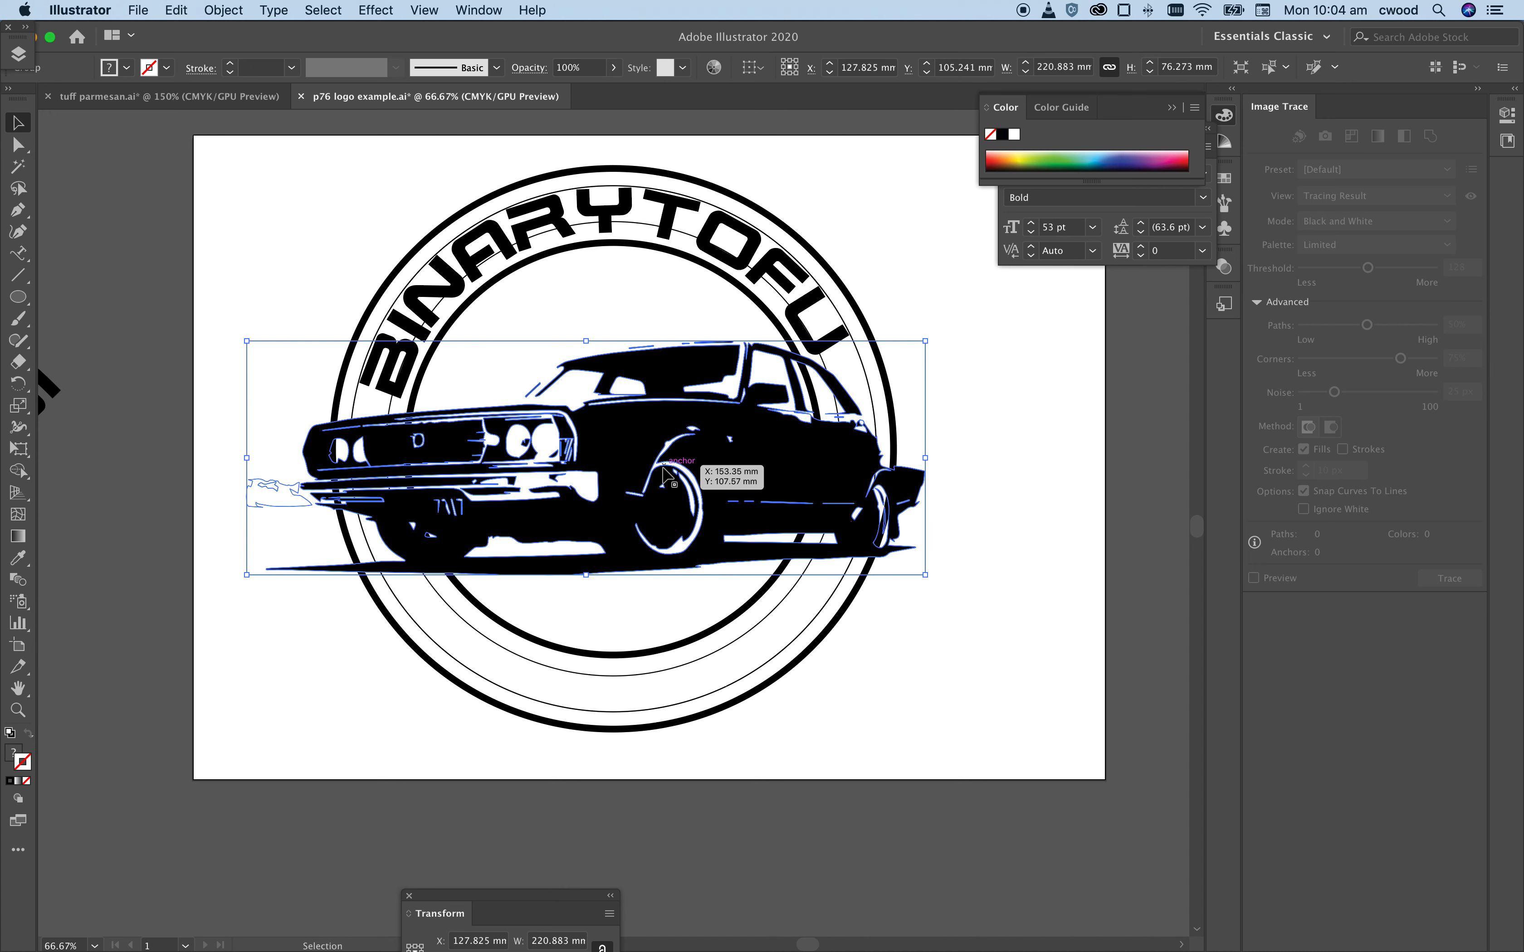
pyautogui.hscroll(1, 663, 473)
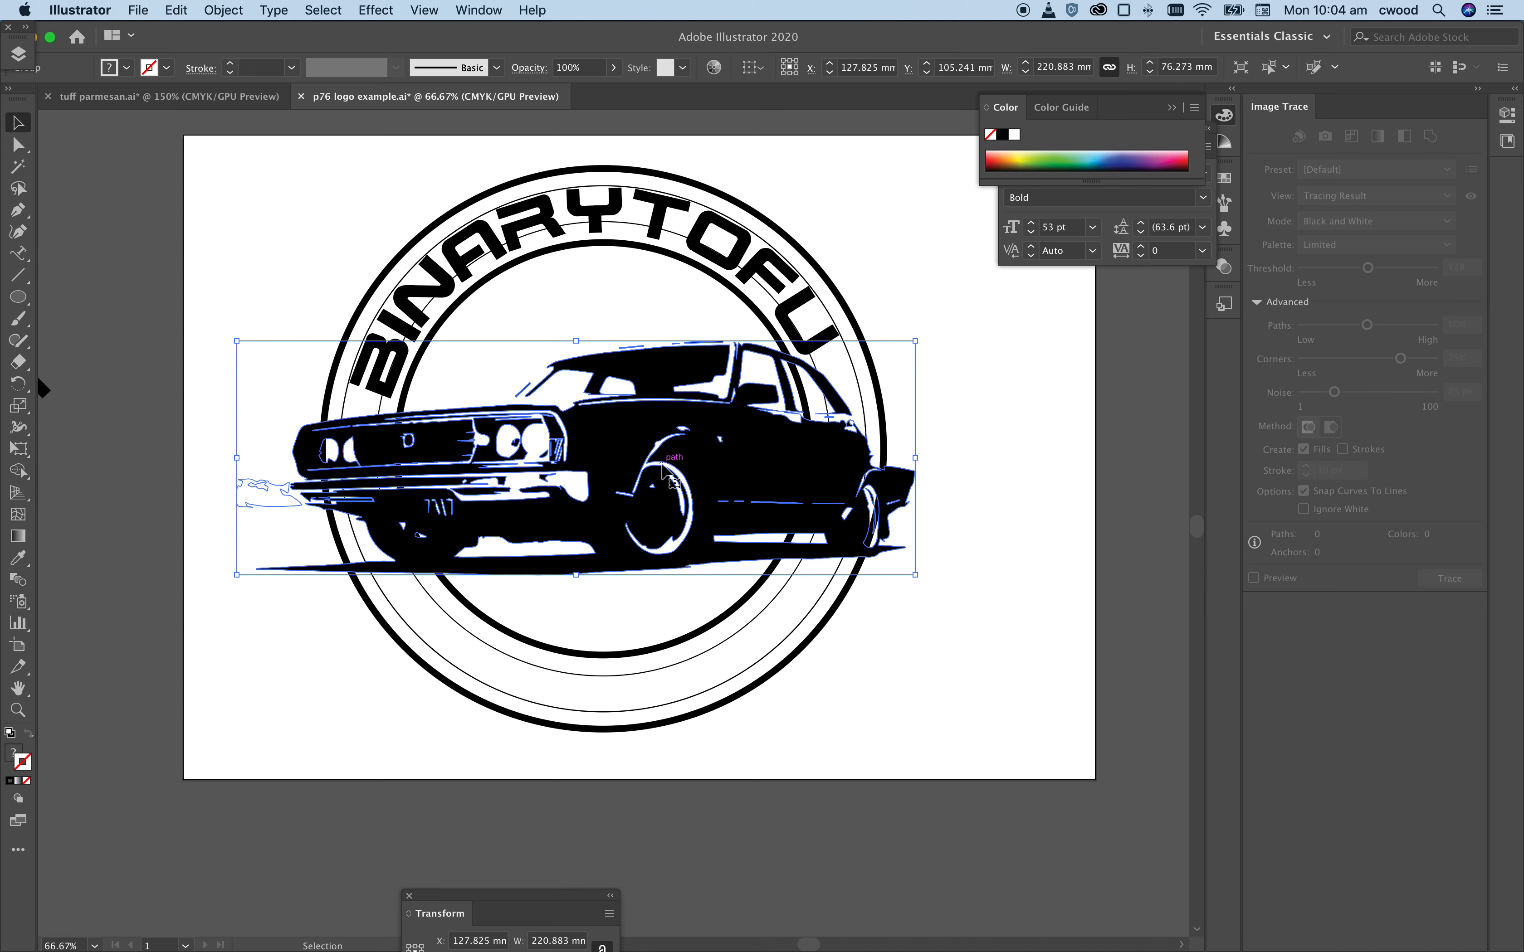
pyautogui.click(222, 8)
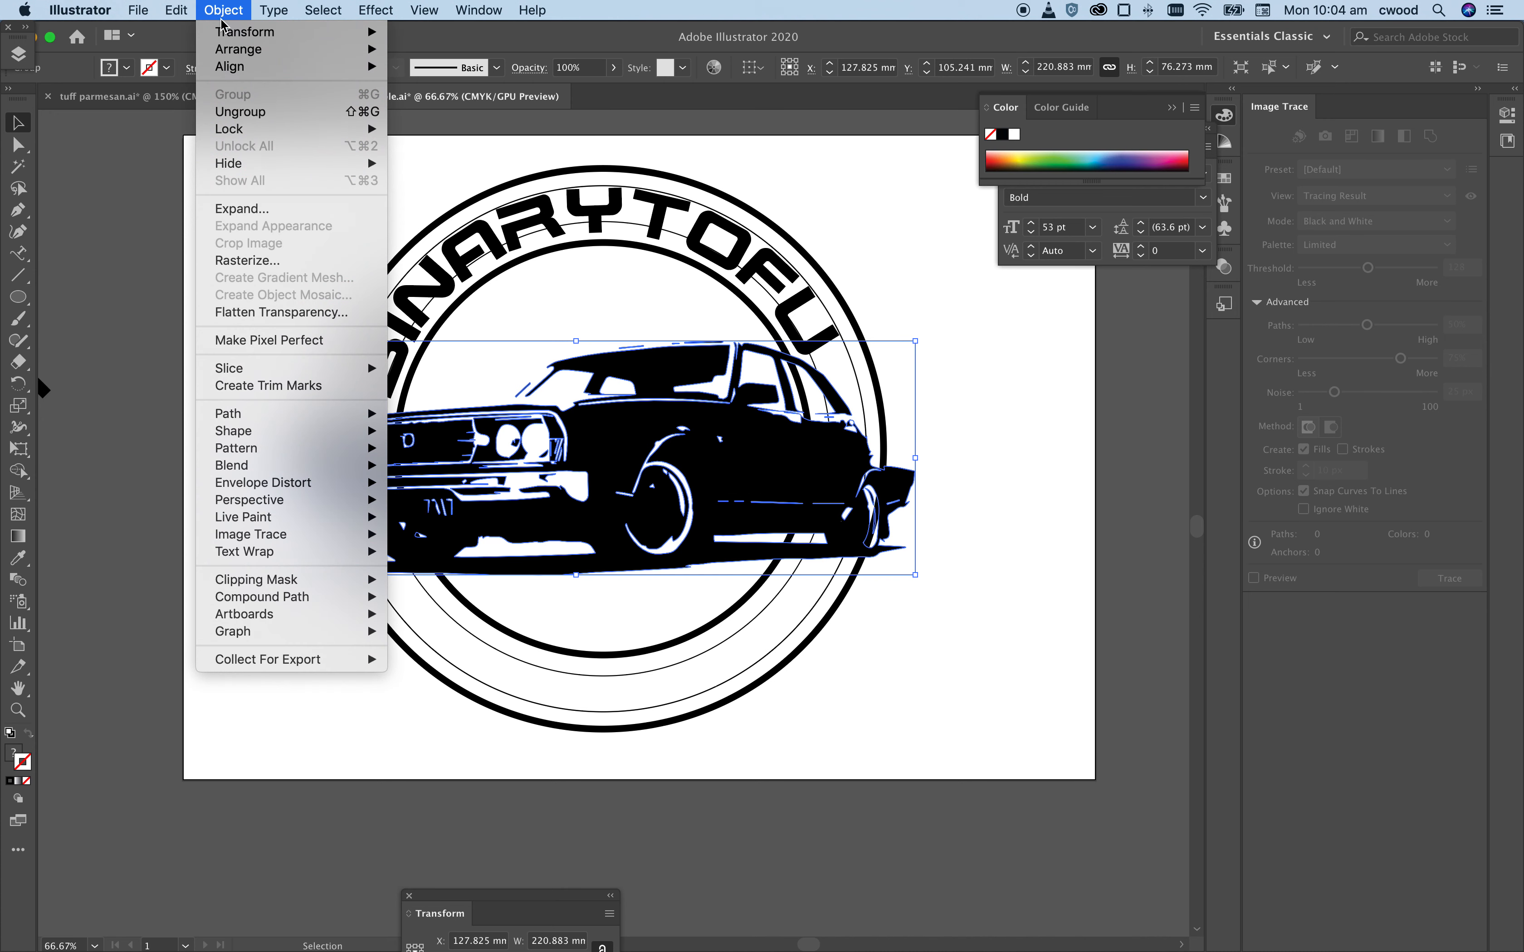
pyautogui.moveTo(230, 49)
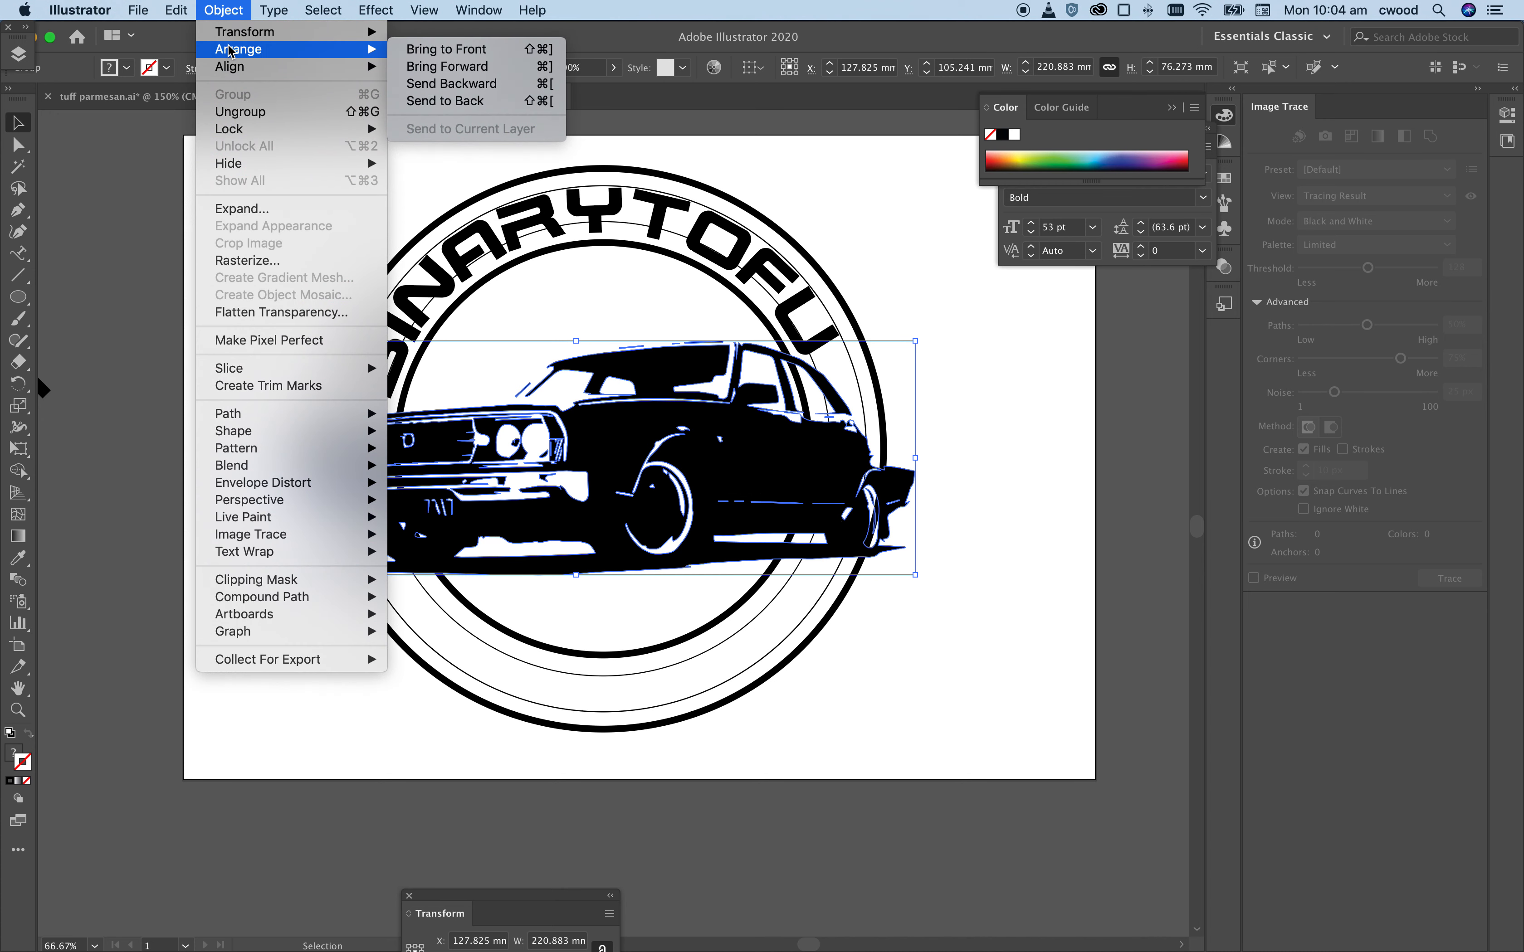
pyautogui.click(483, 57)
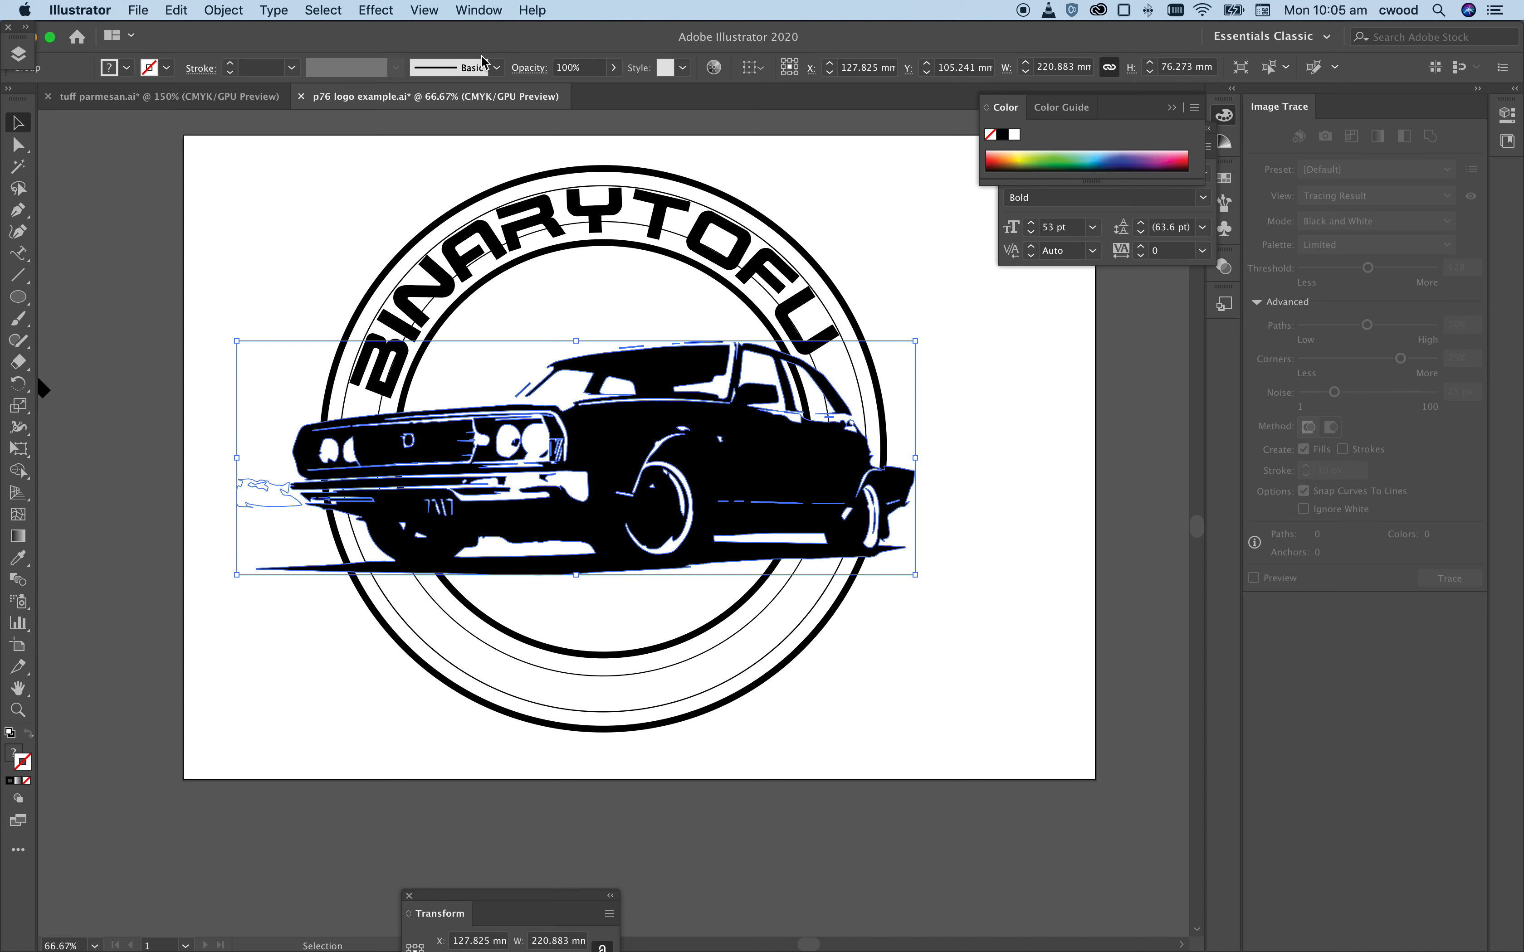
pyautogui.click(214, 9)
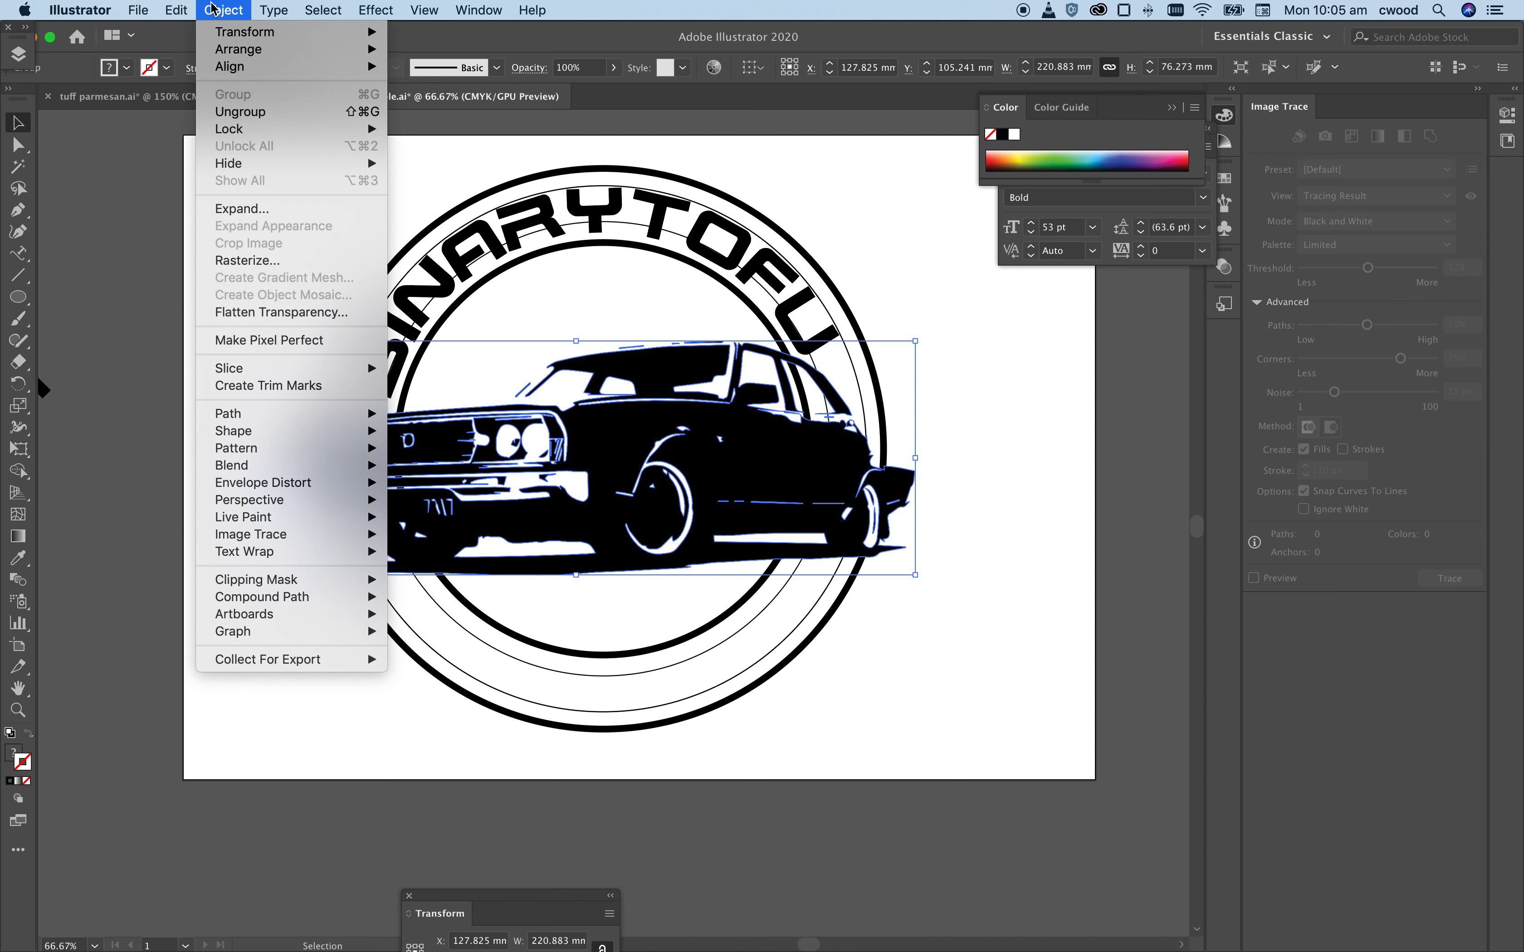
pyautogui.moveTo(238, 50)
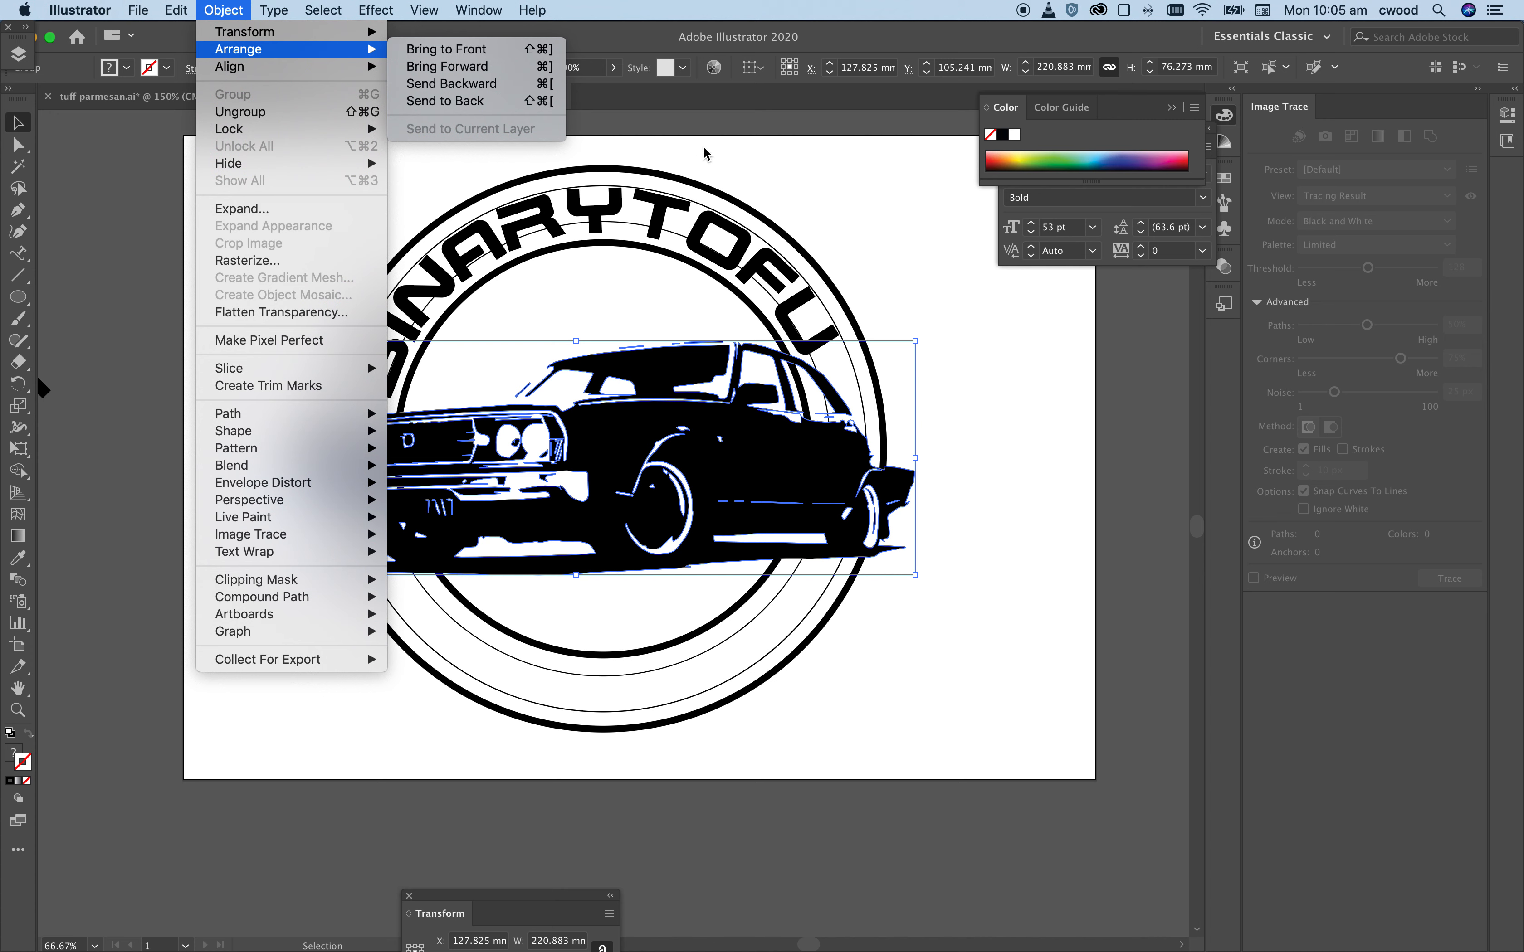
pyautogui.click(794, 184)
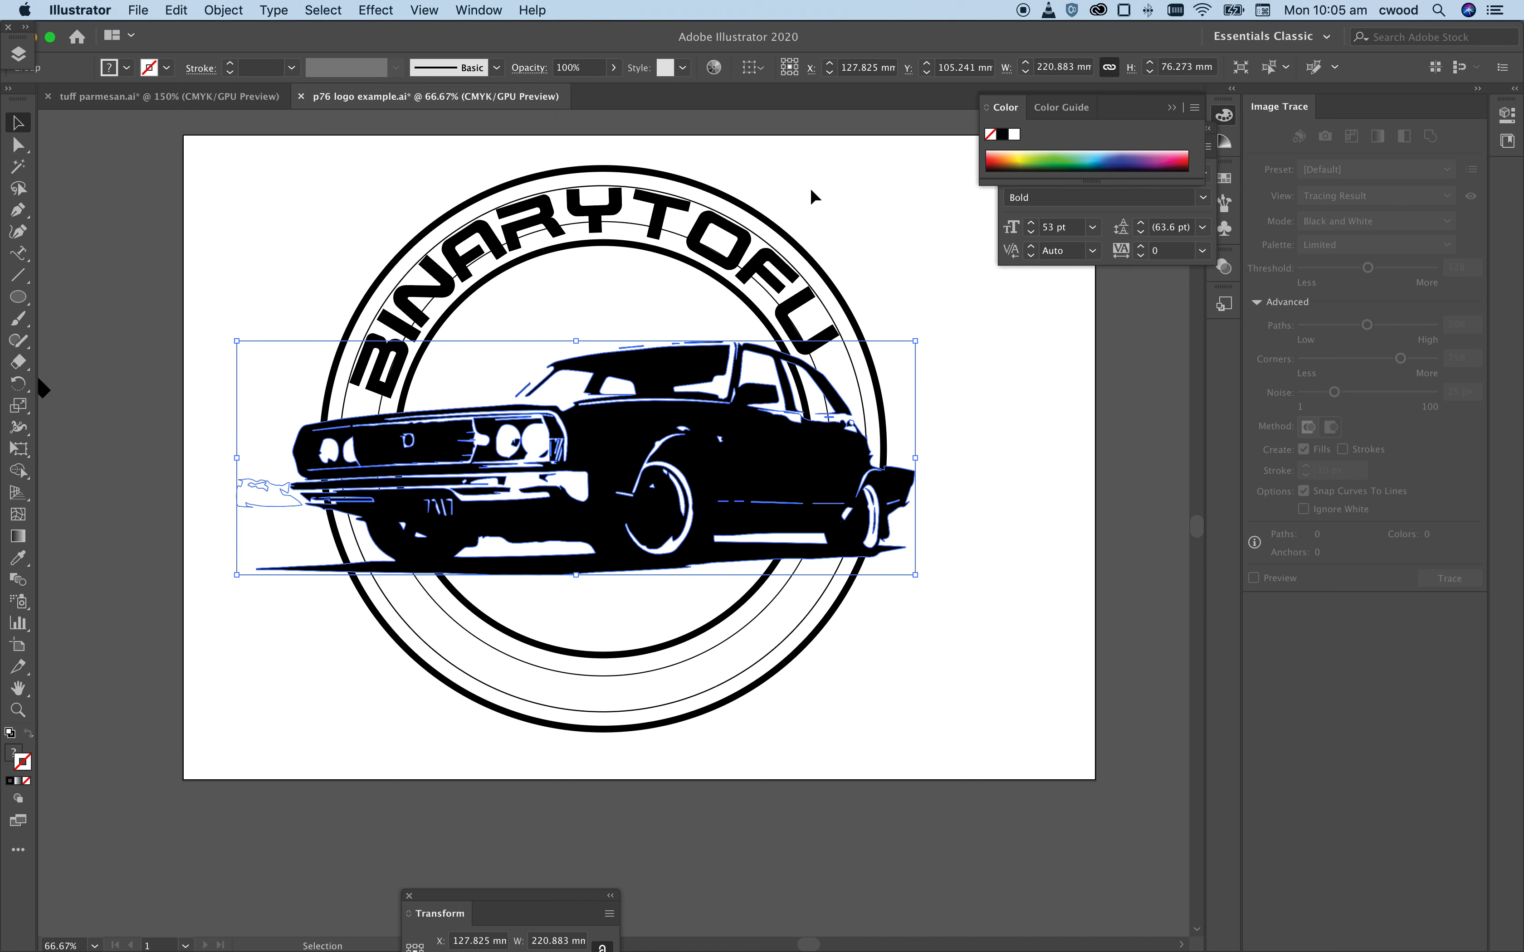
pyautogui.click(238, 307)
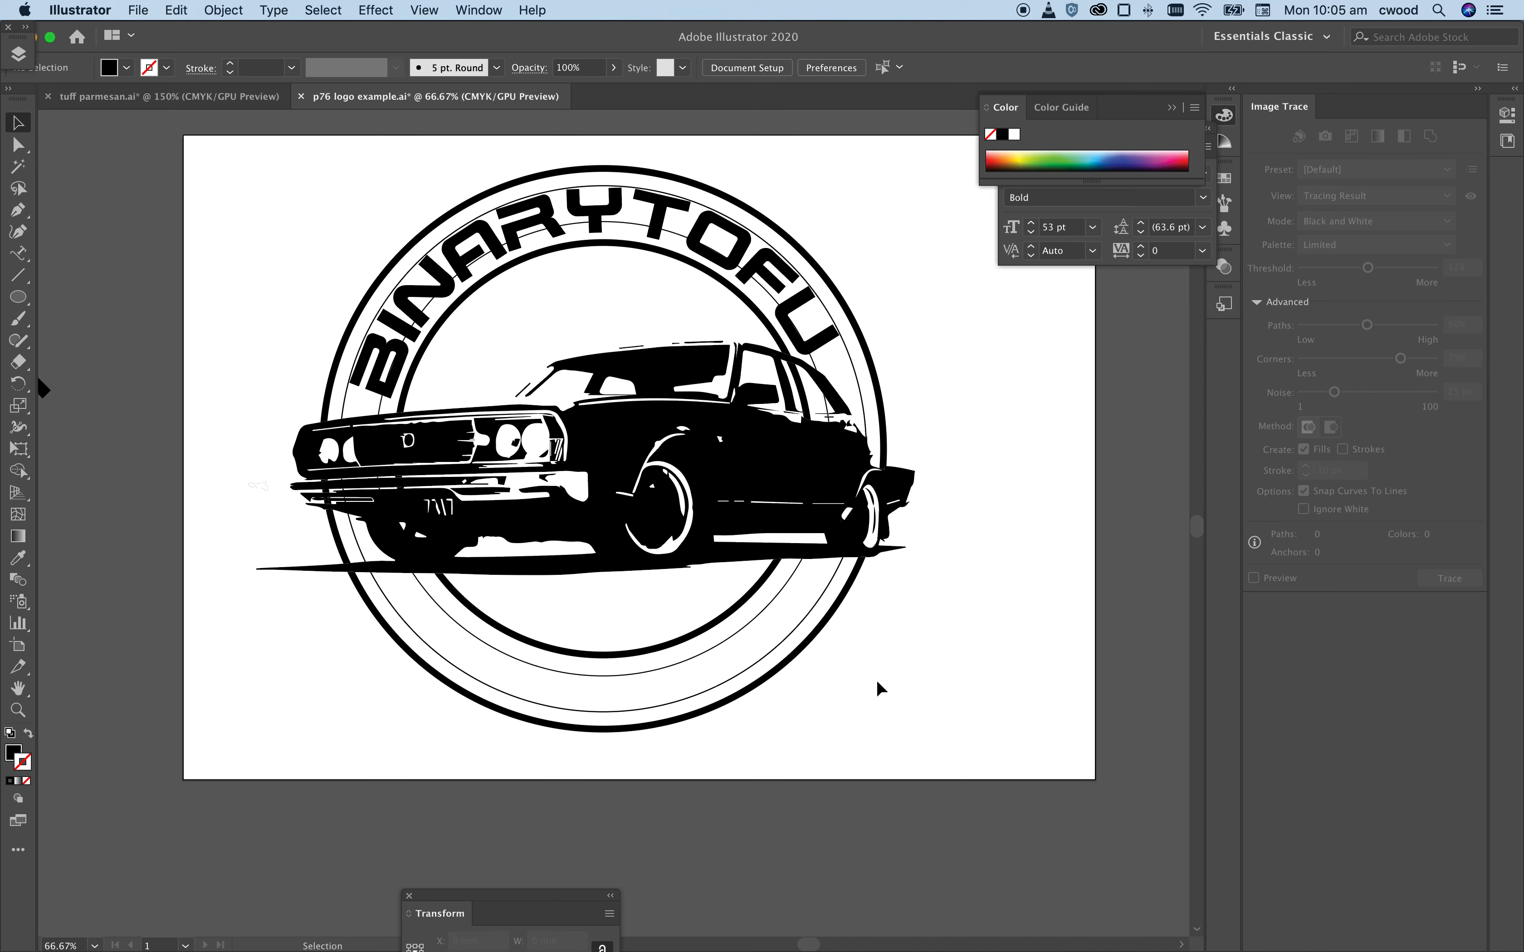
# Enlarge the curved BINARYTOFU text and its circular path concentrically to about 143.5 mm wide
pyautogui.click(738, 251)
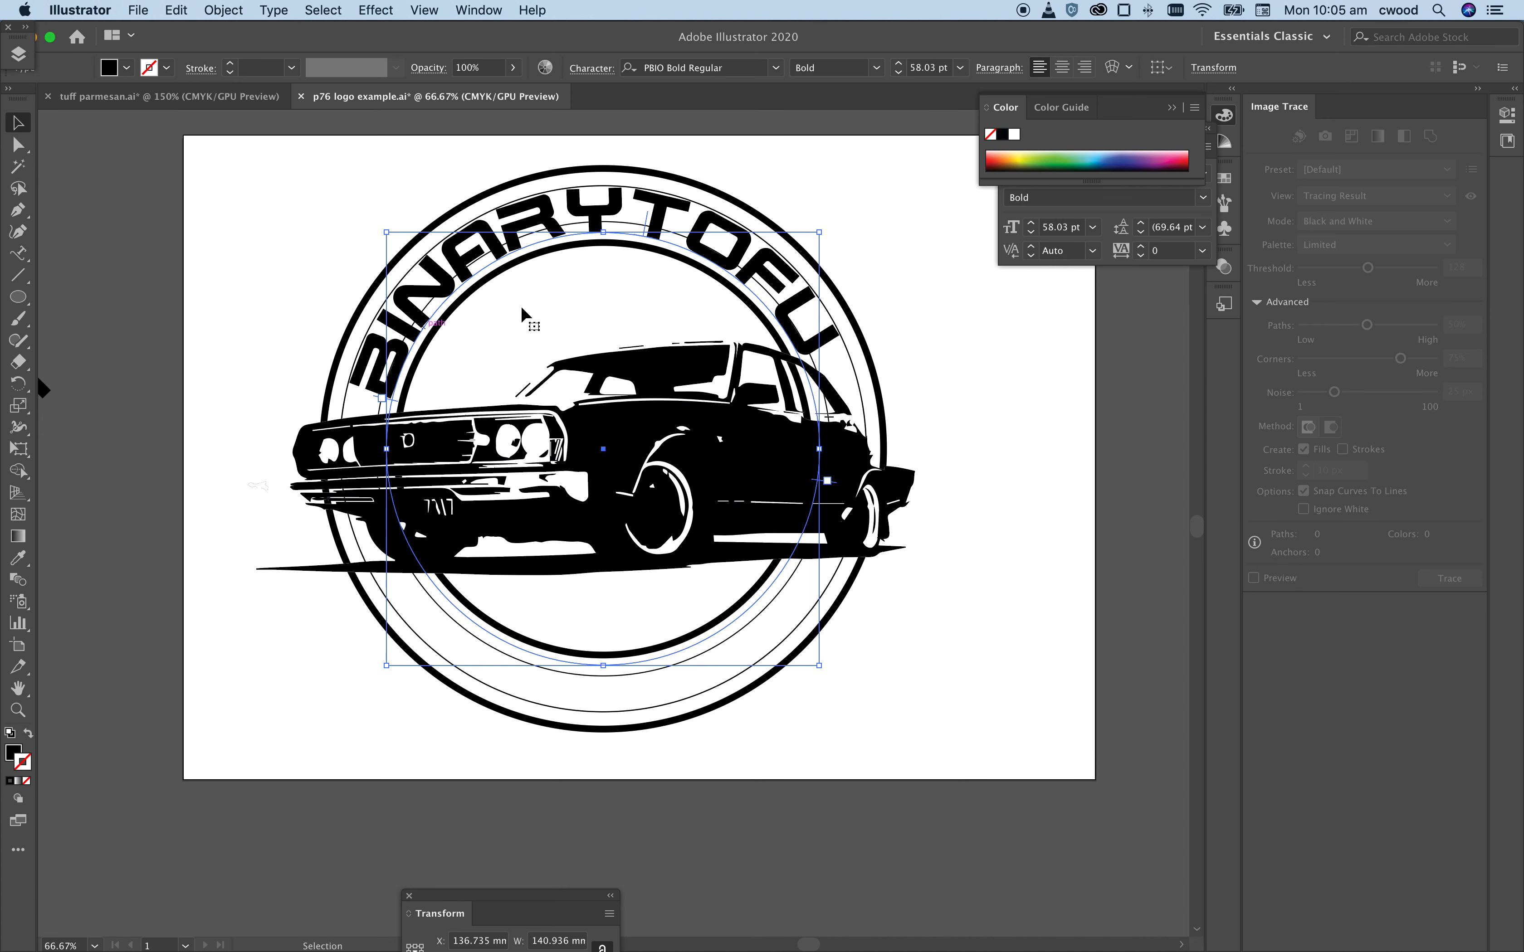
pyautogui.moveTo(821, 231); pyautogui.dragTo(829, 234)
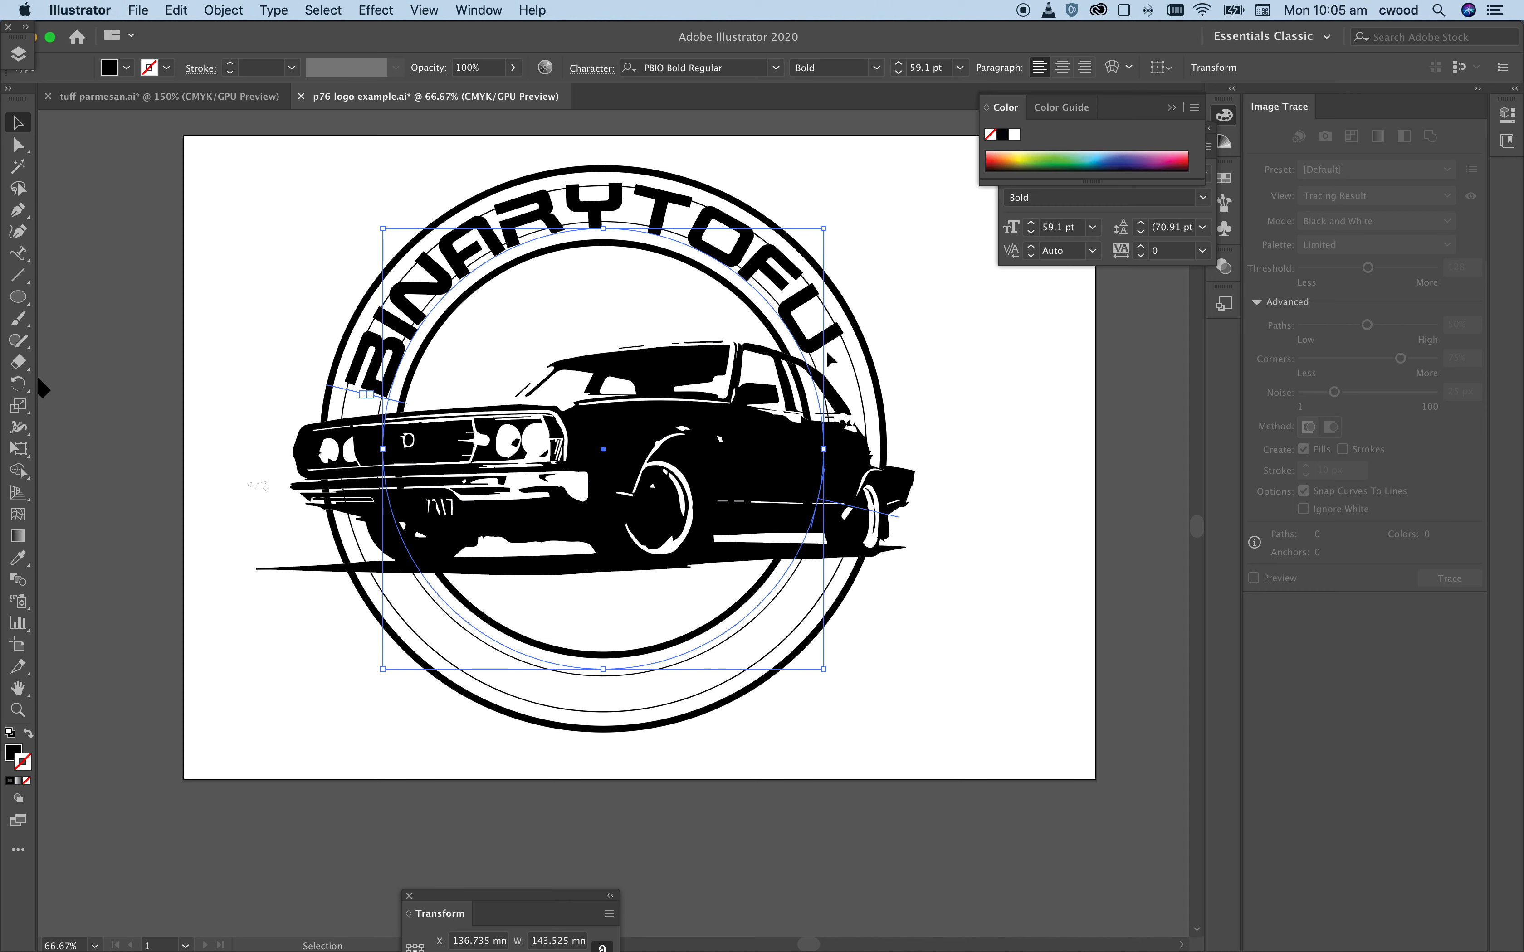
pyautogui.click(964, 434)
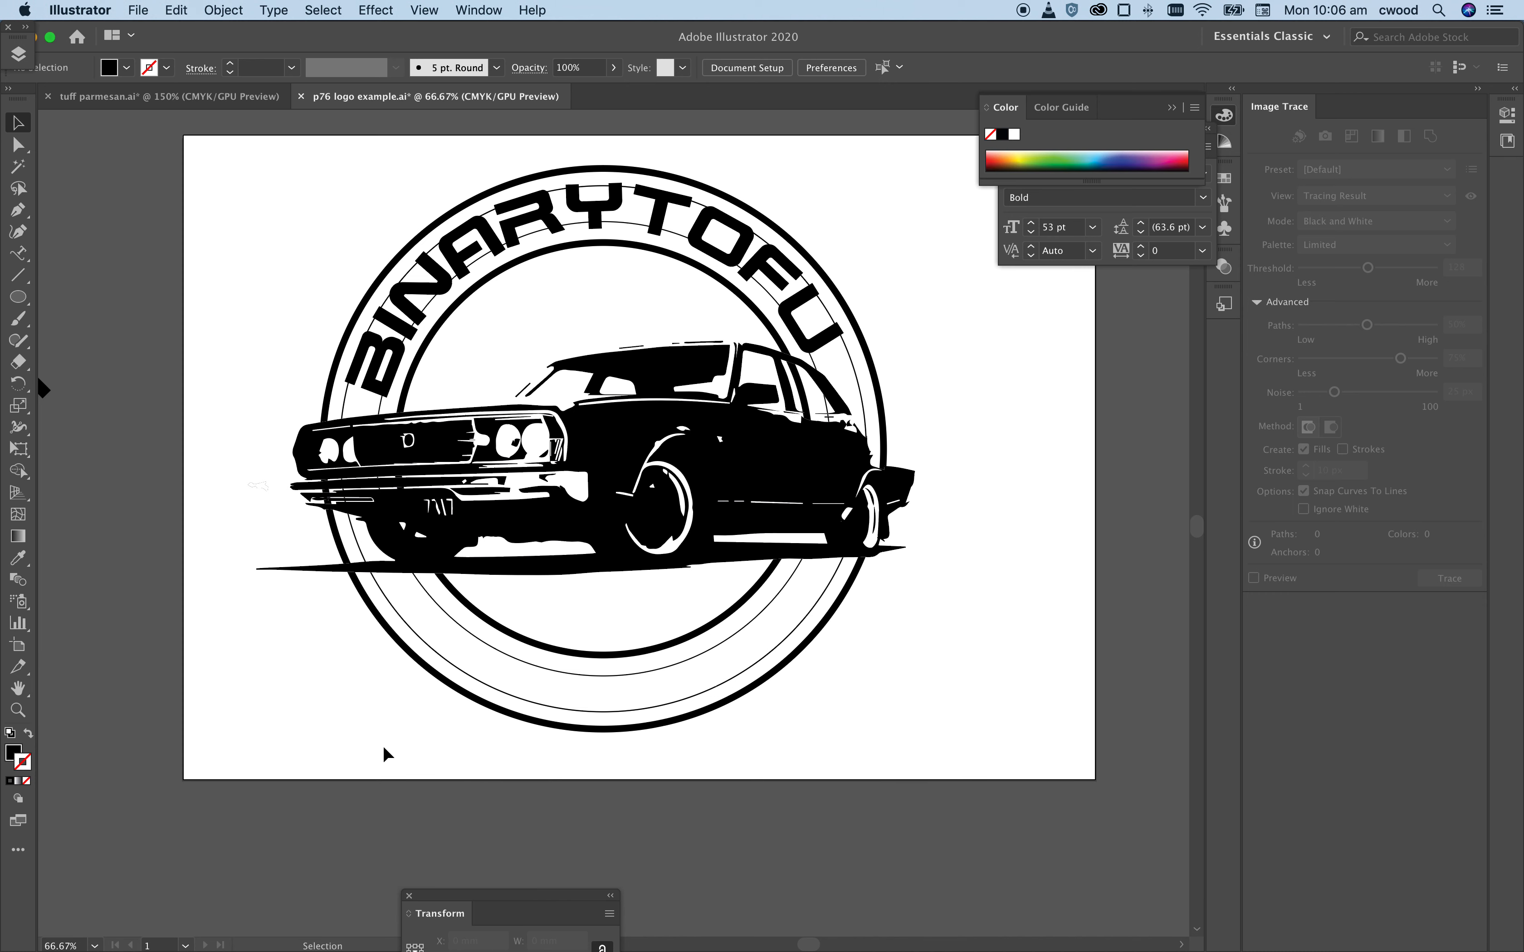
# Try to delete the thin tip of the ground shadow at the car's front end, and undo the deletion
pyautogui.click(502, 559)
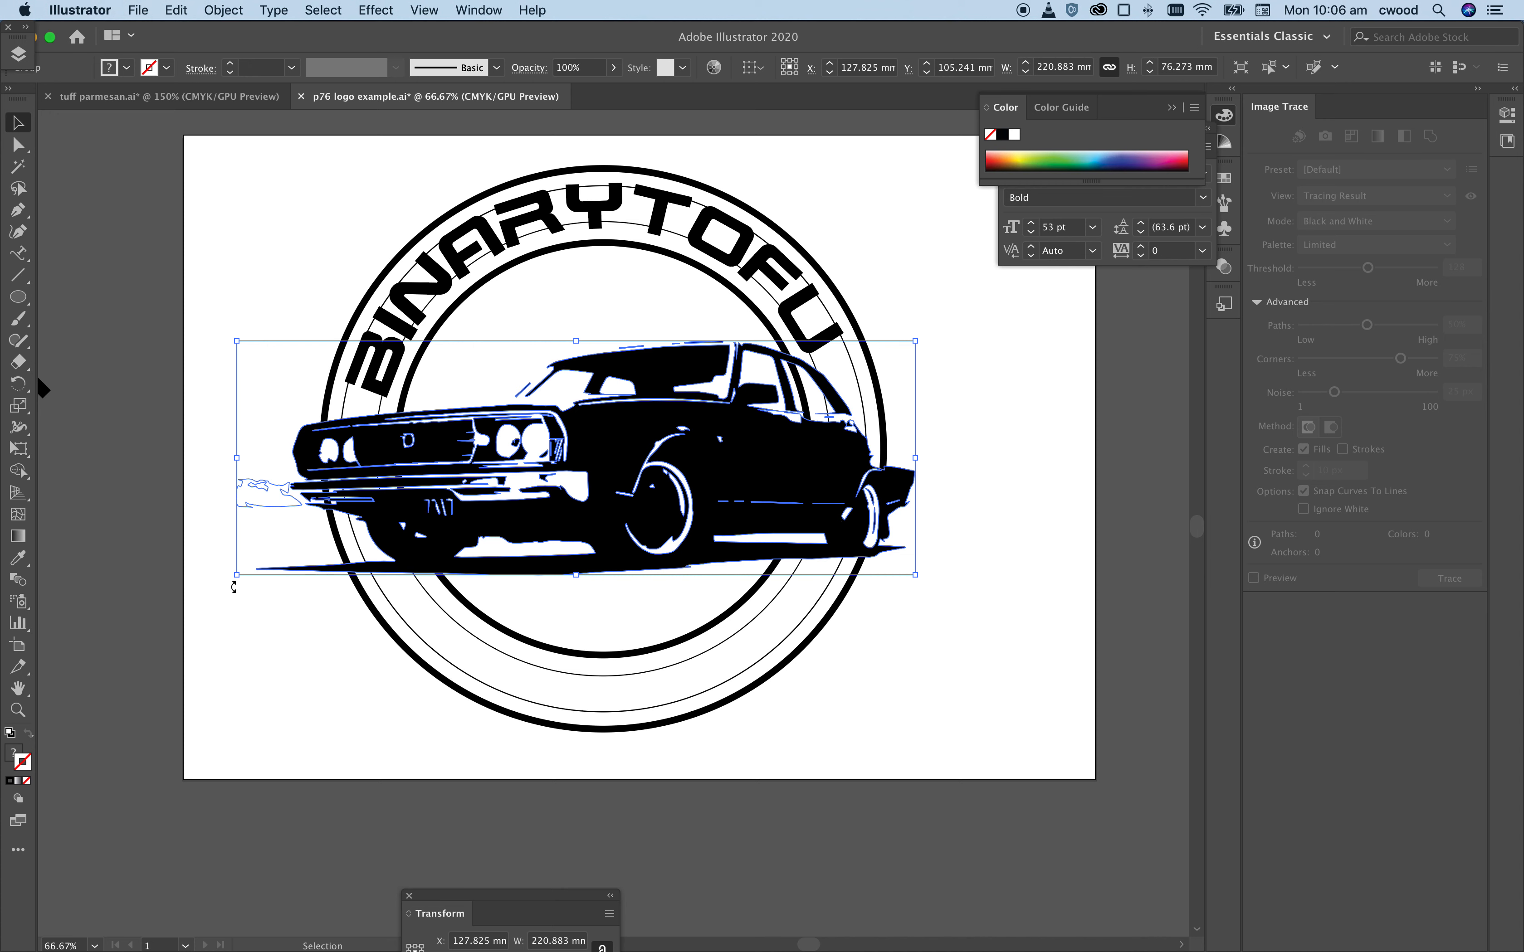
pyautogui.click(211, 611)
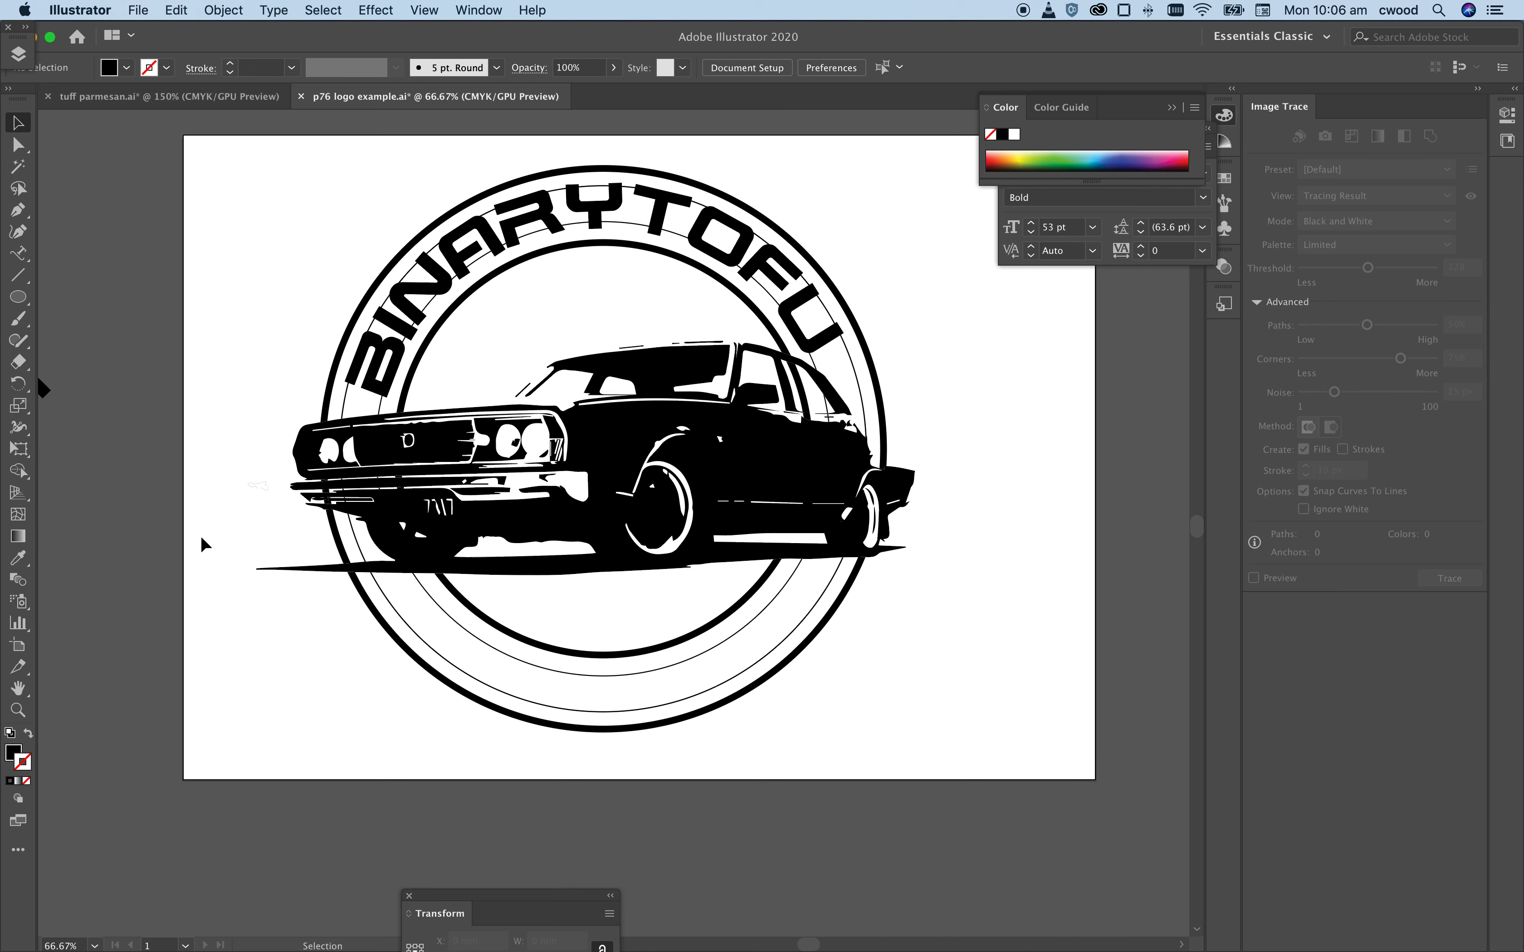
pyautogui.click(17, 145)
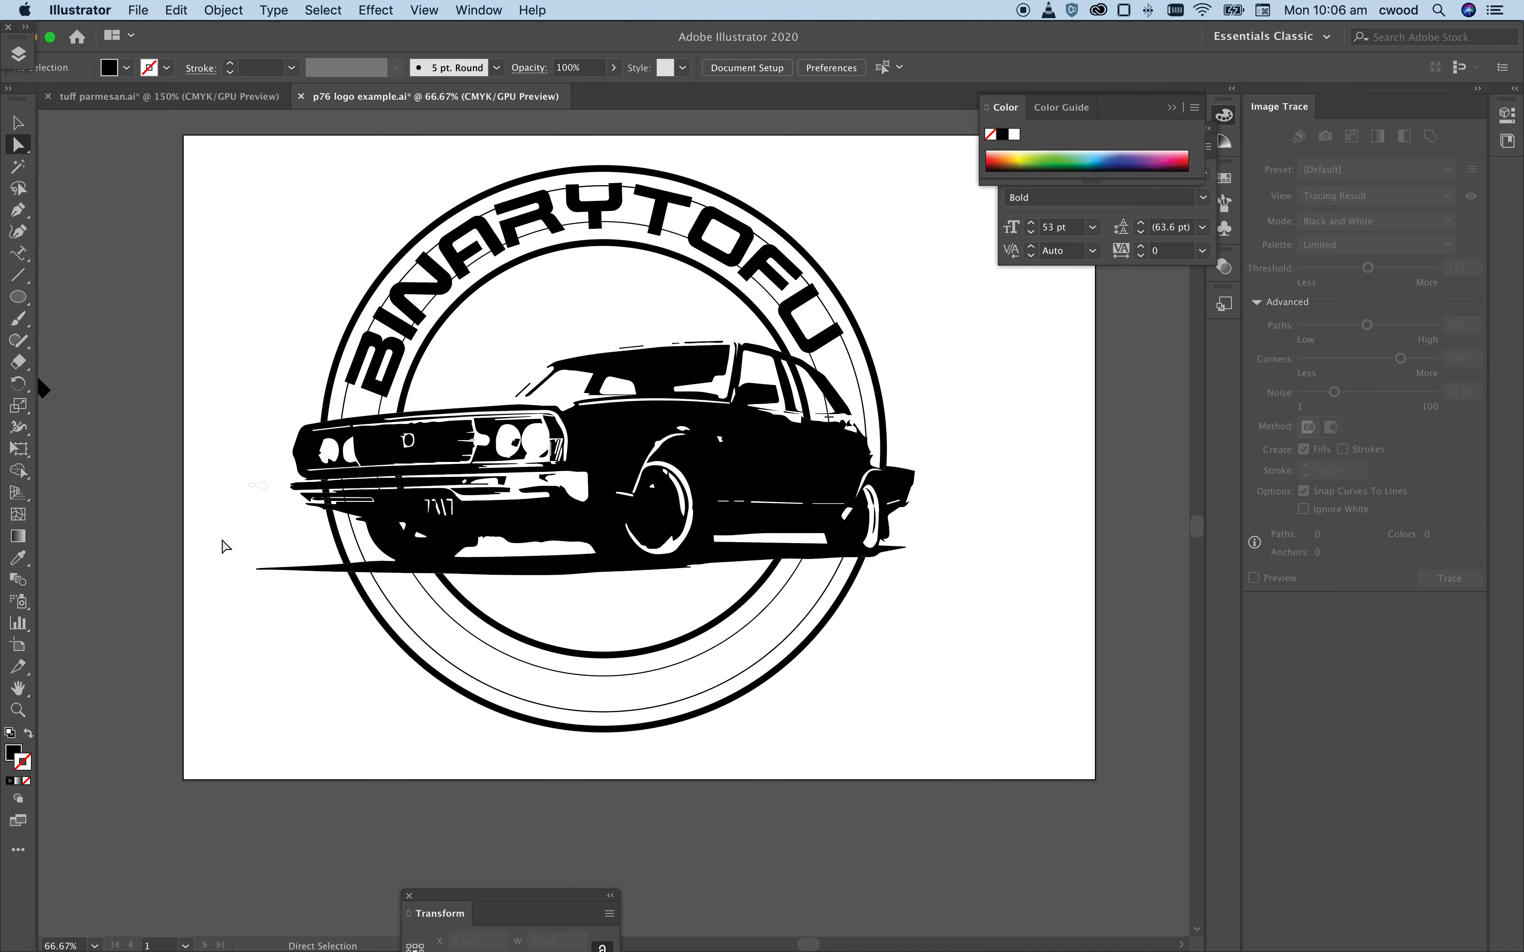
pyautogui.moveTo(226, 553); pyautogui.dragTo(287, 598)
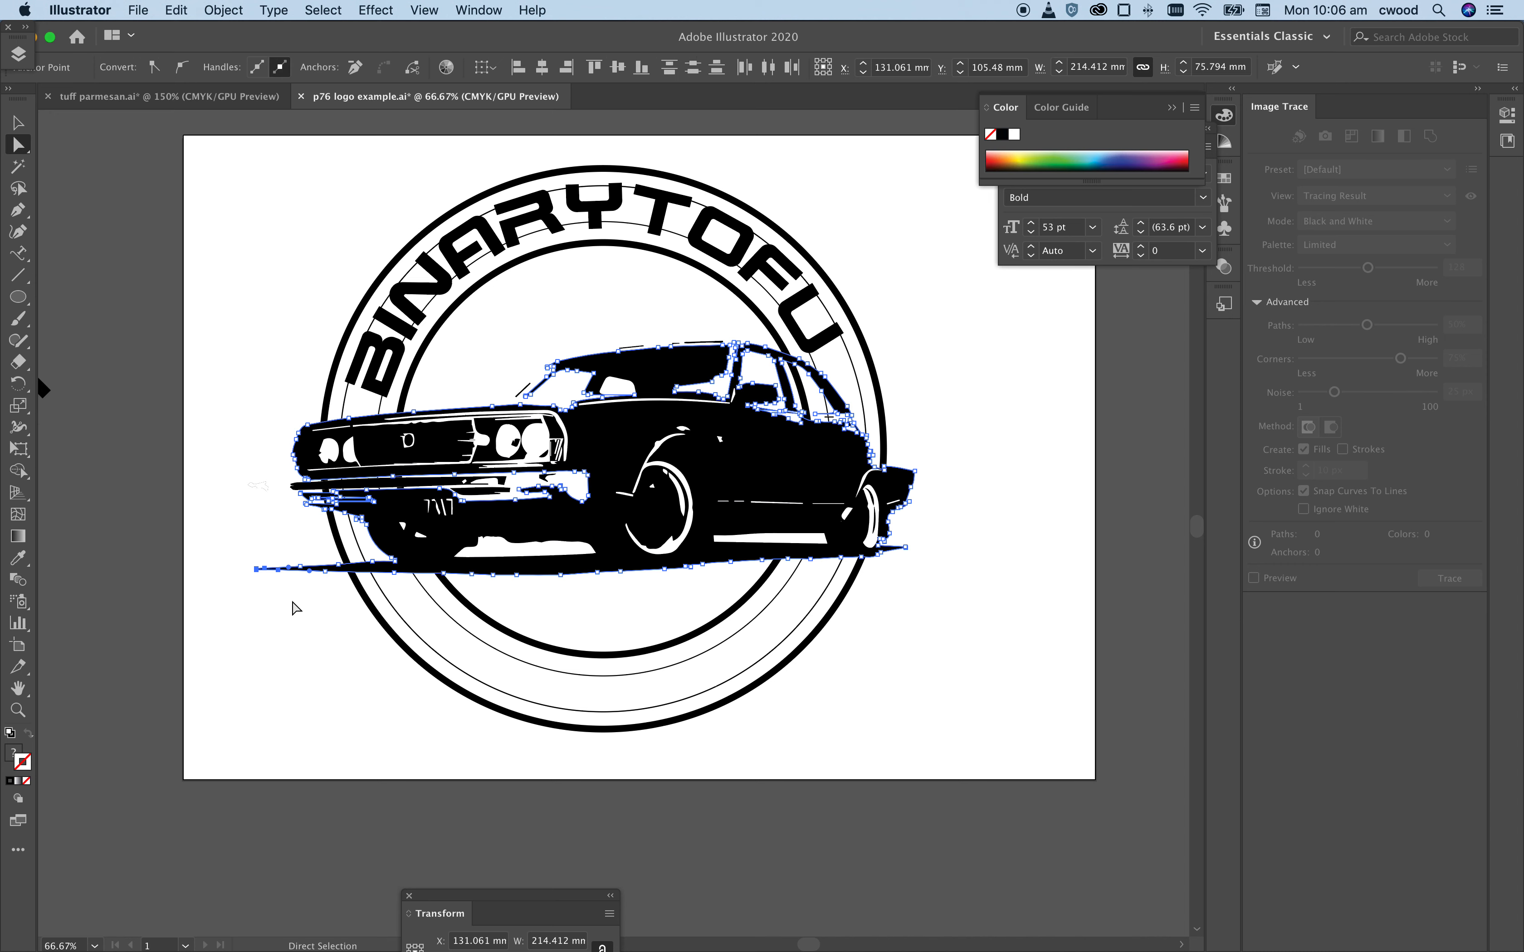
pyautogui.click(236, 546)
pyautogui.moveTo(244, 545); pyautogui.dragTo(334, 602)
pyautogui.press('Delete')
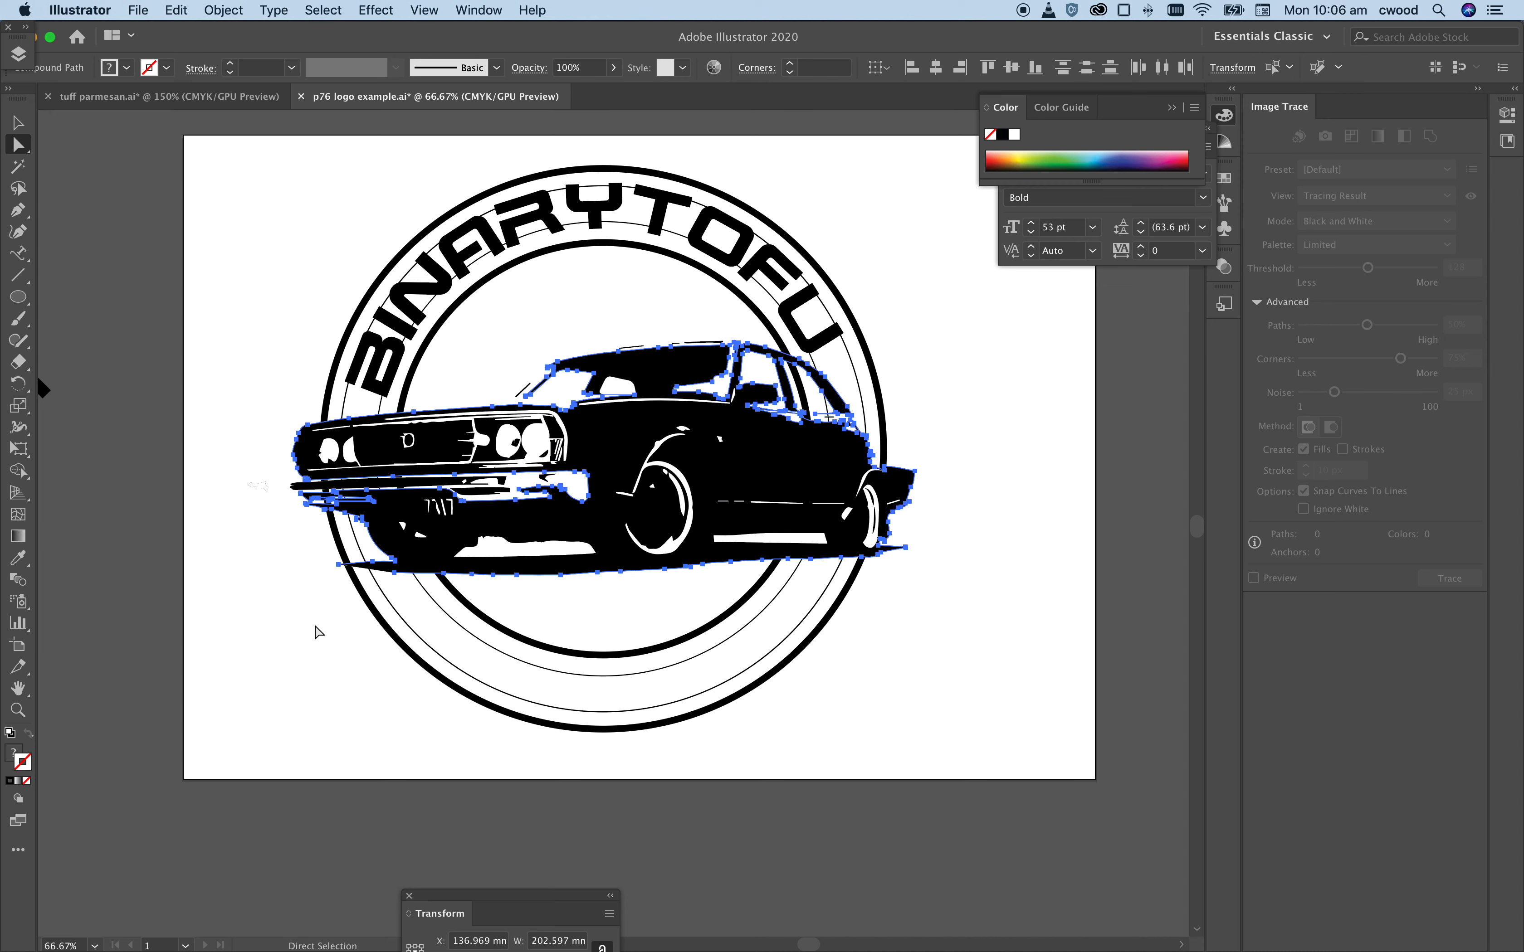
pyautogui.press('super+z')
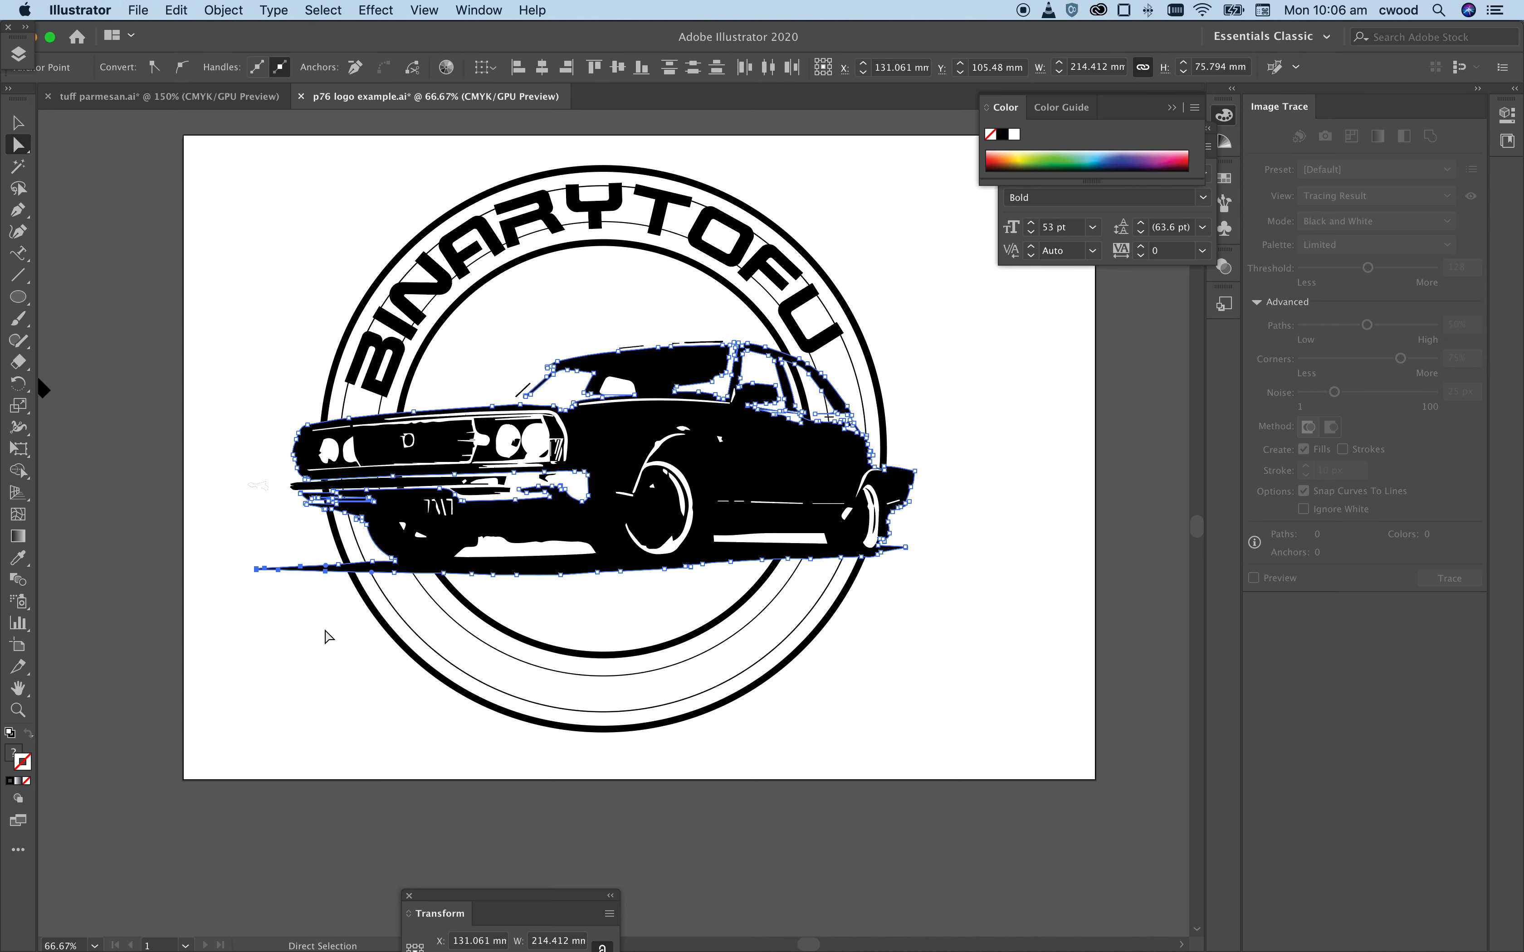
# Delete the anchor points at the ground shadow's thin front tip to shorten it towards the outermost ring
pyautogui.click(237, 541)
pyautogui.moveTo(237, 541); pyautogui.dragTo(319, 627)
pyautogui.press('Delete')
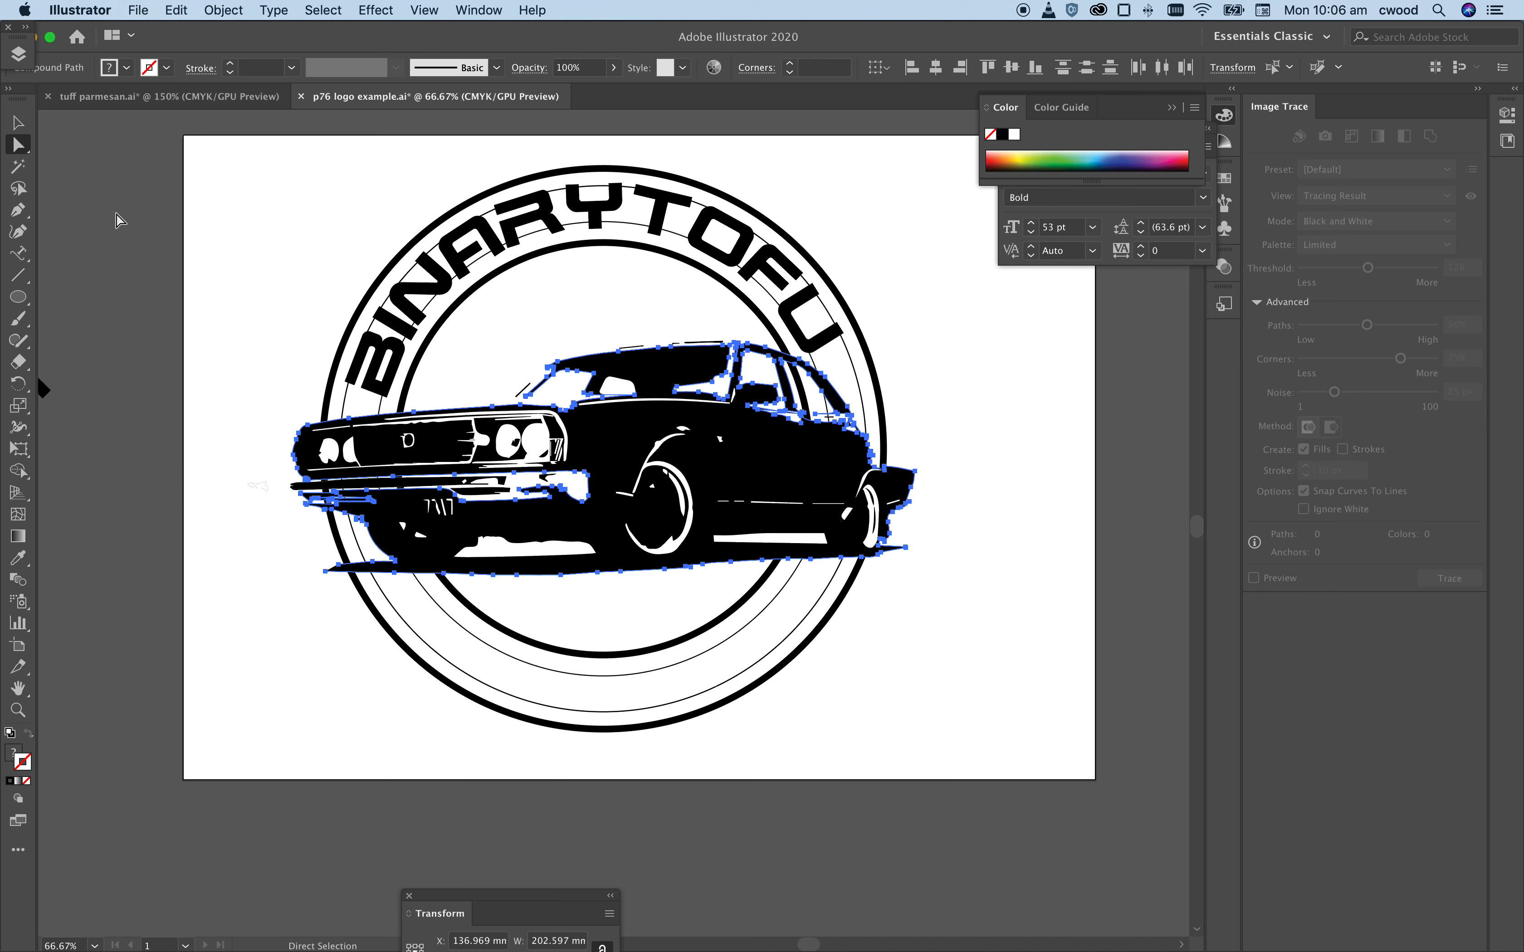
pyautogui.click(269, 658)
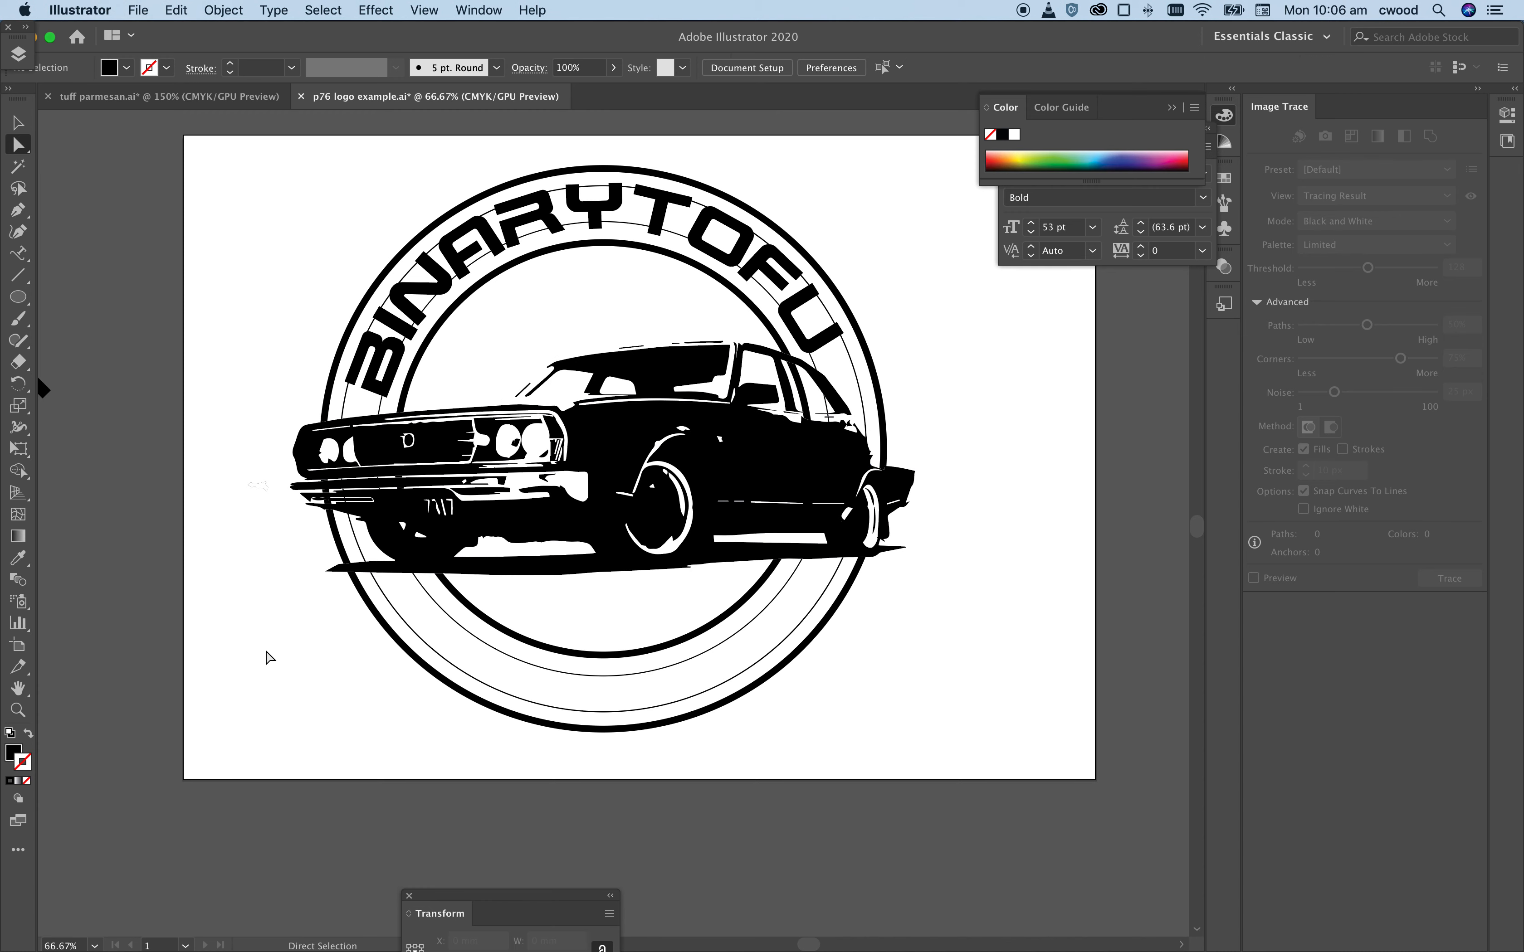
# Reshape the shadow's pointed front end by moving its tip anchor to the outer edge of the outermost ring
pyautogui.press('super+equal')
pyautogui.press('super+equal')
pyautogui.press('super+equal')
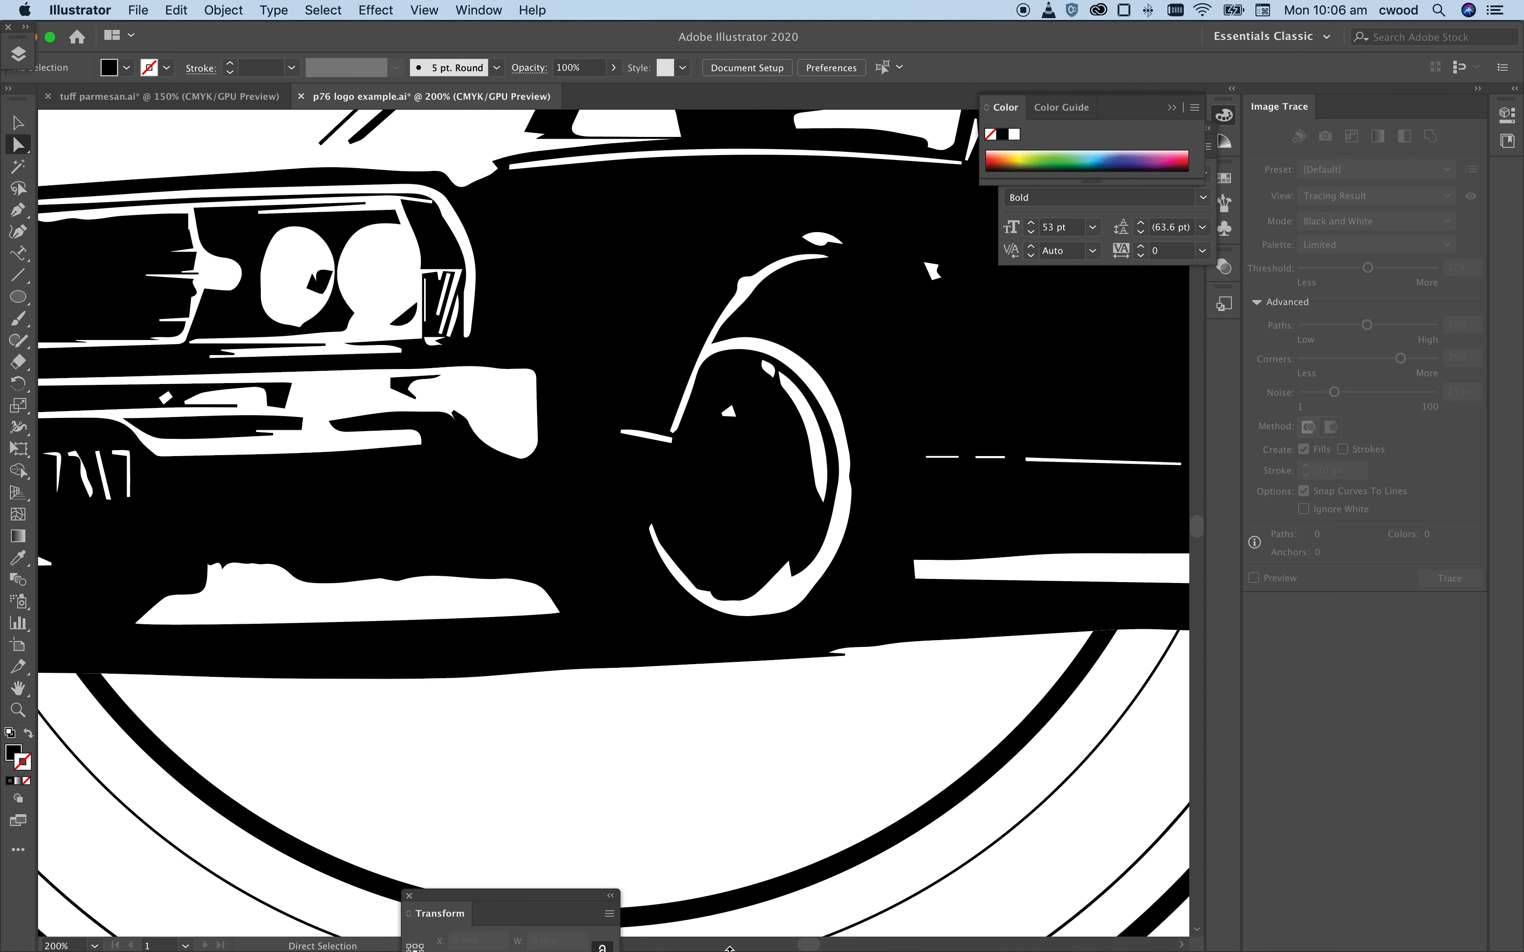
pyautogui.moveTo(809, 945); pyautogui.dragTo(799, 947)
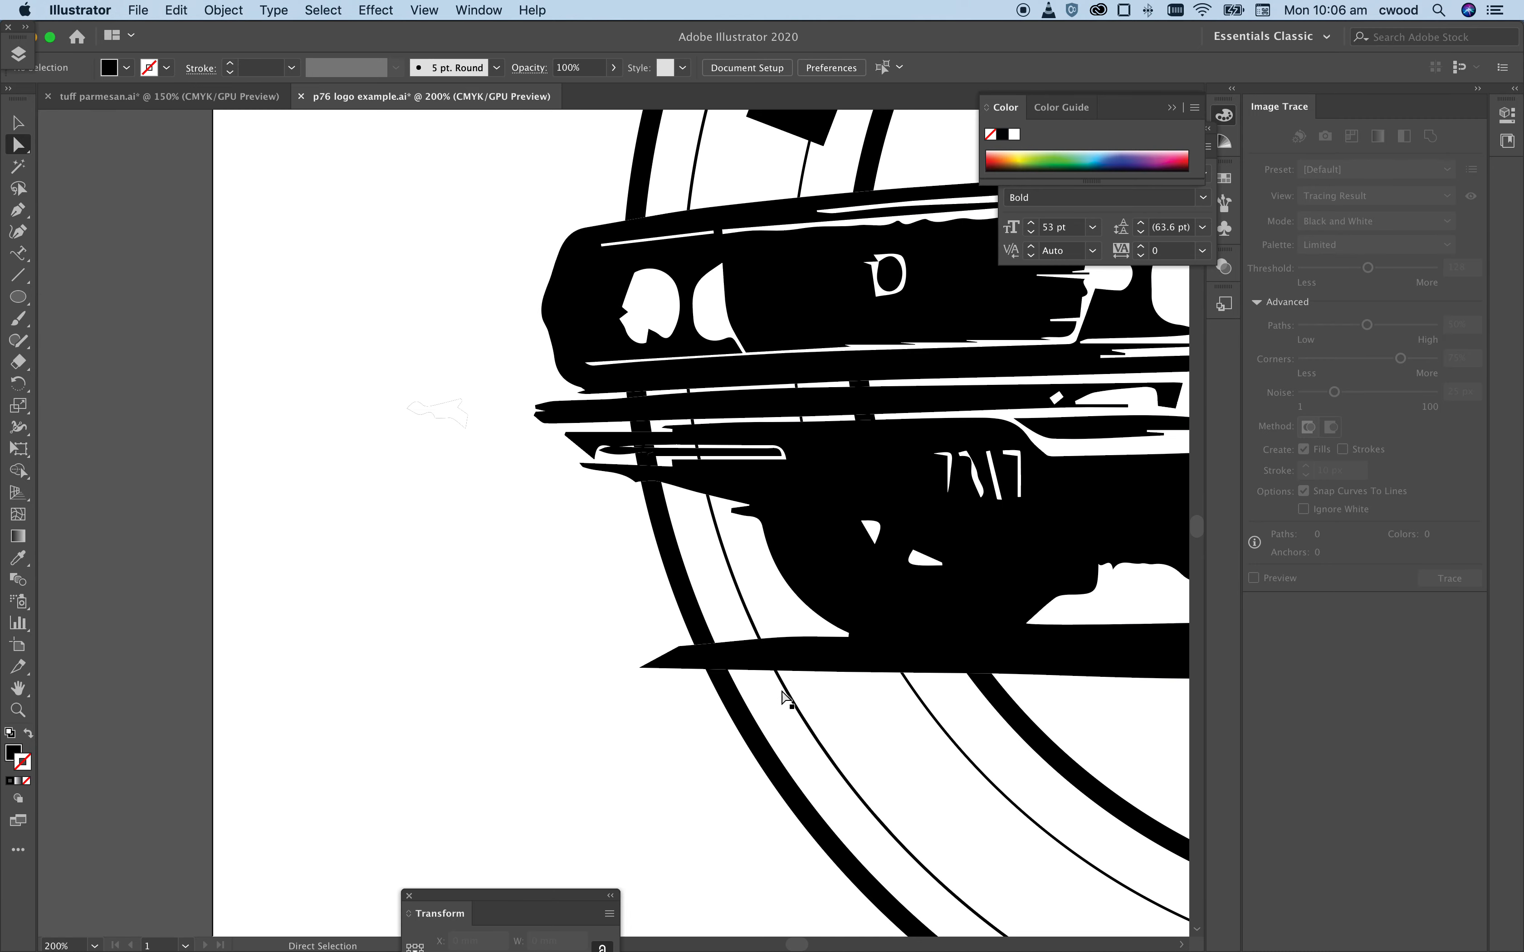
pyautogui.moveTo(644, 674); pyautogui.dragTo(699, 647)
pyautogui.click(605, 640)
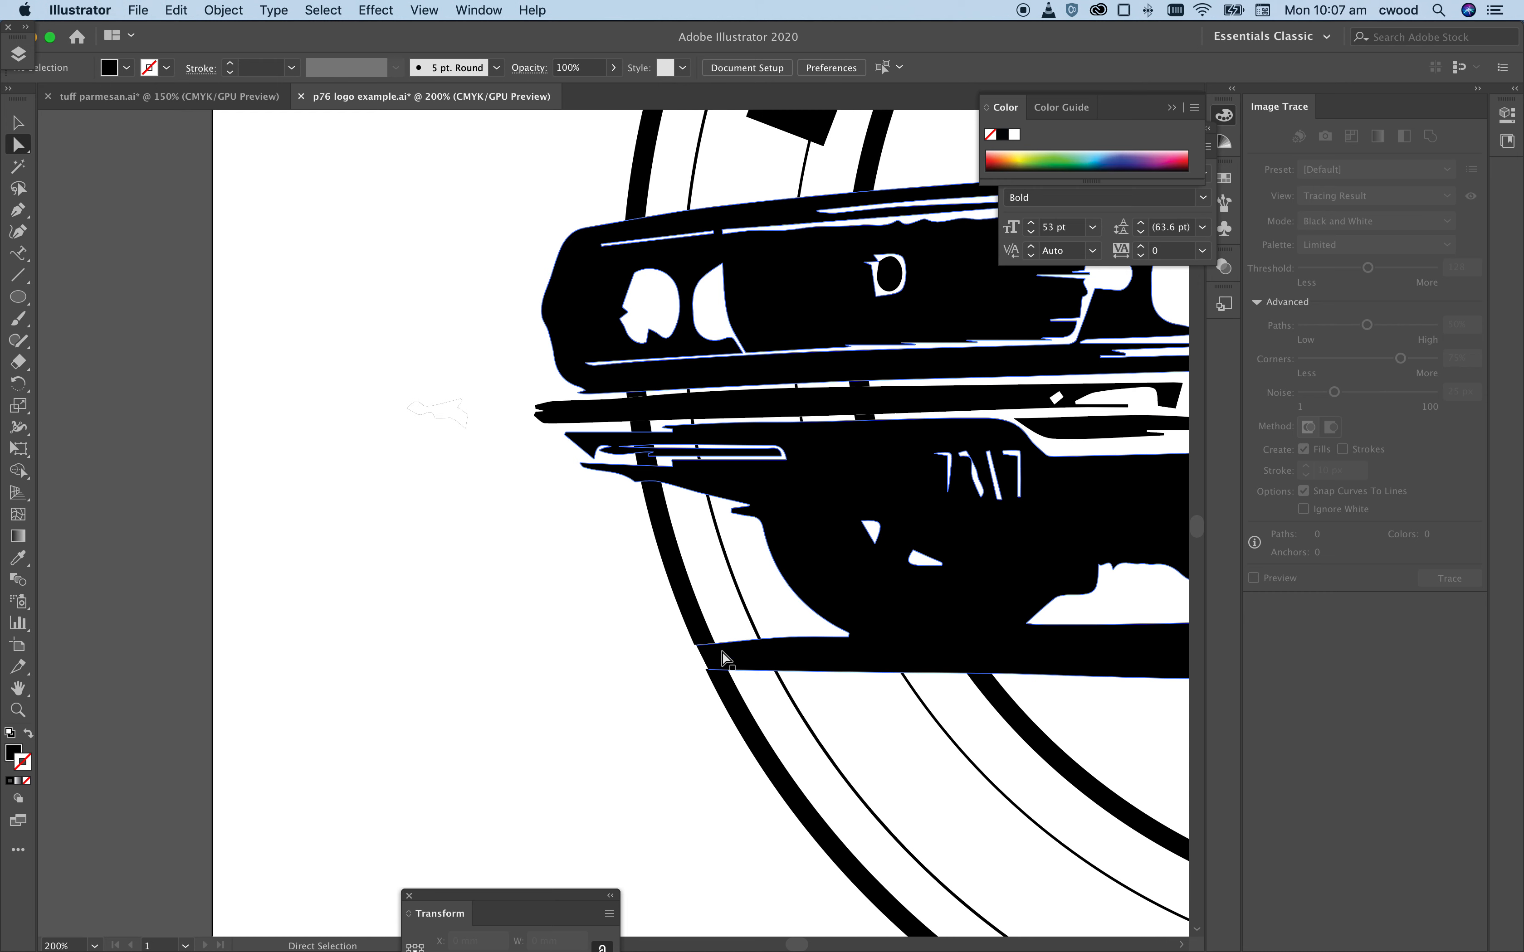
# Try to nudge the shadow's front corner further onto the outermost ring, and undo the move
pyautogui.click(708, 662)
pyautogui.moveTo(701, 652); pyautogui.dragTo(706, 646)
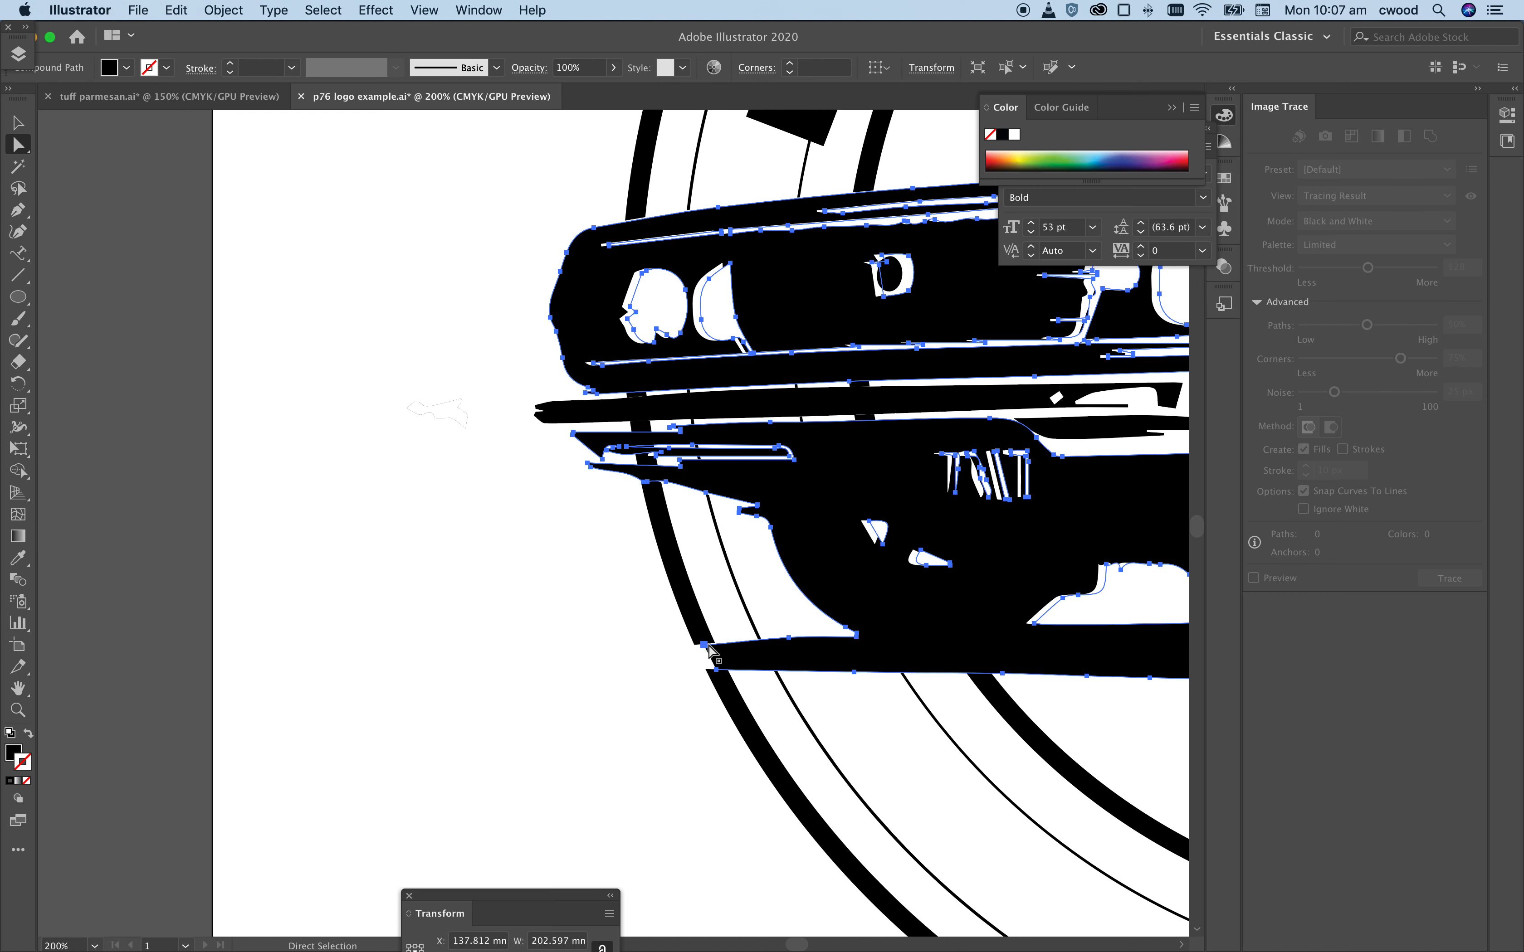
pyautogui.press('super+z')
pyautogui.click(610, 749)
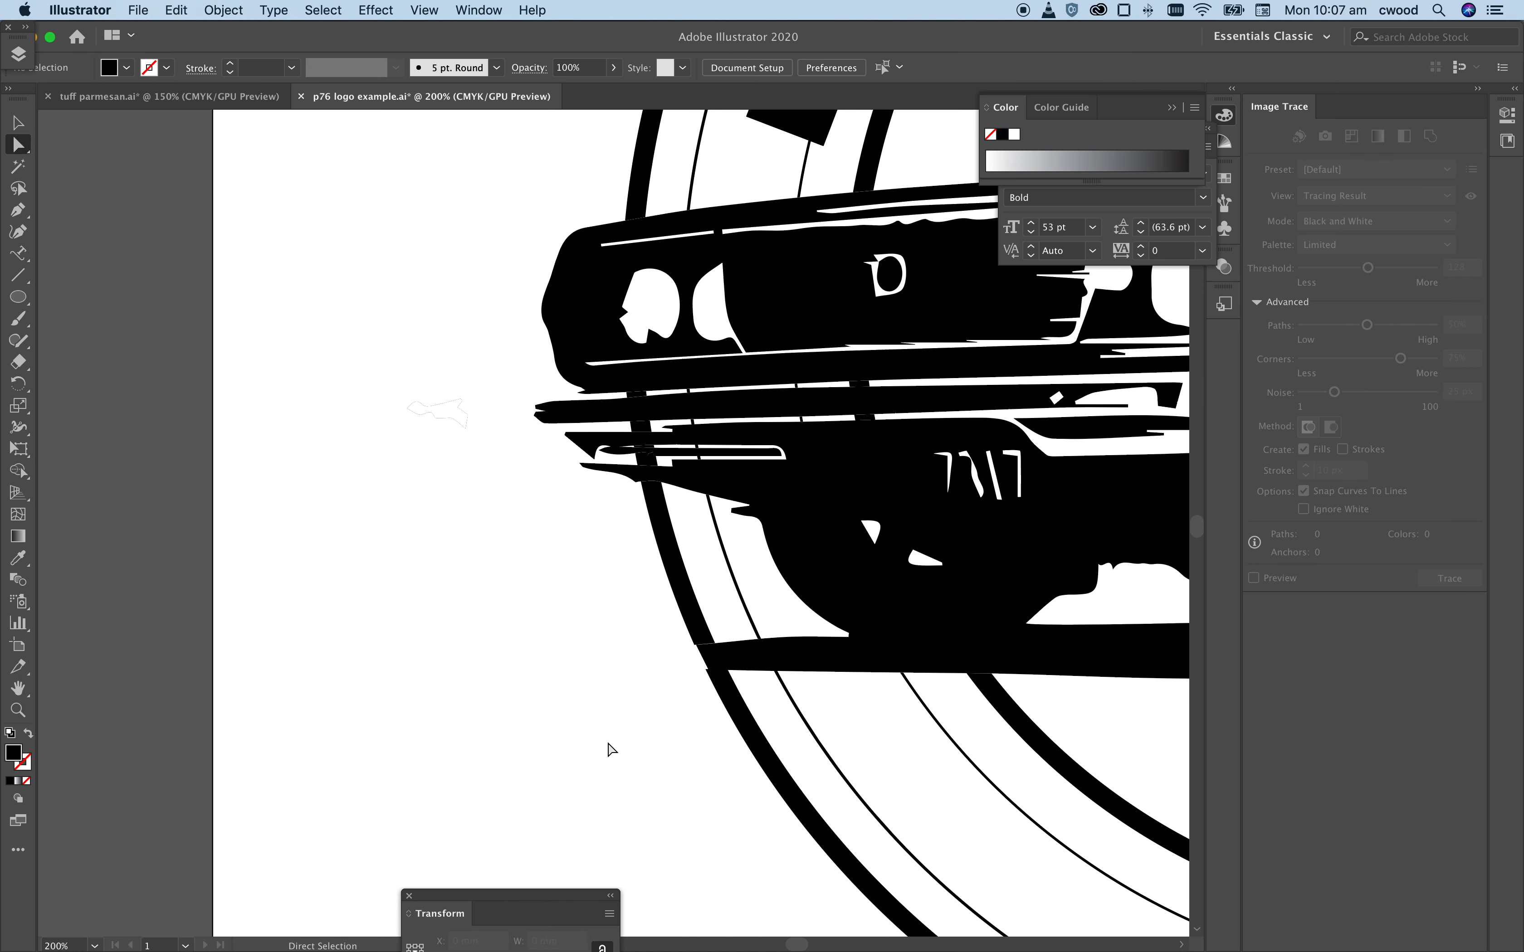
pyautogui.press('super+minus')
pyautogui.press('super+minus')
pyautogui.press('super+minus')
pyautogui.press('super+minus')
pyautogui.press('super+minus')
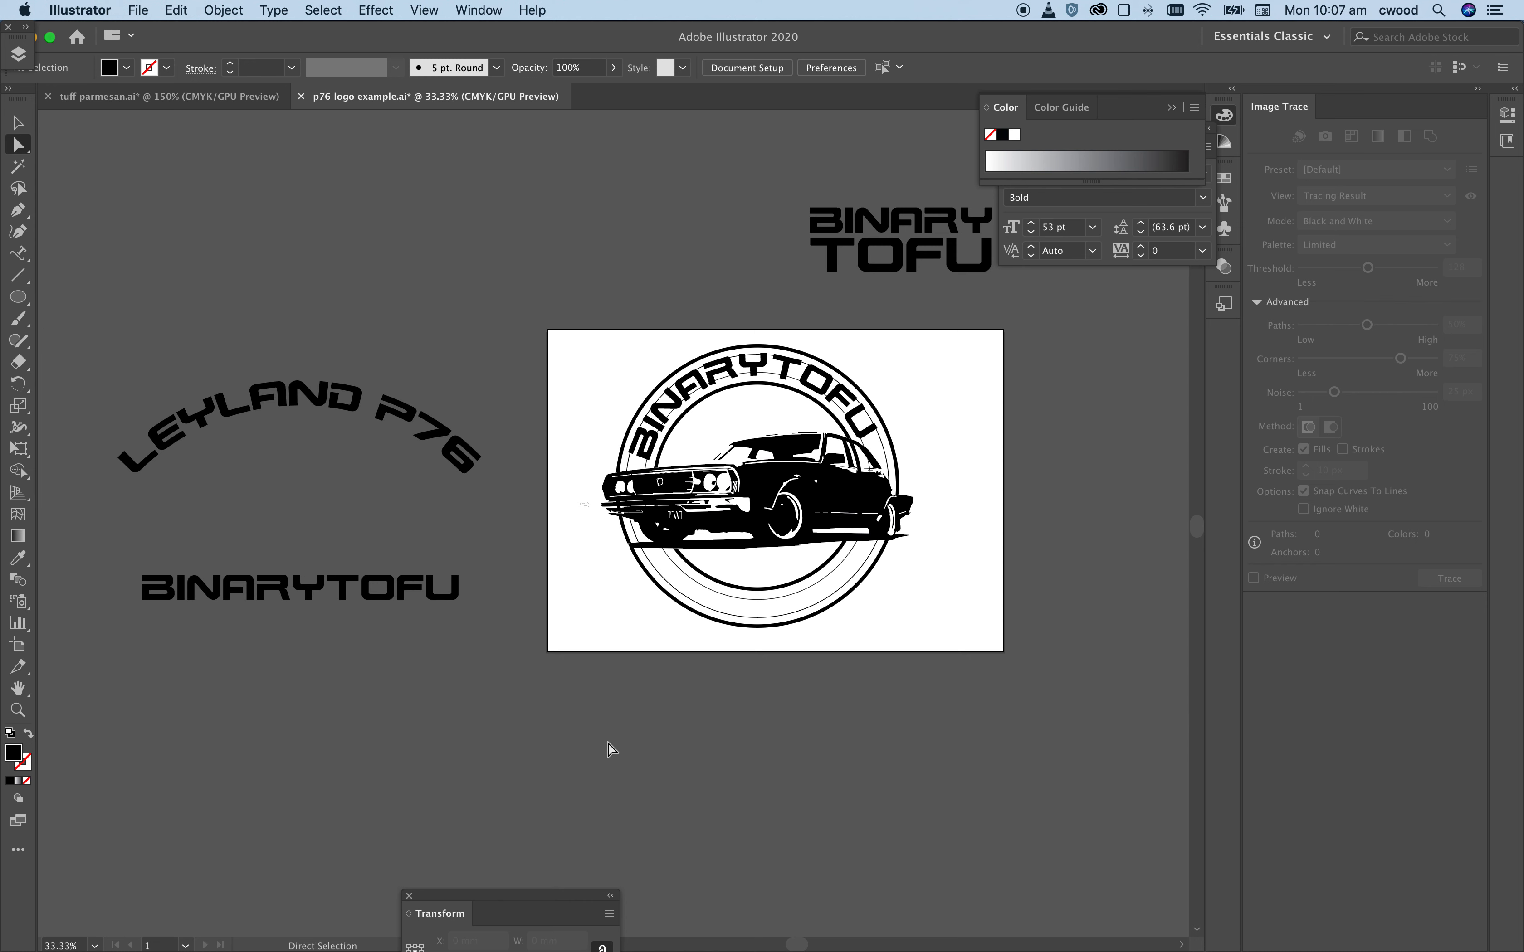